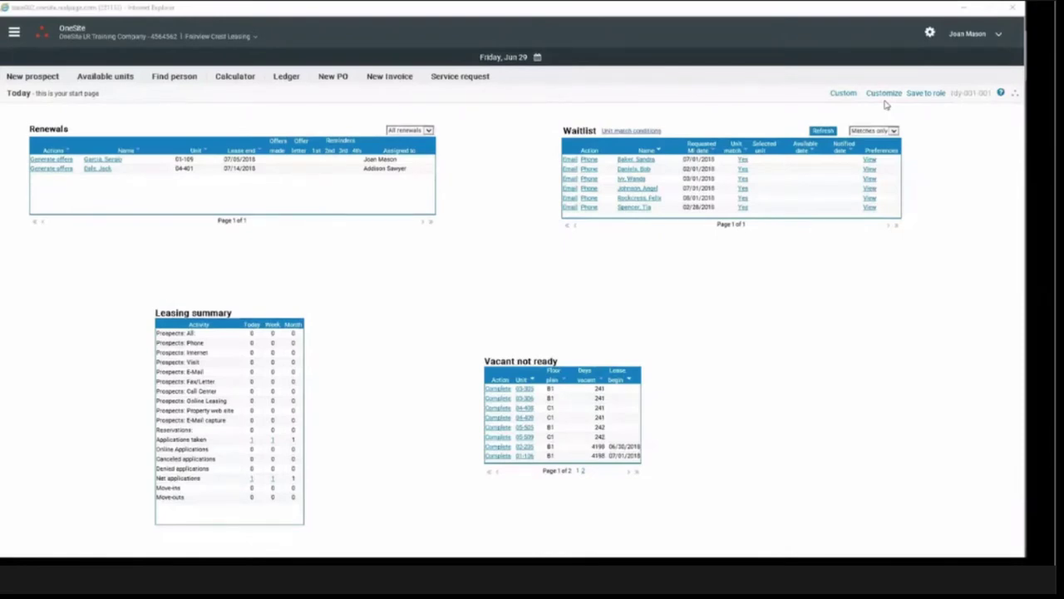
Customize the Today page by removing the Leasing summary, Vacant not ready, Renewals and Waitlist summary snapshots from the layout
left_click(884, 94)
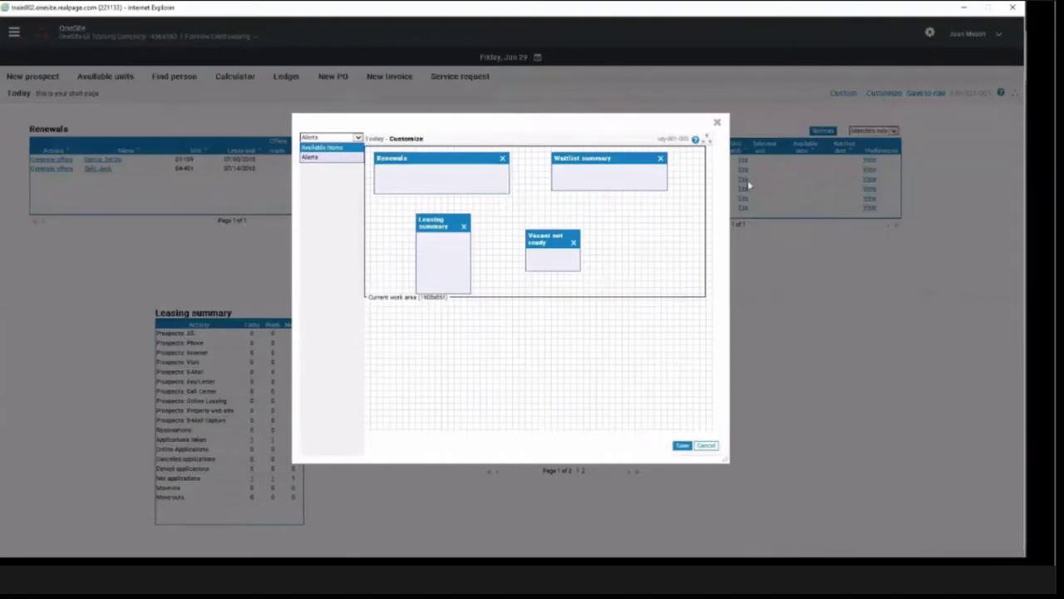
mouse_move(546, 246)
left_mouse_down()
mouse_move(638, 230)
mouse_move(552, 242)
mouse_move(545, 233)
left_mouse_up()
left_click(335, 143)
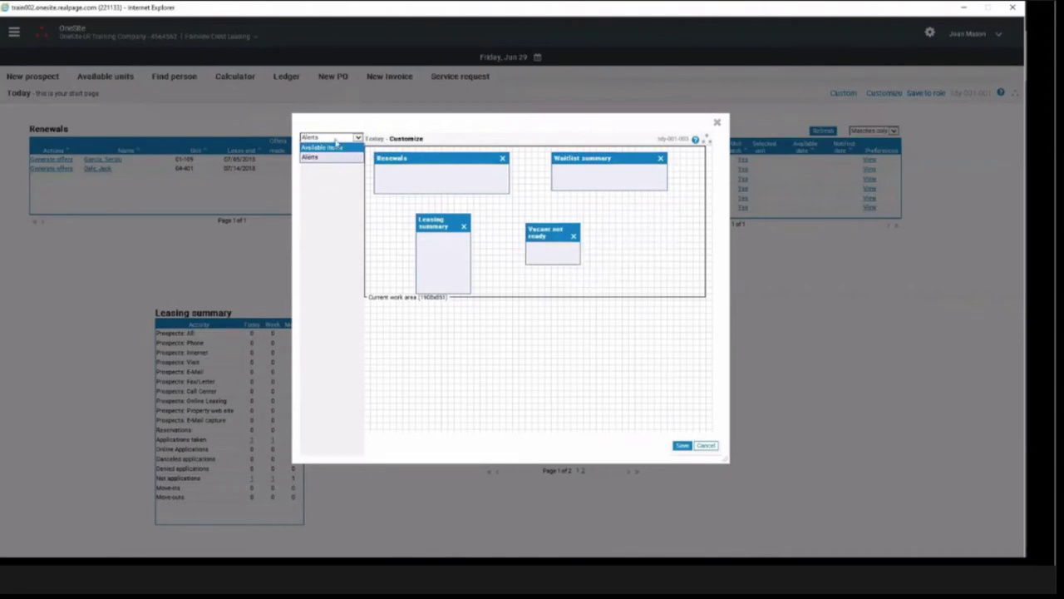
left_click(465, 233)
left_click(463, 226)
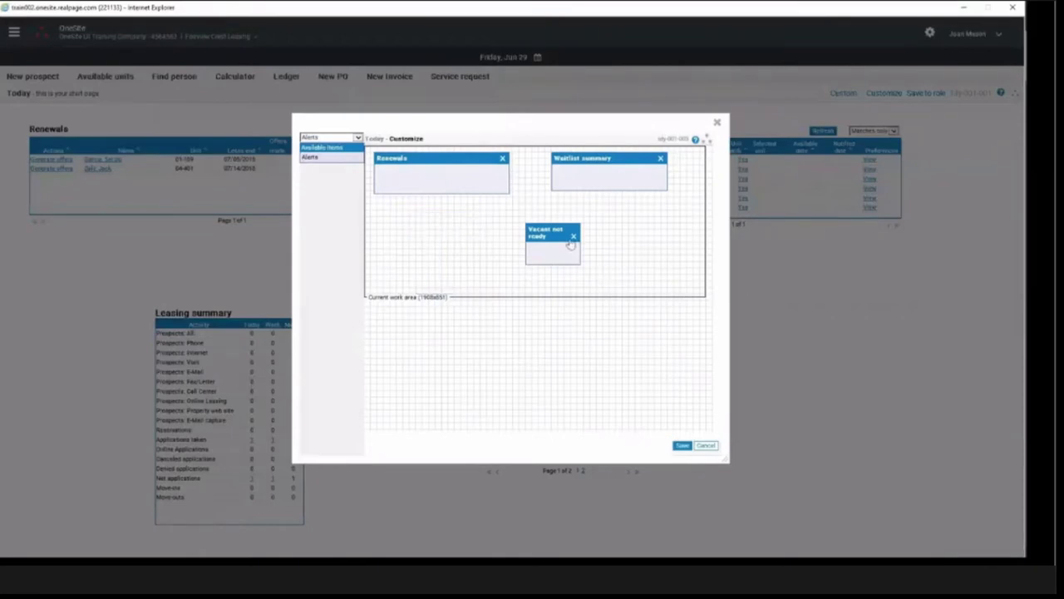
left_click(572, 236)
left_click(502, 159)
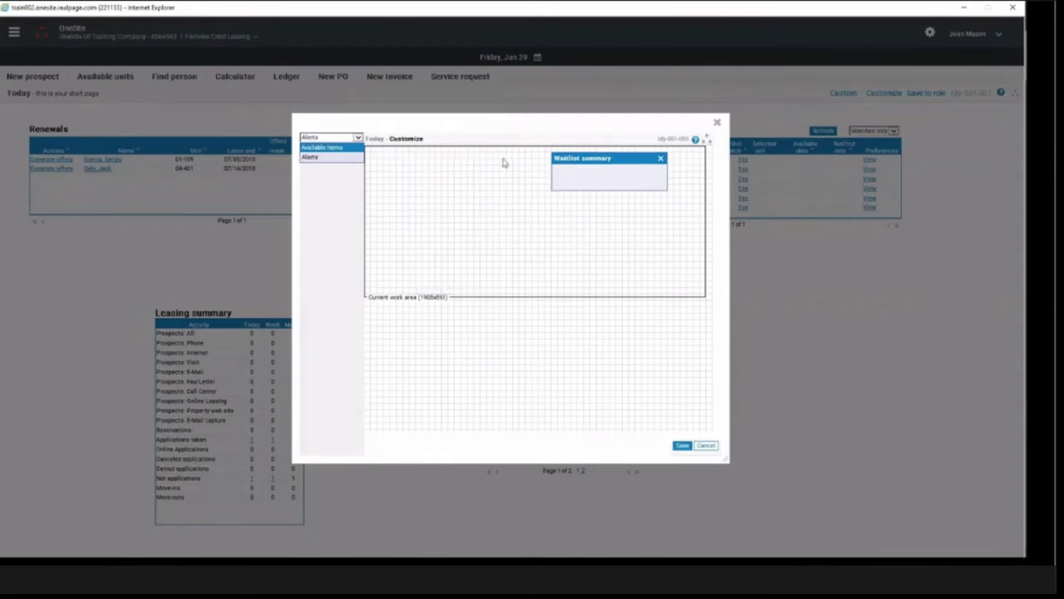
left_click(661, 159)
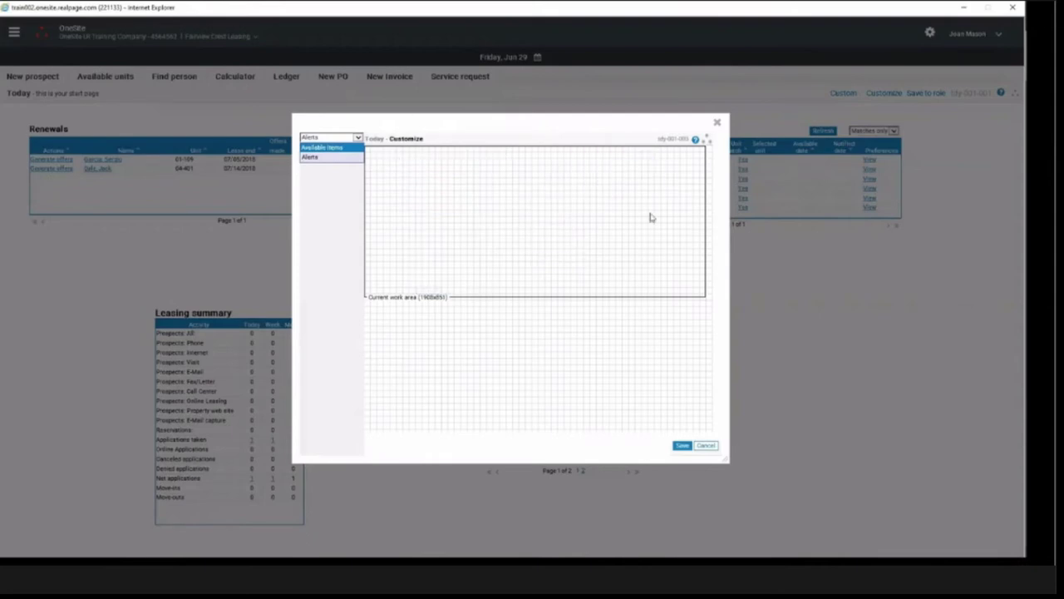
From the Document management items, place the Packet Leasing Summary snapshot at the upper edge of the current work area
left_click(358, 139)
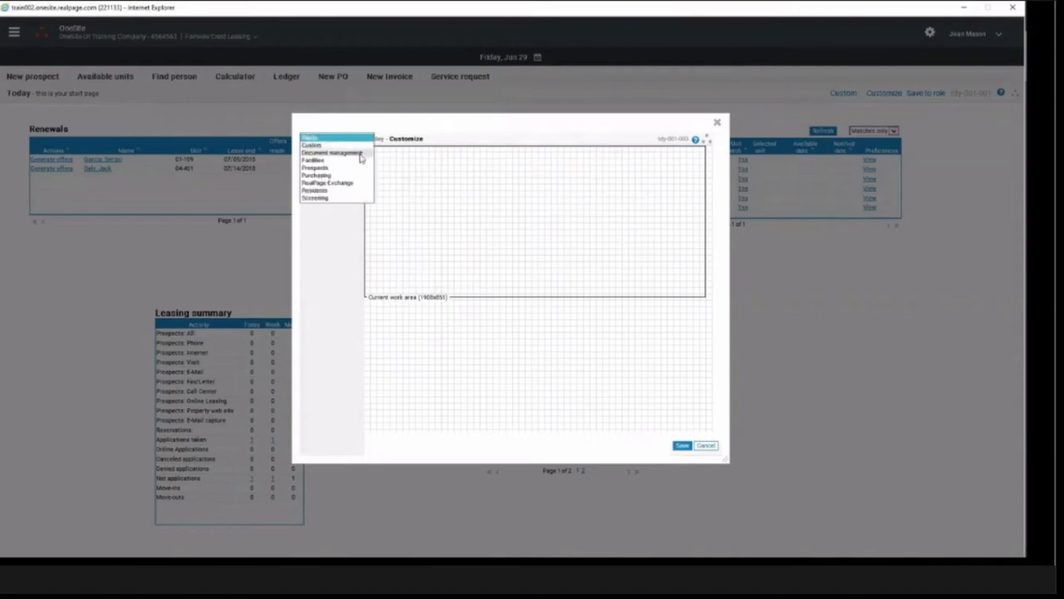
left_click(360, 154)
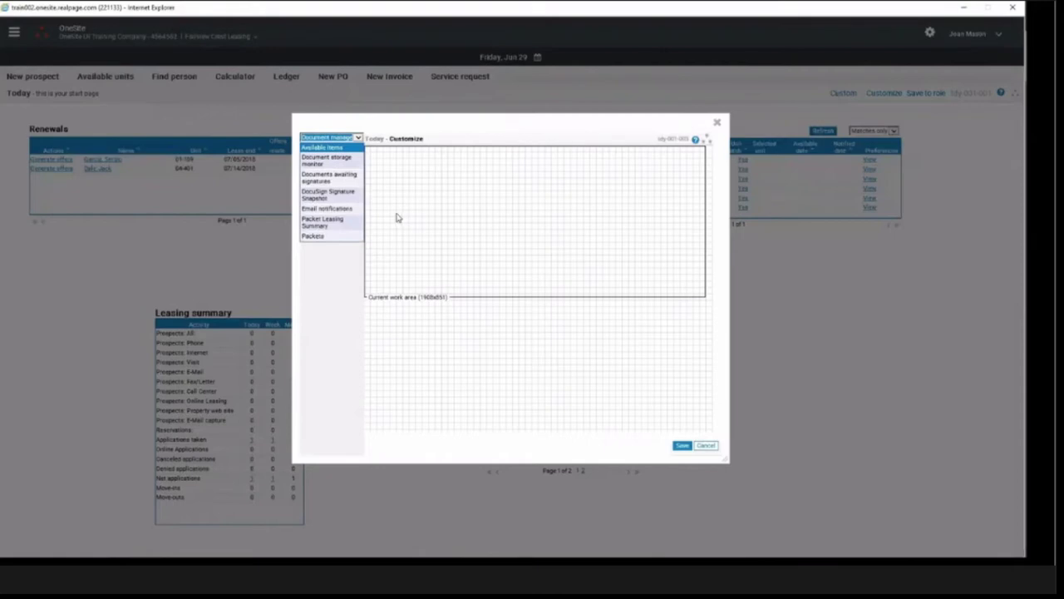
left_click(314, 225)
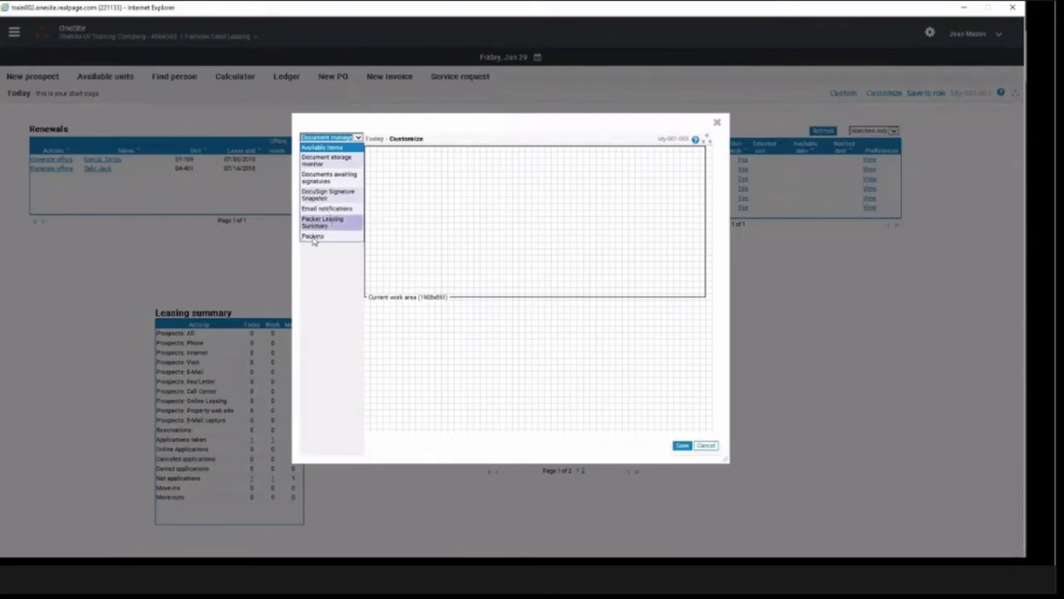
left_click(313, 236)
left_click(337, 230)
left_click_drag(335, 229, 378, 143)
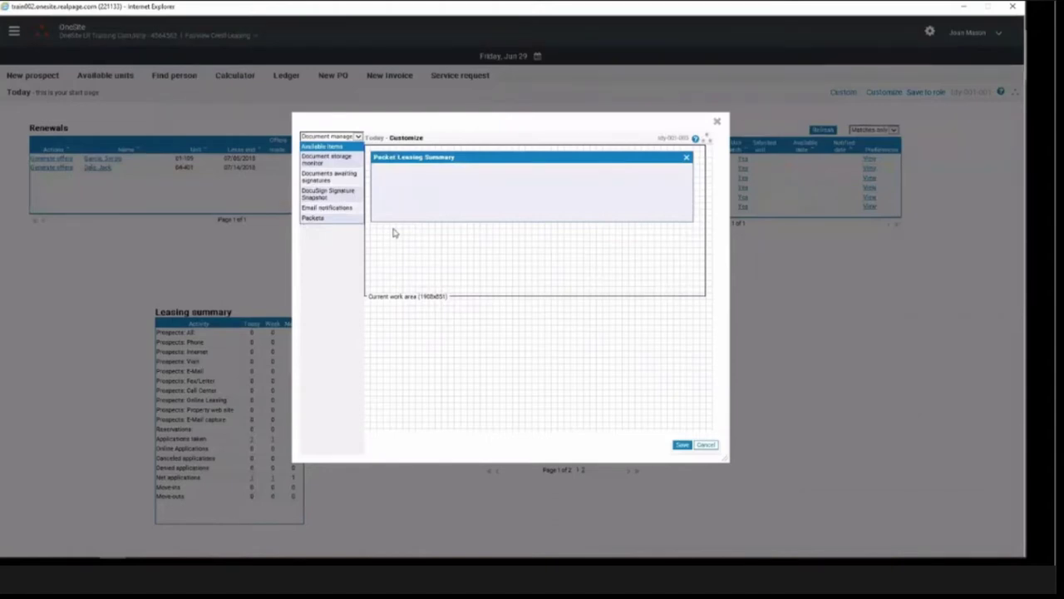
Place the Packets snapshot below the Packet Leasing Summary and save the Today page layout
left_click(416, 163)
left_click(333, 220)
left_click_drag(330, 221, 391, 221)
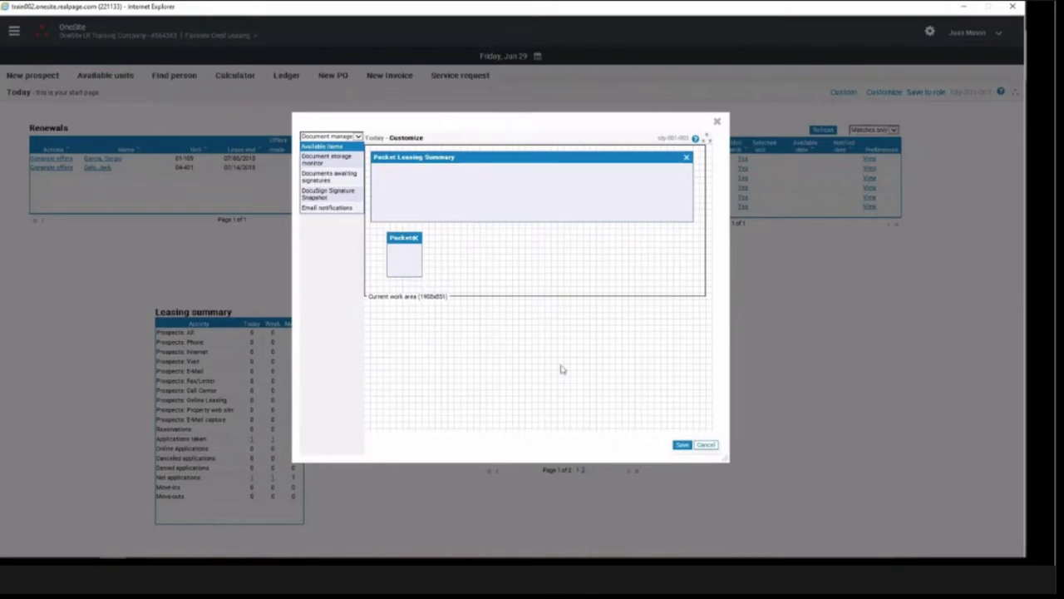
left_click(679, 445)
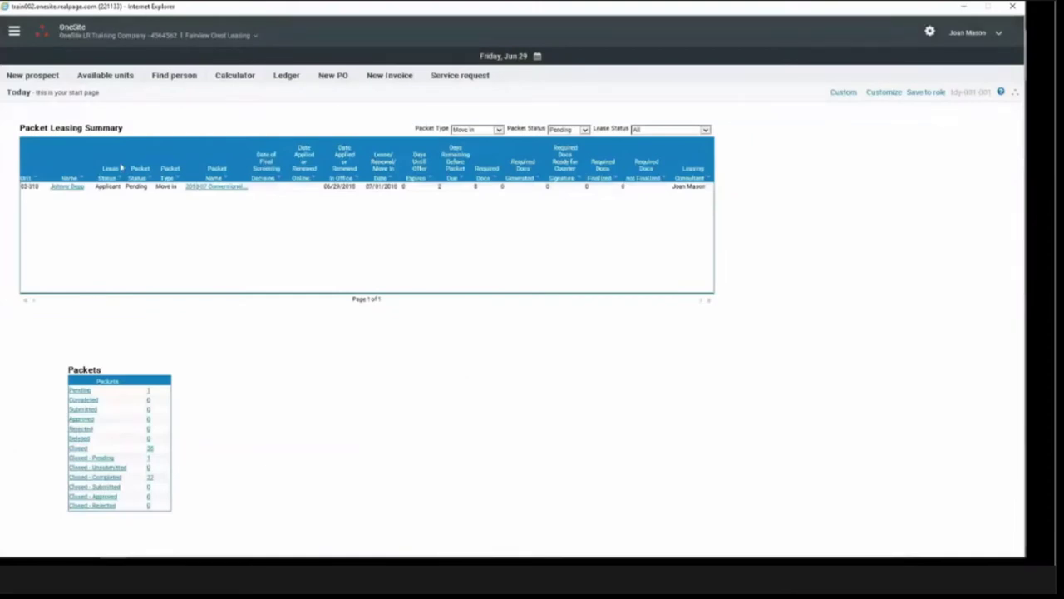
Examine the Packet Type and Packet Status filter options of the Packet Leasing Summary and the Closed entry in Packets
left_click(79, 140)
left_click(498, 130)
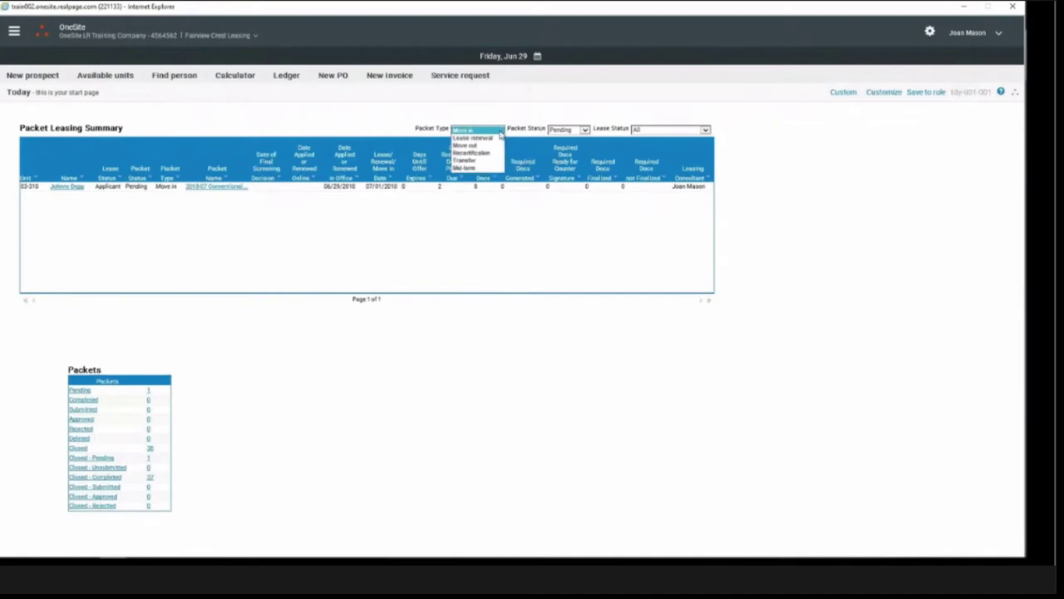
left_click(499, 133)
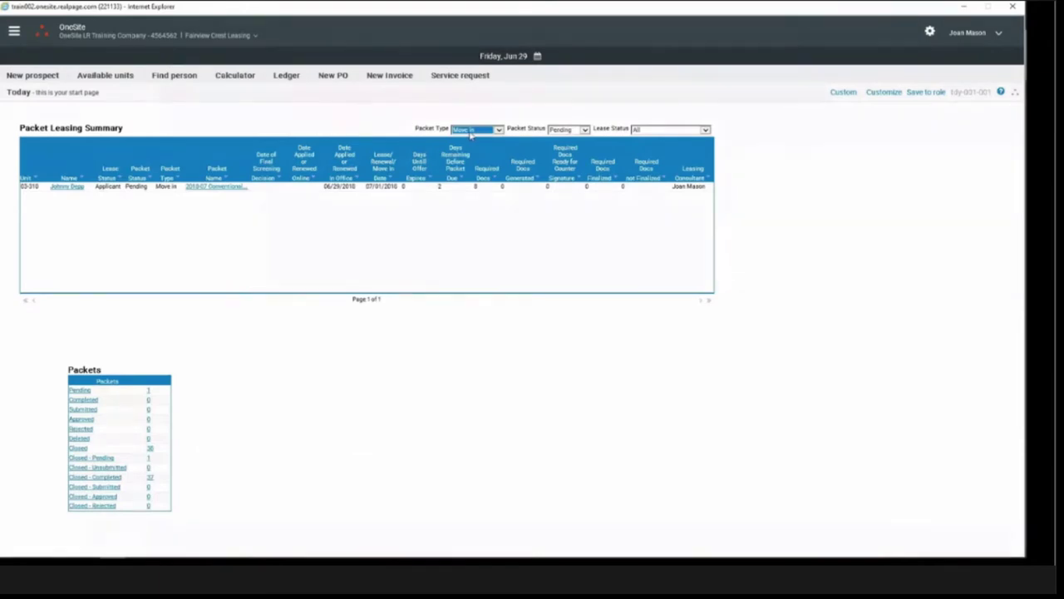
left_click(563, 133)
left_click(465, 136)
left_click(72, 190)
left_click(585, 131)
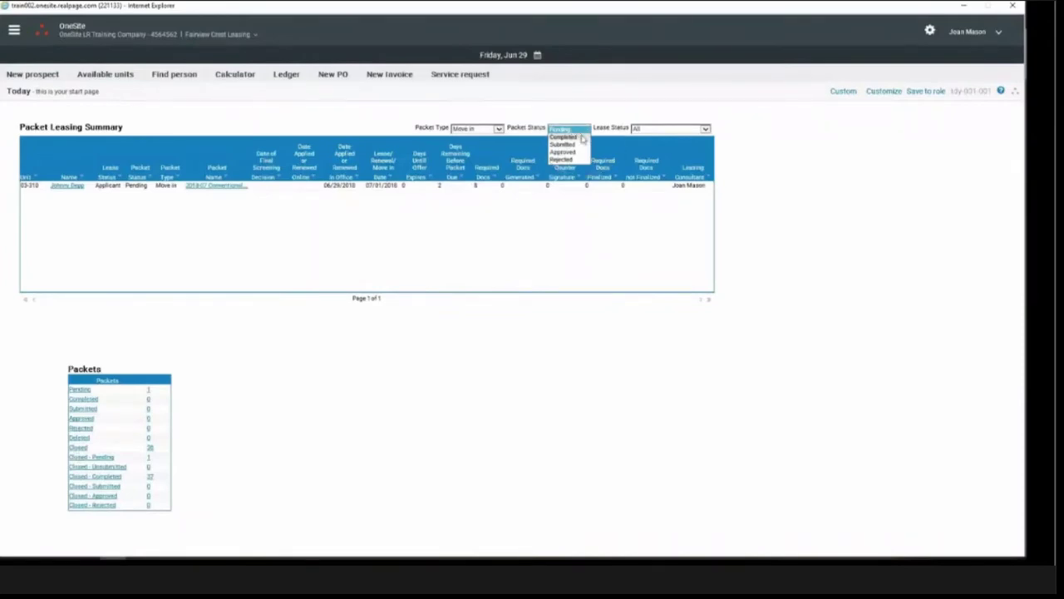
left_click(82, 450)
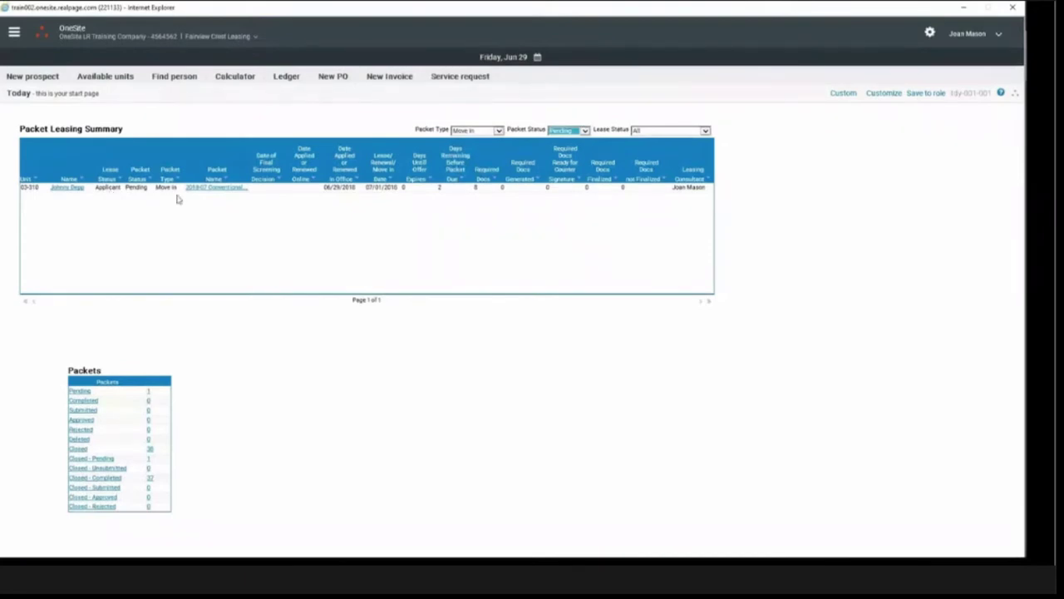
Examine the pending move-in packet's lease date, days remaining before packet due, and required, generated, counter-signature and finalized document columns
left_click(464, 139)
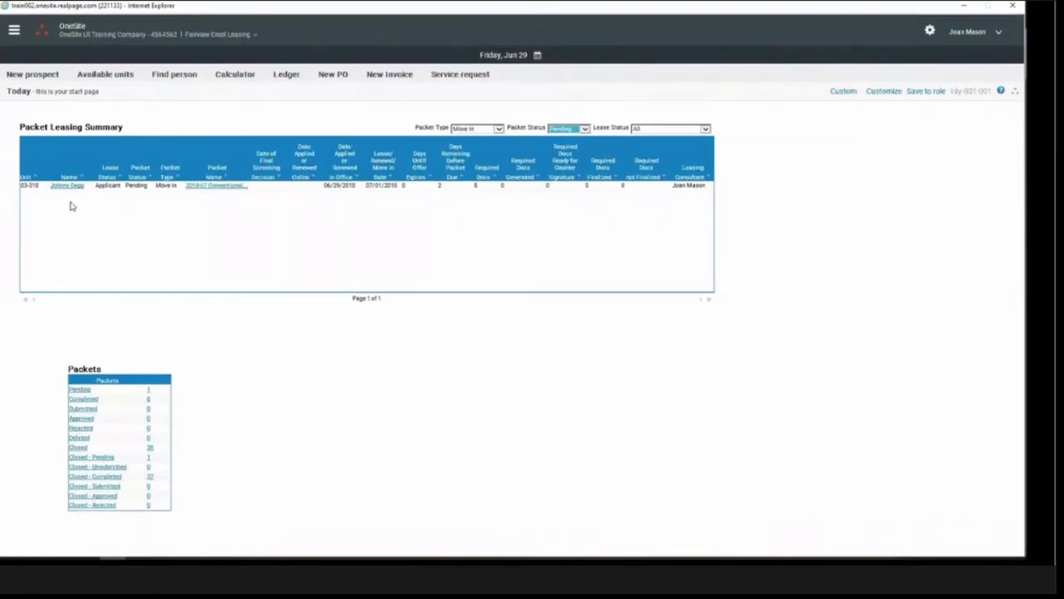
left_click(73, 140)
left_click(465, 132)
left_click(451, 195)
left_click(517, 67)
left_click(378, 195)
left_click(444, 196)
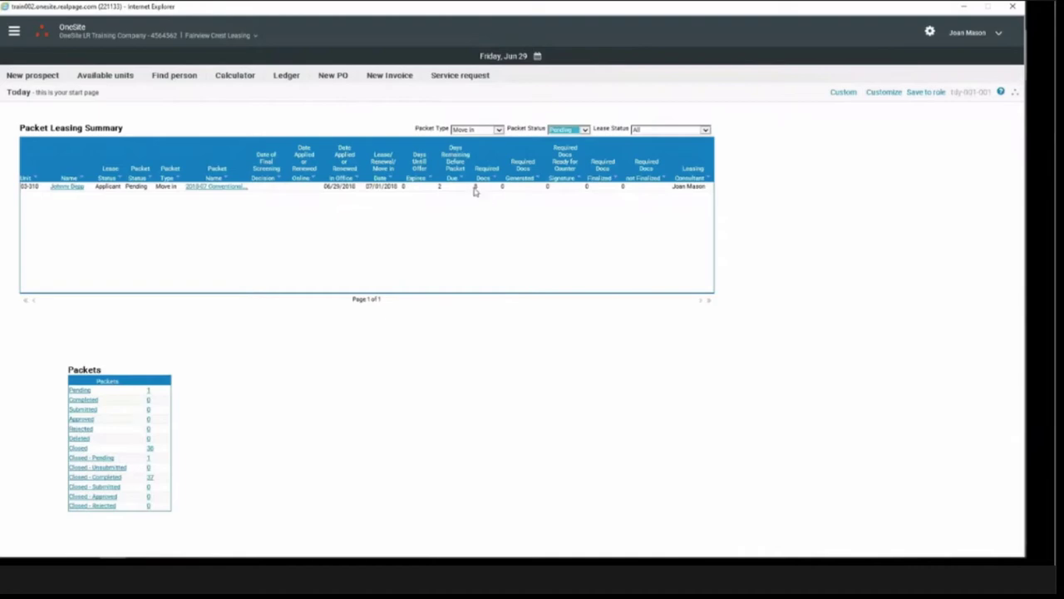
left_click(475, 189)
left_click(440, 191)
left_click(380, 191)
left_click(500, 192)
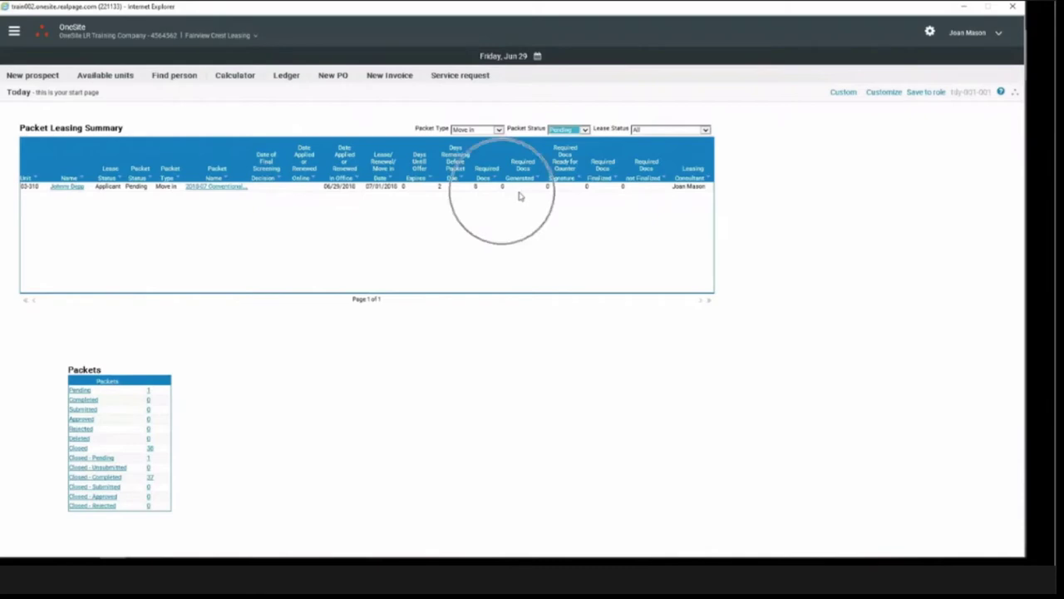
left_click(587, 193)
left_click(622, 193)
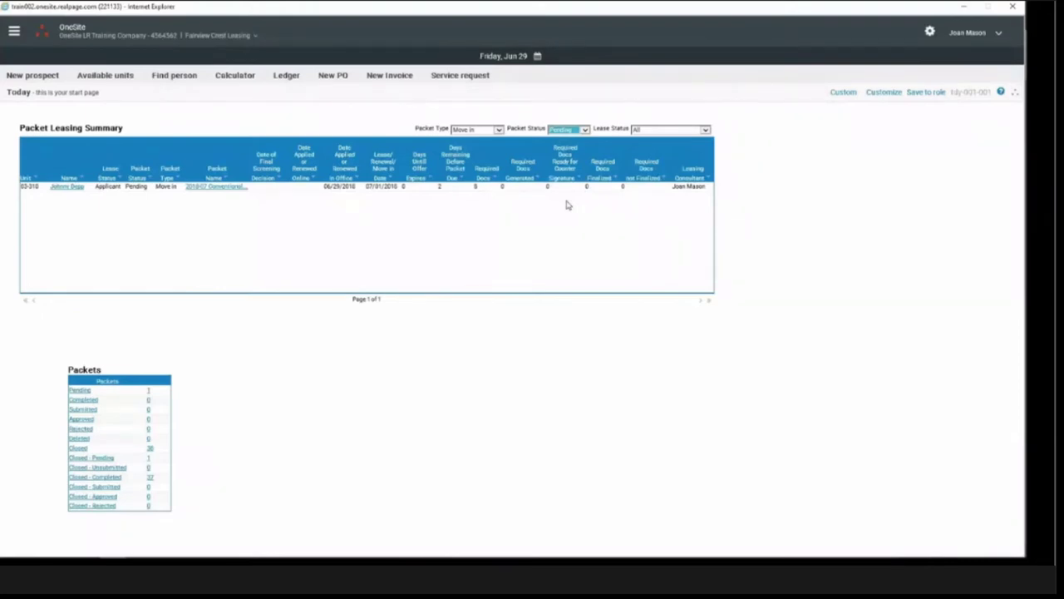
left_click(444, 191)
left_click(511, 197)
left_click(552, 196)
left_click(589, 194)
left_click(479, 195)
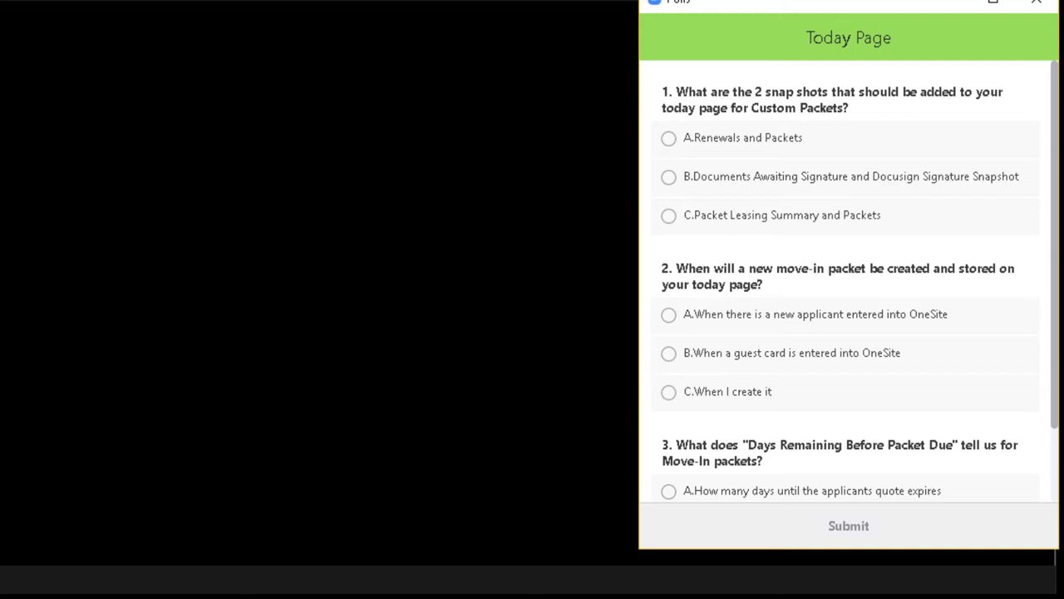
Answer the Today Page poll: Packet Leasing Summary and Packets; new applicant entered into OneSite; days left to complete all packet requirements
left_click(670, 140)
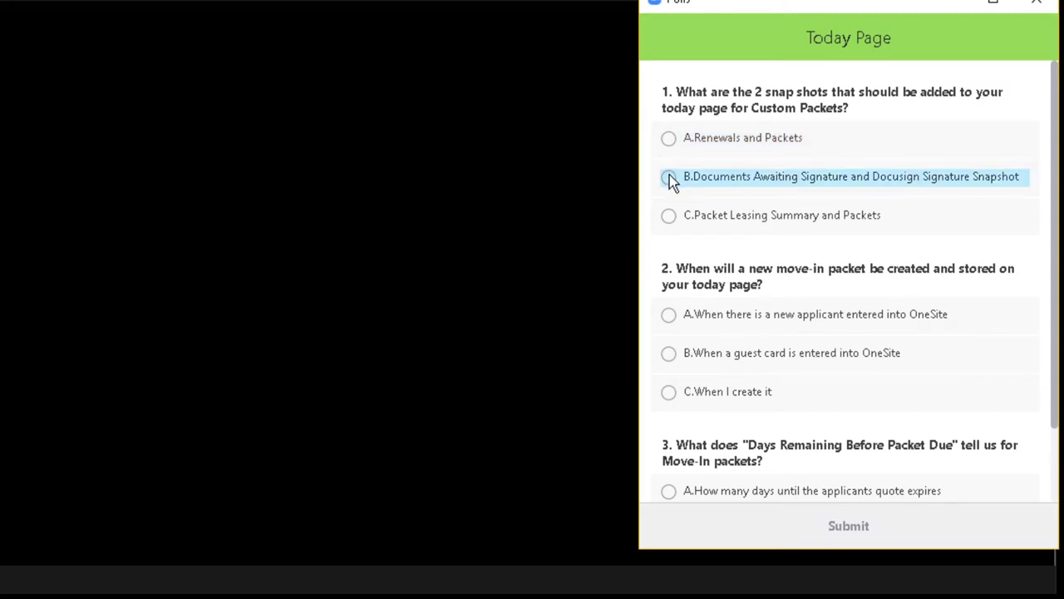
left_click(670, 216)
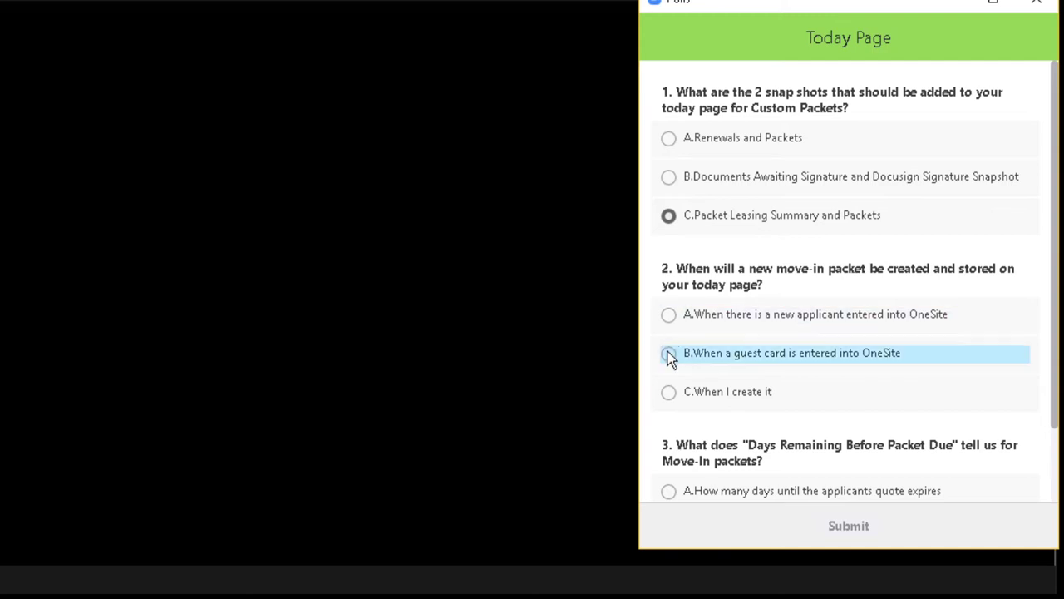
left_click(669, 316)
scroll(674, 366, "down", 2)
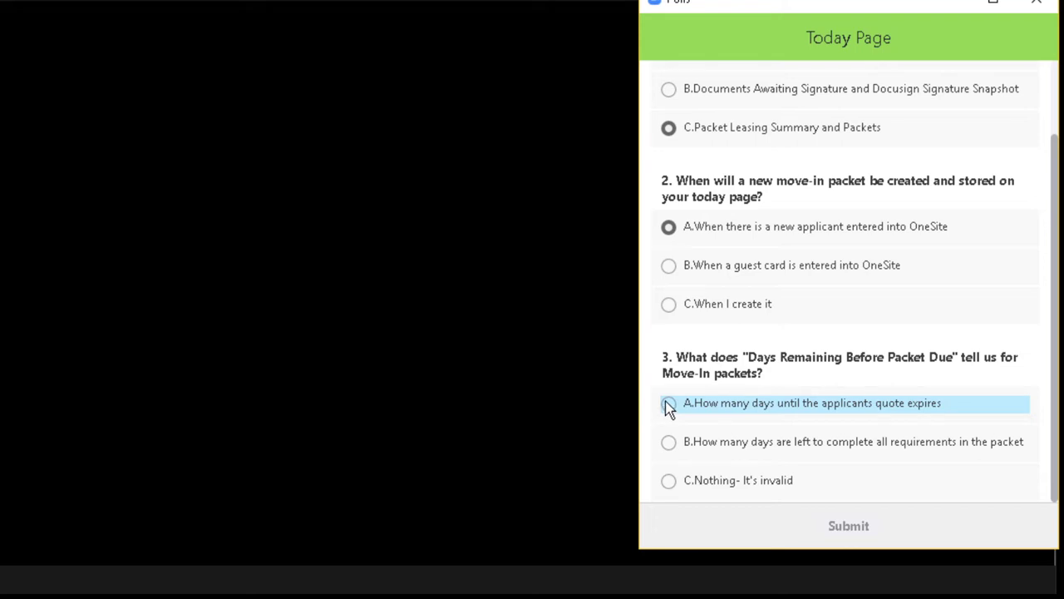
left_click(669, 442)
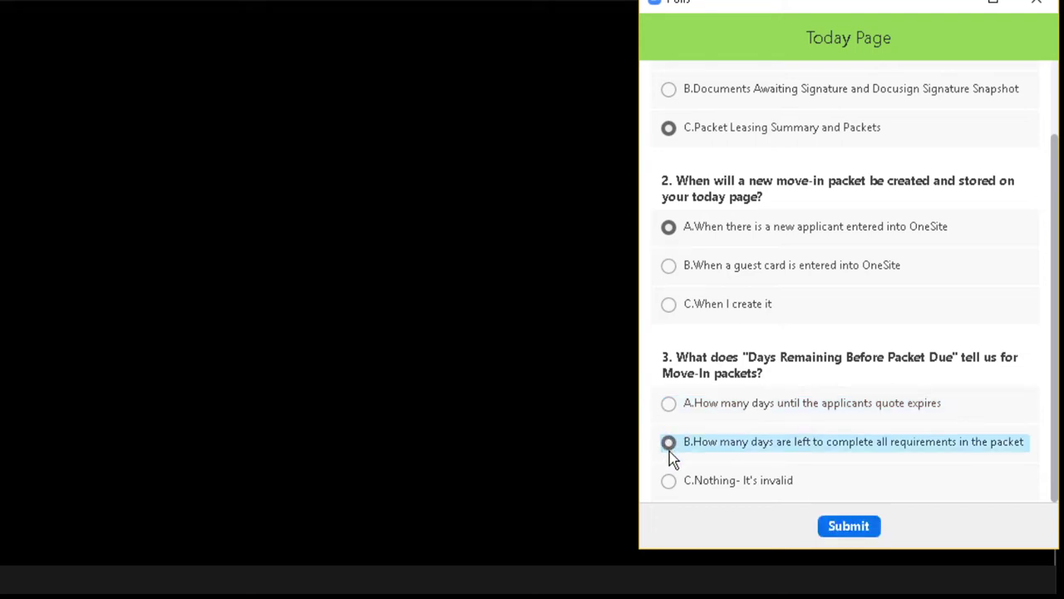
Submit the poll answers, review the shared poll results for all three questions and close them
left_click(869, 533)
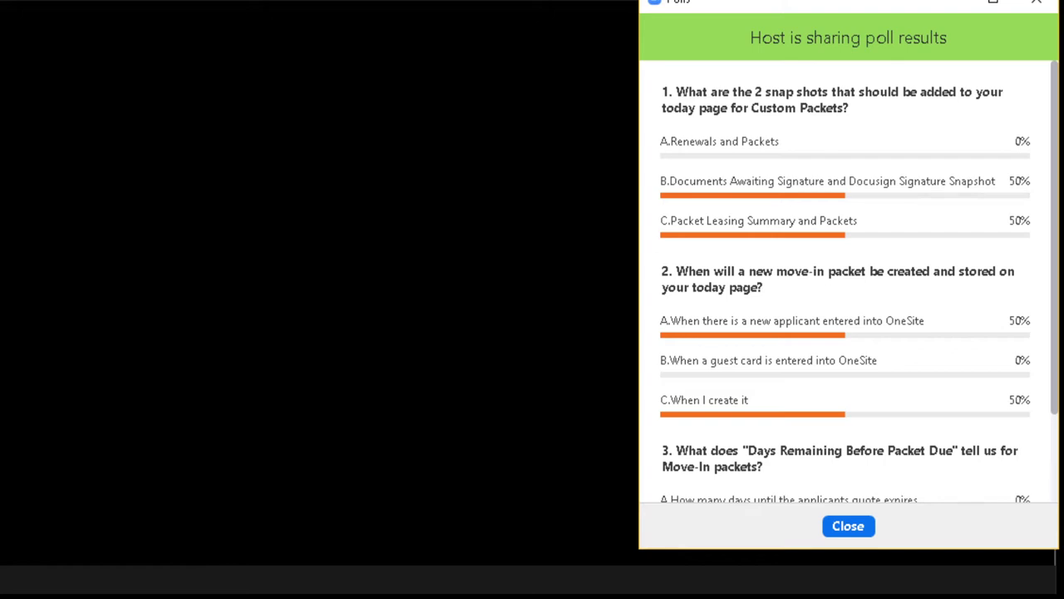
scroll(859, 456, "down", 3)
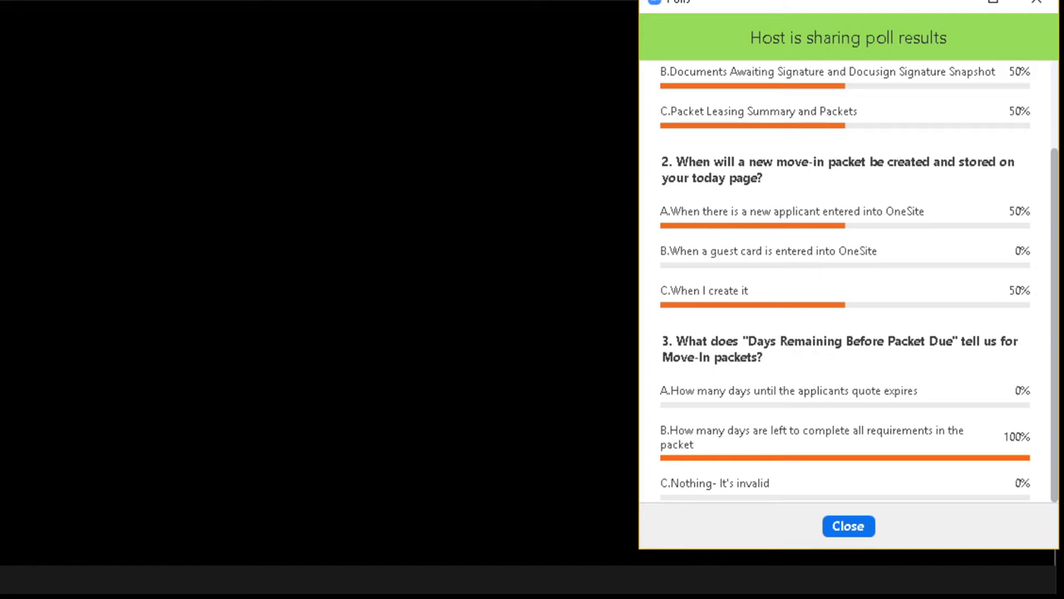
left_click(820, 533)
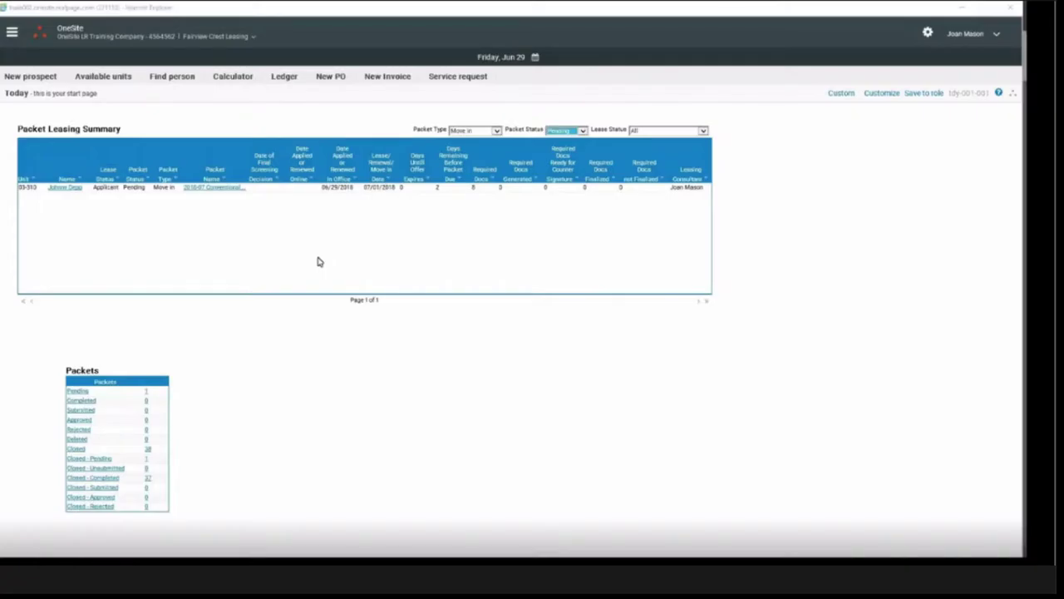
Open the applicant's record for unit 03-310 from the Packet Leasing Summary and check its miscellaneous vehicle and pet information
left_click(66, 139)
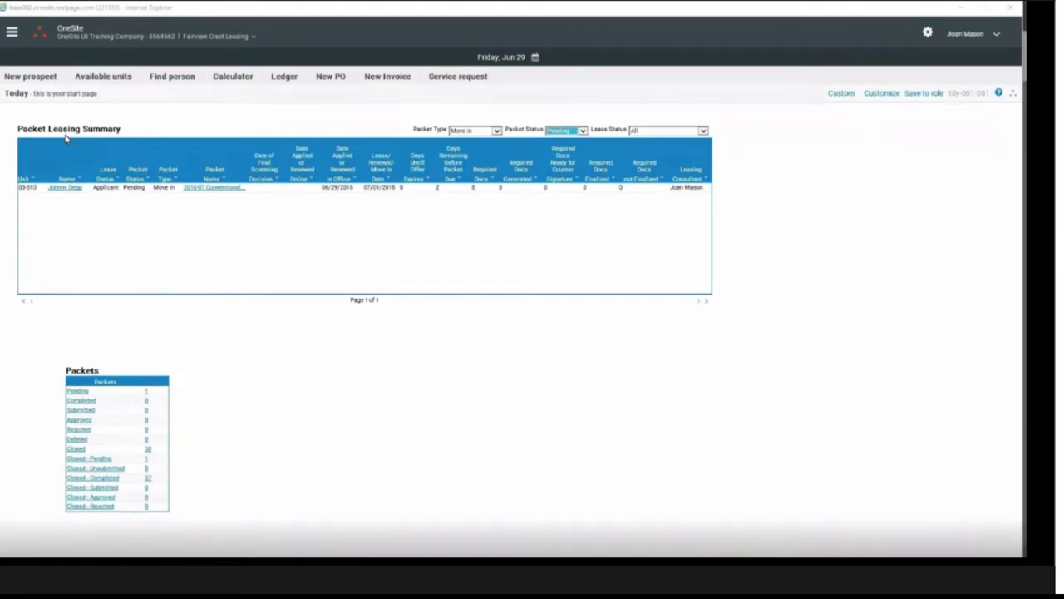
left_click(68, 192)
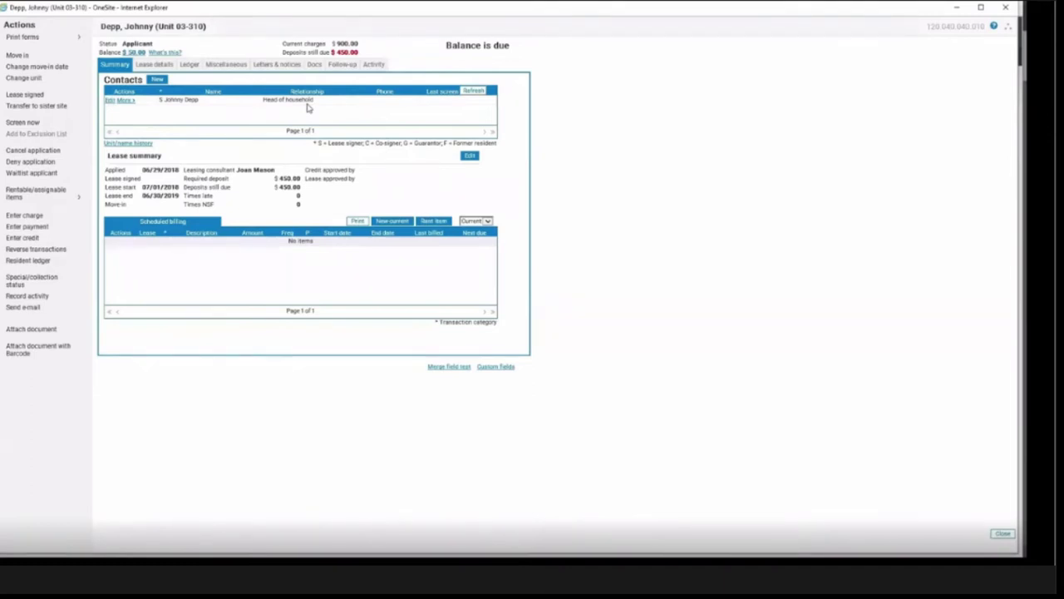
left_click(224, 70)
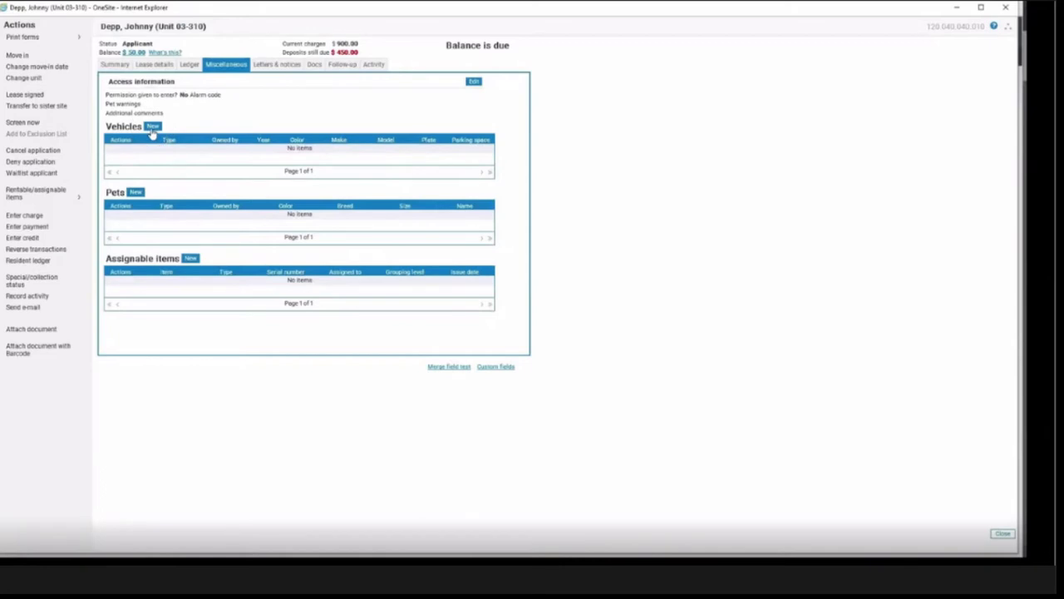
left_click(137, 196)
Return to the applicant's summary, show Future scheduled billing and review the rent and pet fee entries
left_click(111, 65)
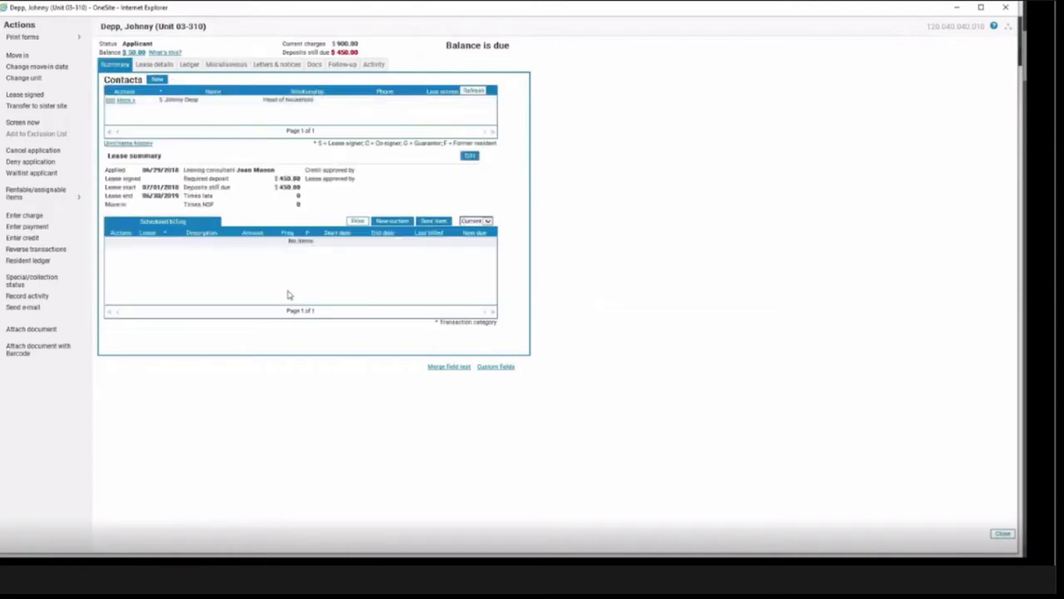
left_click(163, 233)
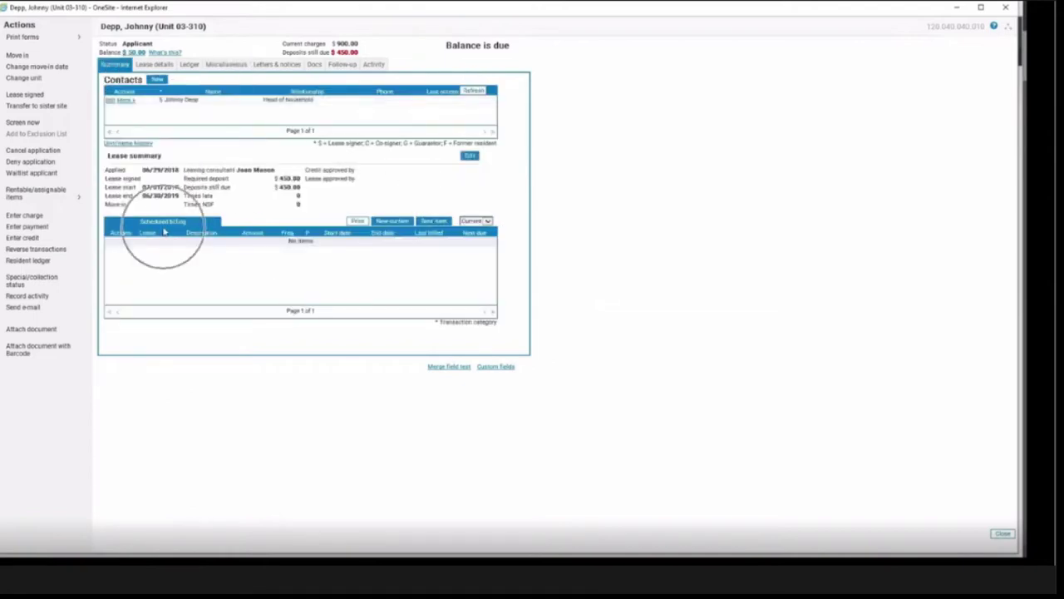
left_click(474, 221)
left_click(474, 235)
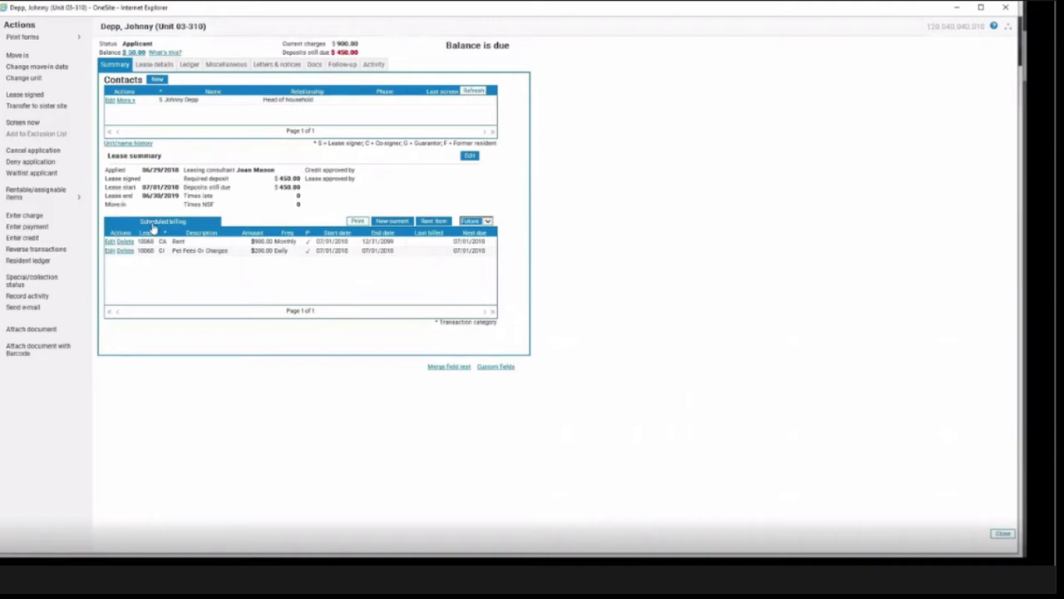
left_click(193, 248)
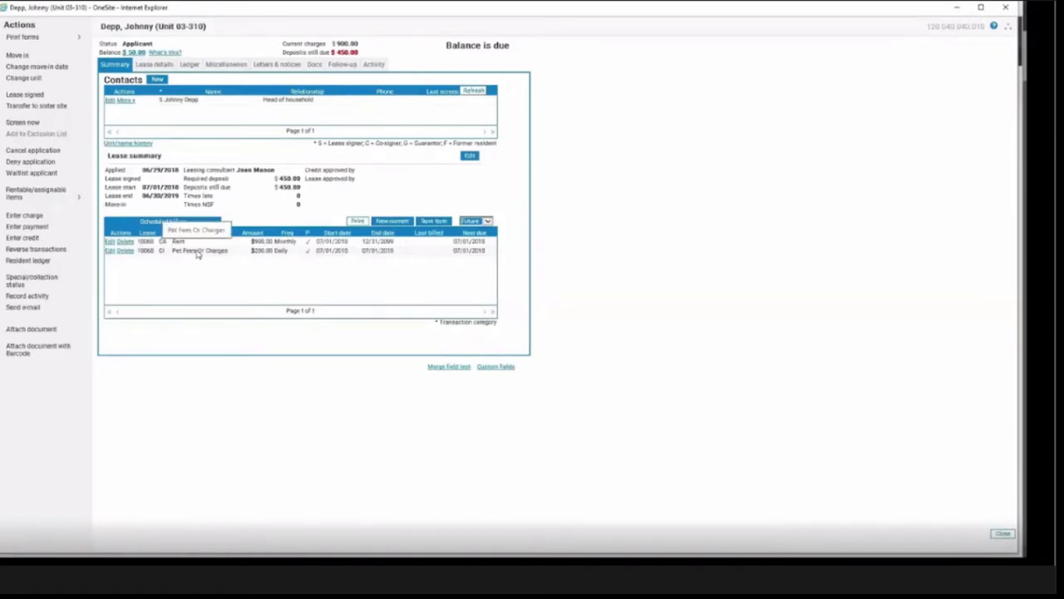
left_click(290, 240)
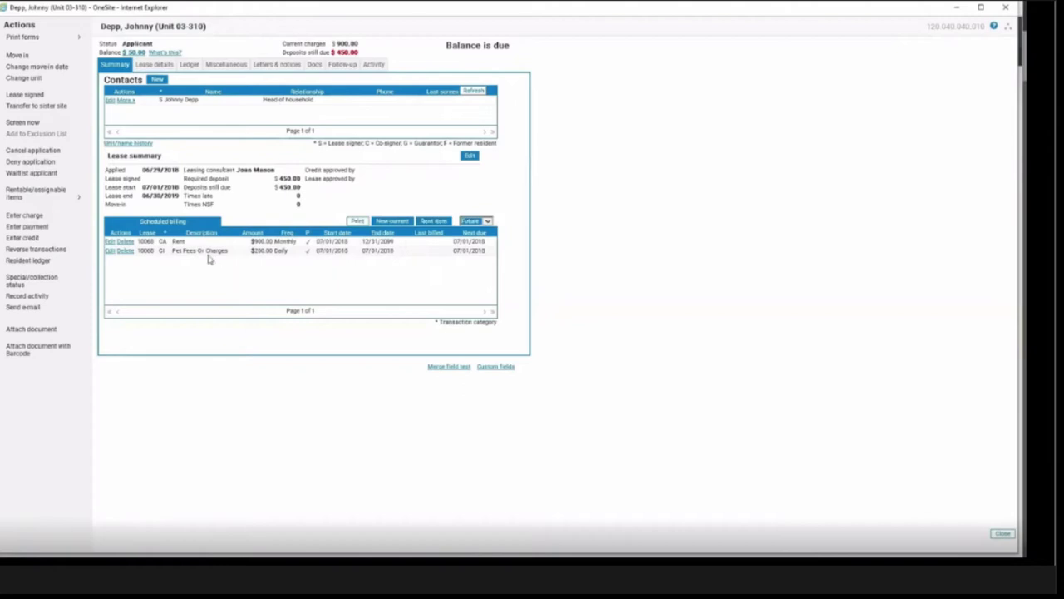
Check the frequency and dates of the scheduled billing entries, and open the Move in task window for the applicant
left_click(286, 259)
left_click(331, 260)
left_click(376, 260)
left_click(20, 65)
left_click(19, 58)
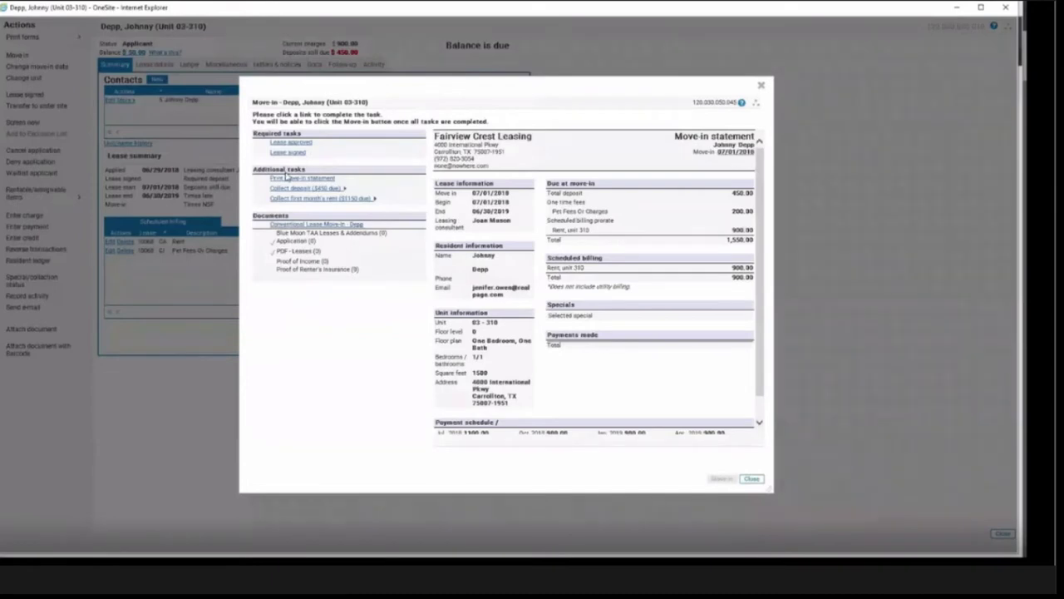
Review the move-in window's required tasks and document list, and open the contents of the Conventional Lease Move-In packet
left_click(281, 222)
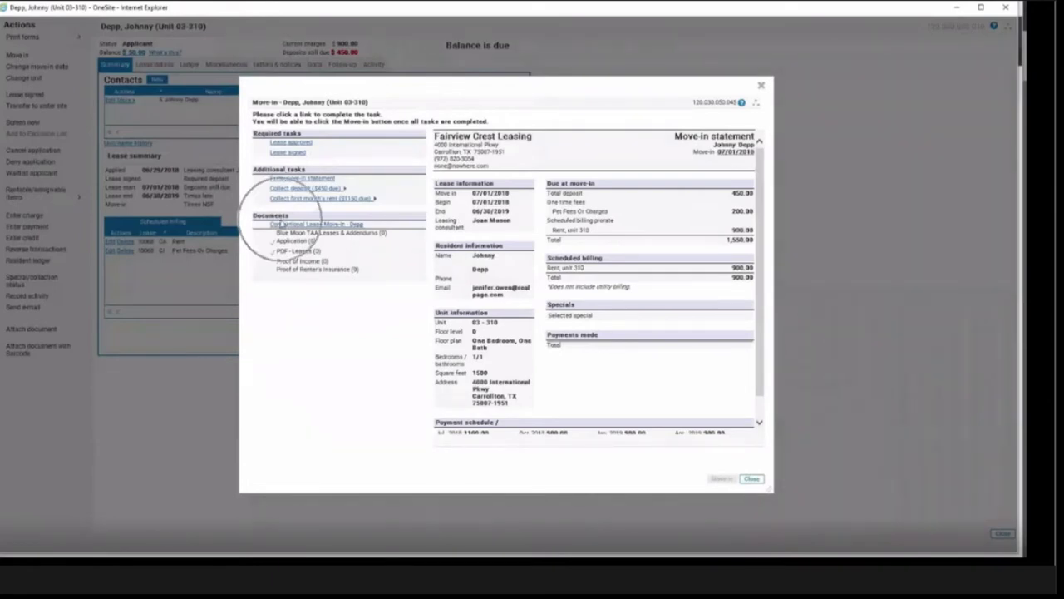
left_click(272, 229)
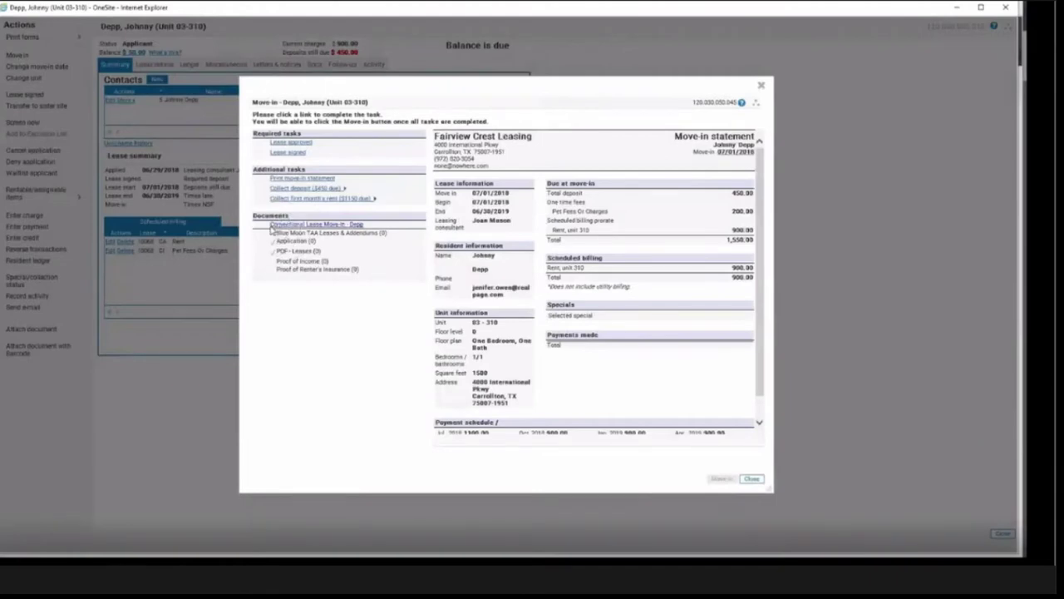
left_click(277, 224)
left_click(284, 141)
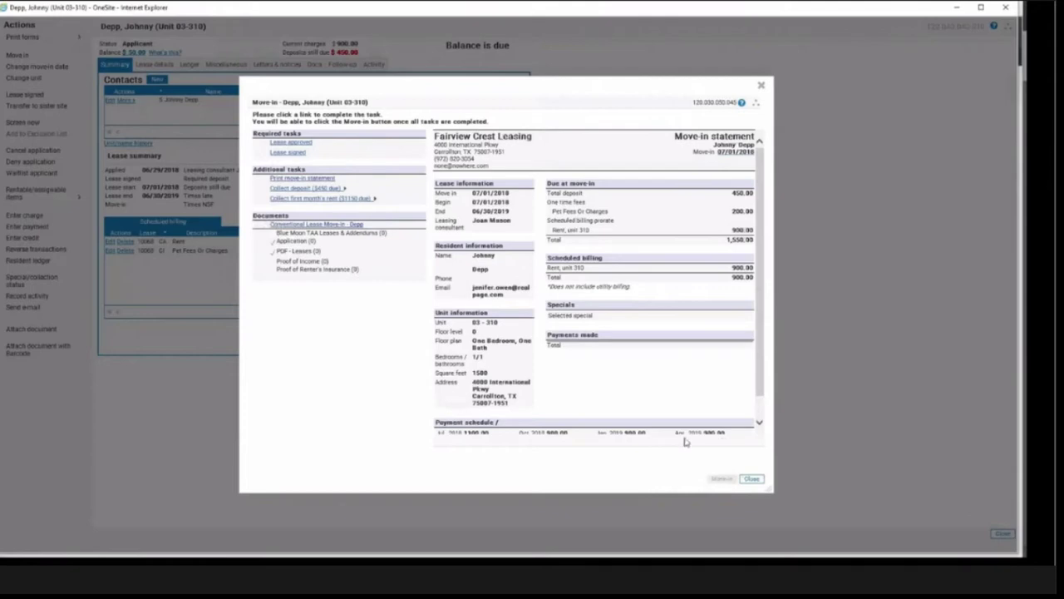
left_click(956, 10)
left_click(264, 228)
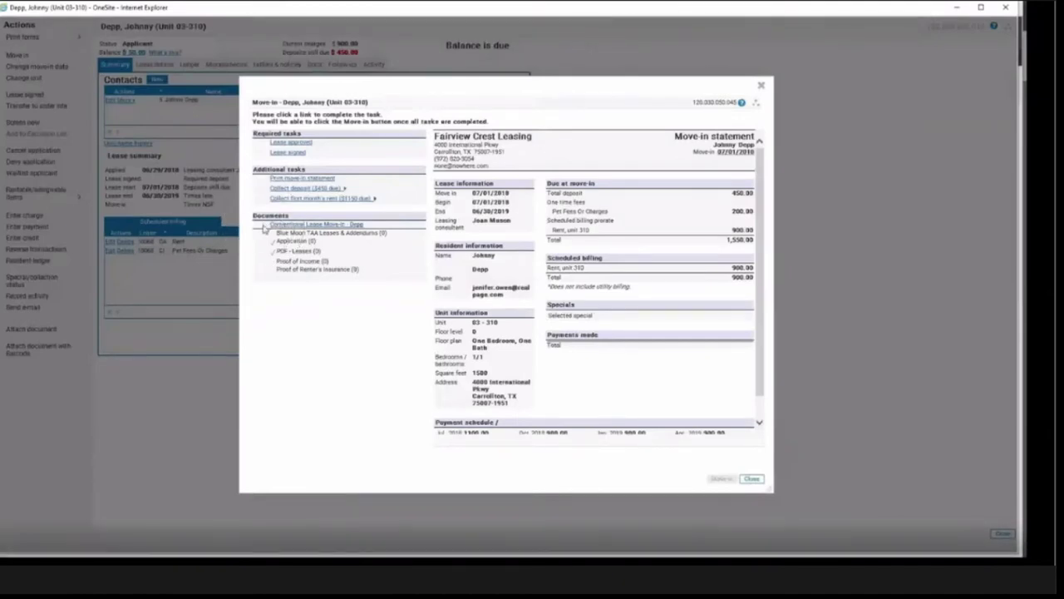
left_click(293, 226)
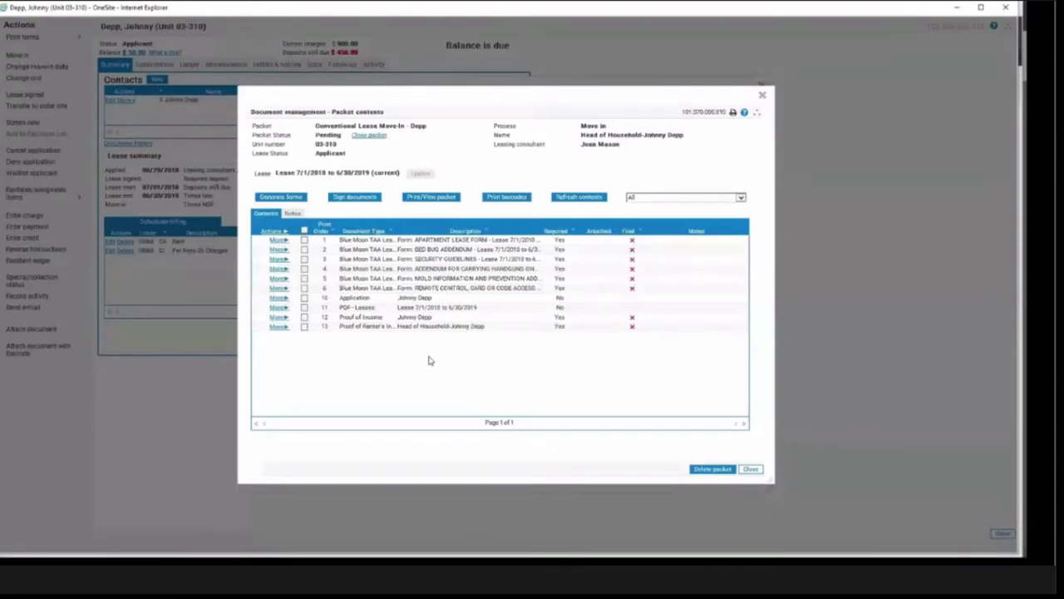
Check the final status of the packet's documents, compare it with the Today page's Packet Leasing Summary and return to the packet contents
left_click(631, 289)
left_click(627, 282)
left_click(626, 268)
left_click(953, 12)
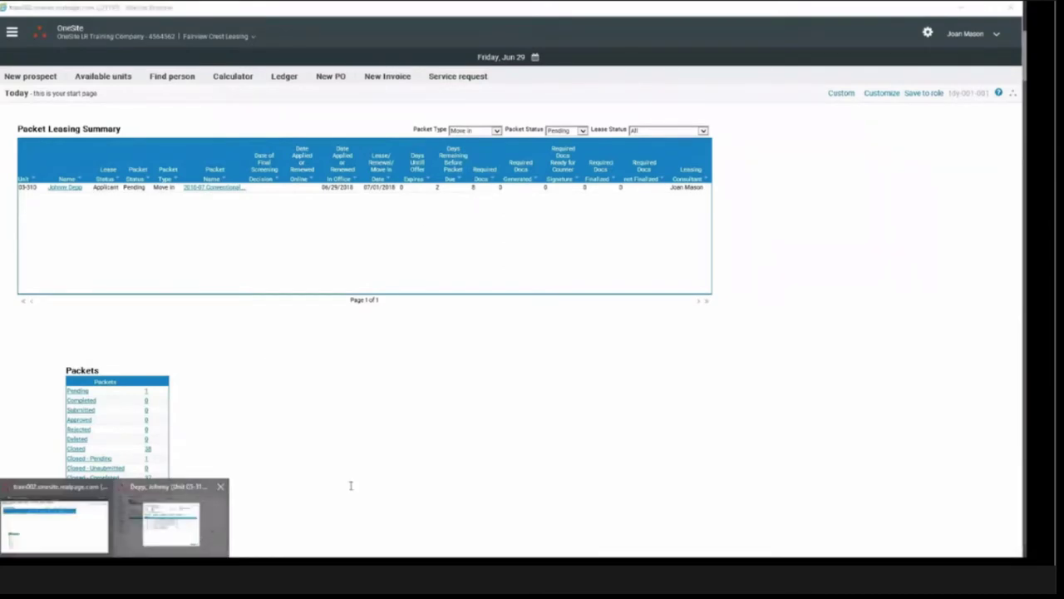
left_click(214, 536)
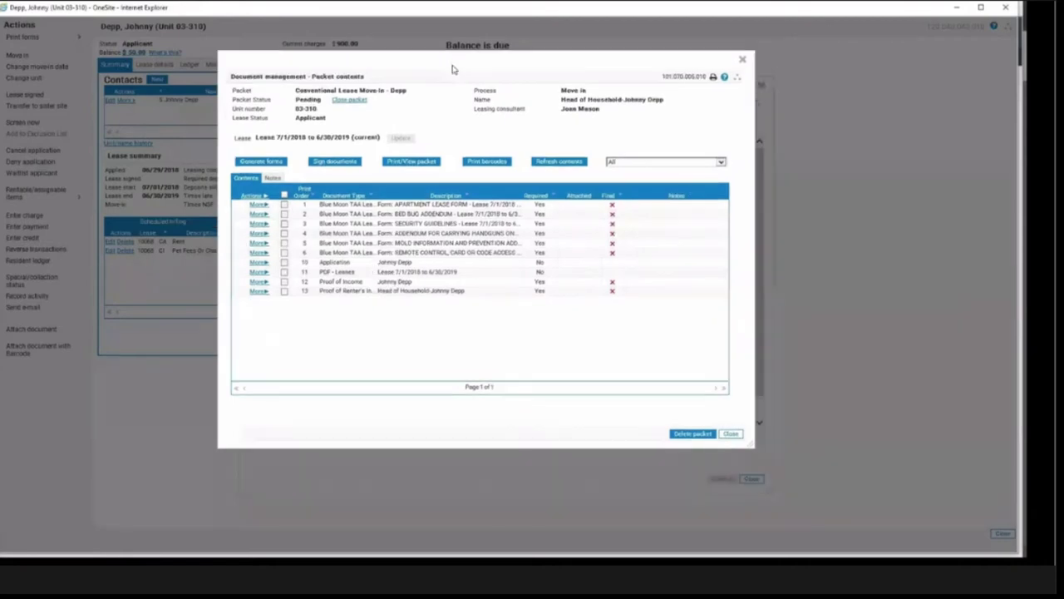
left_click(715, 478)
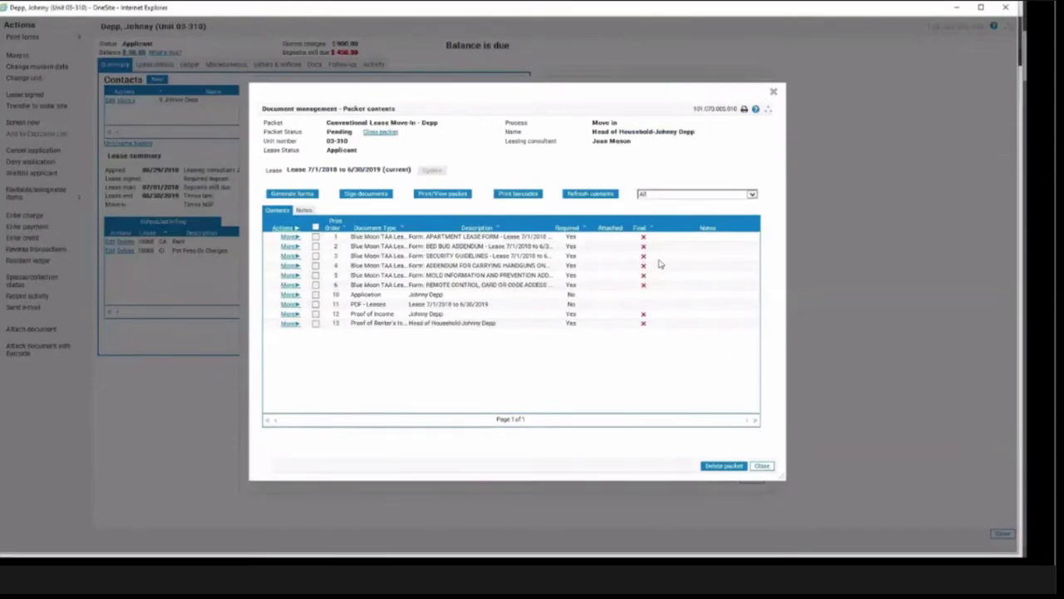
Examine the packet's Blue Moon forms, proof of income and renter's insurance items, their final status and the actions for generating, signing and printing
left_click(643, 239)
left_click(643, 315)
left_click(415, 317)
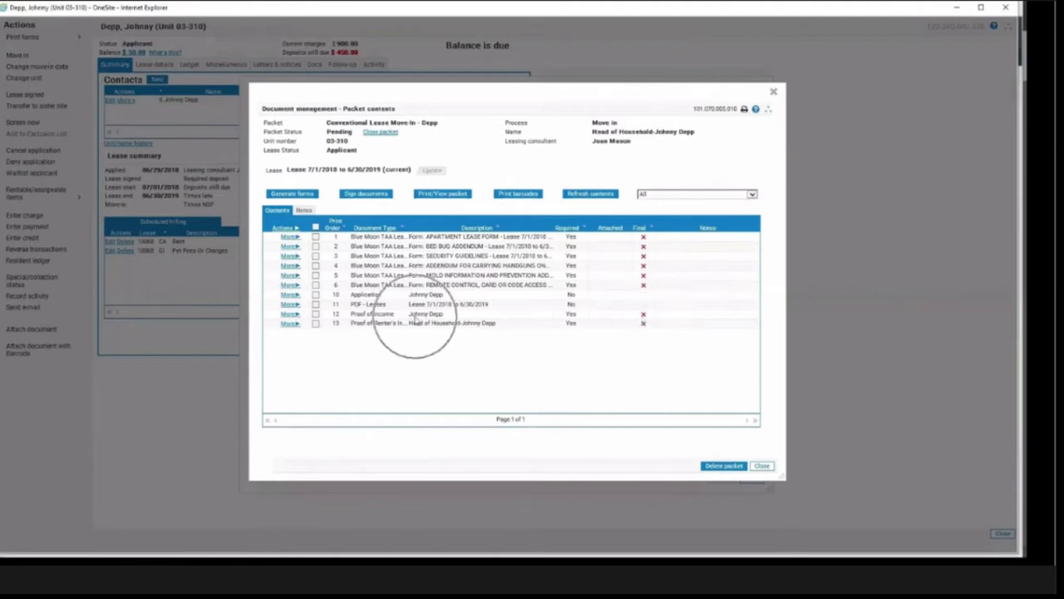
left_click(417, 326)
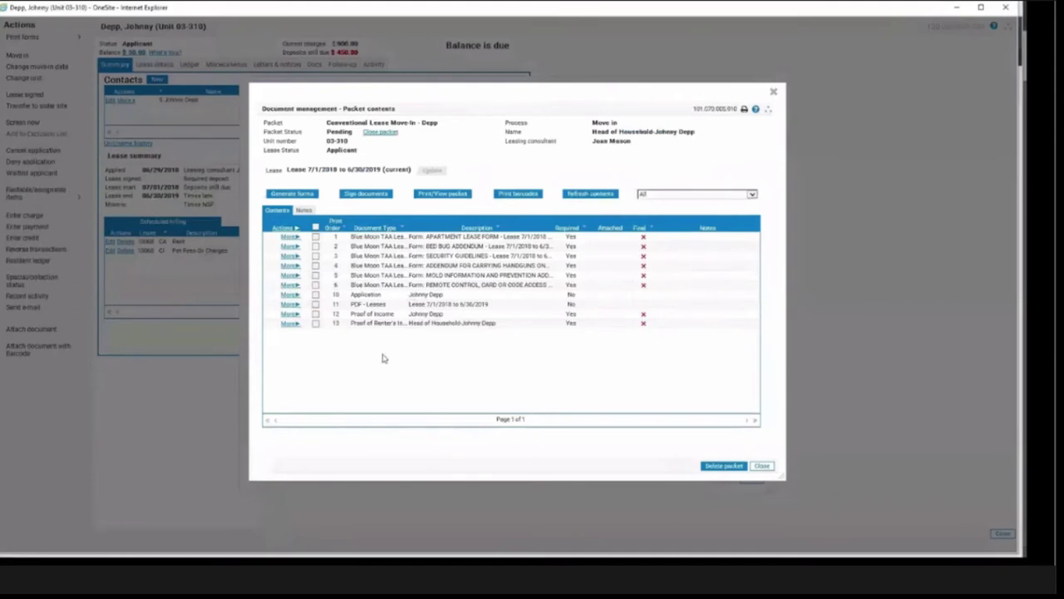
left_click(418, 286)
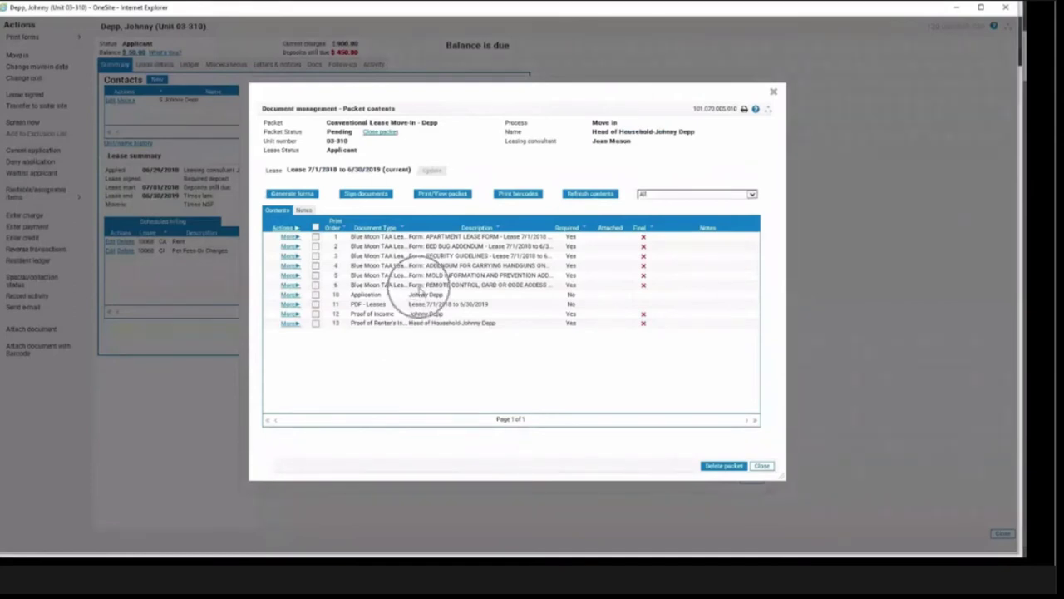
left_click(646, 292)
left_click(645, 281)
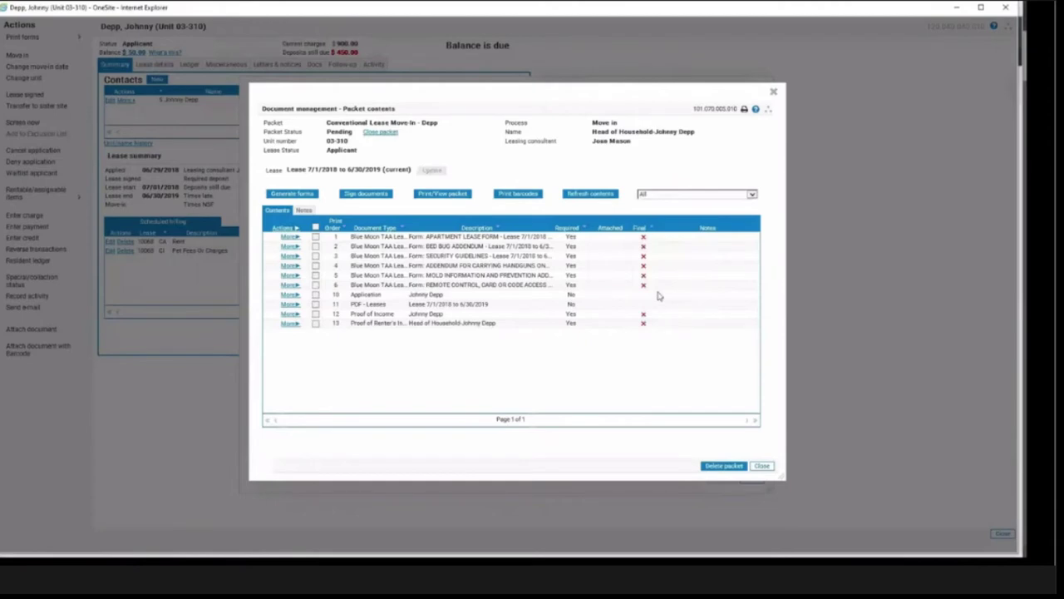
left_click(296, 198)
left_click(370, 198)
left_click(433, 200)
left_click(504, 201)
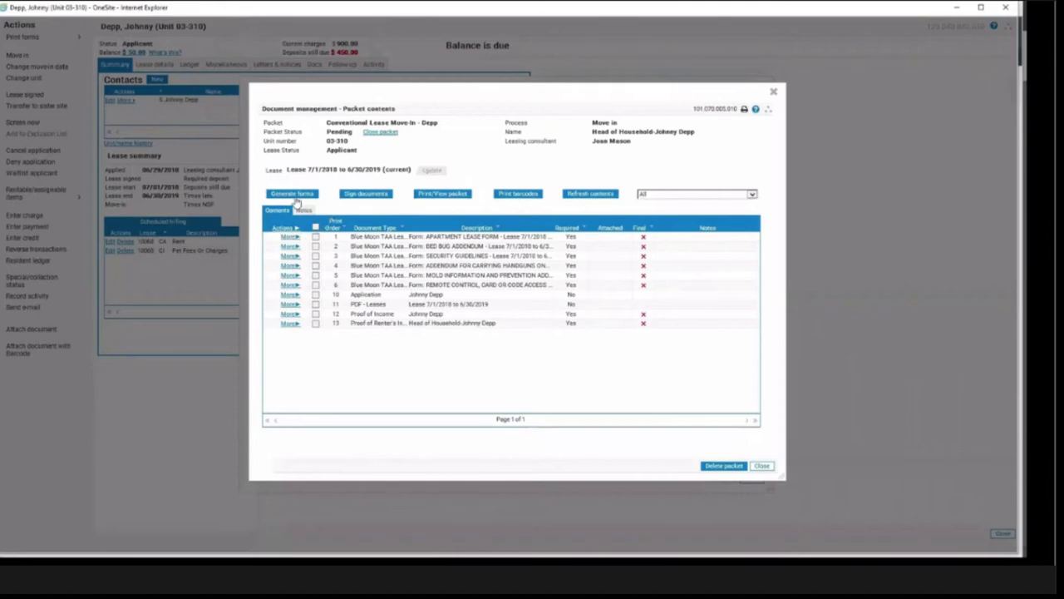
Generate all six Blue Moon forms for the packet, from the apartment lease form to the remote control and access gate addendum
left_click(296, 196)
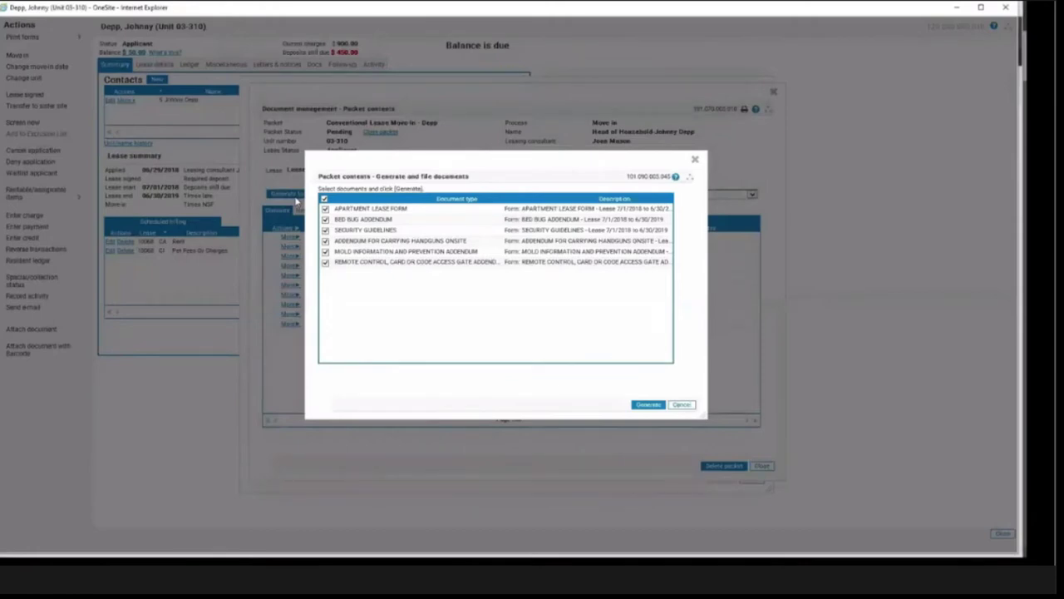
left_click_drag(308, 164, 114, 224)
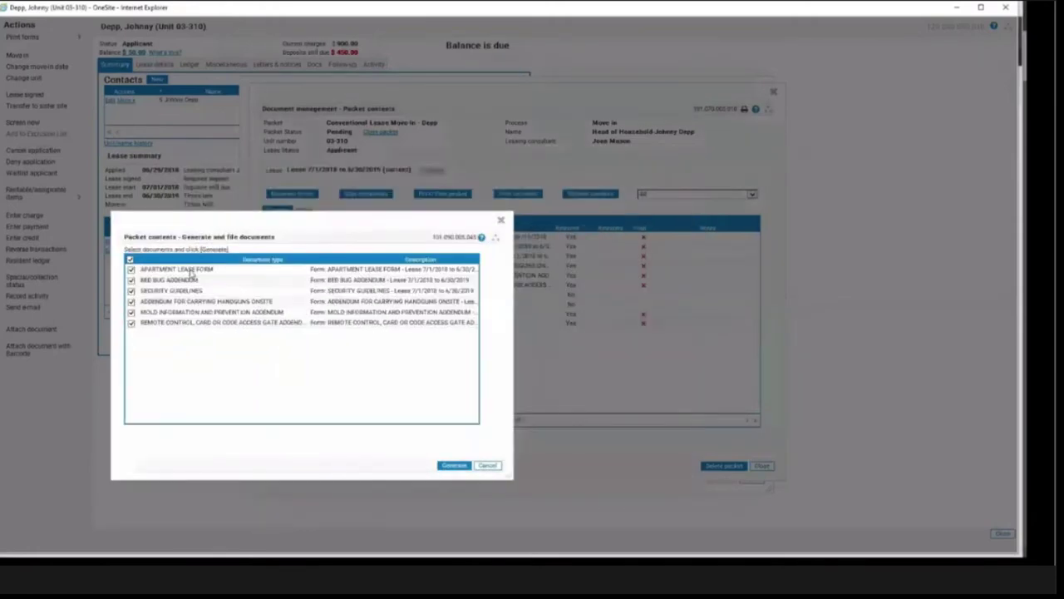
left_click_drag(276, 216, 293, 283)
left_click(417, 240)
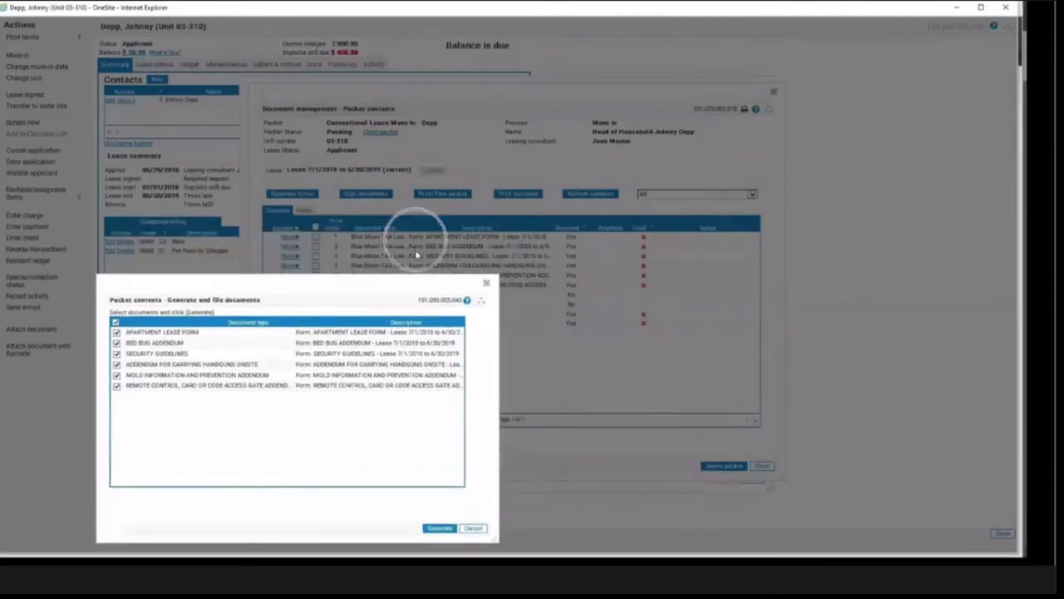
left_click(415, 257)
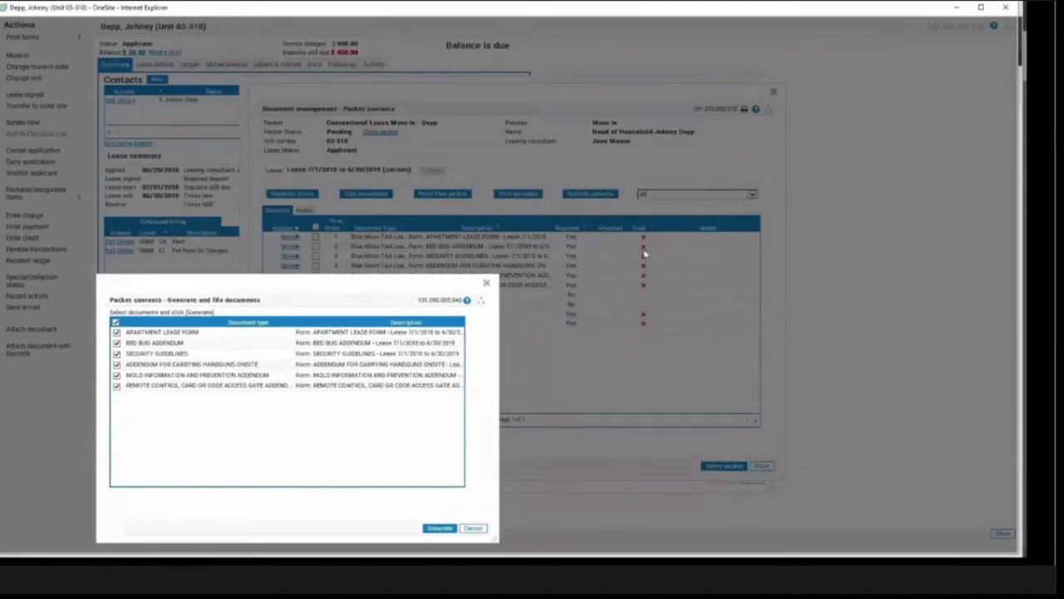
left_click(116, 386)
left_click(441, 529)
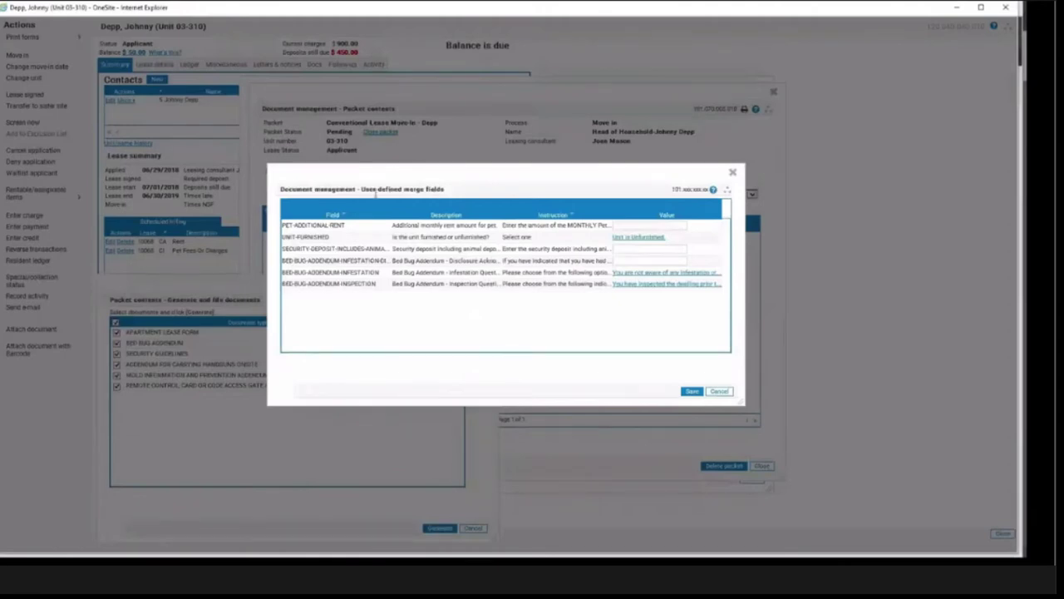
Review the user-defined merge fields for pet rent, unit furnishing, security deposit and bed bug addendum, and save them
left_click(374, 192)
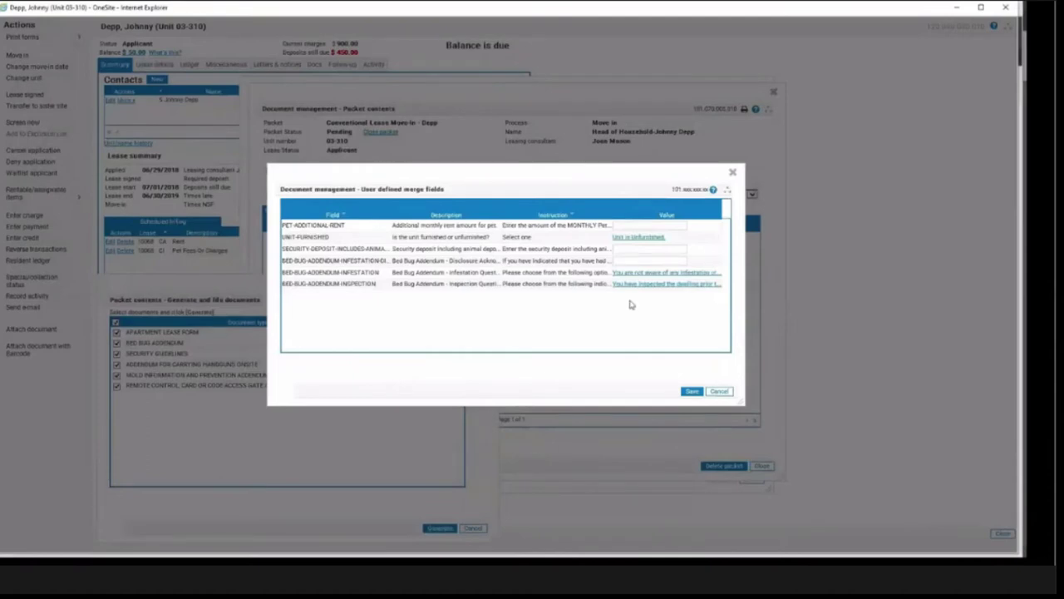
left_click(640, 244)
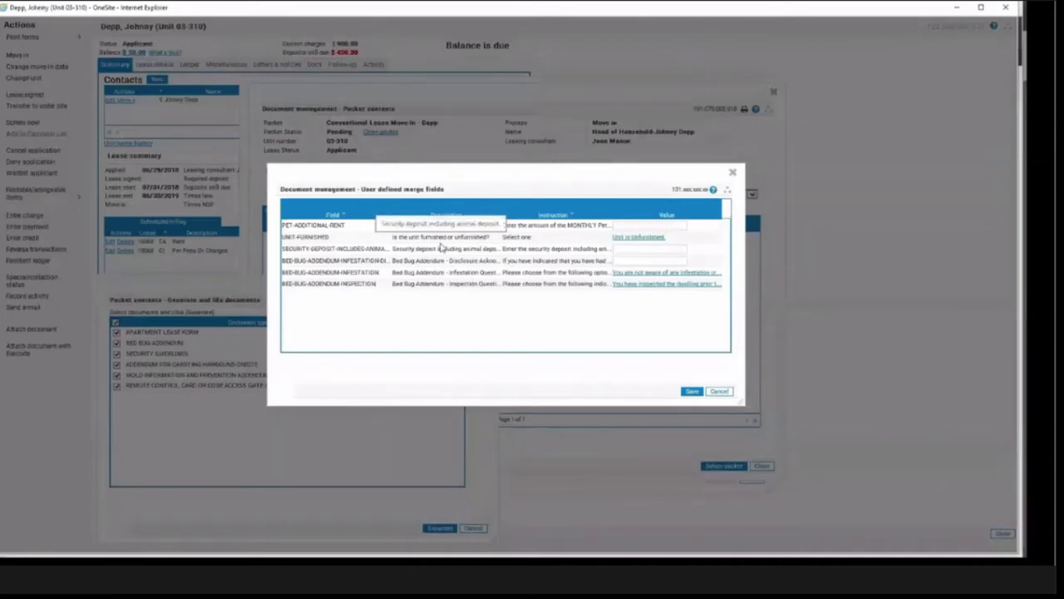
left_click(637, 241)
left_click(636, 249)
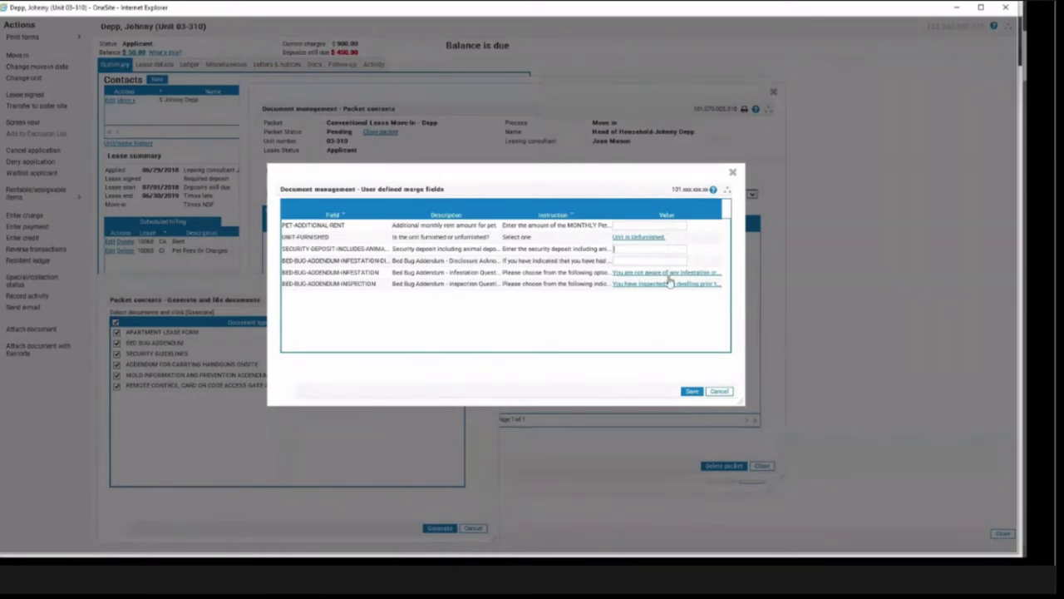
left_click(691, 392)
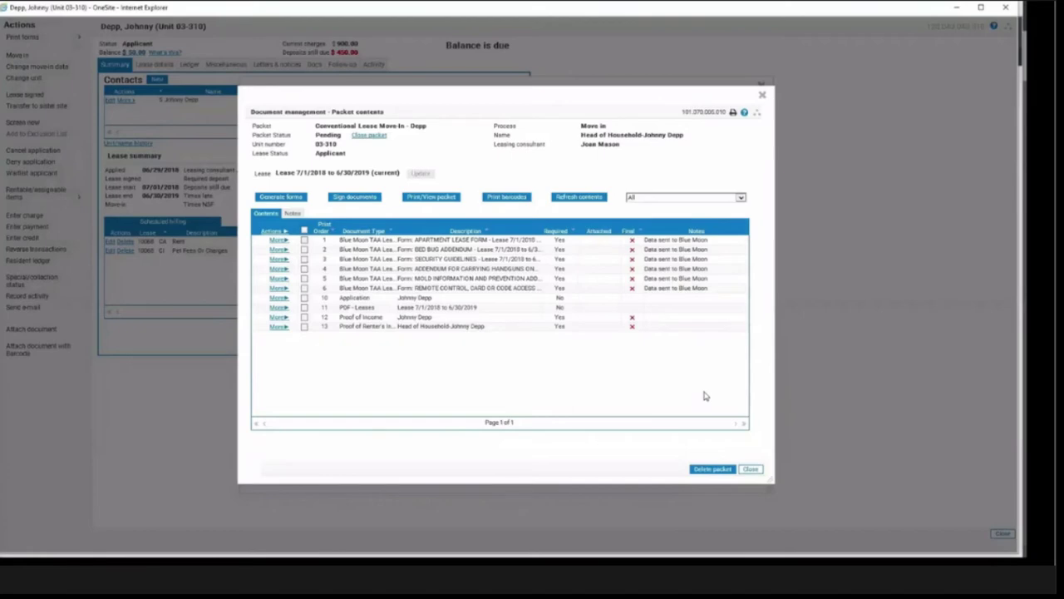
Check the notes of the generated Blue Moon forms and refresh the packet contents
left_click(701, 240)
left_click(717, 255)
left_click(701, 234)
left_click(584, 204)
left_click(585, 204)
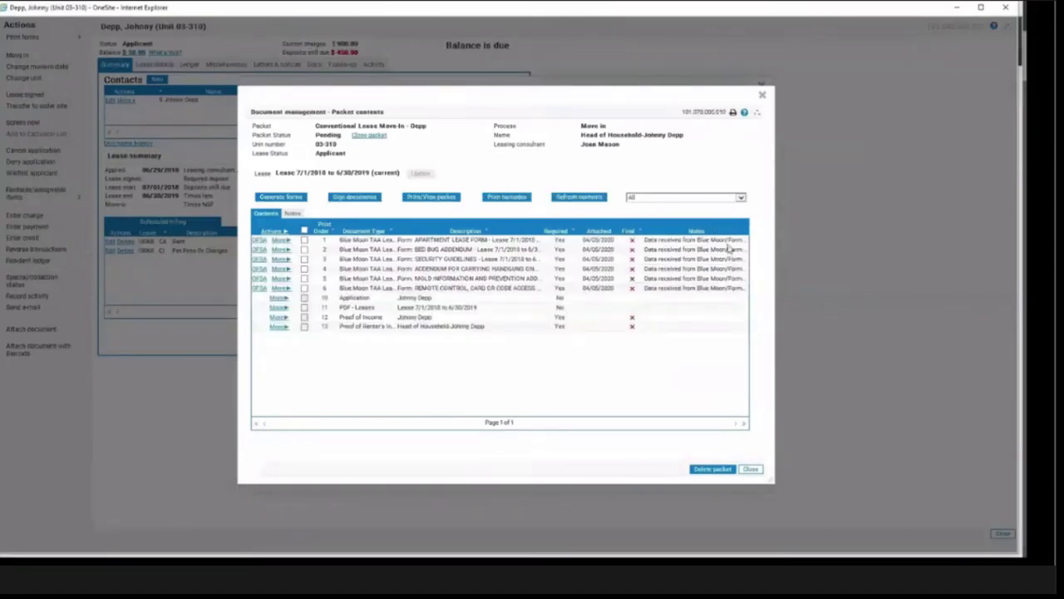
Check the form notes and open all six attached documents of the packet for printing and viewing
left_click(708, 291)
left_click(432, 199)
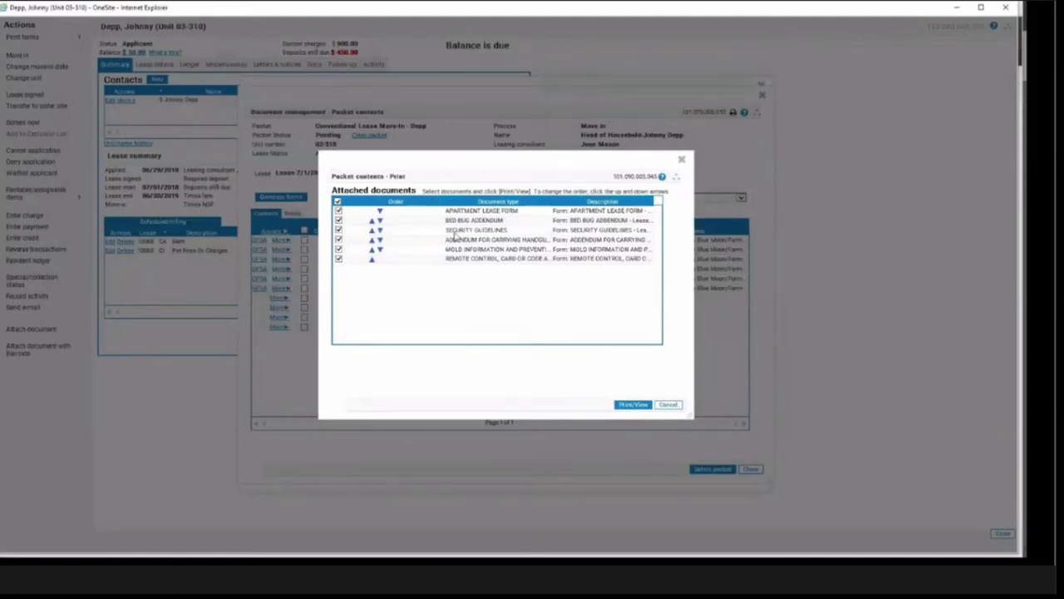
left_click(628, 408)
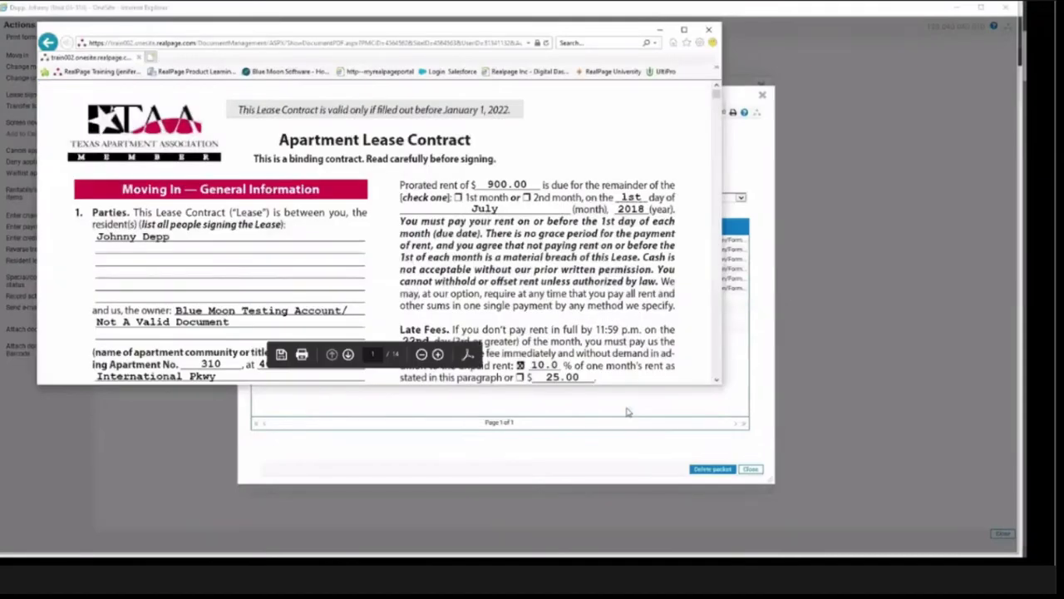
Read through the Apartment Lease Contract's parties, late fees, lease term, deposit and special provisions, and close the document
scroll(414, 229, "down", 3)
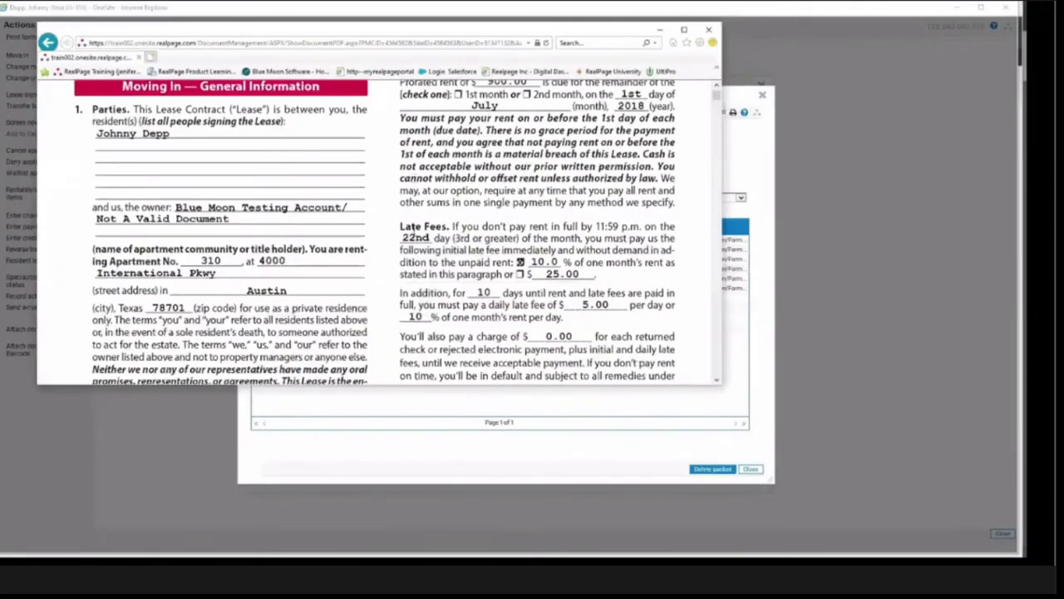
scroll(403, 228, "down", 2)
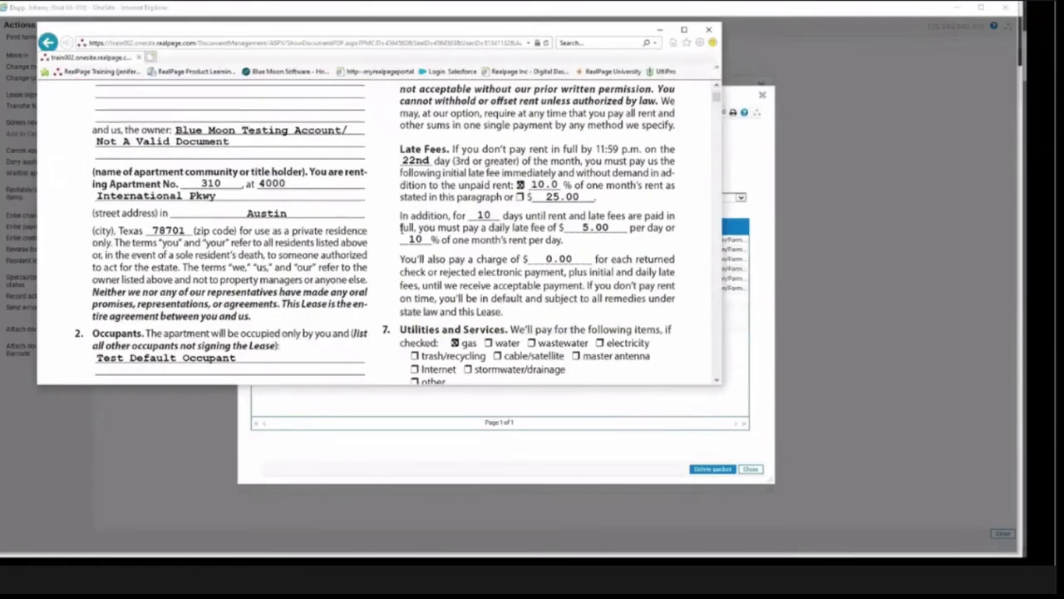
scroll(400, 229, "down", 3)
scroll(401, 230, "up", 4)
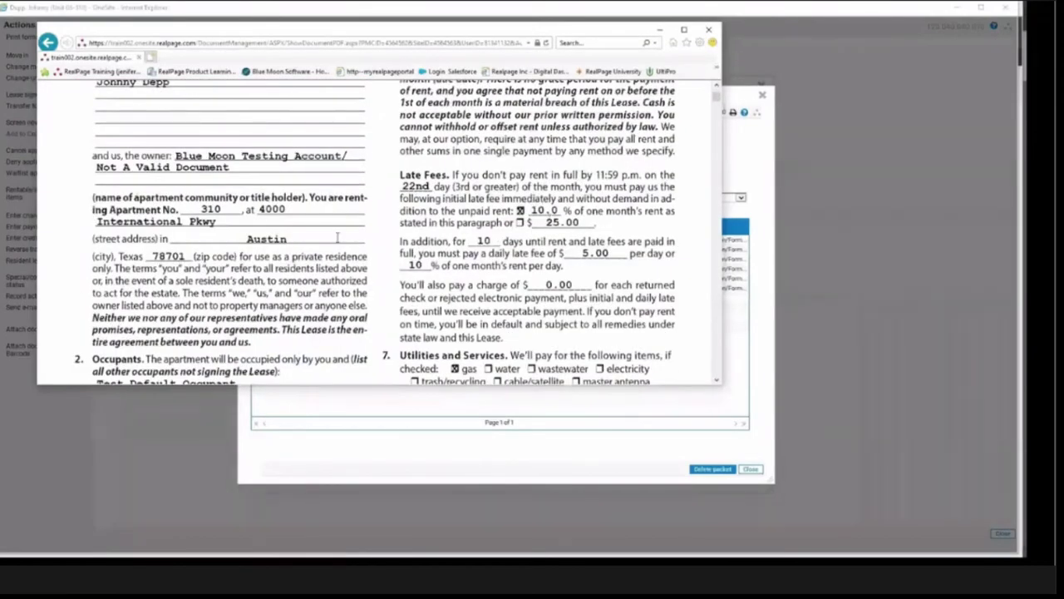
scroll(124, 172, "up", 2)
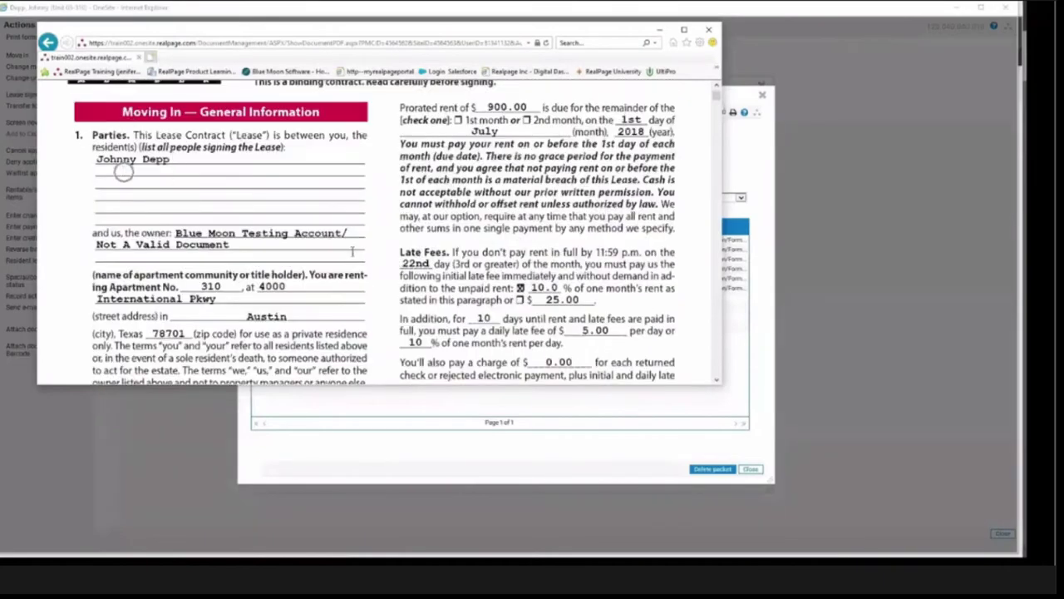
scroll(353, 249, "down", 3)
scroll(356, 248, "down", 10)
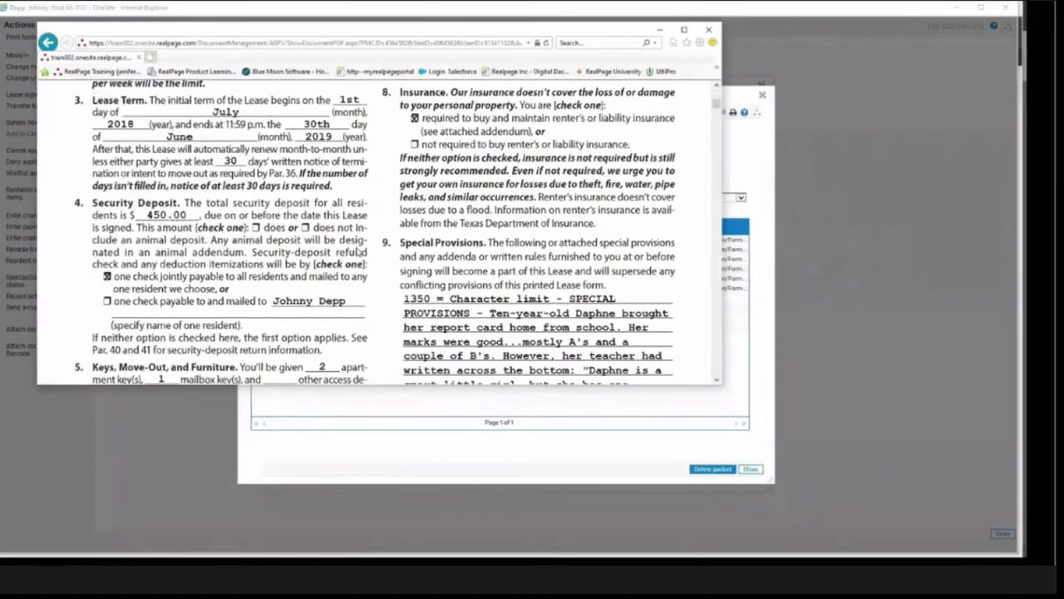
scroll(355, 239, "up", 10)
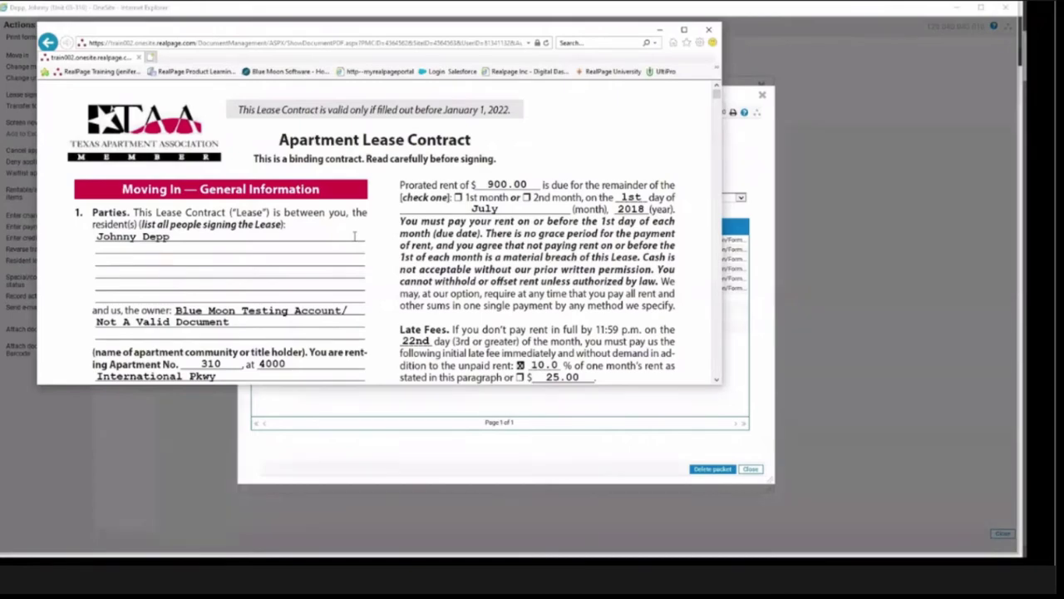
scroll(355, 236, "down", 10)
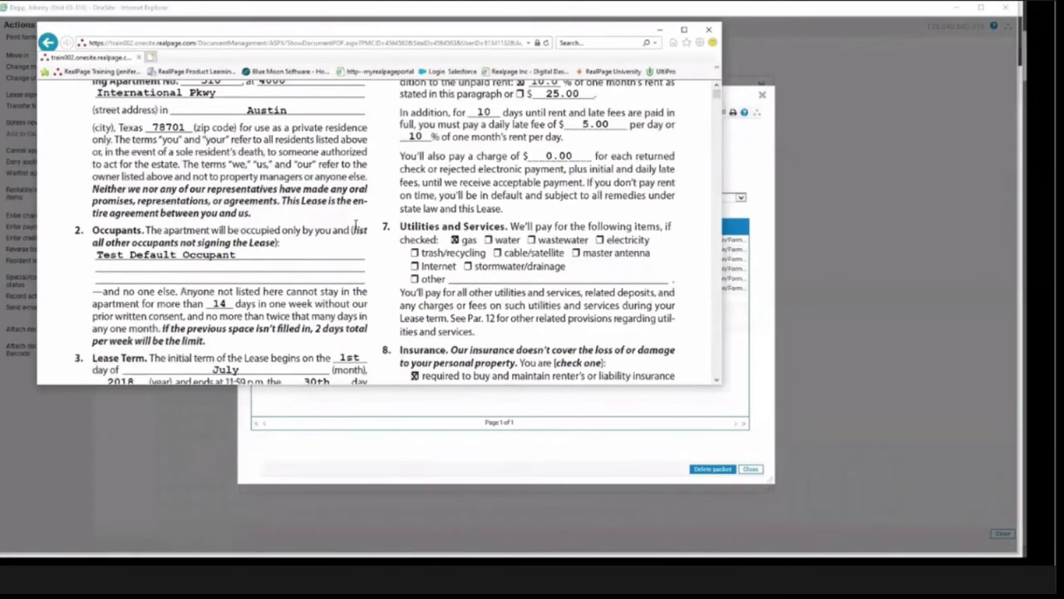
scroll(355, 225, "up", 10)
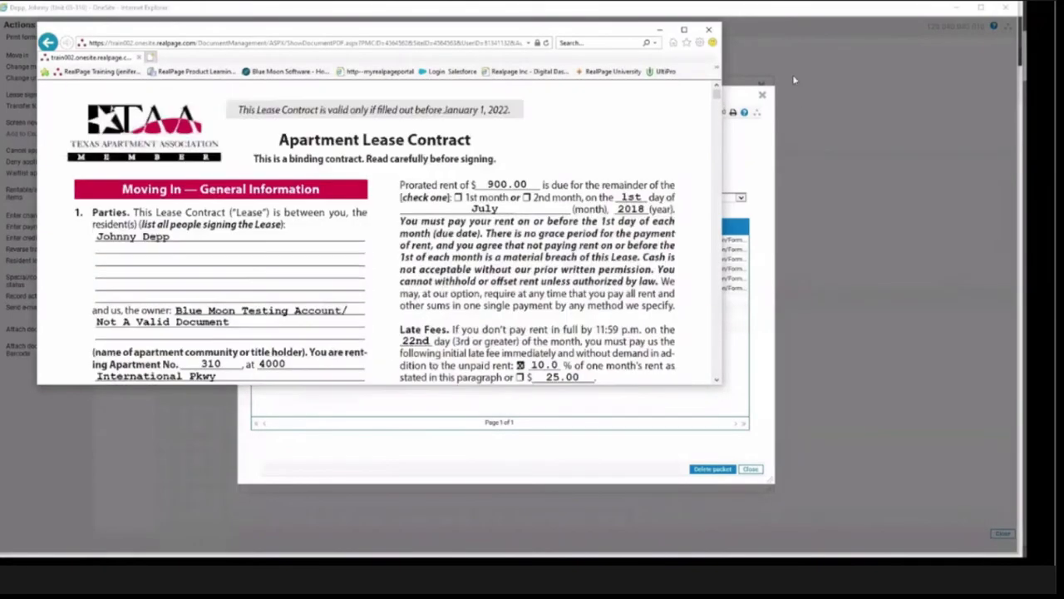
left_click(707, 32)
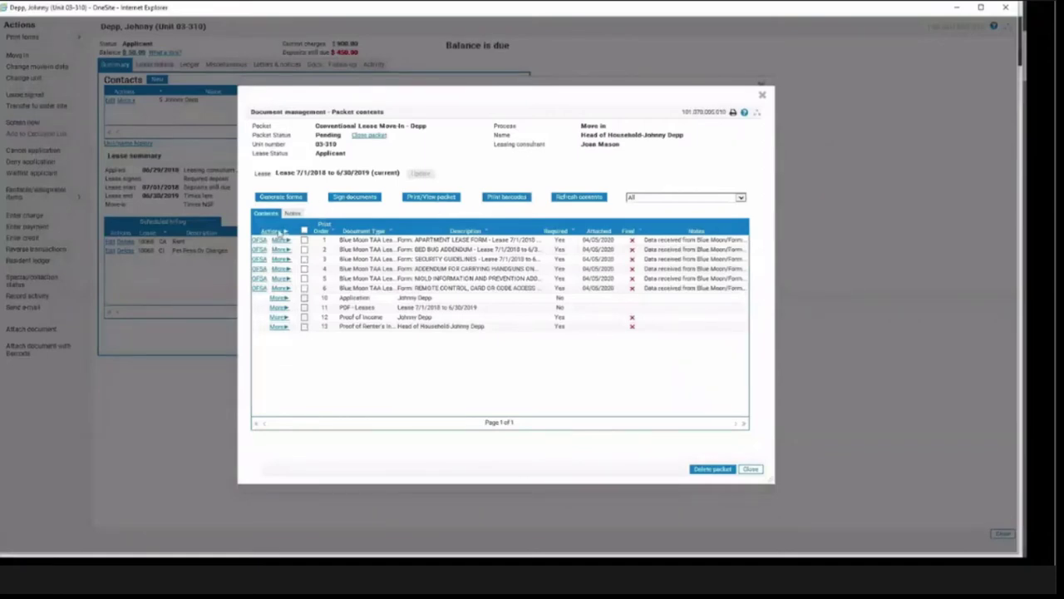
left_click(263, 251)
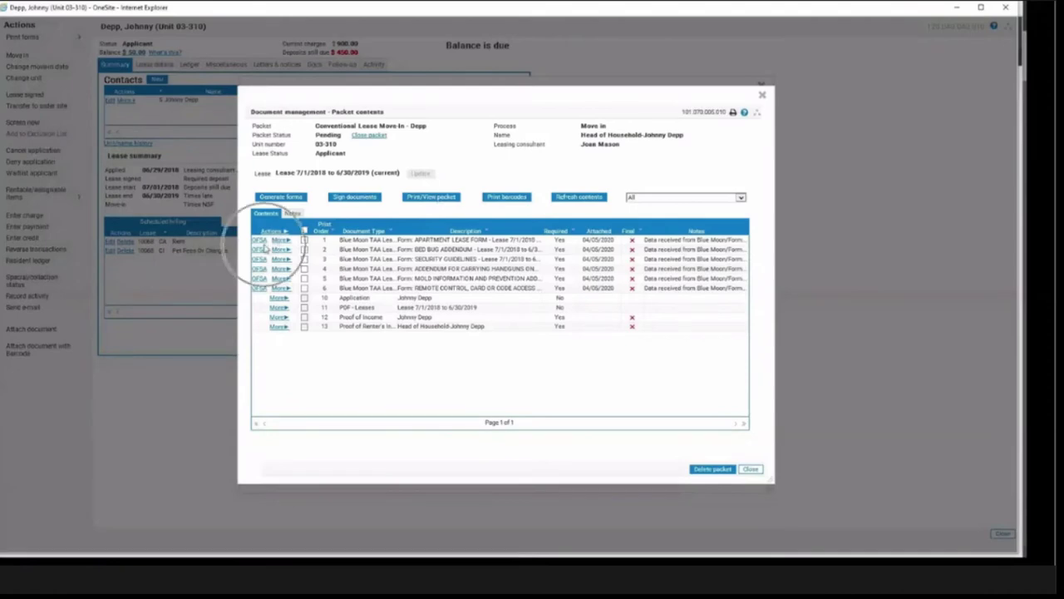
left_click(262, 258)
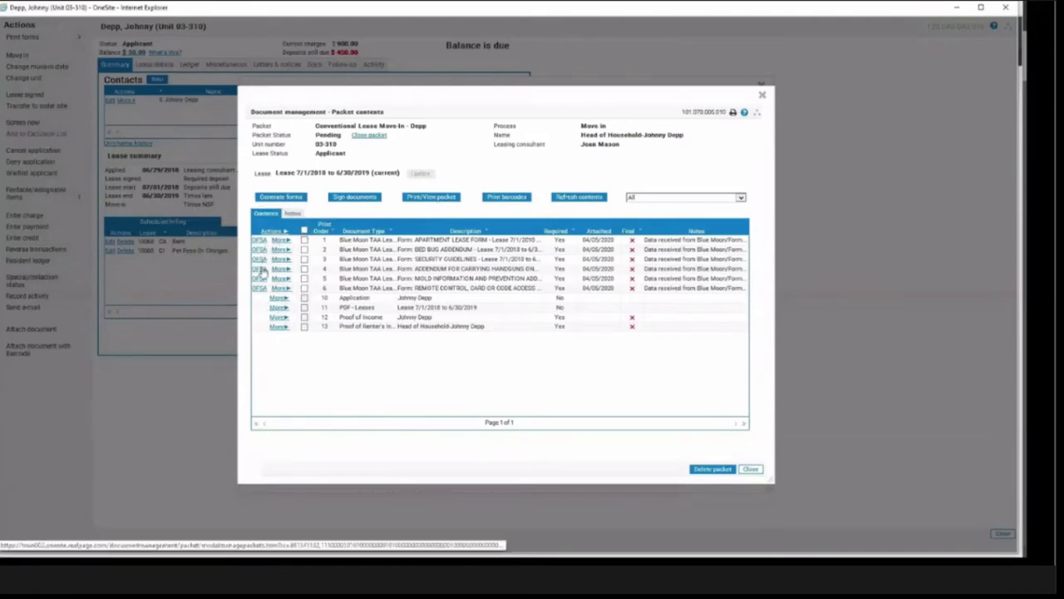
left_click(261, 269)
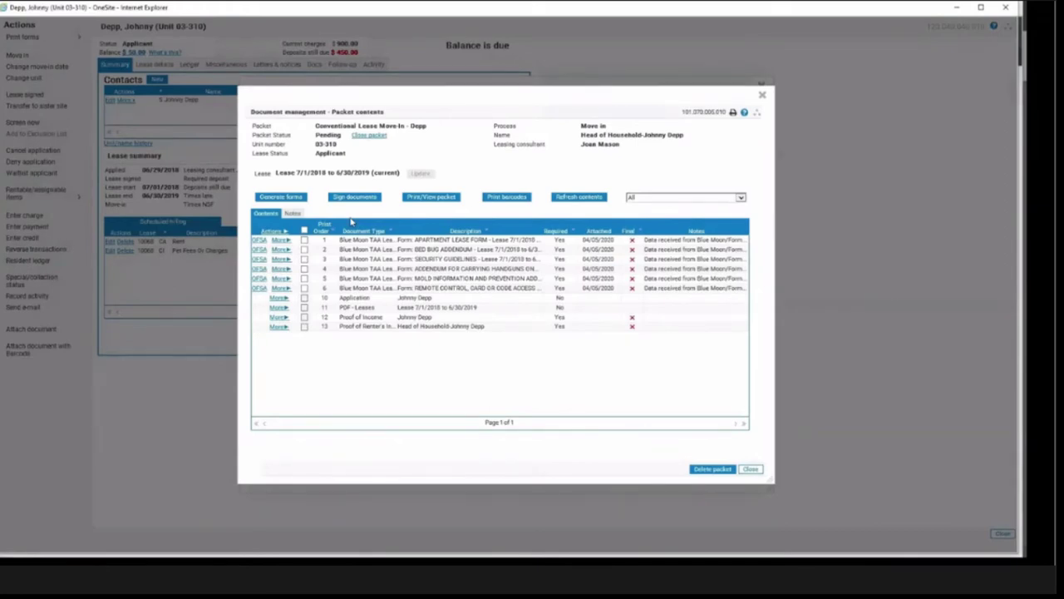
left_click(182, 101)
Start signing the packet documents with the Household Signatures using DocuSign option
left_click(353, 200)
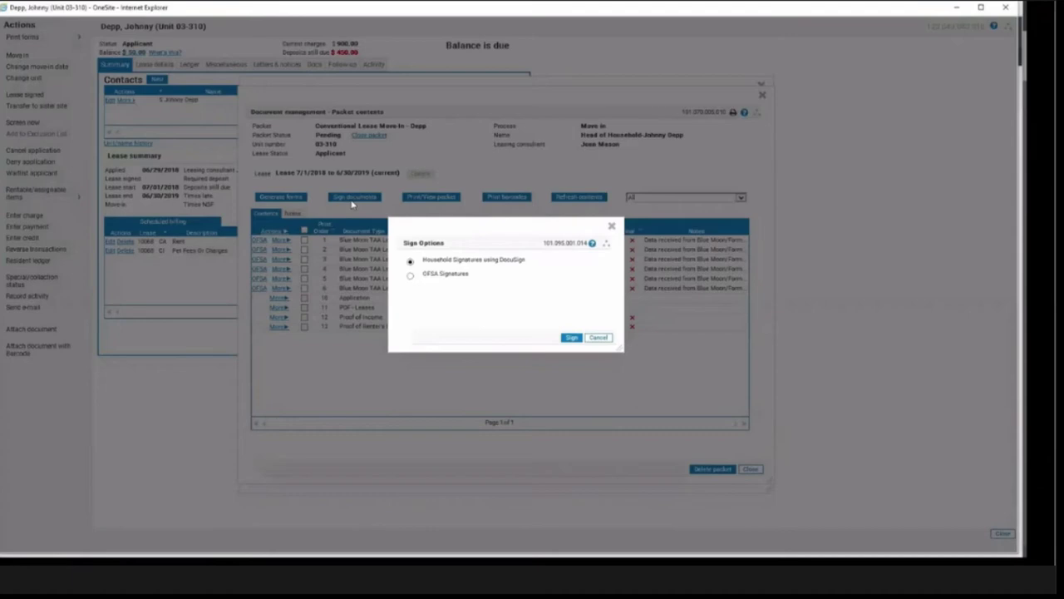
left_click(513, 265)
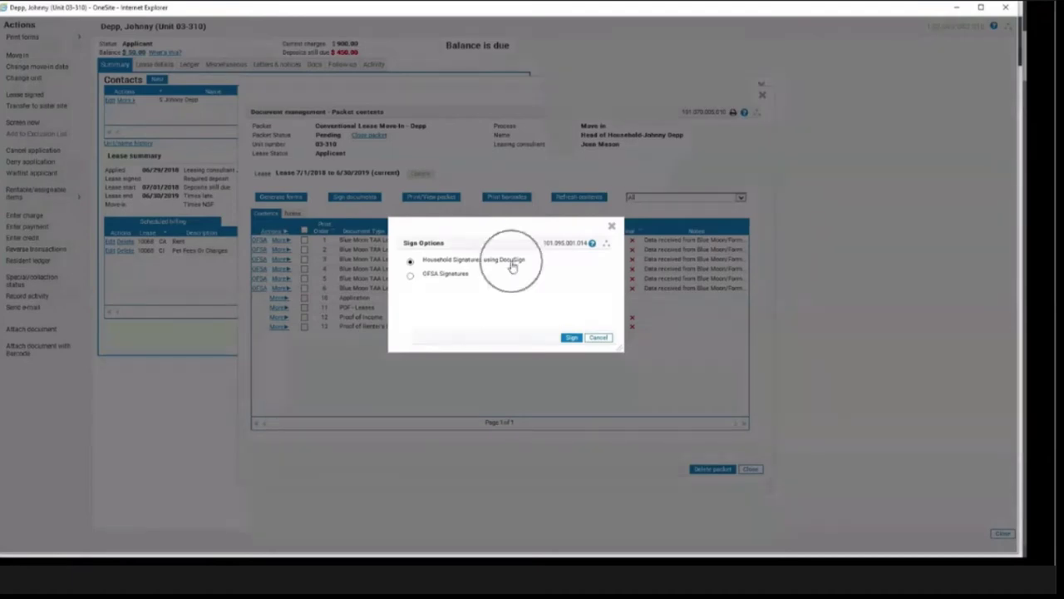
left_click(570, 339)
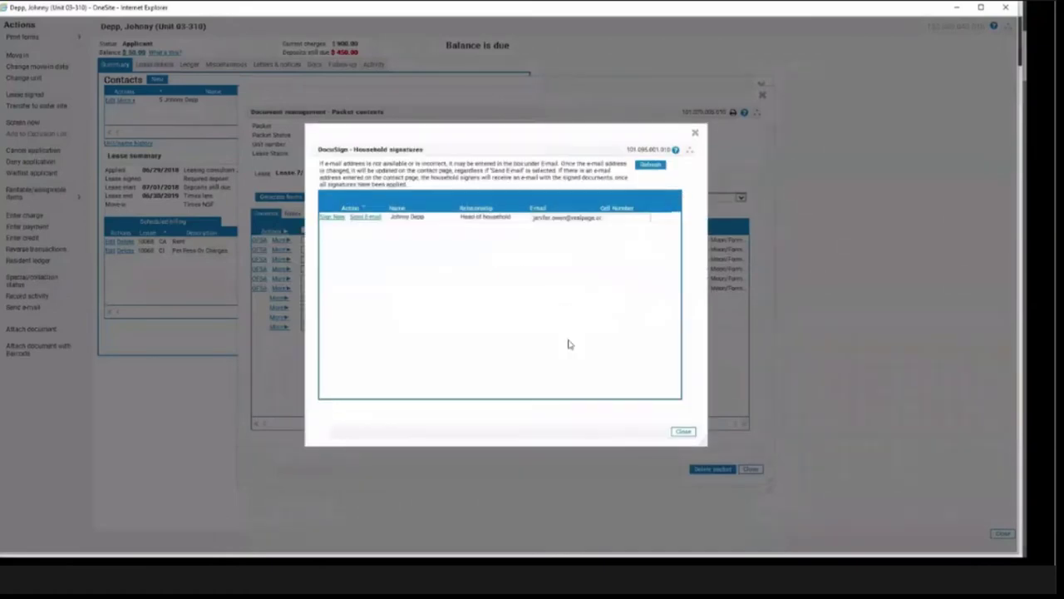
Check the head of household's relationship, e-mail and cell number in the household signatures list, along with the available signing actions
left_click(127, 90)
left_click(484, 221)
left_click(436, 253)
left_click(125, 87)
left_click_drag(595, 217, 532, 217)
left_click(560, 226)
left_click(604, 220)
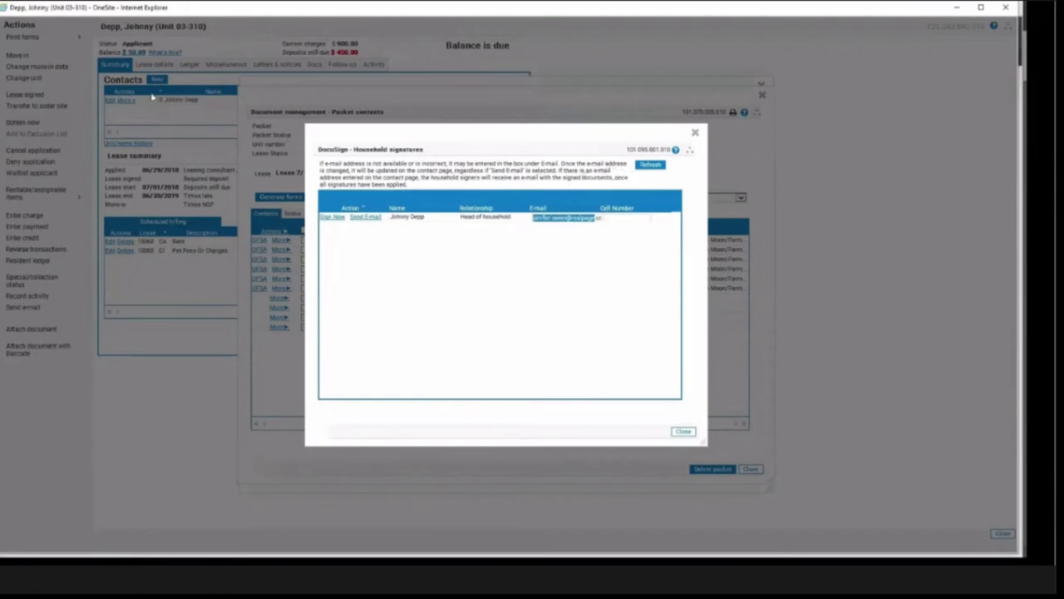
left_click(120, 88)
left_click(494, 289)
left_click(353, 216)
left_click(367, 219)
Open Sign Now for the head of household, review the e-mail and SMS/text authentication methods, and close the authentication window
left_click(329, 220)
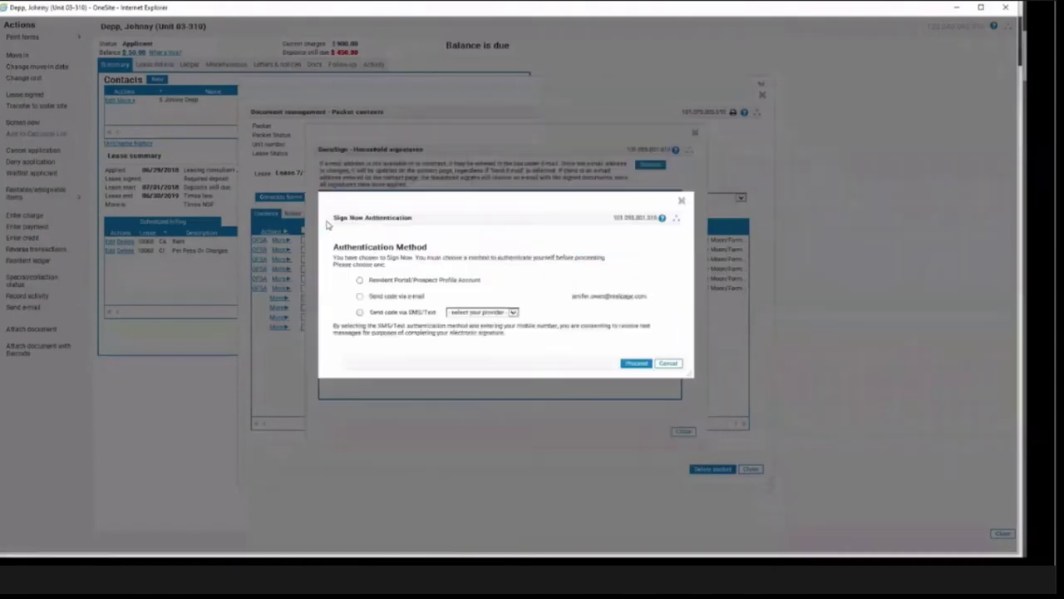
left_click_drag(363, 198, 354, 260)
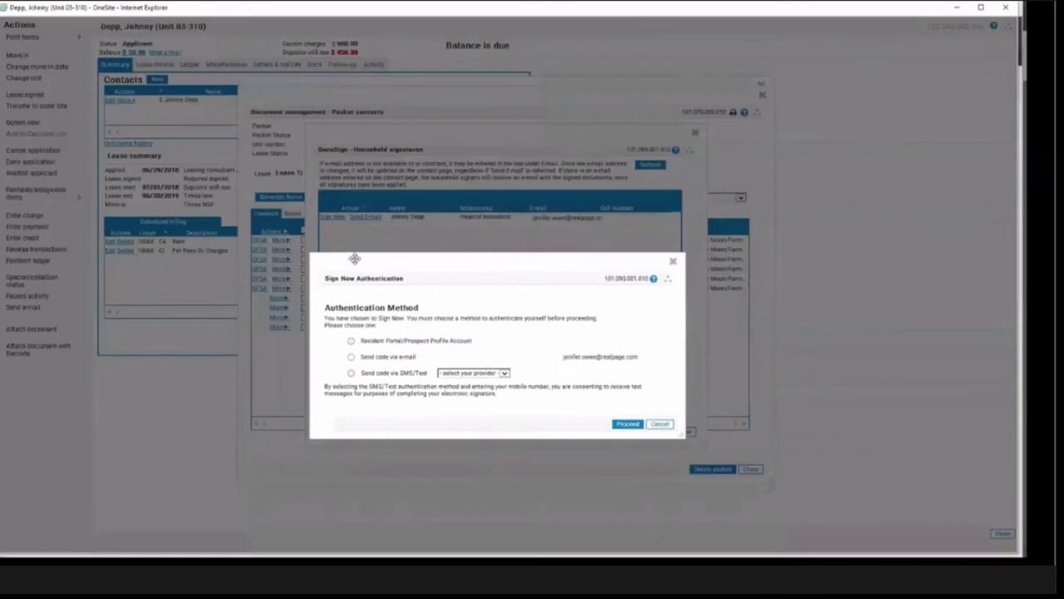
left_click(355, 361)
left_click(353, 377)
left_click(382, 359)
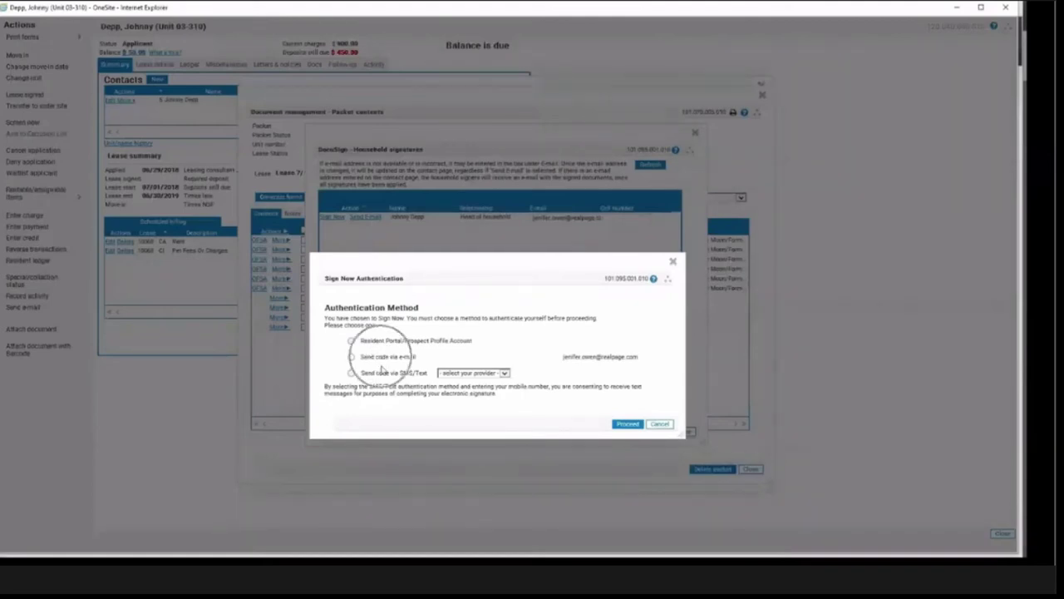
left_click(382, 374)
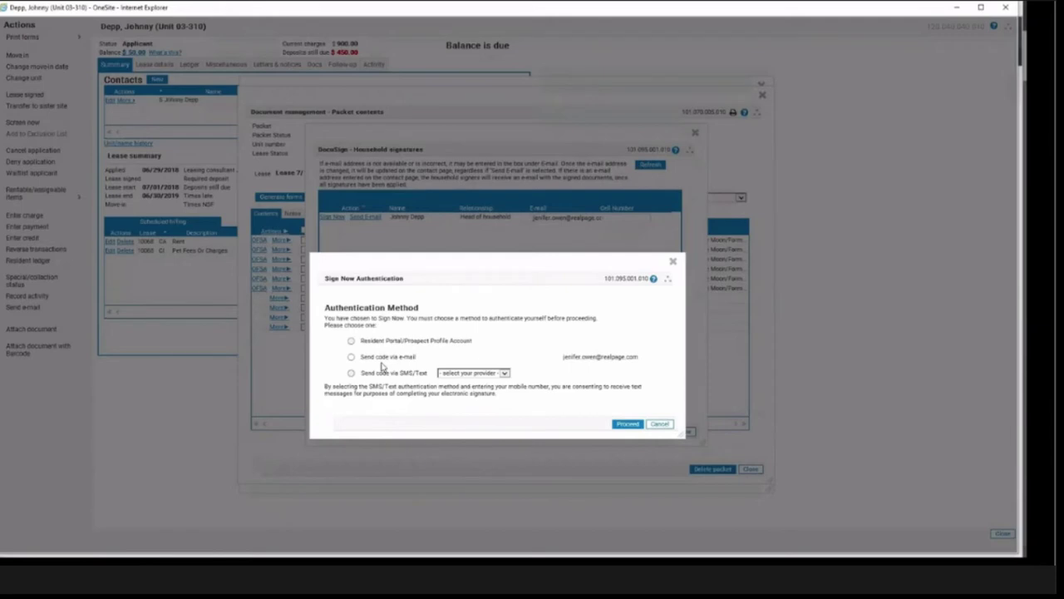
left_click(383, 366)
left_click(406, 366)
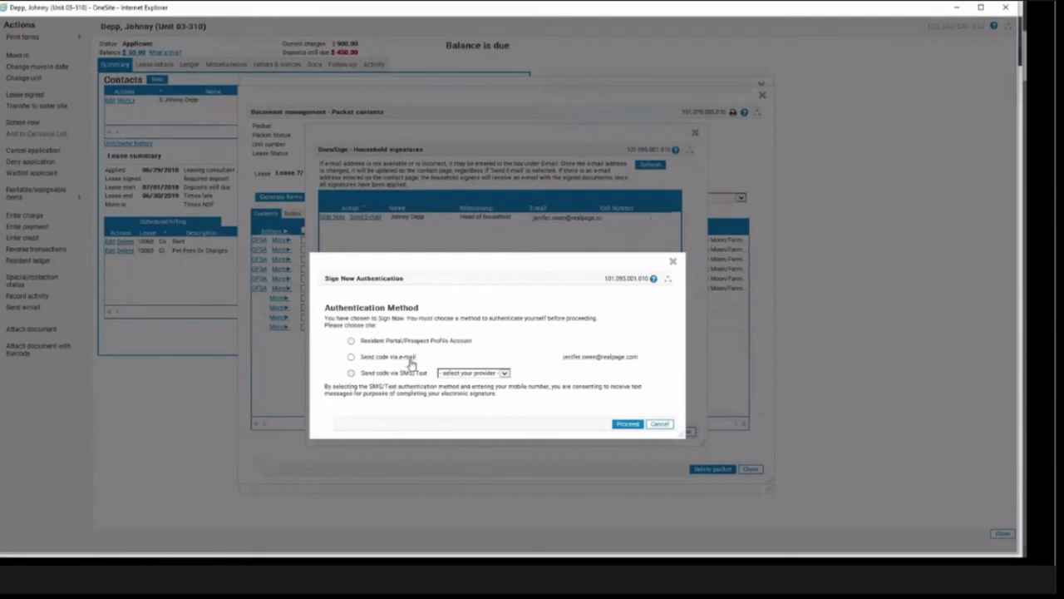
left_click(415, 378)
left_click(379, 363)
left_click(385, 365)
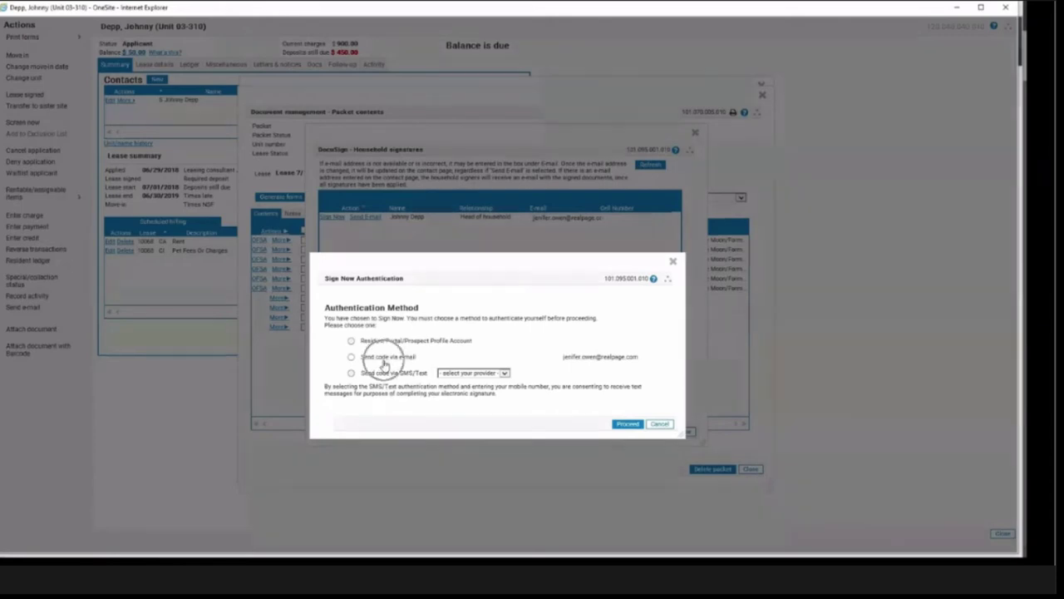
left_click(364, 224)
left_click(416, 380)
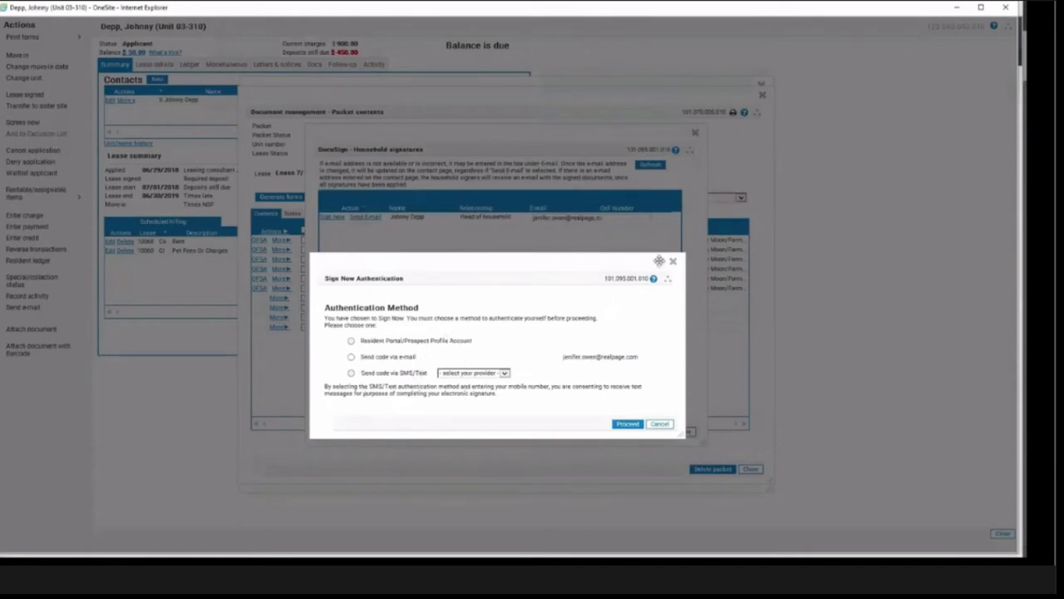
left_click(673, 262)
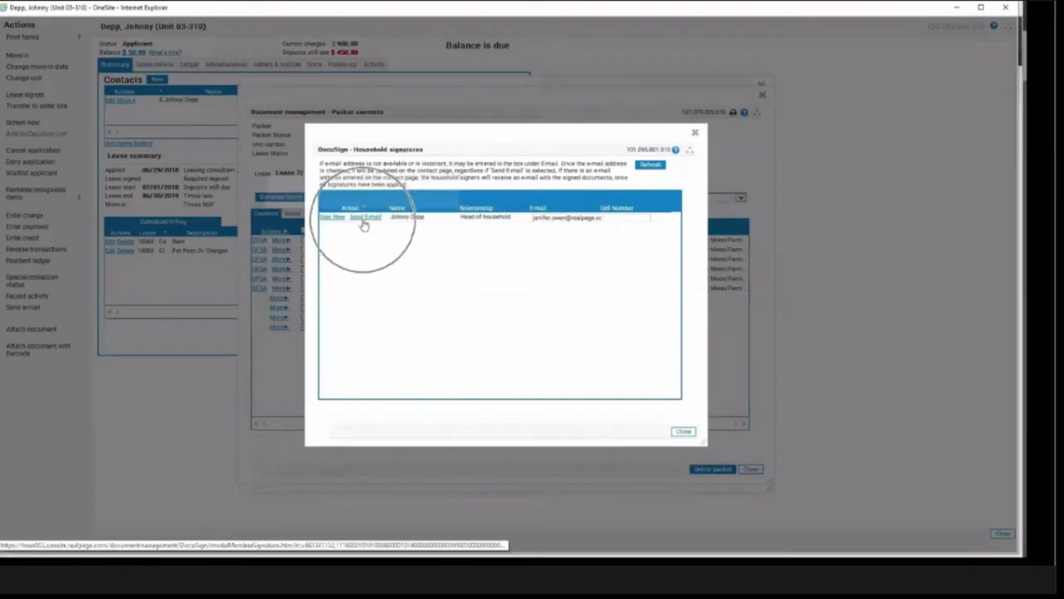
E-mail the DocuSign signature request to the head of household and close the household signatures window
left_click(363, 219)
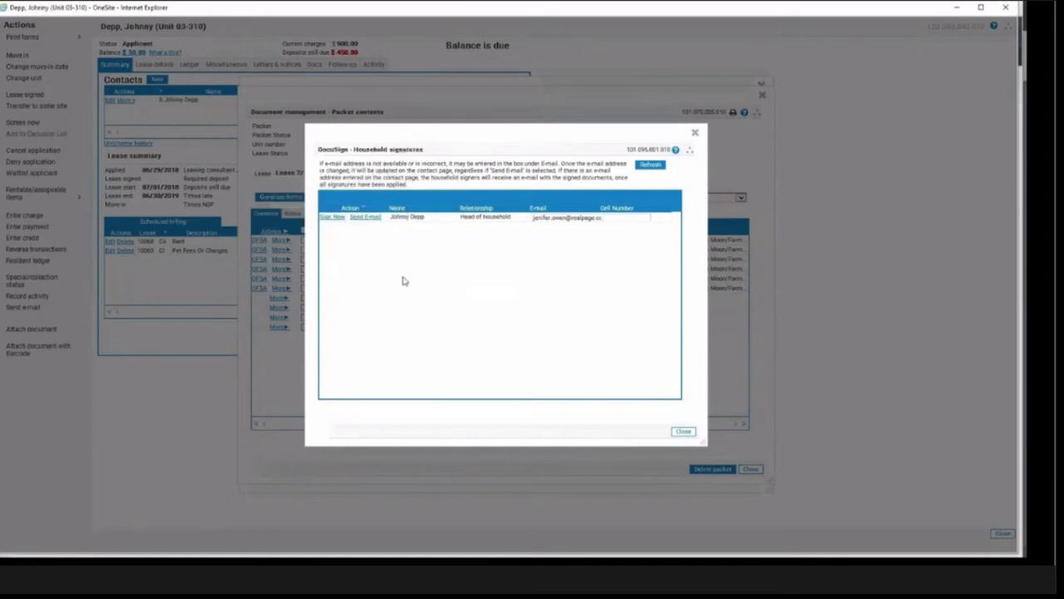
left_click(362, 225)
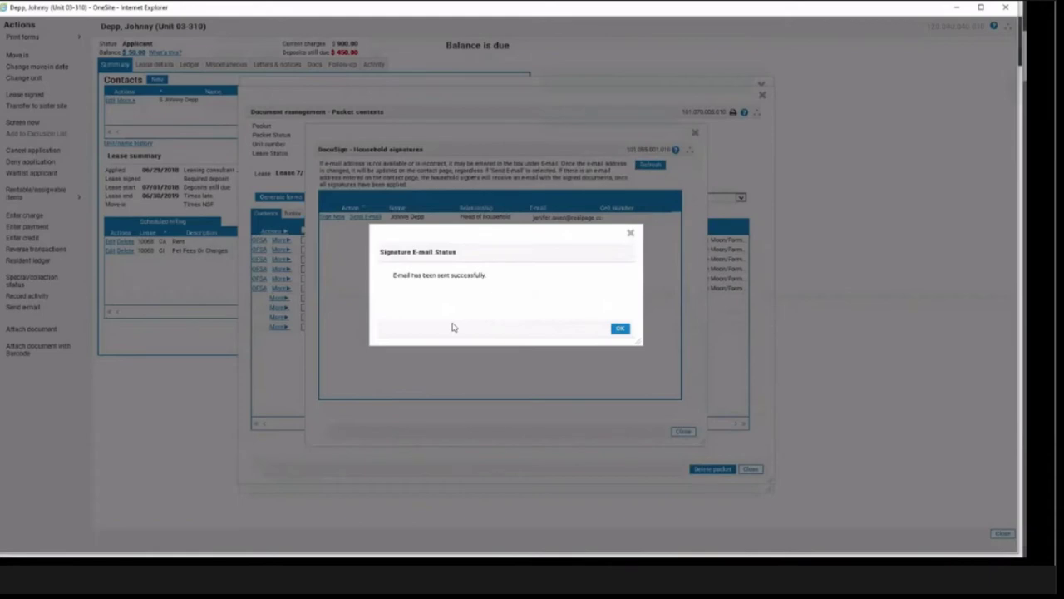
left_click(260, 283)
left_click(617, 331)
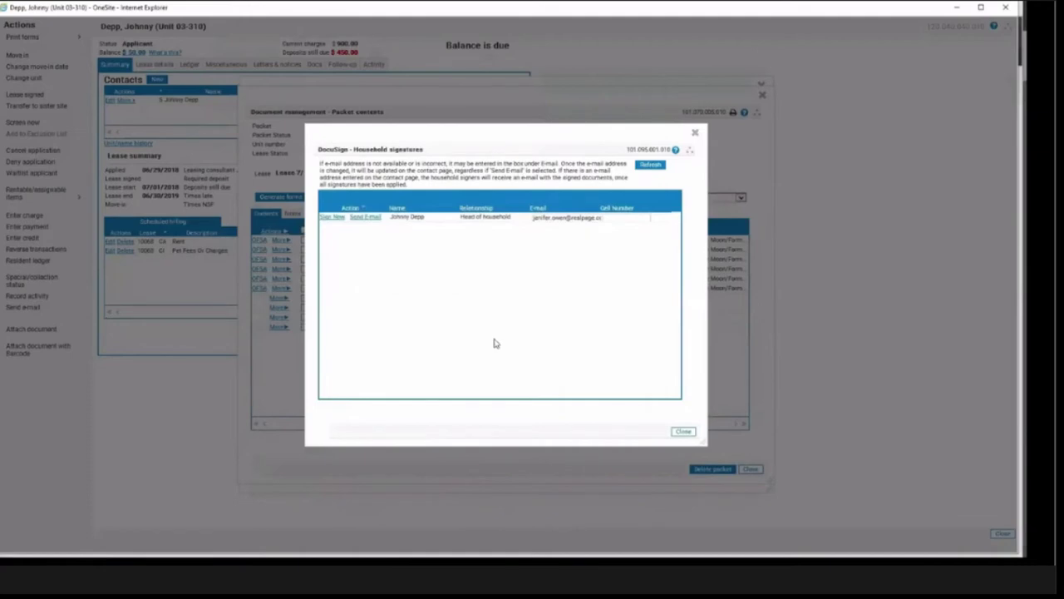
left_click(336, 222)
left_click(372, 222)
left_click(695, 136)
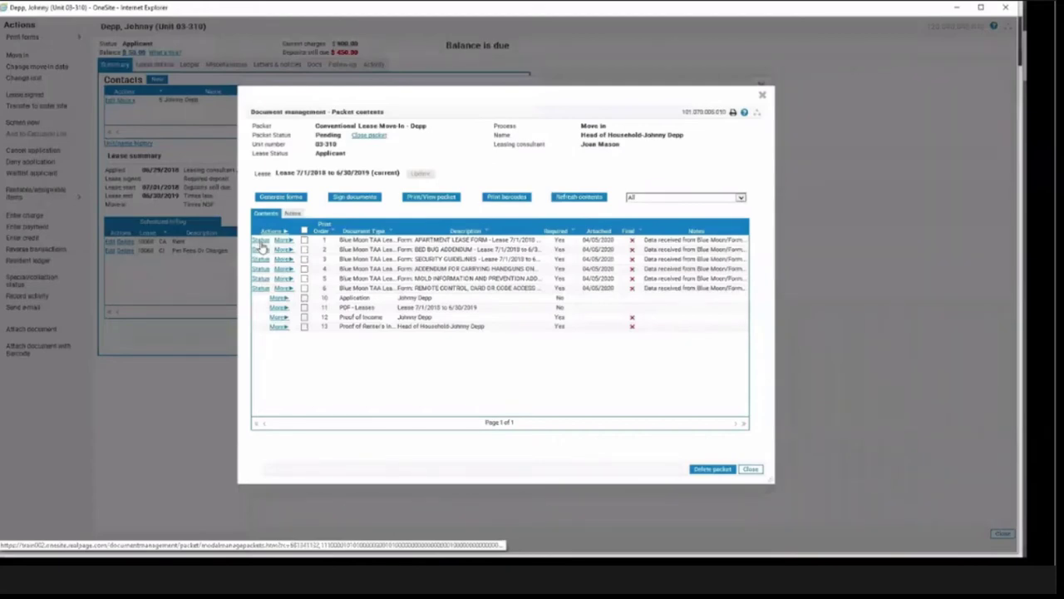
Check each signer's signature status for the Apartment Lease Form, and close the status window and the packet contents
left_click(260, 241)
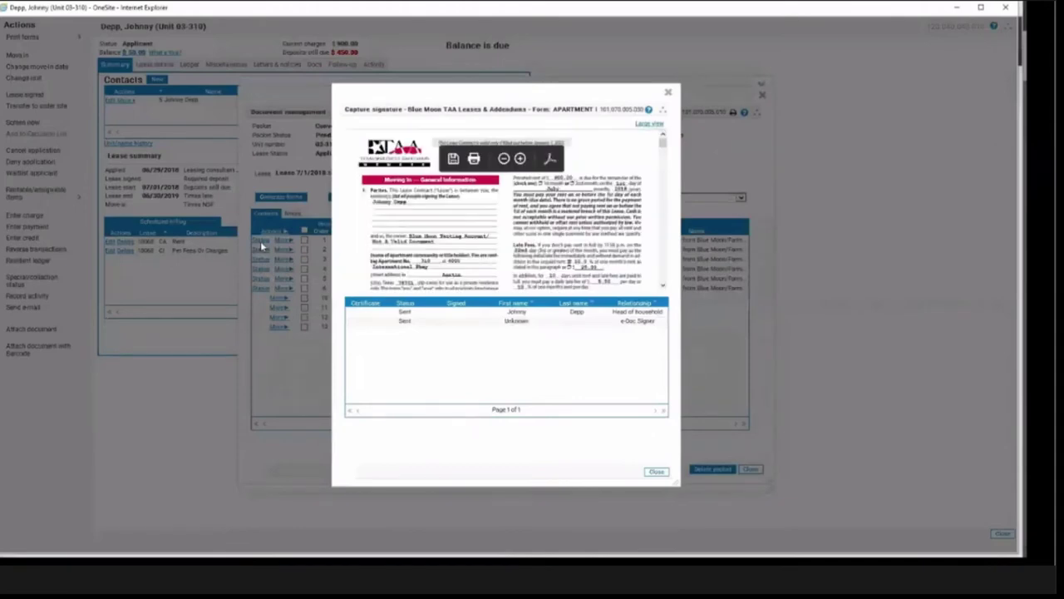
left_click(410, 308)
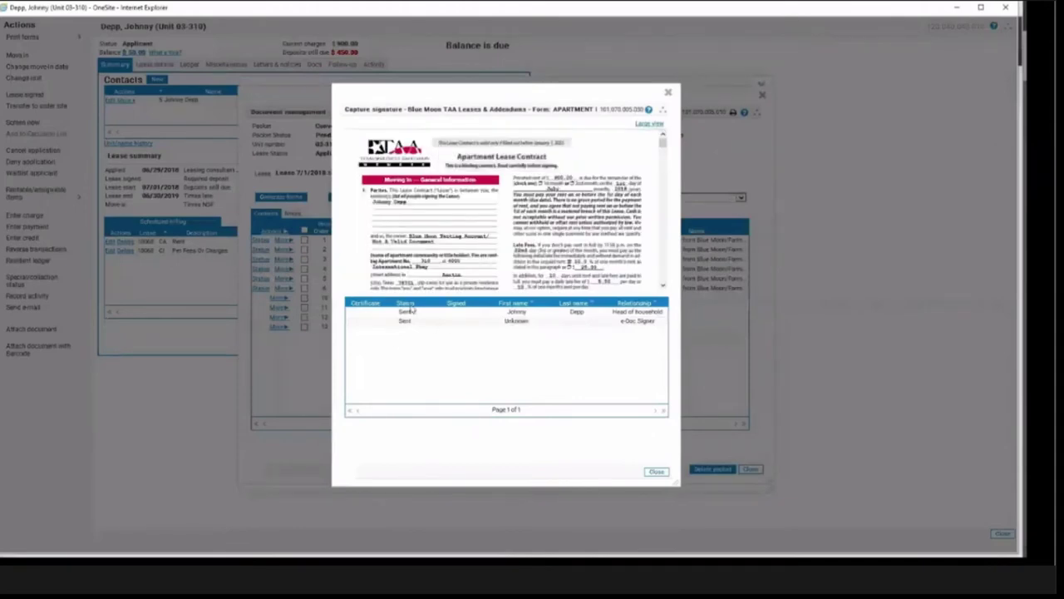
left_click(517, 317)
left_click(406, 313)
left_click(410, 319)
left_click(656, 472)
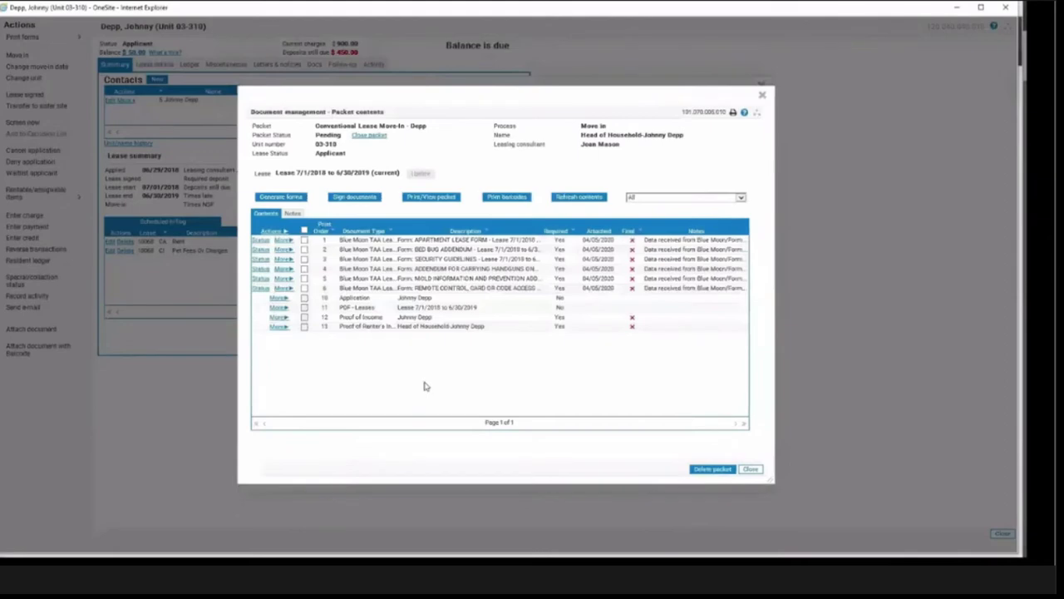
left_click(751, 469)
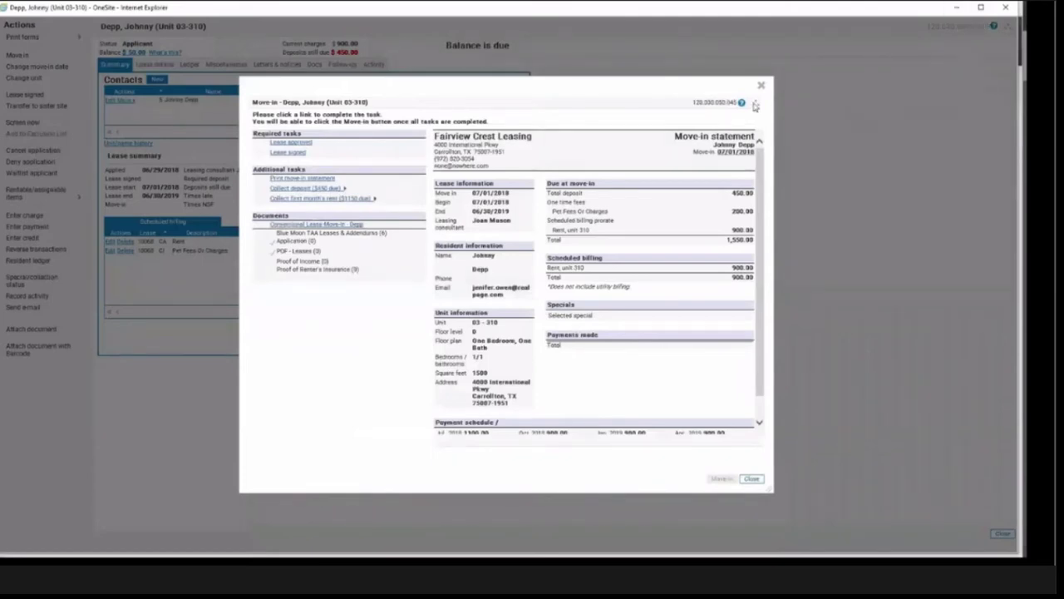
Return to the start page, check the Packet Leasing Summary's filters and required document columns, and briefly open the pending move-in packet
left_click(957, 7)
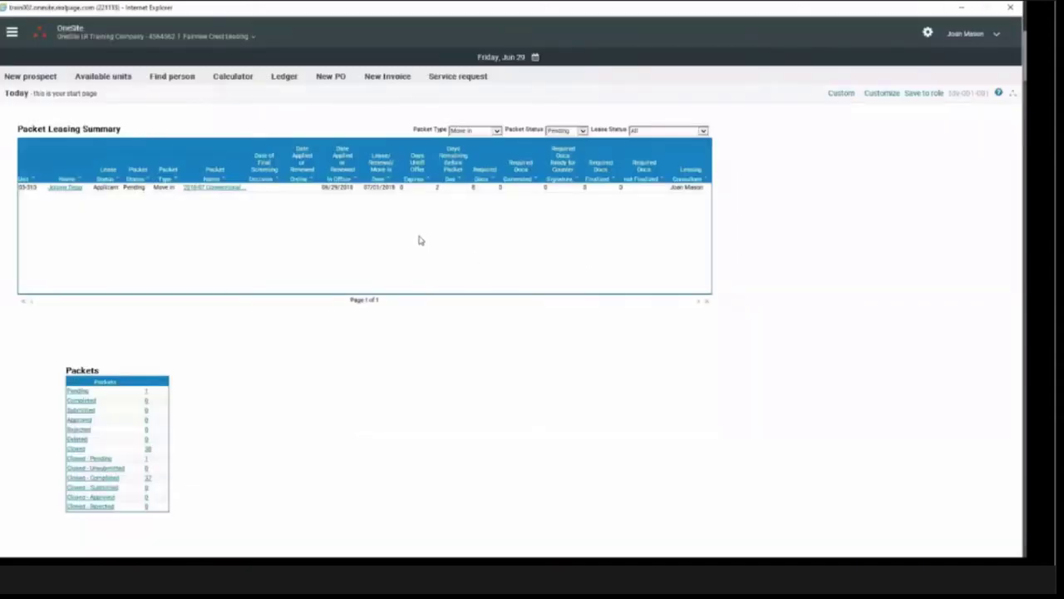
left_click(474, 130)
left_click(474, 139)
left_click(474, 131)
left_click(466, 138)
left_click(63, 139)
left_click(585, 195)
left_click(501, 192)
left_click(213, 191)
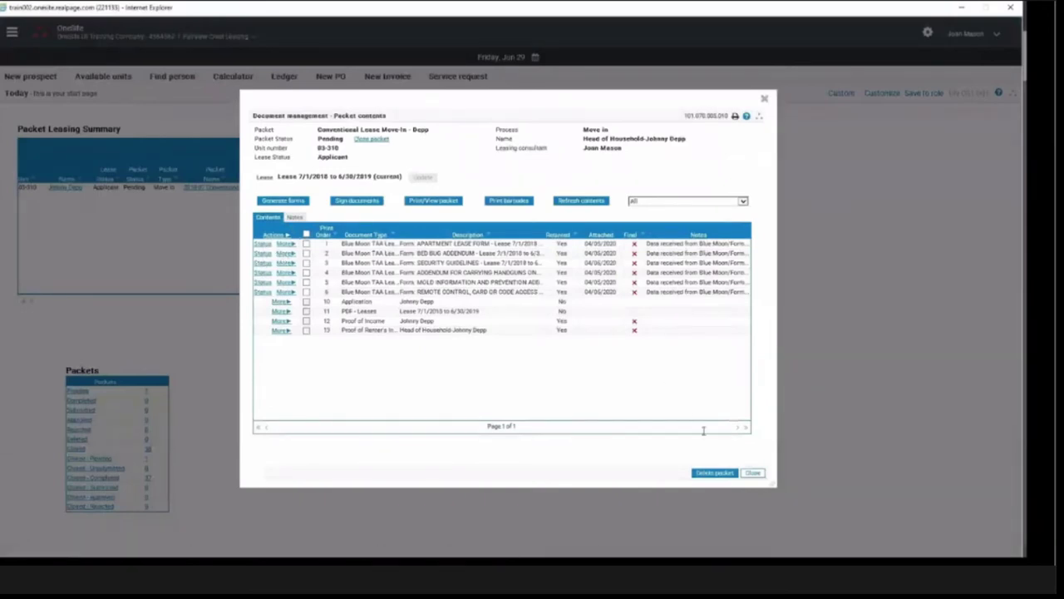
left_click(752, 473)
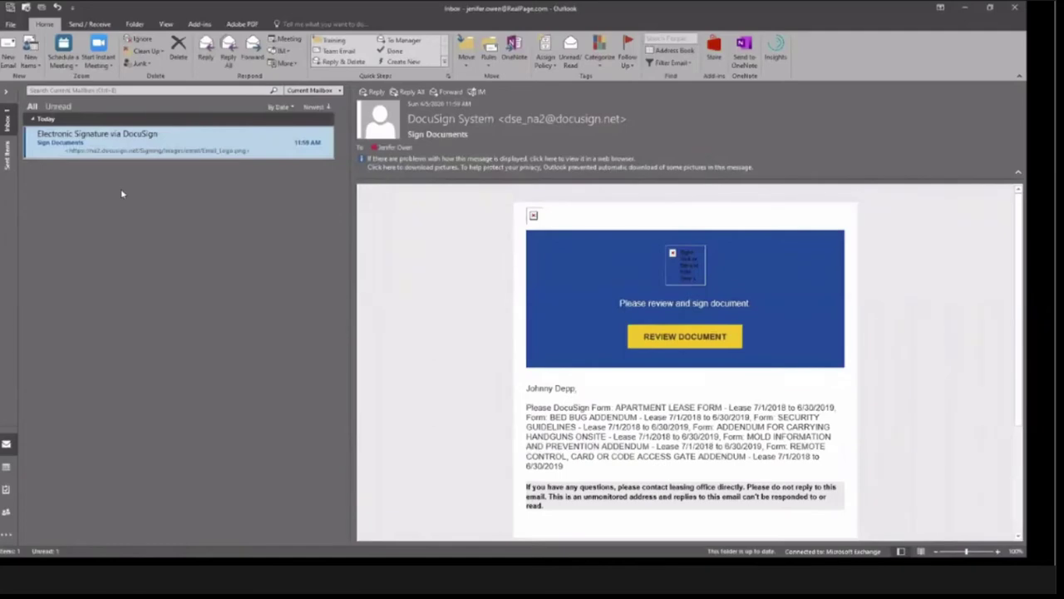
Switch to Outlook, read the DocuSign e-mail listing the lease forms, and open the documents for review
left_click(129, 142)
left_click(695, 344)
left_click(553, 390)
left_click(670, 408)
left_click(771, 407)
left_click(810, 410)
left_click(683, 344)
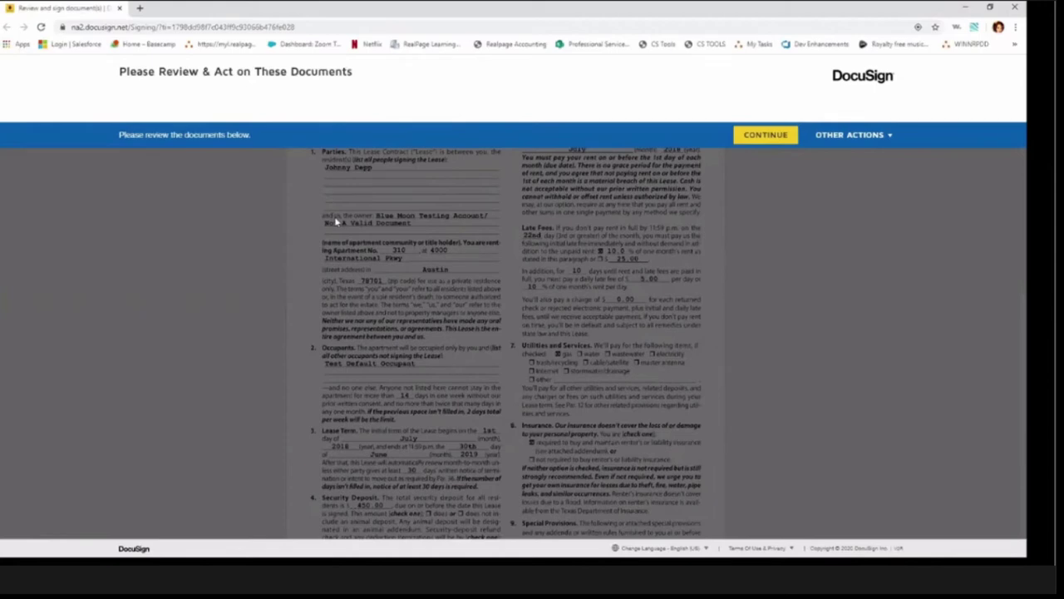
Continue to the signing view and add the resident's initials to the Class Action Waiver of the Apartment Lease Contract
left_click(753, 138)
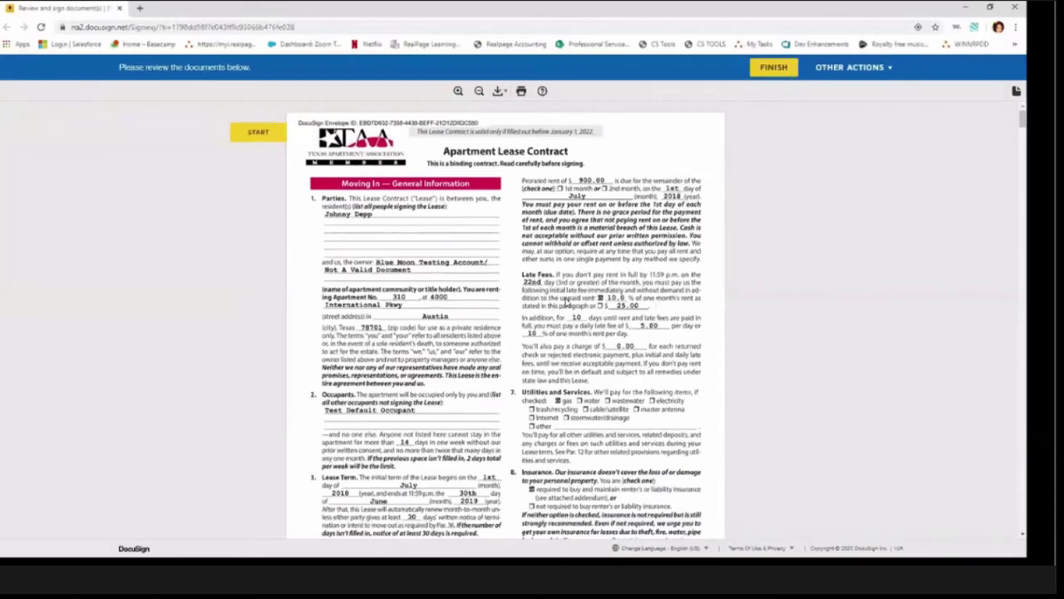
left_click(258, 136)
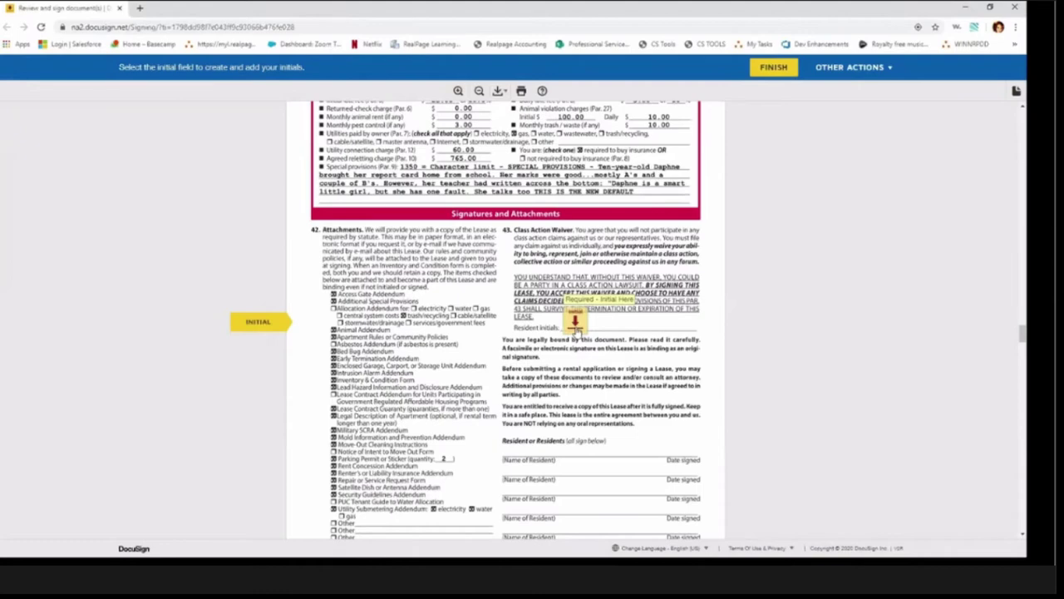
left_click(577, 327)
scroll(566, 325, "down", 5)
scroll(562, 323, "up", 2)
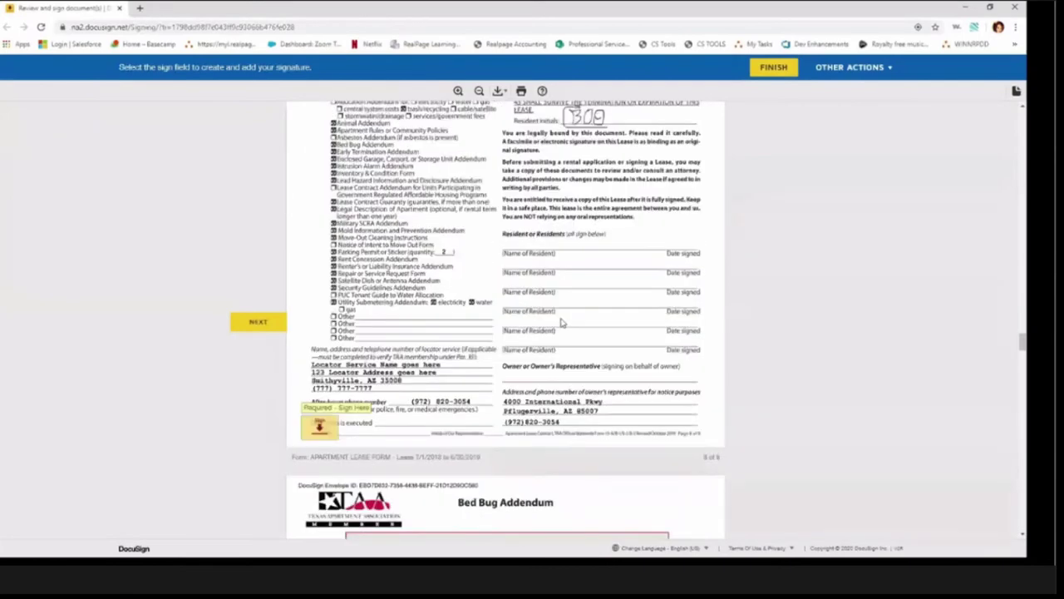
scroll(562, 324, "up", 3)
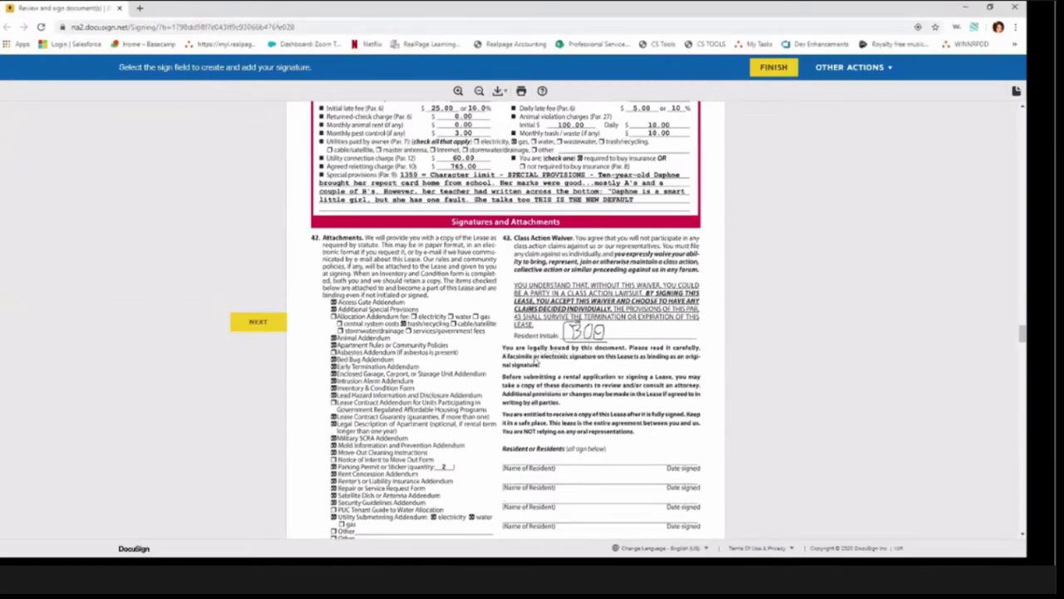
Sign as the resident on the lease form and the bed bug, handgun, mold and remote control access gate addenda
scroll(471, 380, "down", 5)
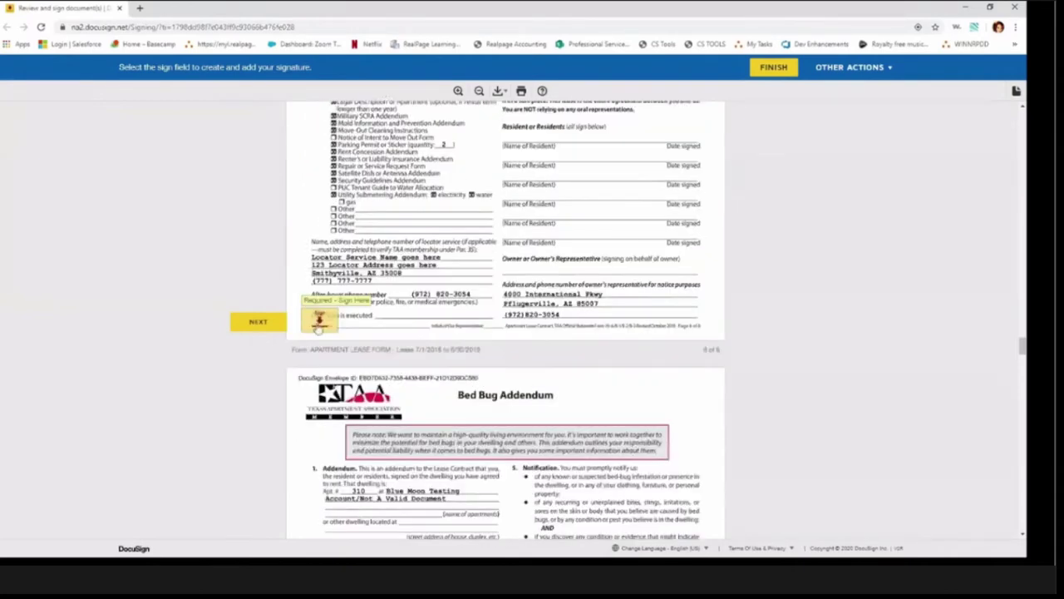
left_click(319, 324)
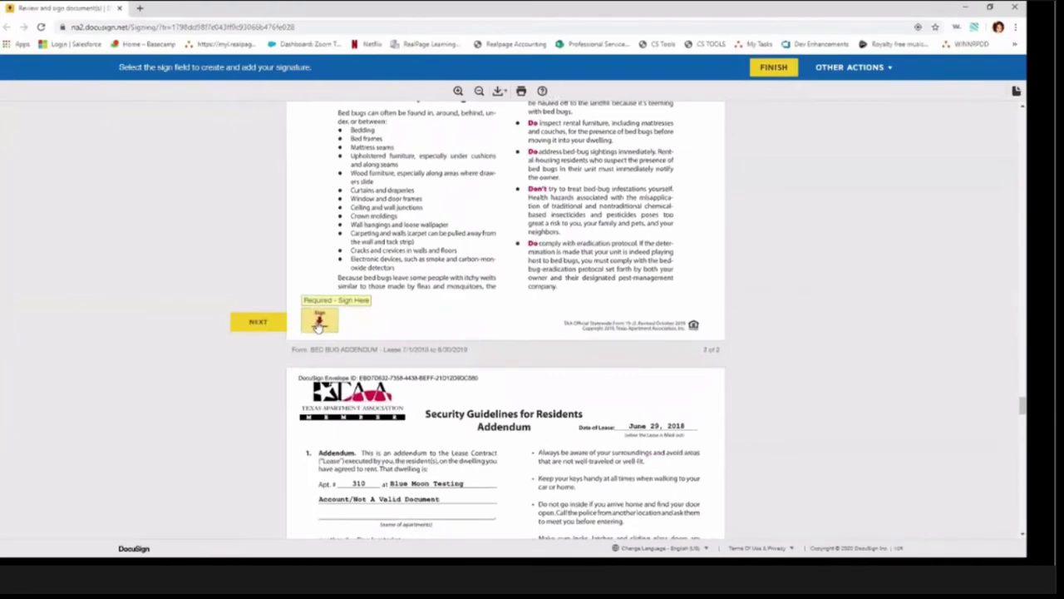
left_click(319, 325)
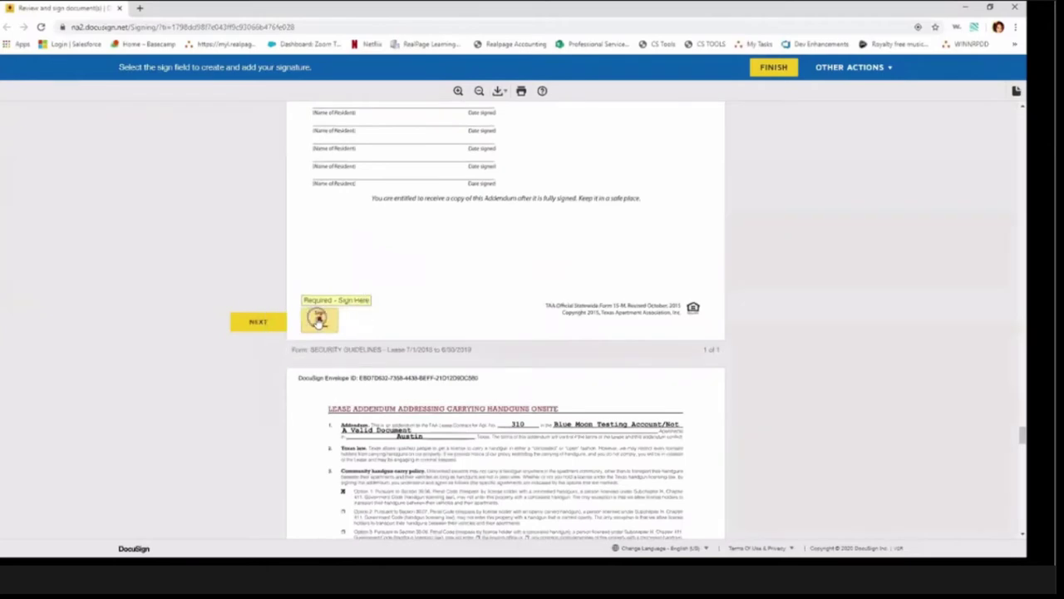
scroll(316, 323, "down", 1)
scroll(317, 323, "down", 8)
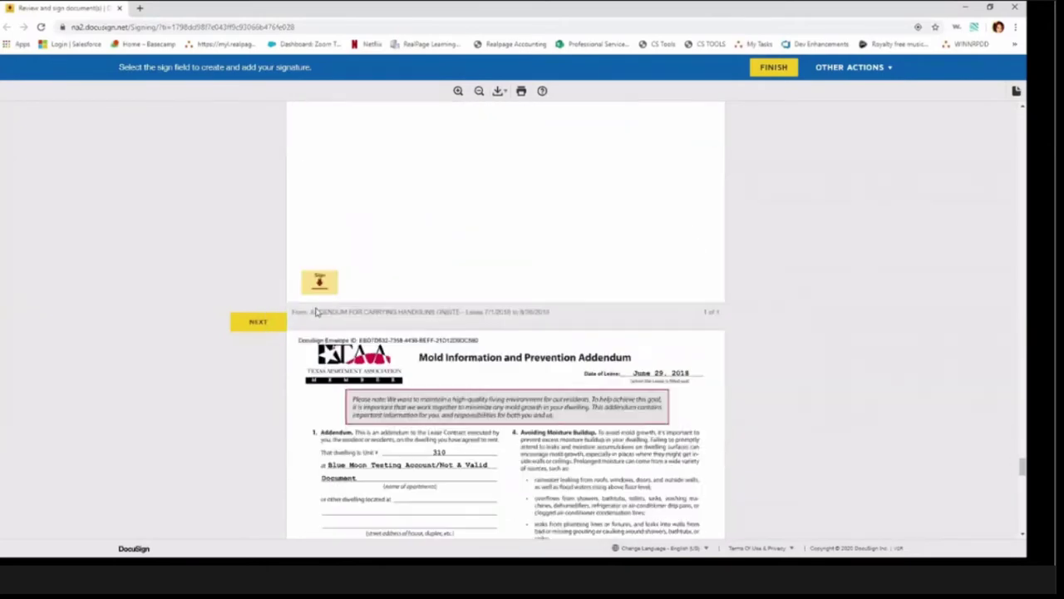
left_click(321, 261)
scroll(315, 331, "down", 15)
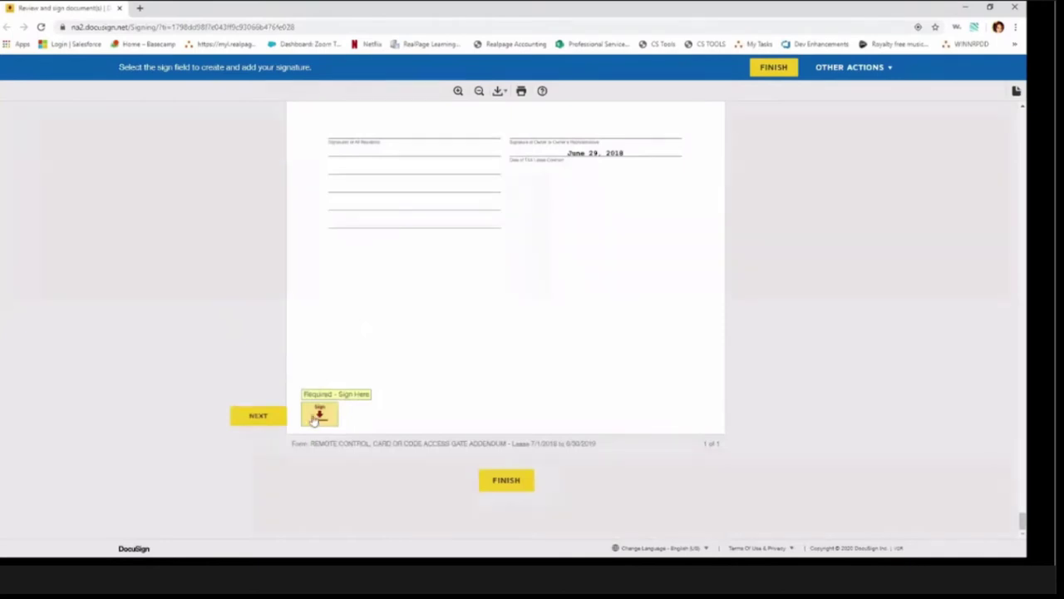
left_click(316, 419)
scroll(318, 418, "down", 2)
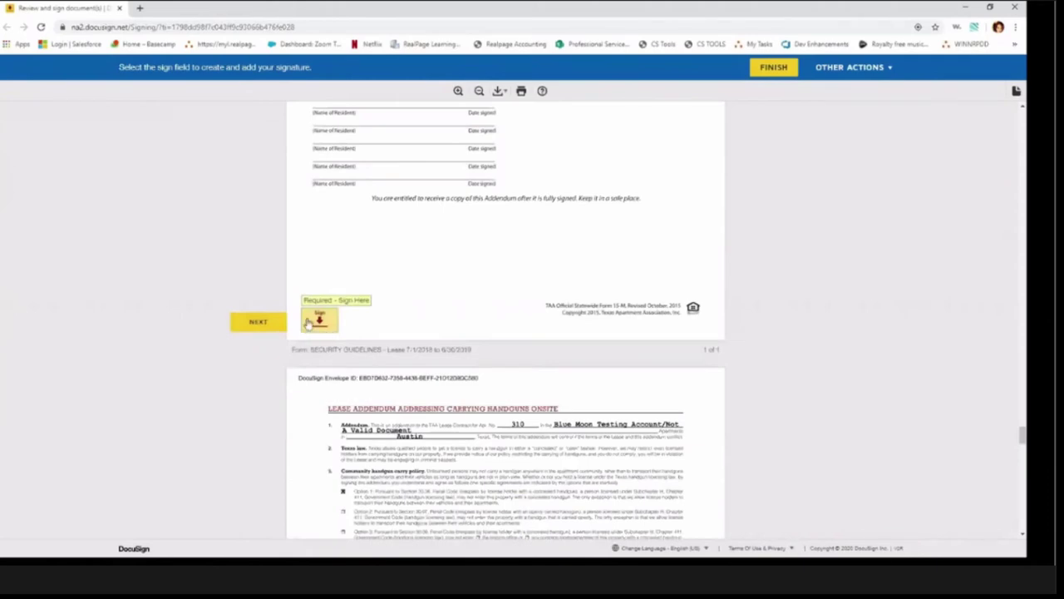
Add the missing resident signature to the Security Guidelines addendum and finish the DocuSign session
scroll(309, 303, "down", 6)
scroll(312, 301, "down", 20)
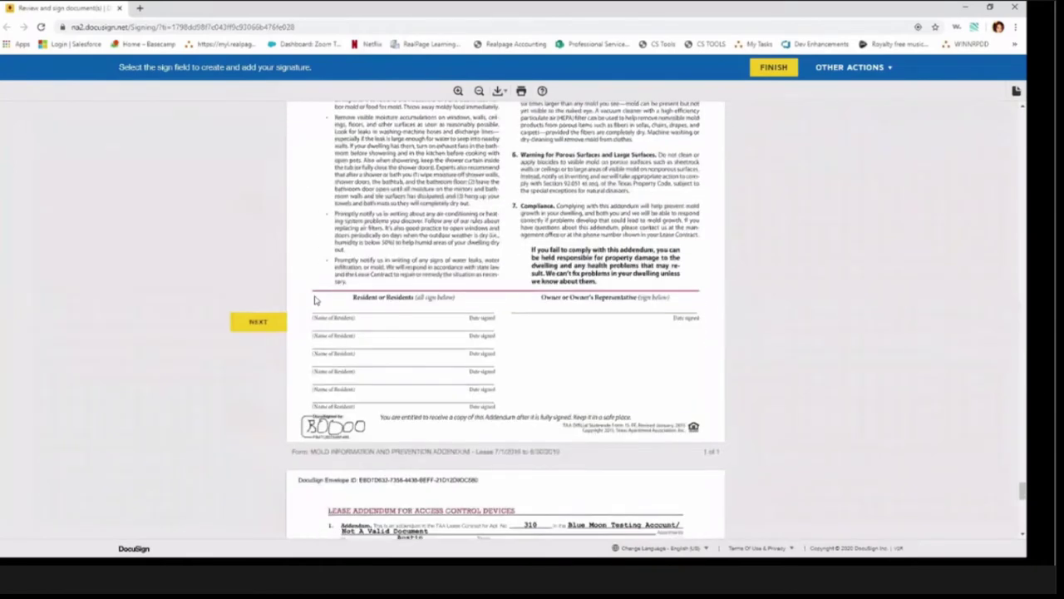
left_click(256, 332)
left_click(253, 333)
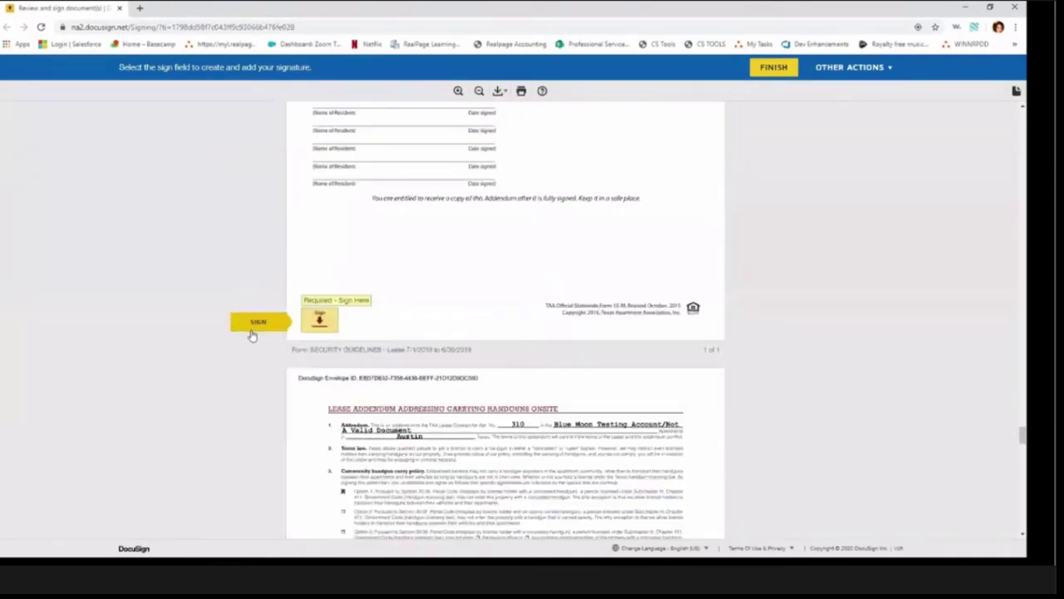
left_click(769, 77)
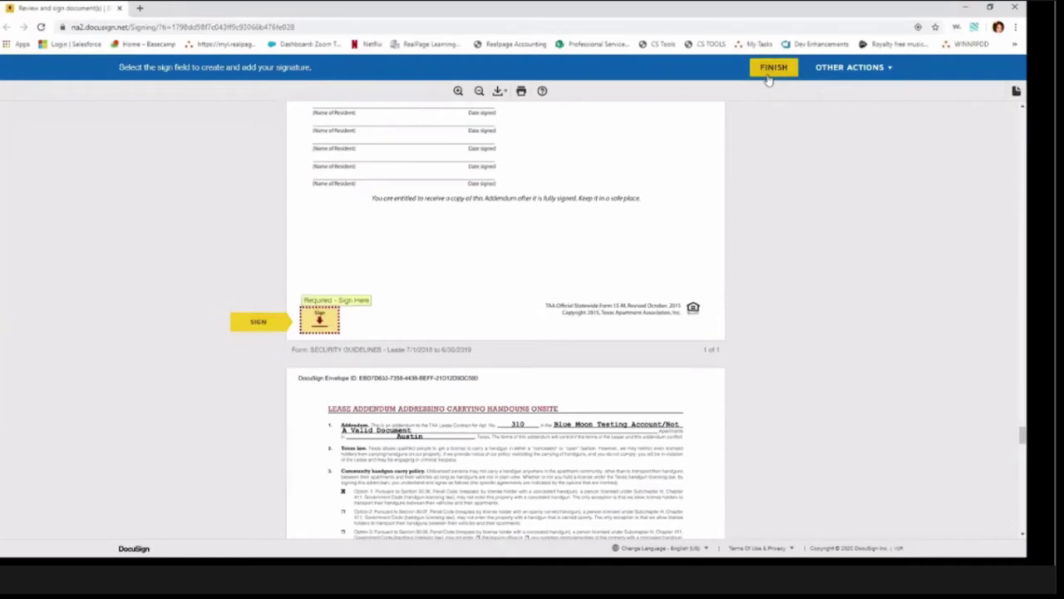
left_click(309, 333)
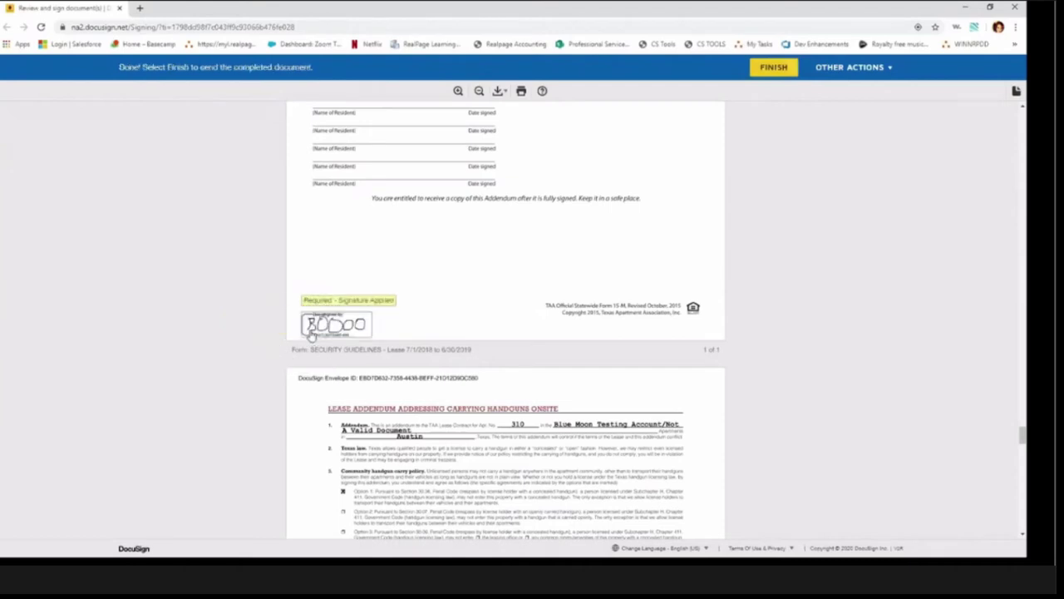
left_click_drag(309, 332, 268, 325)
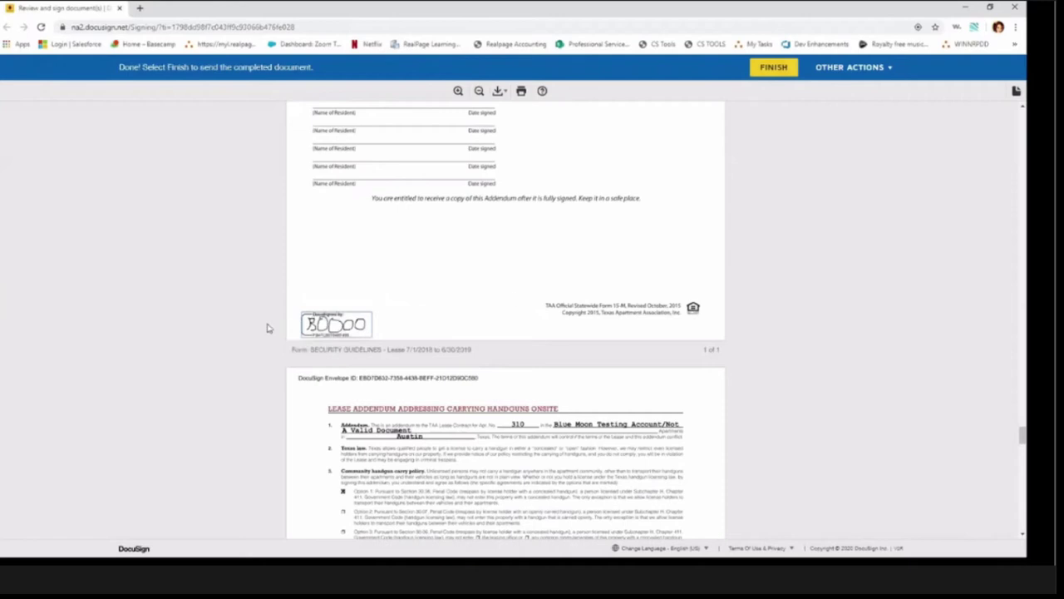
left_click(772, 75)
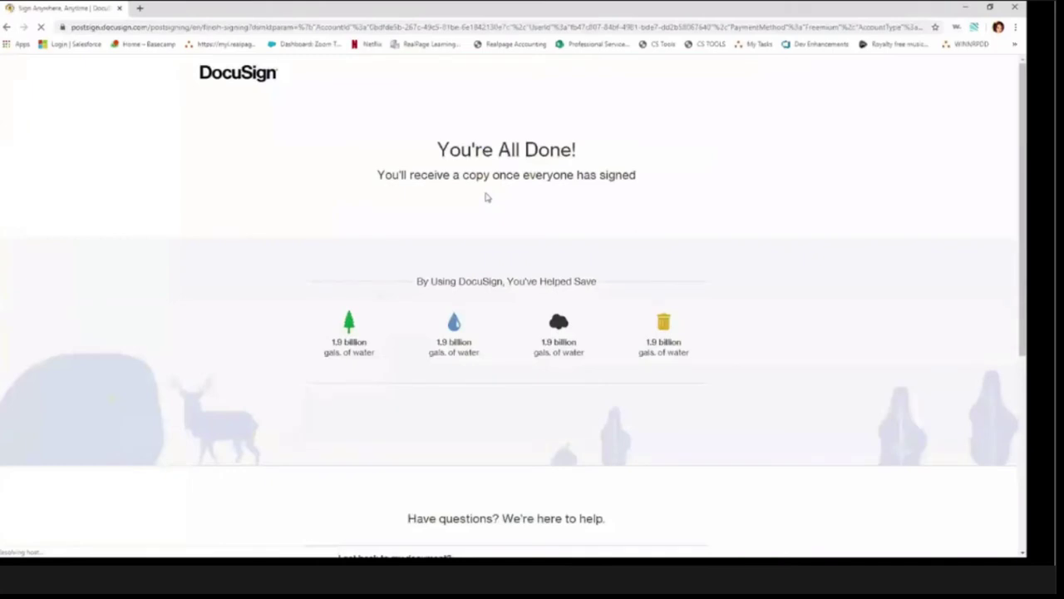
Close the DocuSign completion page and switch back to the OneSite start page
left_click(504, 198)
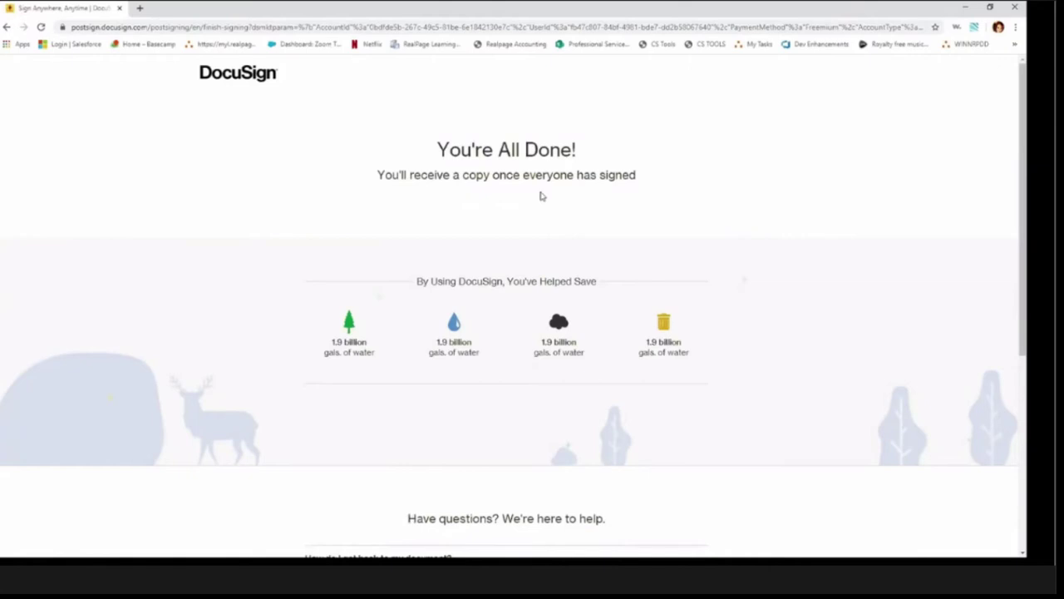
left_click(538, 173)
left_click(119, 8)
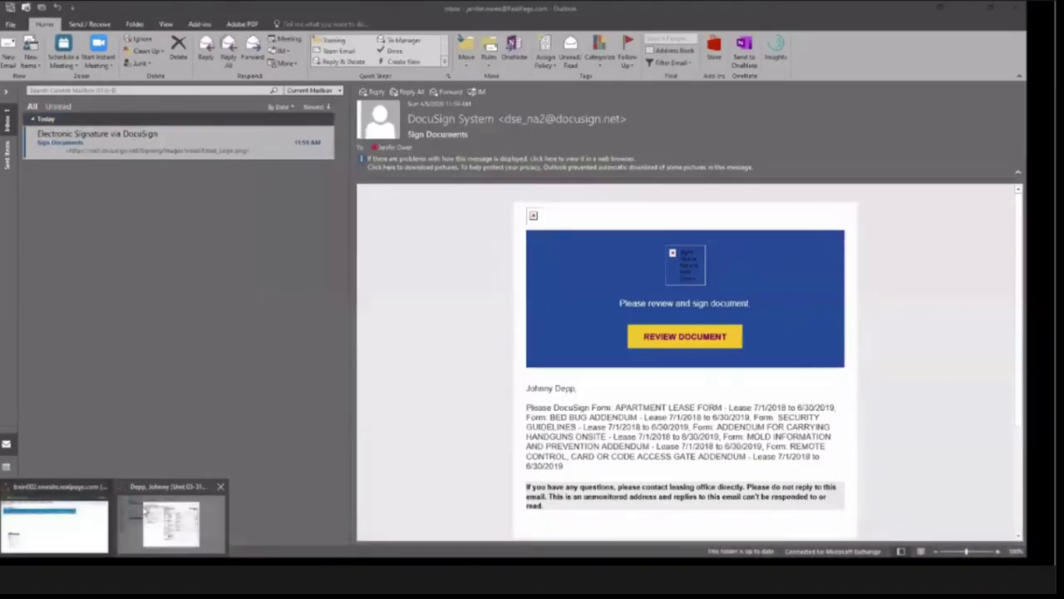
left_click(154, 499)
left_click(122, 537)
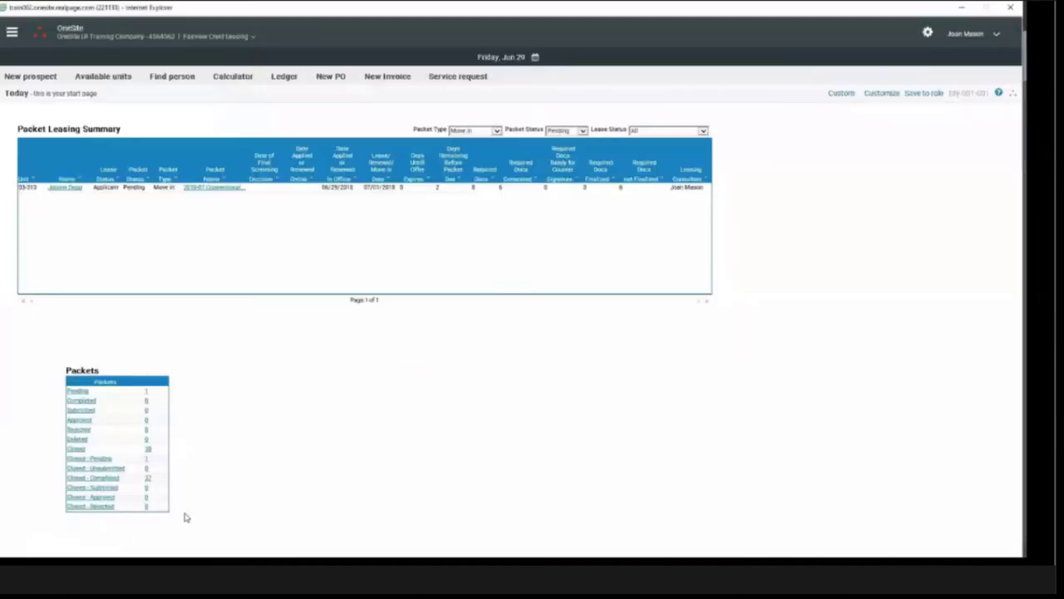
Refresh the Packet Leasing Summary by reselecting Move in as the packet type
left_click(469, 130)
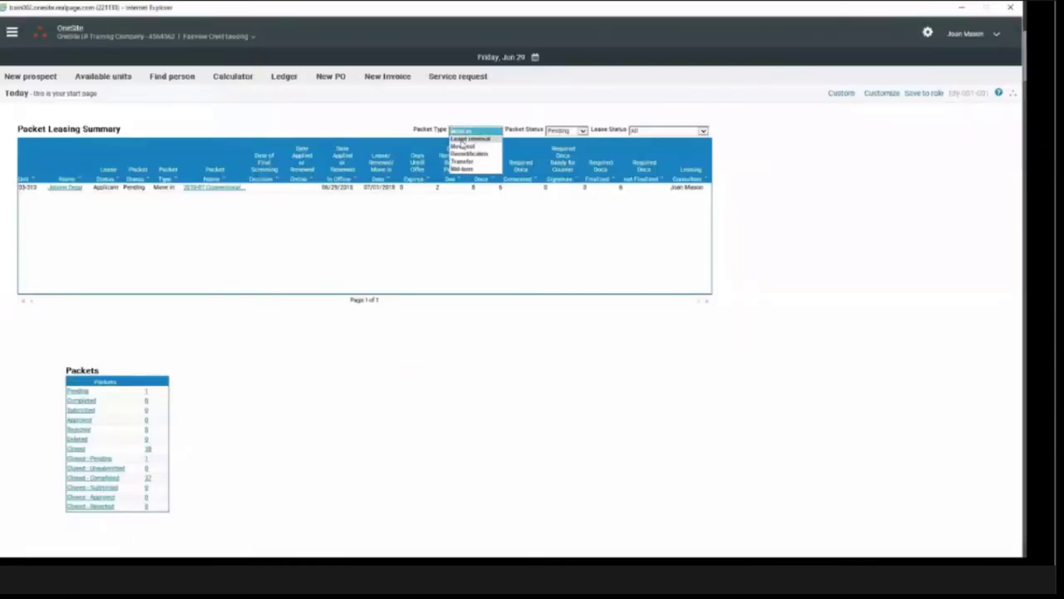
left_click(467, 141)
left_click(466, 132)
left_click(460, 124)
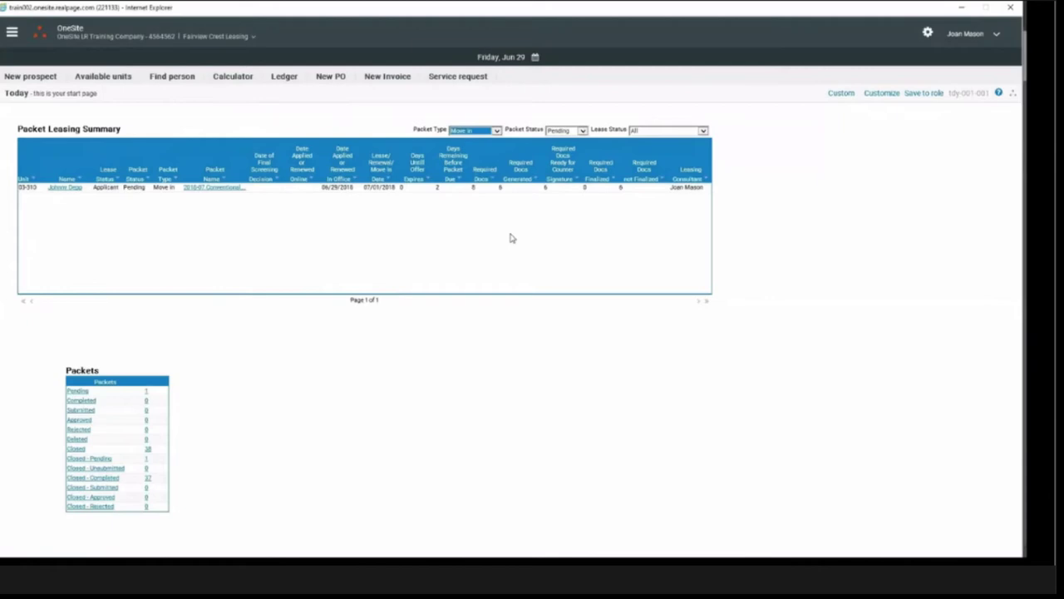
Check the Required Docs Ready for Counter Signature column and open the pending move-in packet
left_click(548, 193)
left_click(549, 198)
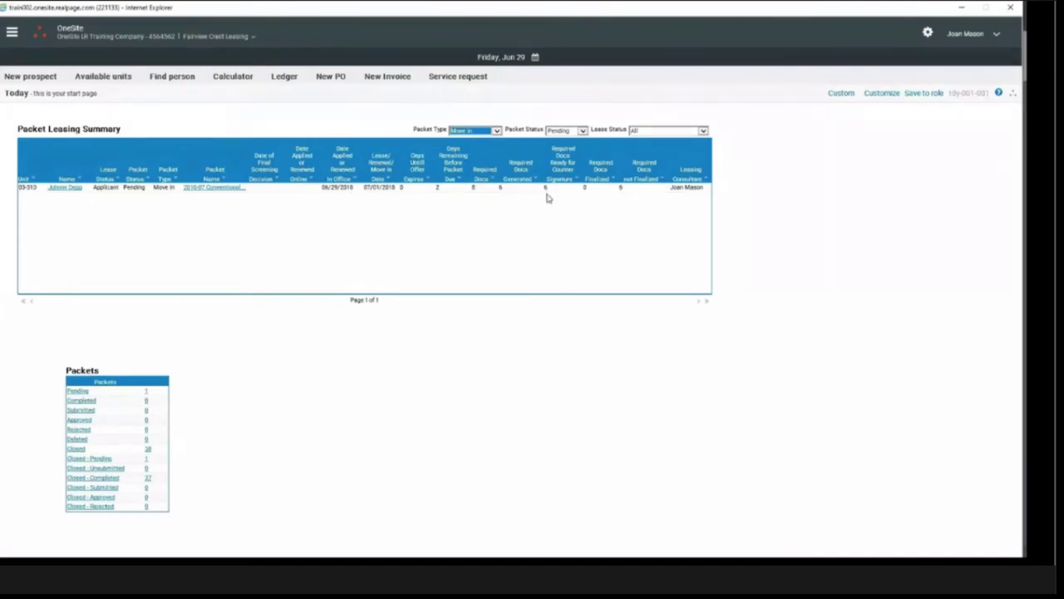
left_click(546, 192)
left_click(218, 191)
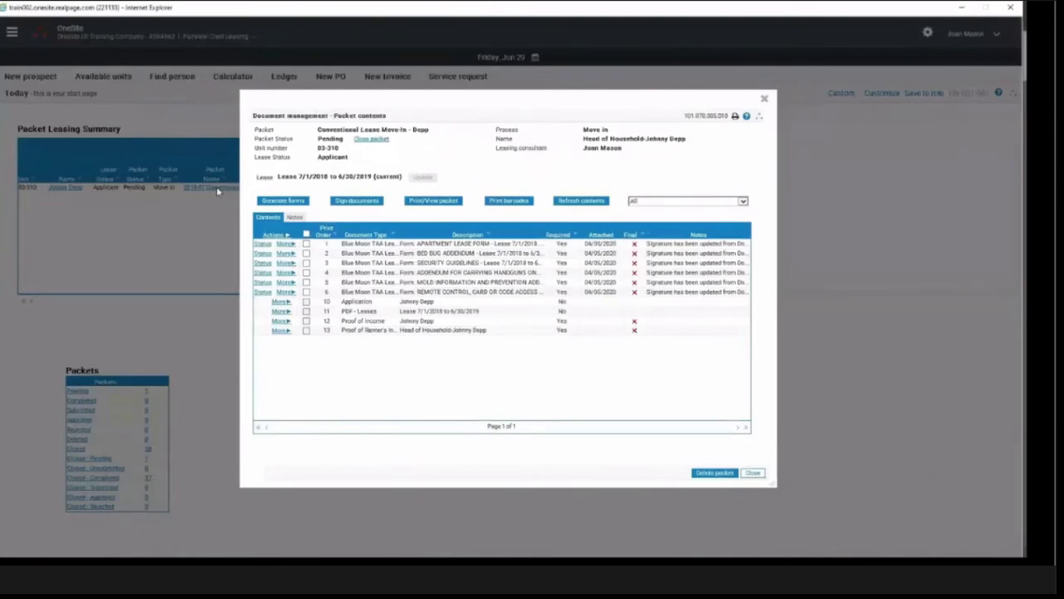
Open the packet's DocuSign countersignatures, review the signers' Sign Now and Send E-mail options, and start signing now as the first e-Doc signer
left_click(351, 203)
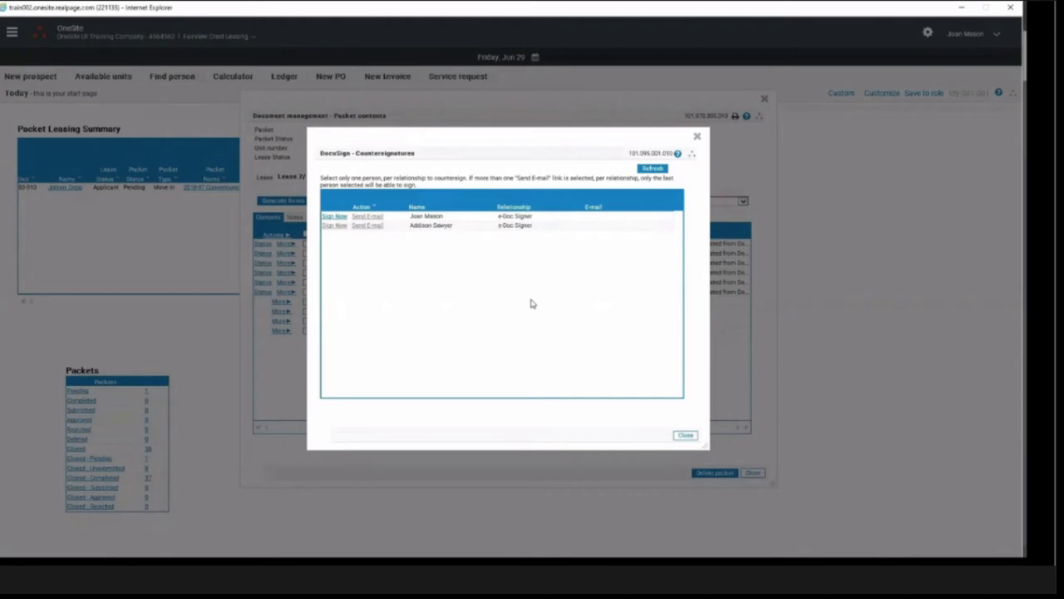
left_click(426, 218)
left_click(334, 218)
left_click(431, 232)
left_click(374, 233)
left_click(422, 223)
left_click(369, 229)
left_click(334, 218)
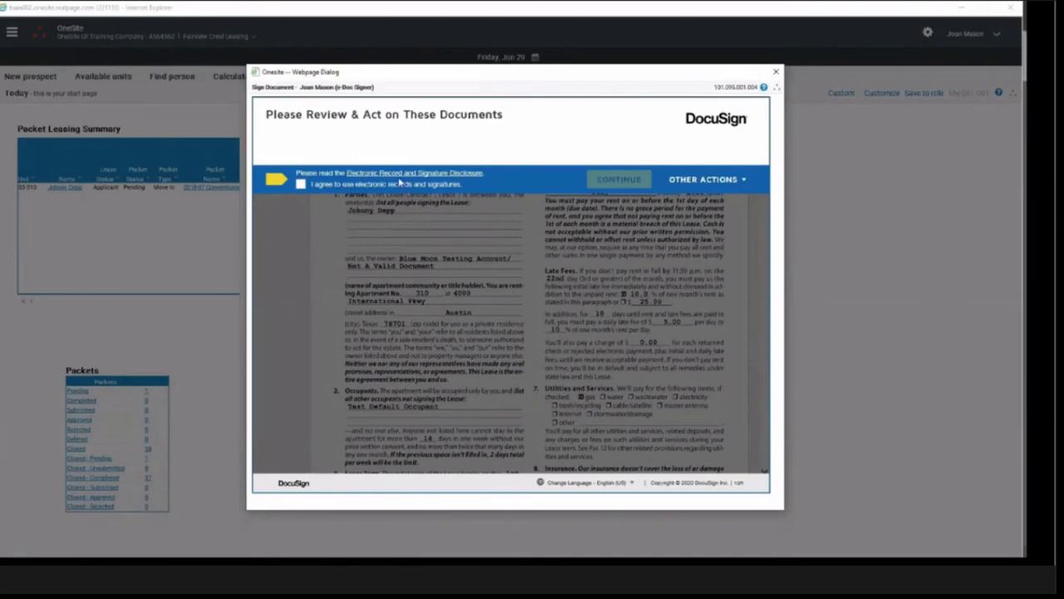
Read the Electronic Record and Signature Disclosure, agree to use electronic records and signatures, and continue to the documents
left_click(400, 174)
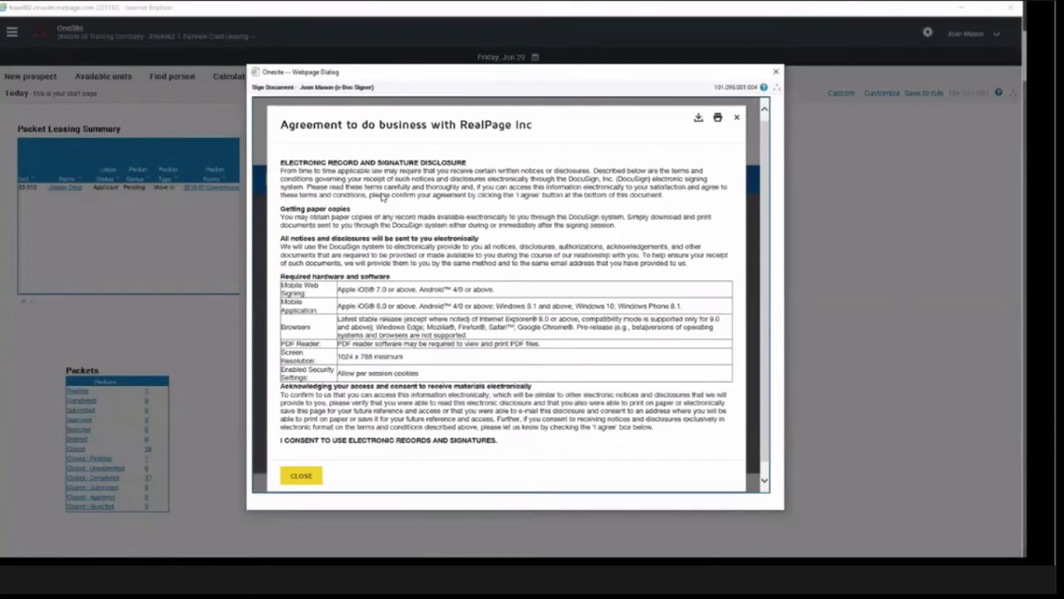
left_click(306, 477)
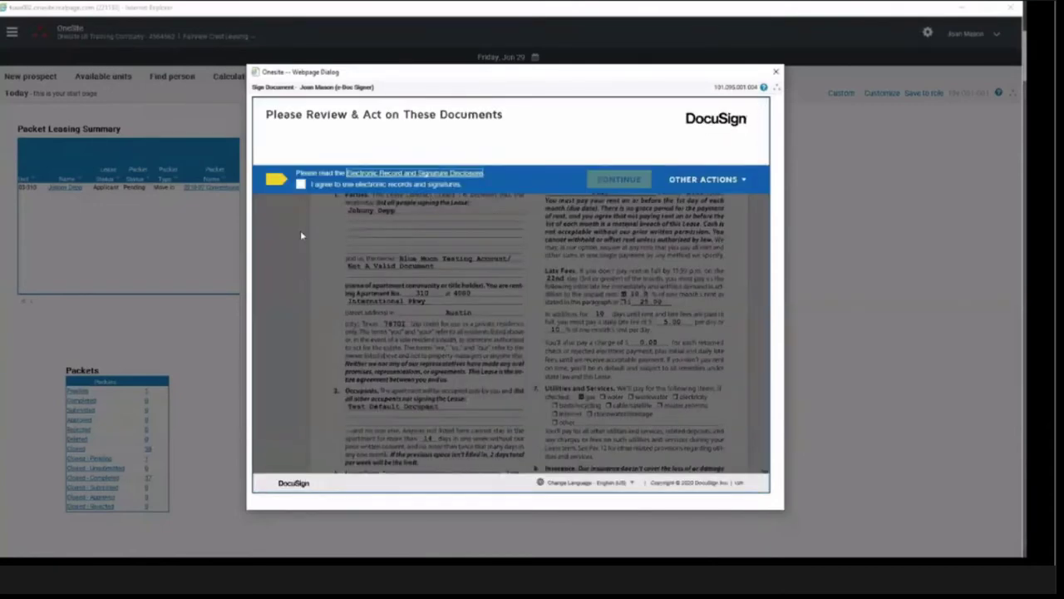
left_click(300, 185)
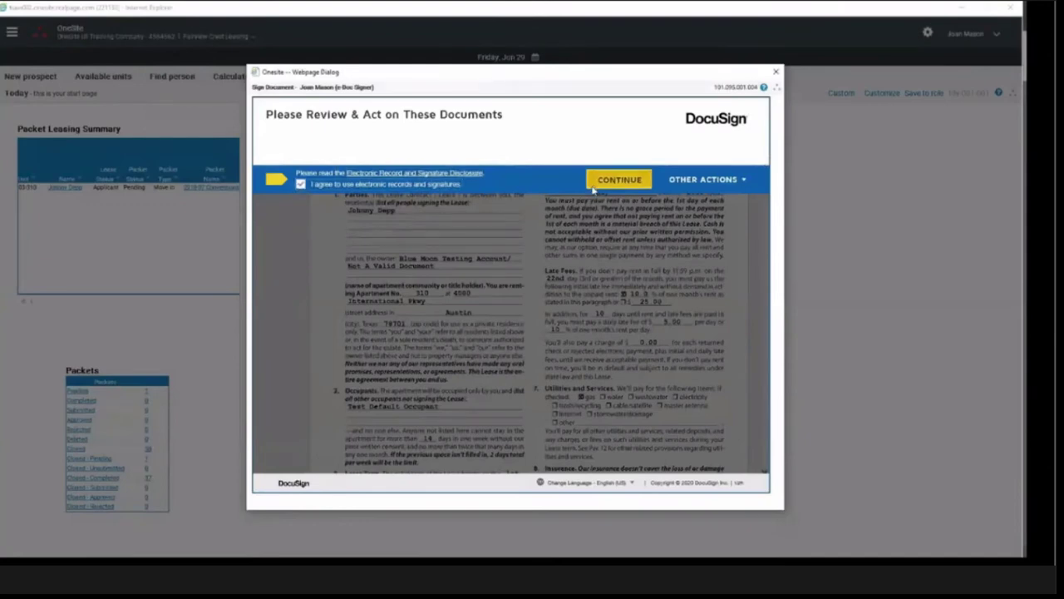
left_click(594, 188)
Start signing as the countersigner, review the signature styles and the draw option, and adopt a preset-style signature
left_click(285, 186)
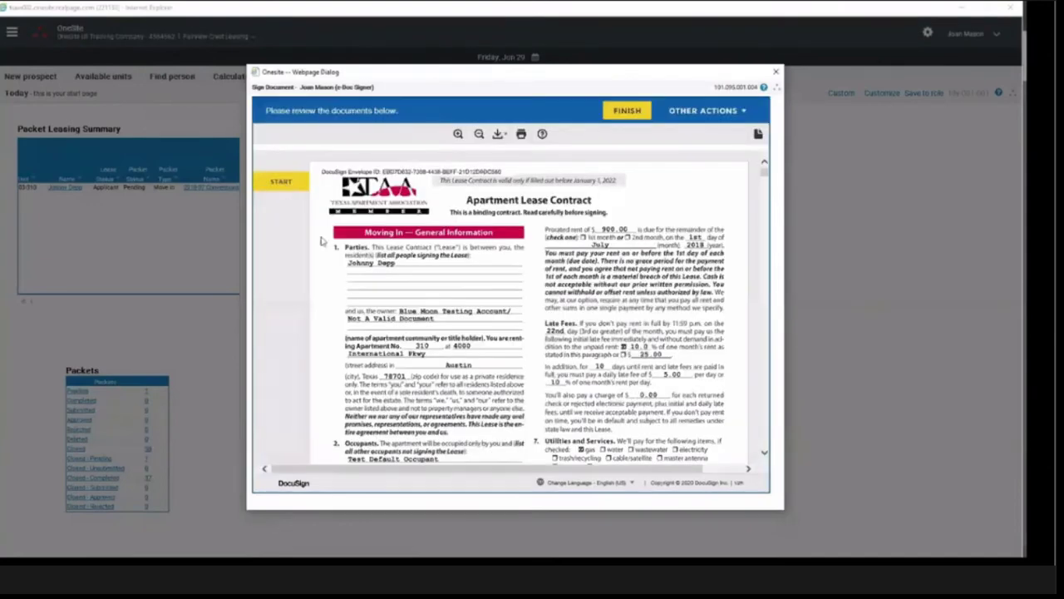
left_click(450, 311)
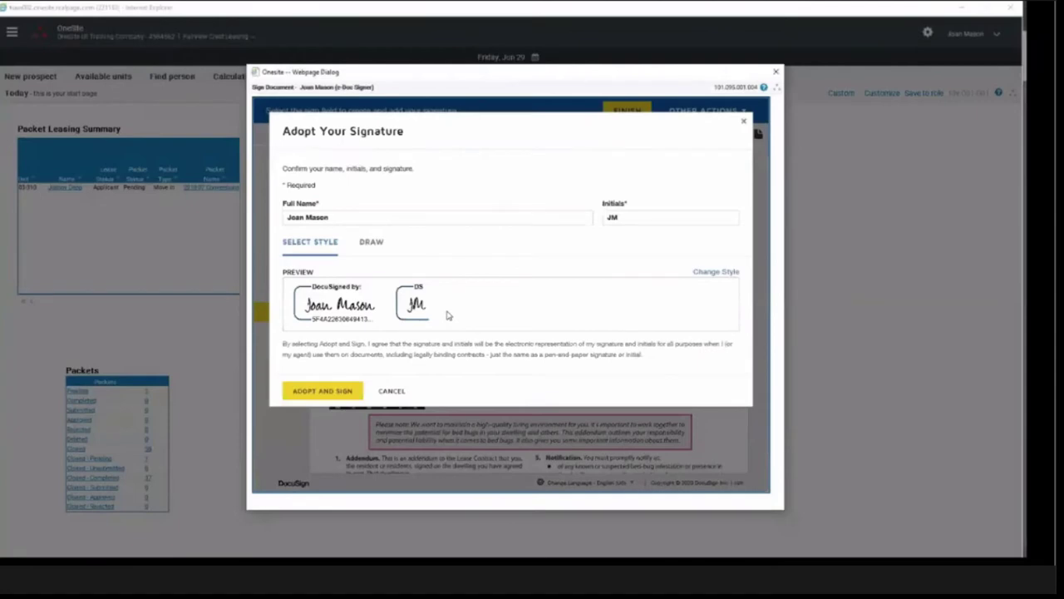
left_click(712, 273)
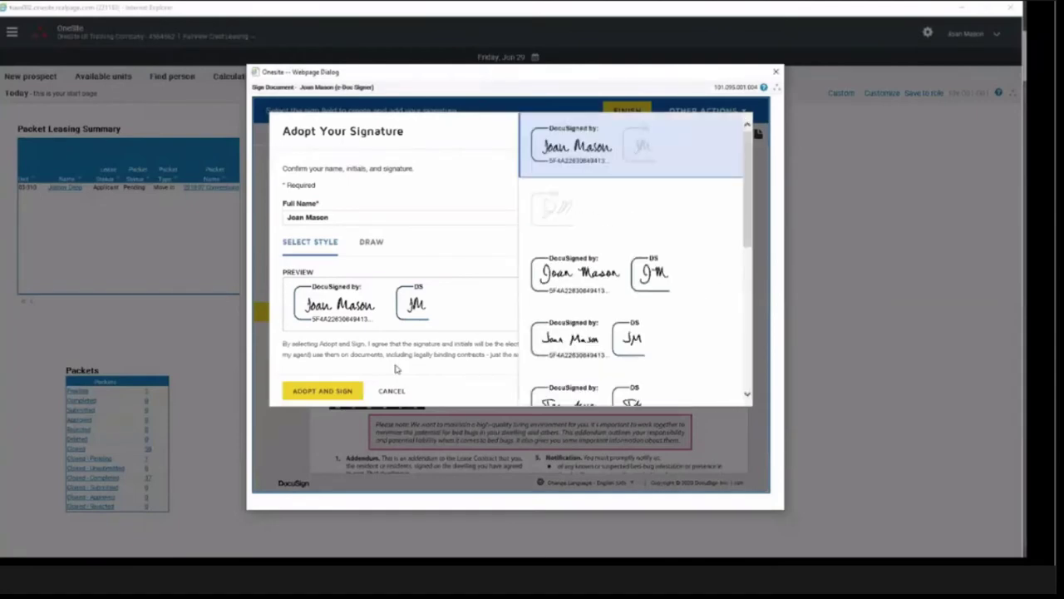
scroll(635, 266, "down", 3)
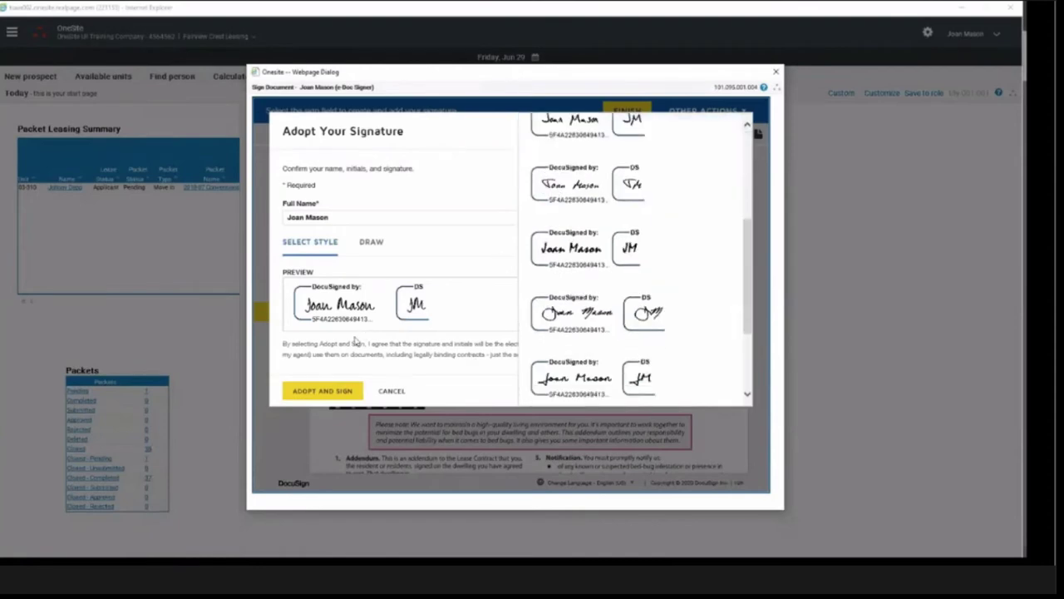
scroll(603, 267, "down", 2)
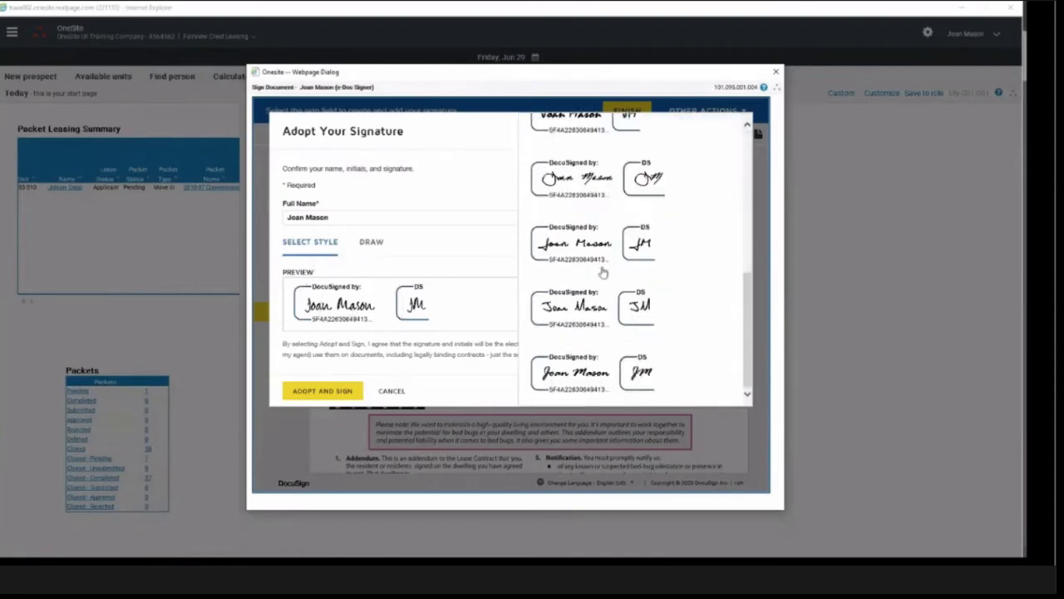
scroll(595, 308, "up", 5)
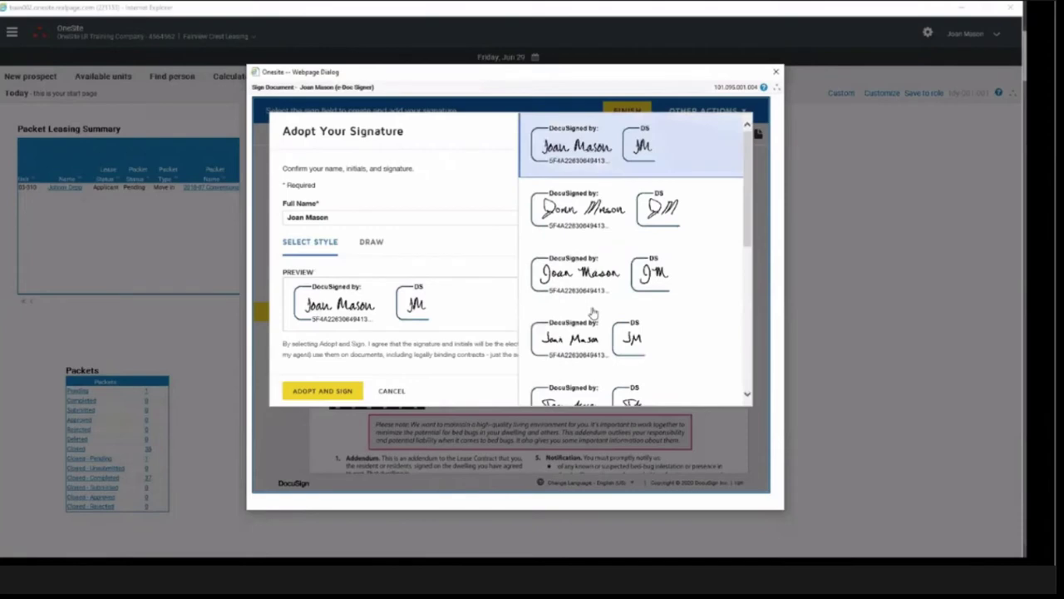
left_click(374, 242)
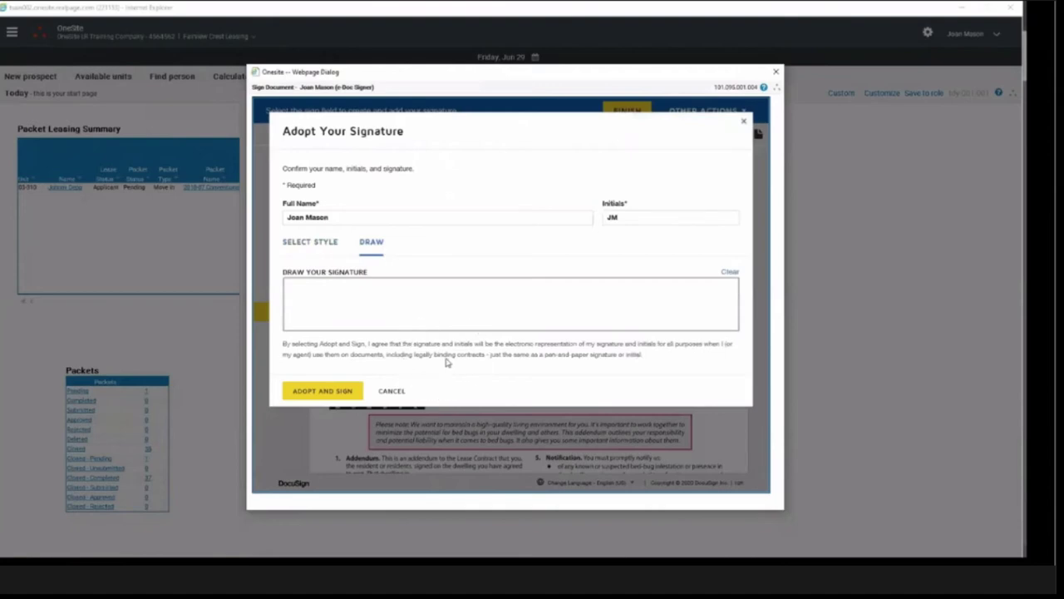
left_click(285, 244)
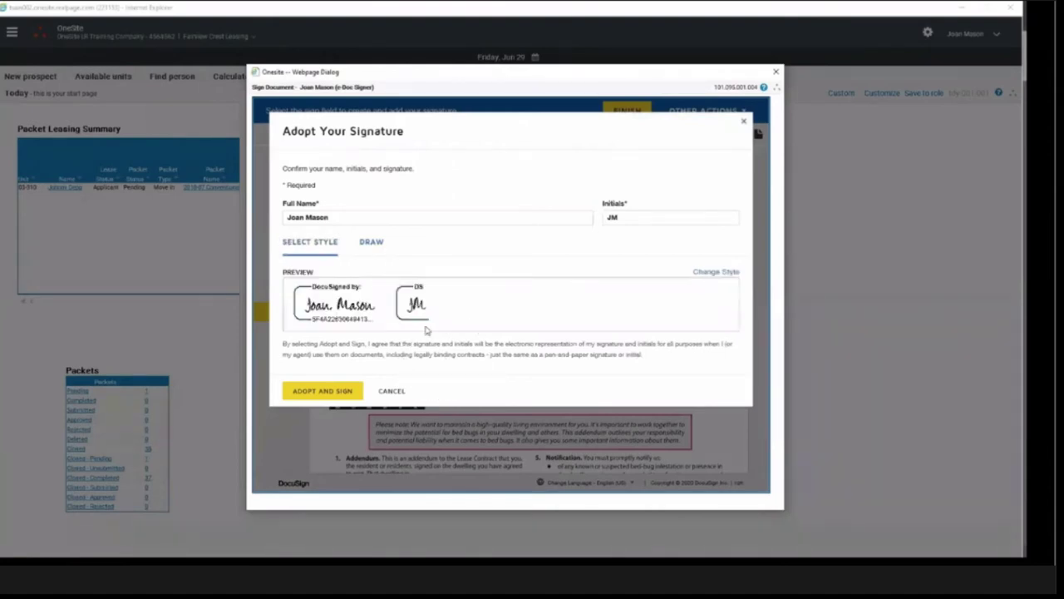
left_click(318, 312)
left_click(322, 391)
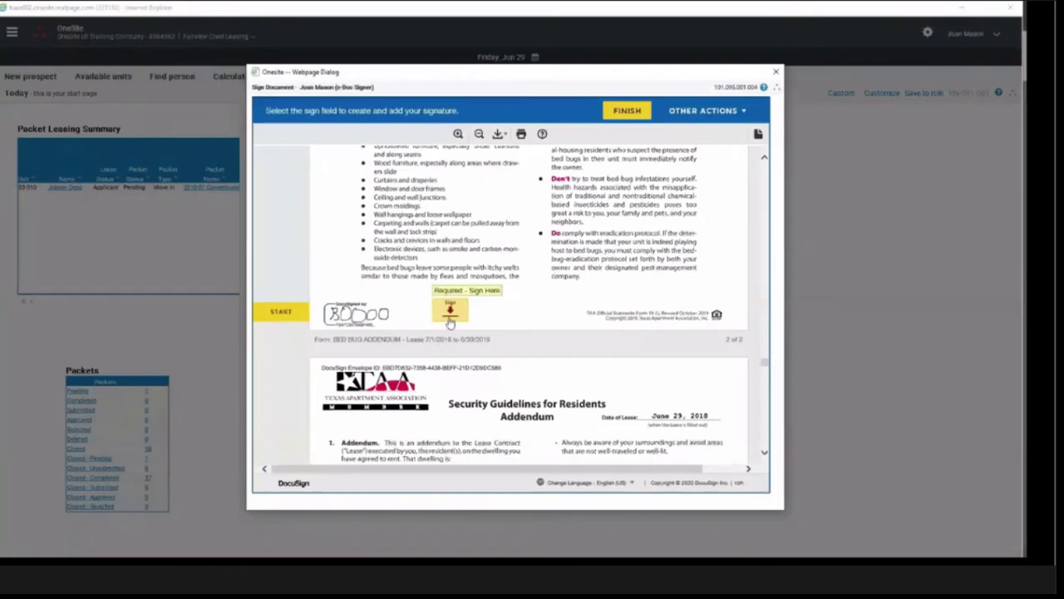
Add the countersigner's signature to the remaining forms through the Remote Control, Card or Code Access Gate Addendum
scroll(450, 323, "down", 10)
scroll(450, 323, "down", 15)
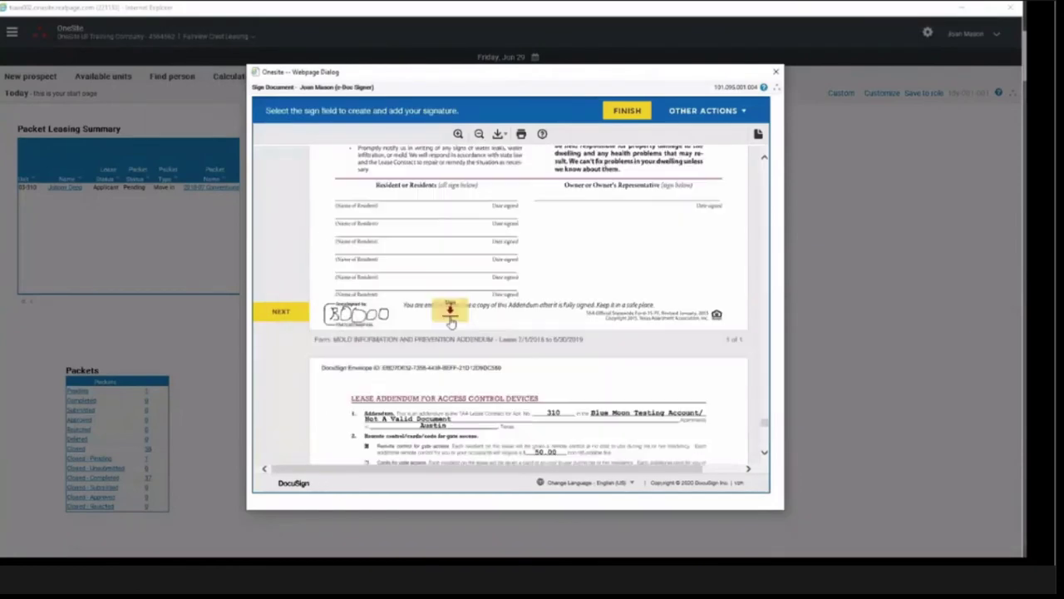
scroll(450, 322, "down", 10)
left_click(453, 341)
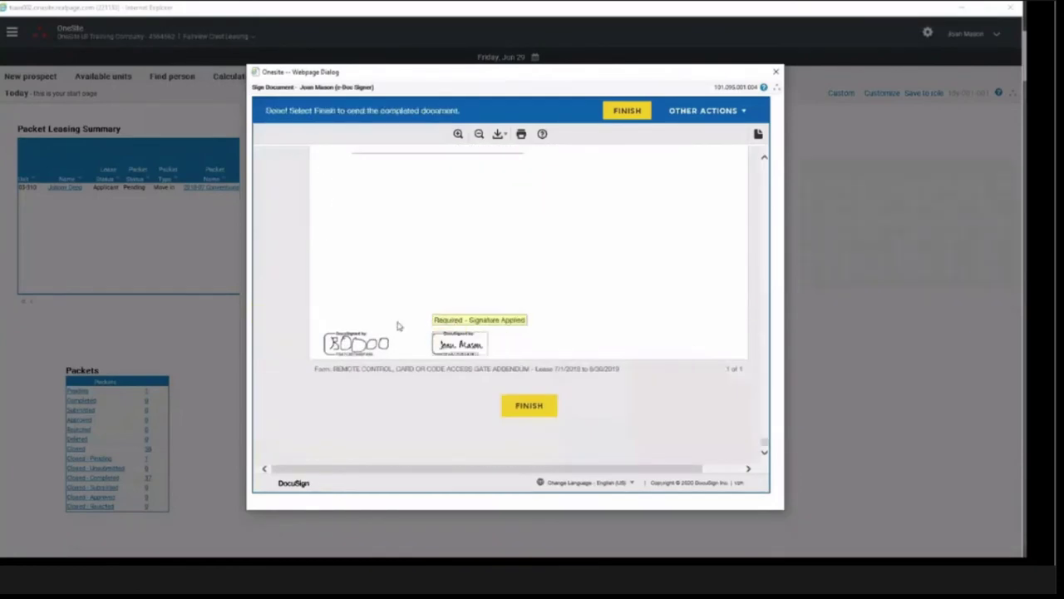
Finish the countersigning session, refresh the packet contents and check the Final status of the Blue Moon forms
left_click(281, 345)
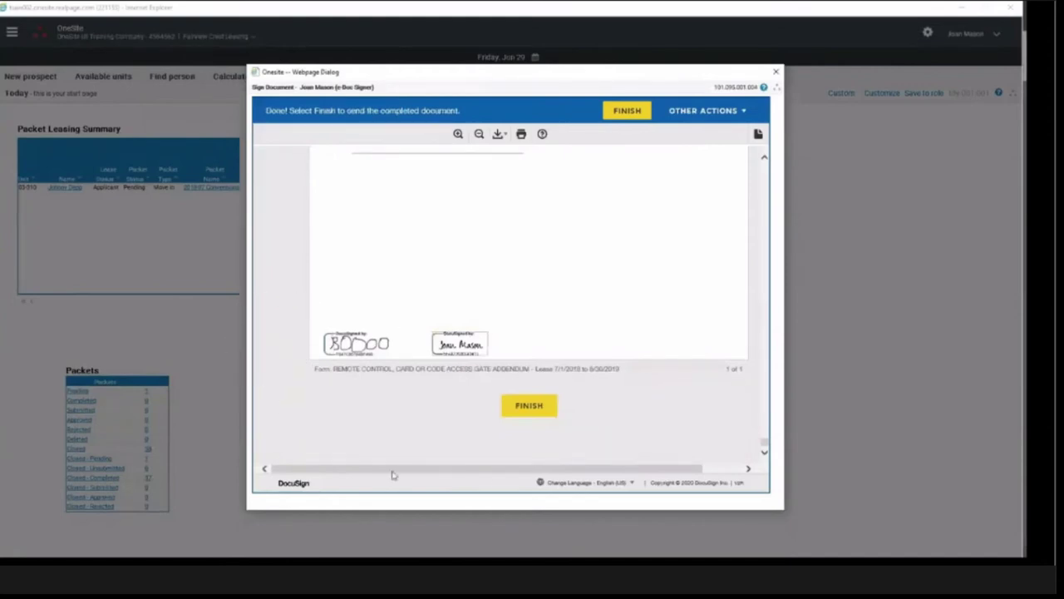
left_click(537, 409)
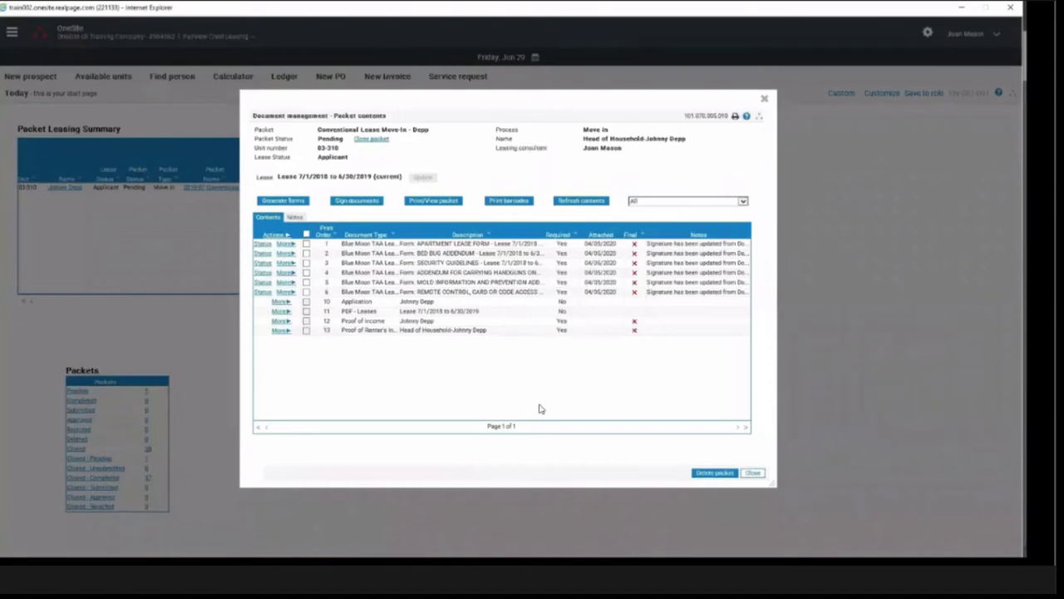
left_click(584, 205)
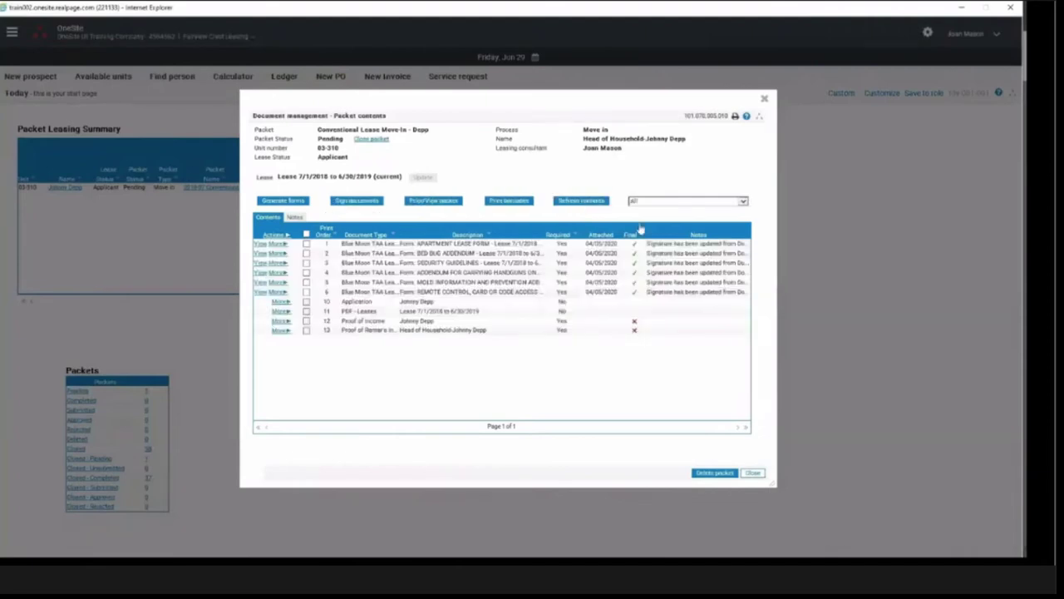
left_click(637, 258)
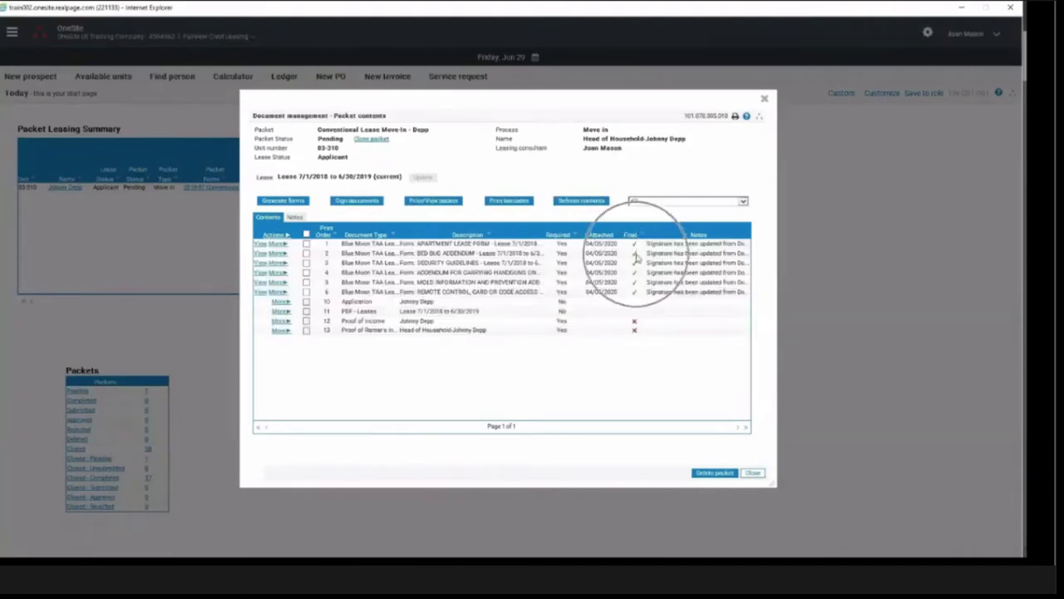
left_click(635, 268)
left_click(637, 272)
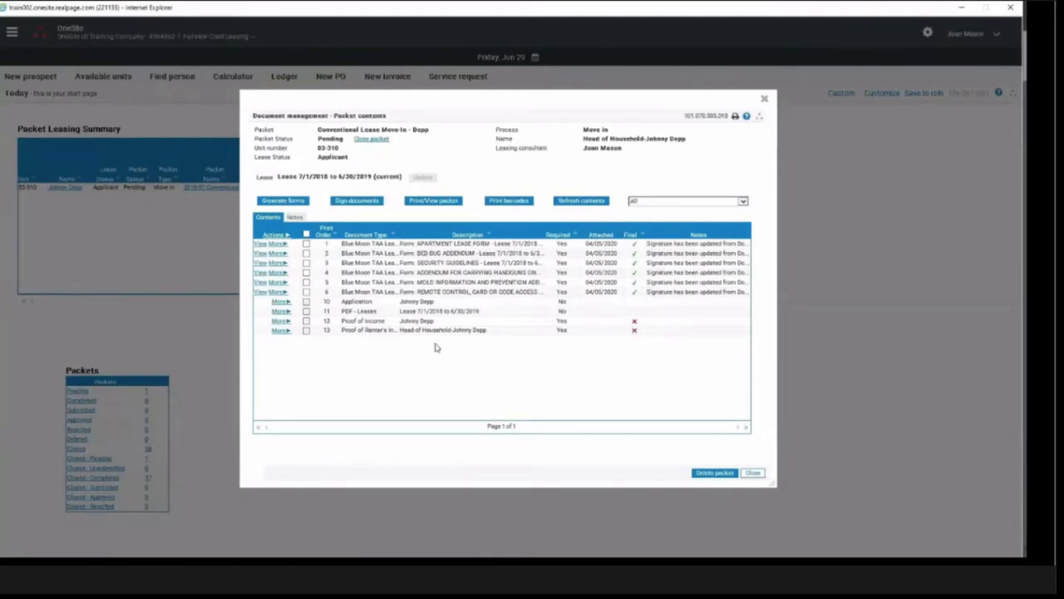
Start attaching a document to the packet's Proof of Income item and choose the Proof of Income file from the Desktop
left_click(369, 329)
left_click(282, 322)
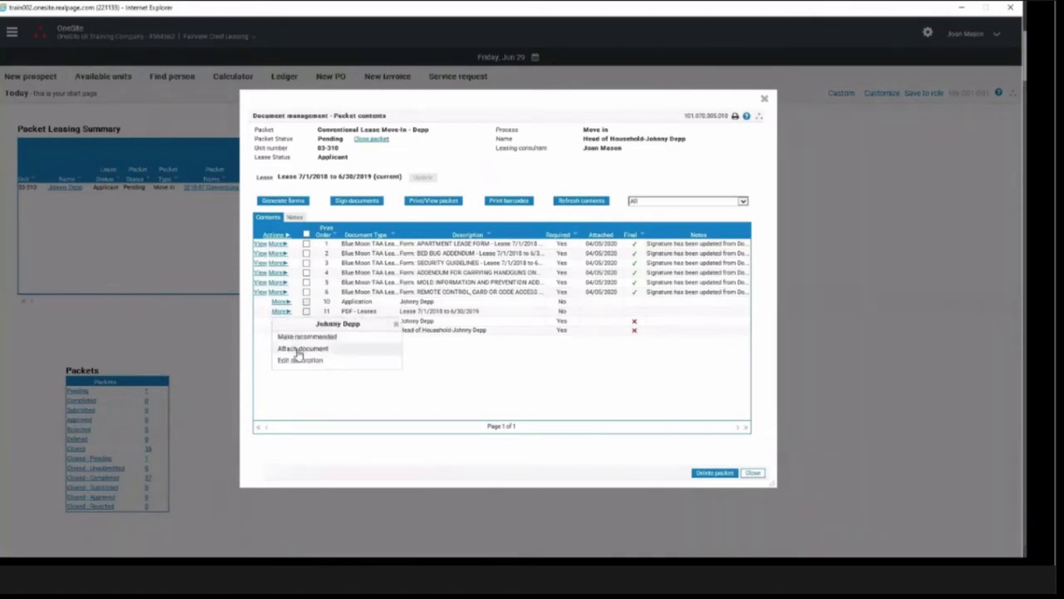
left_click(299, 349)
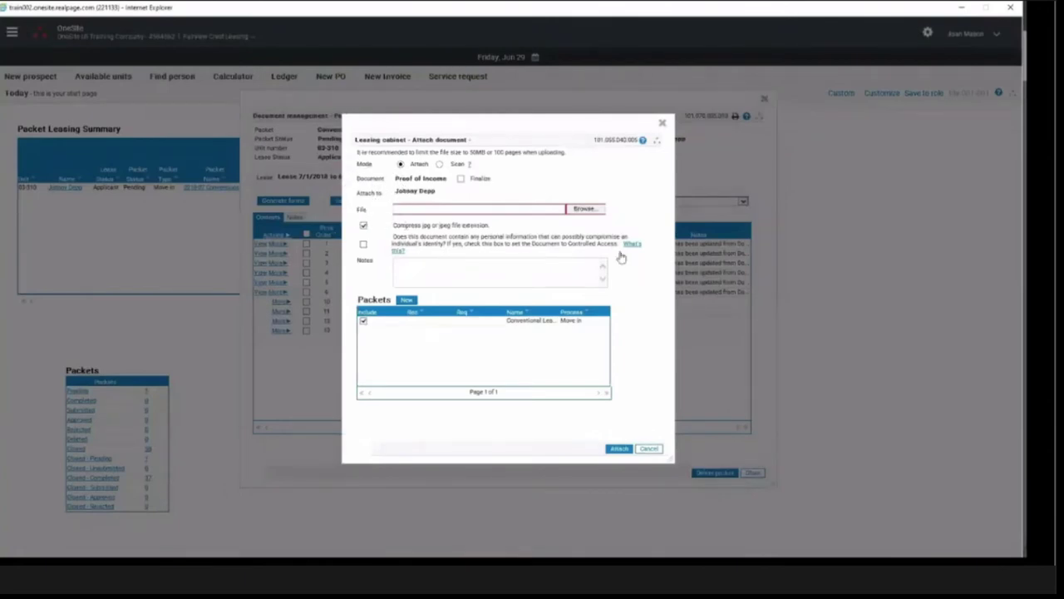
left_click(587, 209)
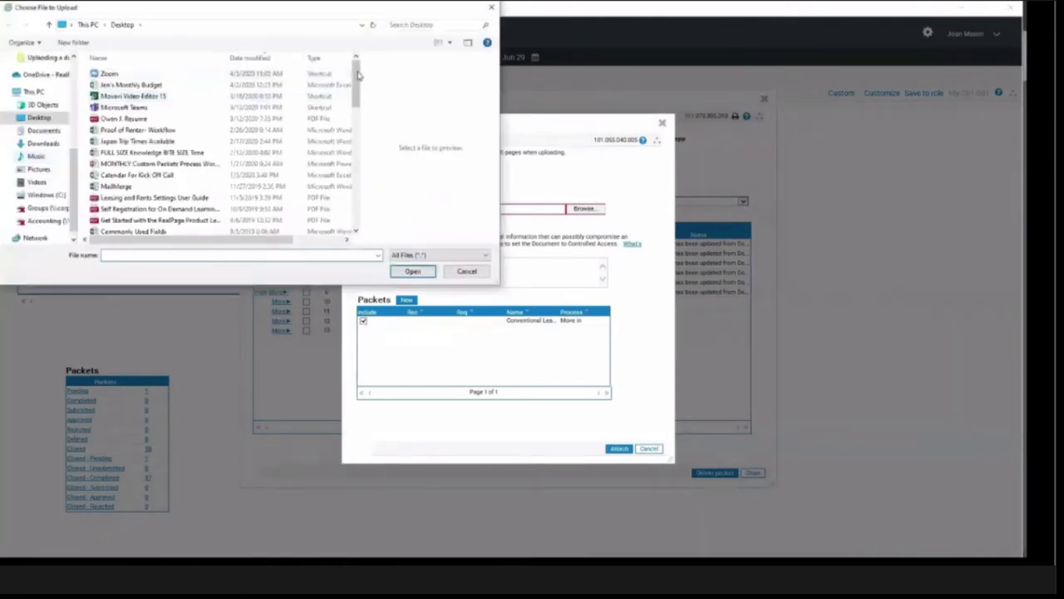
scroll(163, 121, "down", 3)
left_click(158, 111)
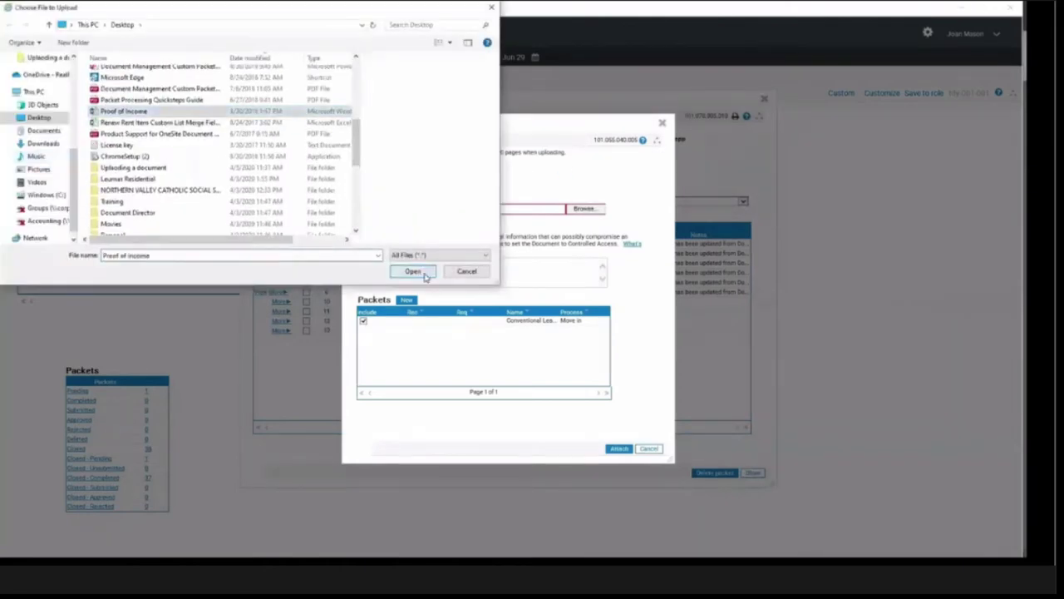
left_click(426, 272)
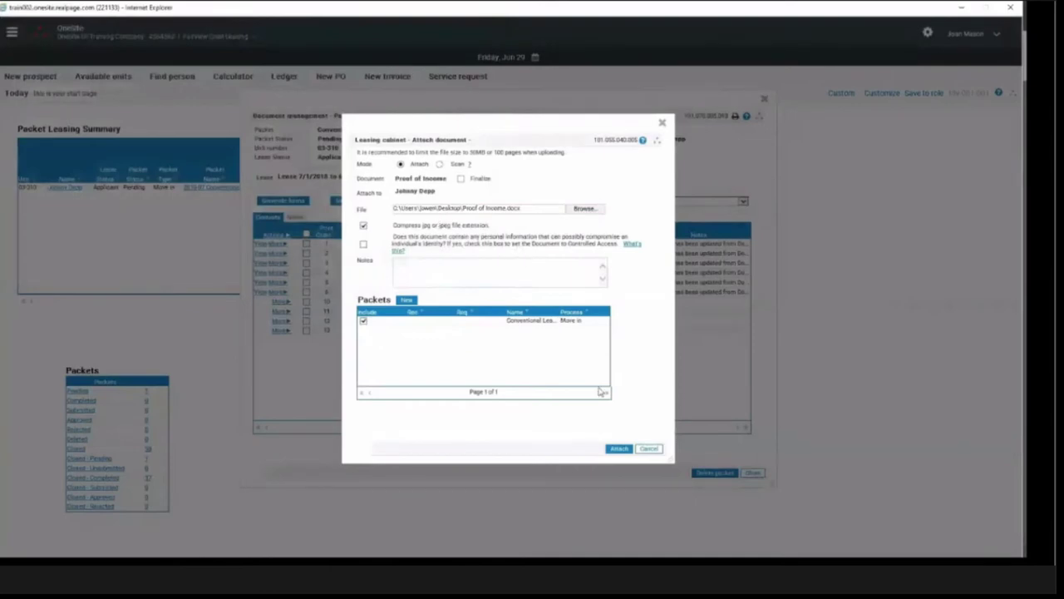
Attach the Proof of Income file to the move-in packet without finalizing it and refresh the packet contents
left_click(626, 451)
left_click(621, 453)
left_click_drag(462, 116, 366, 111)
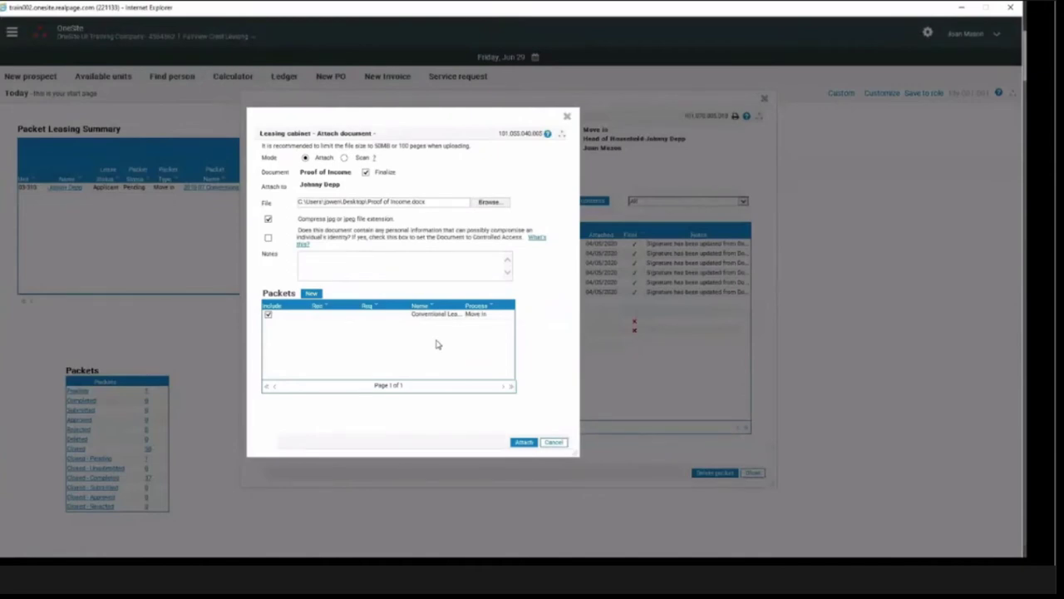
left_click(366, 172)
left_click(525, 443)
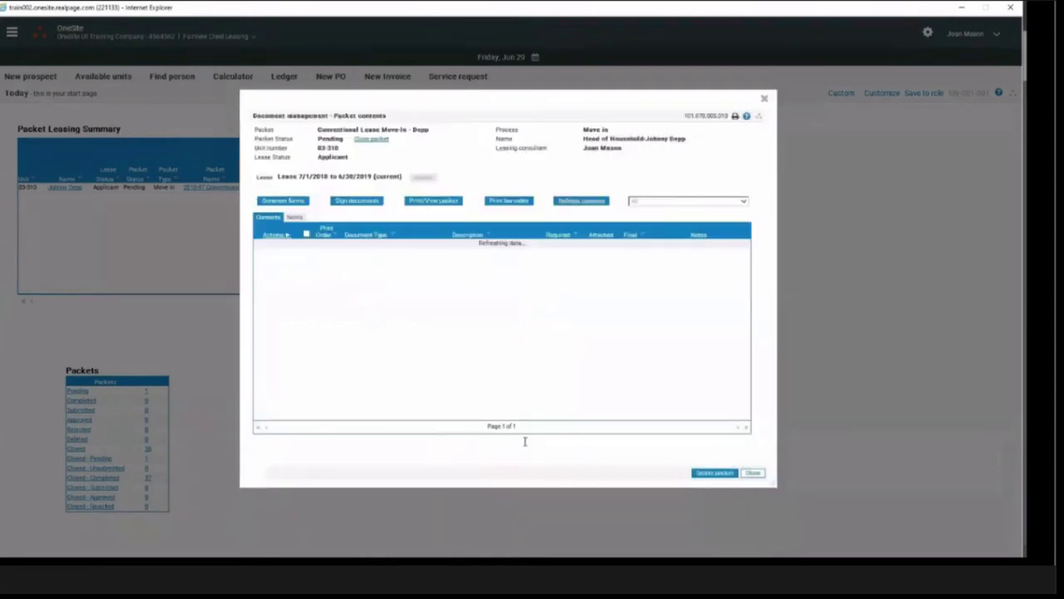
left_click(583, 202)
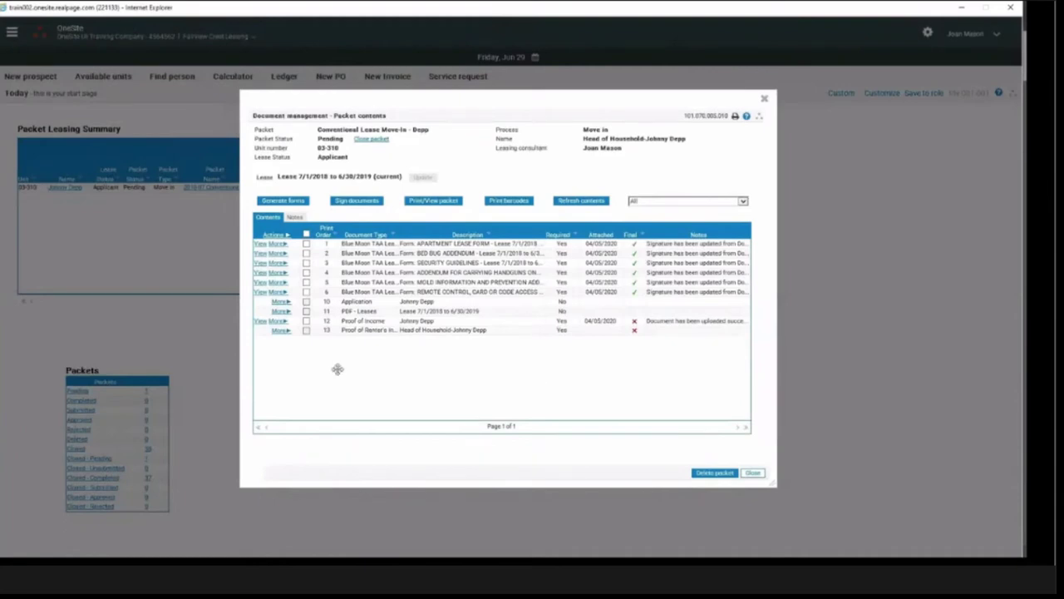
View the uploaded Proof of Income document by saving and opening it in Word, and close it
left_click(217, 193)
left_click(262, 322)
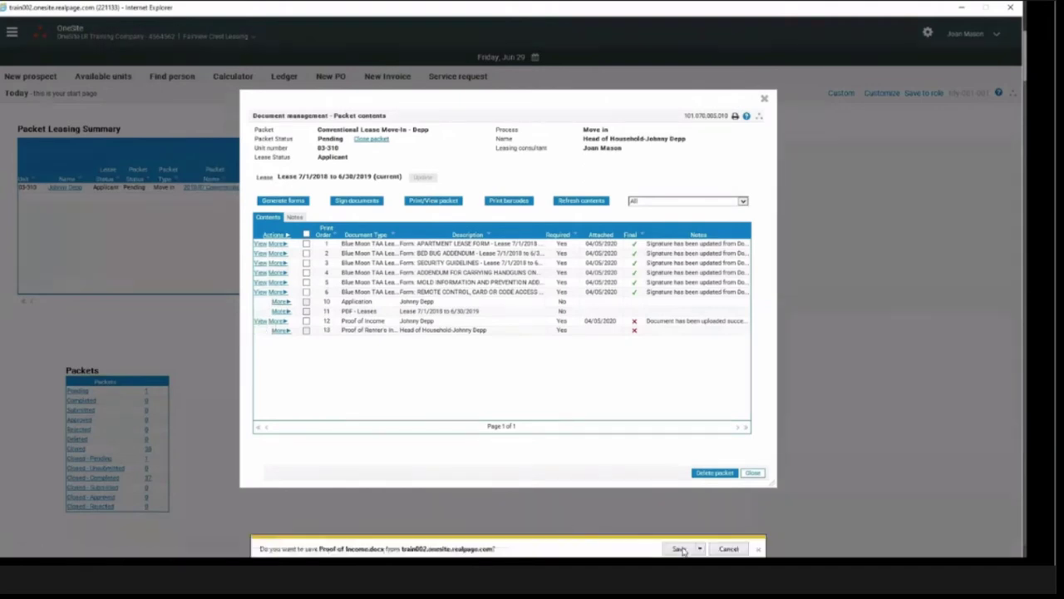
left_click(683, 549)
left_click(593, 549)
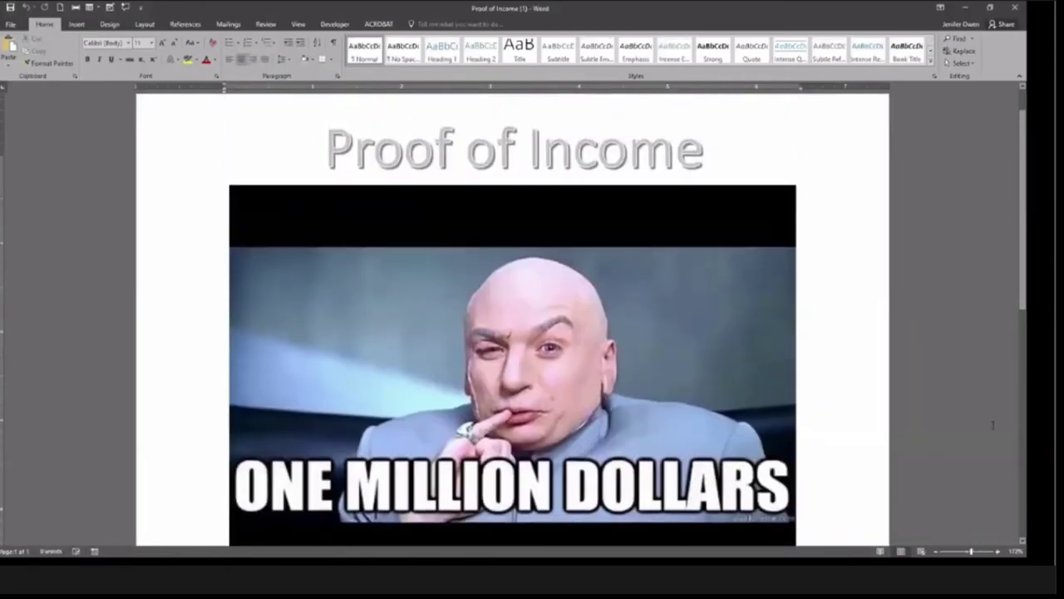
left_click(1014, 8)
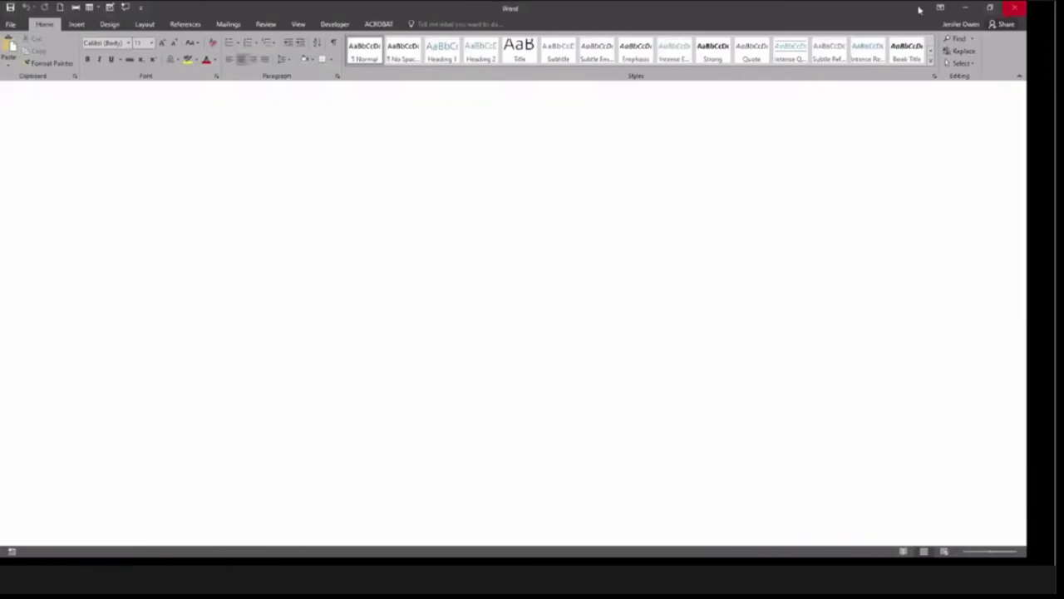
Change the status of the packet's Proof of Income document to Final
left_click(277, 329)
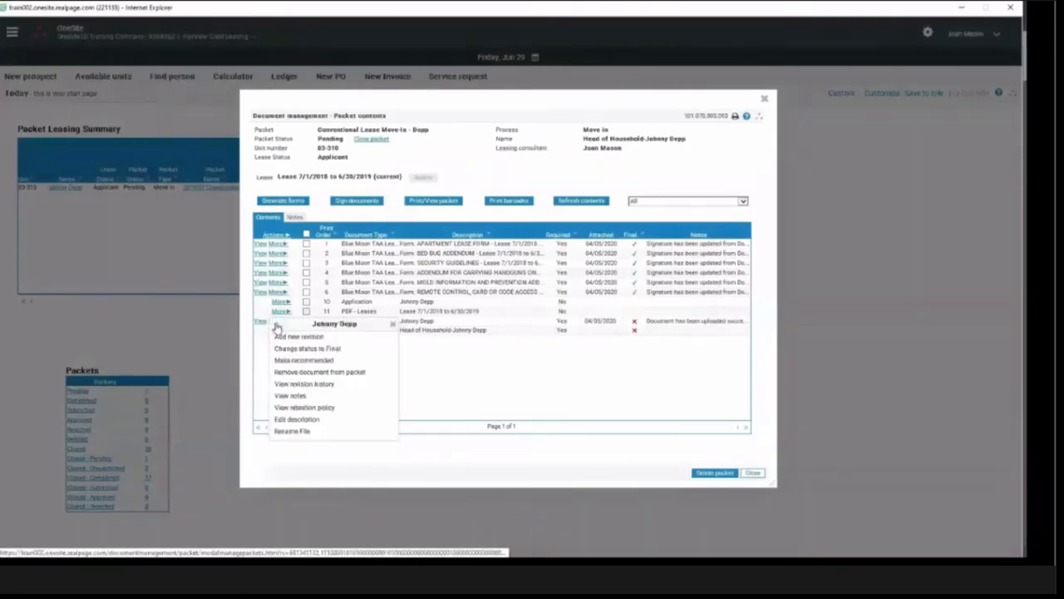
left_click(310, 352)
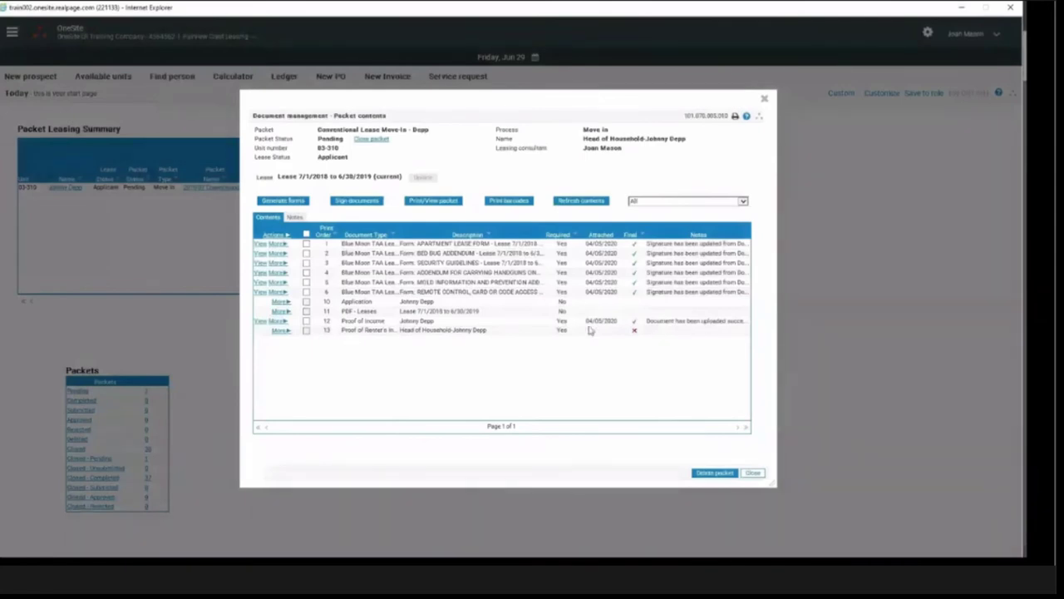
left_click(634, 327)
Attach Proof of Renter- Workflow.docx to the Proof of Renter's Insurance item with Finalize enabled and refresh the packet contents
left_click(369, 333)
left_click(280, 331)
left_click(305, 359)
left_click(571, 209)
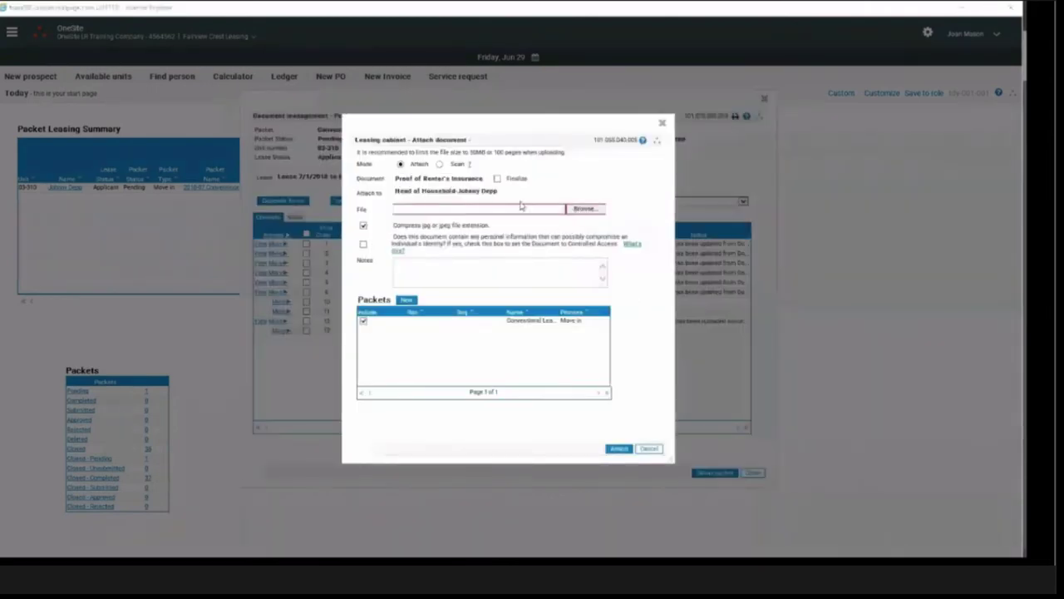
left_click(138, 129)
left_click(412, 271)
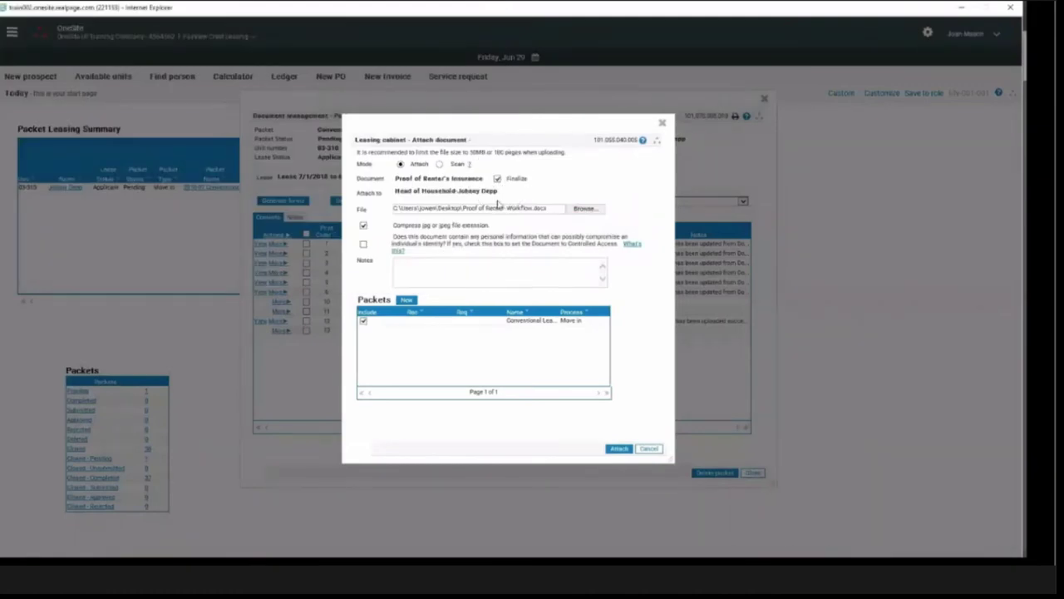
left_click(619, 452)
left_click(619, 449)
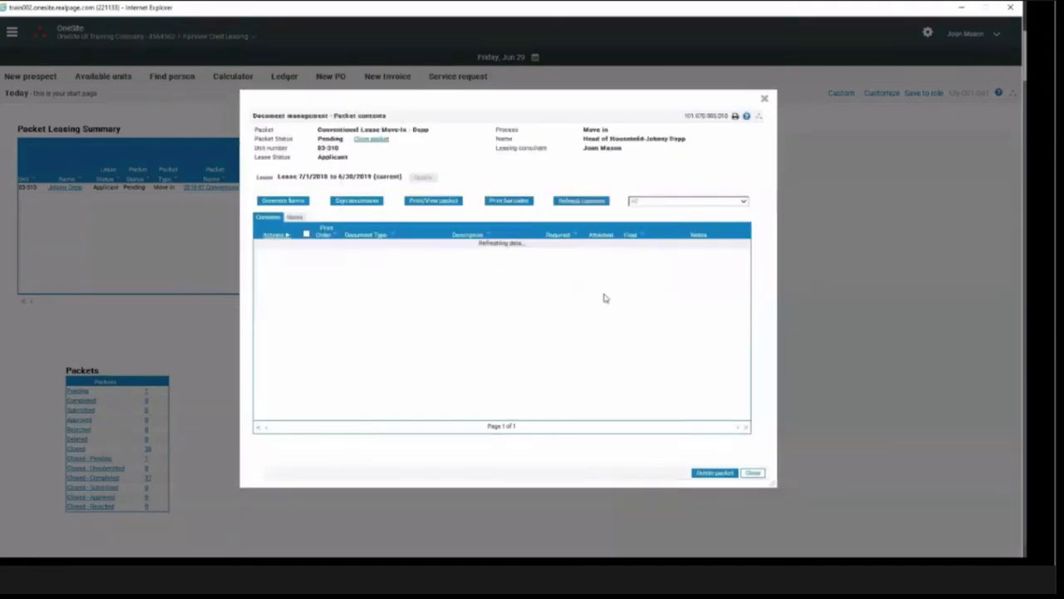
left_click(590, 206)
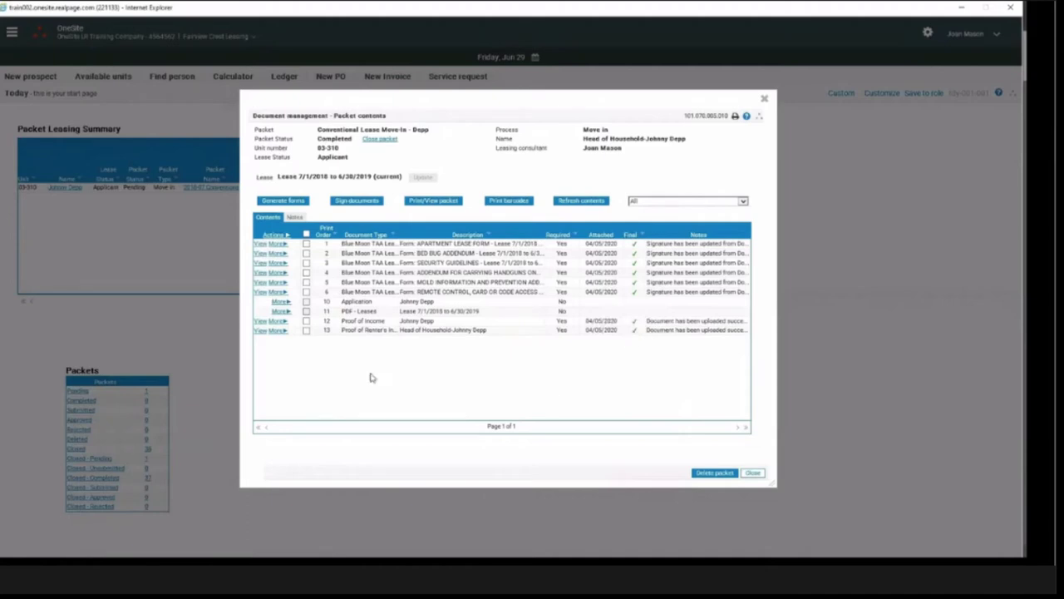
View the uploaded Proof of Renter's Insurance document by saving and opening its PDF
left_click(259, 332)
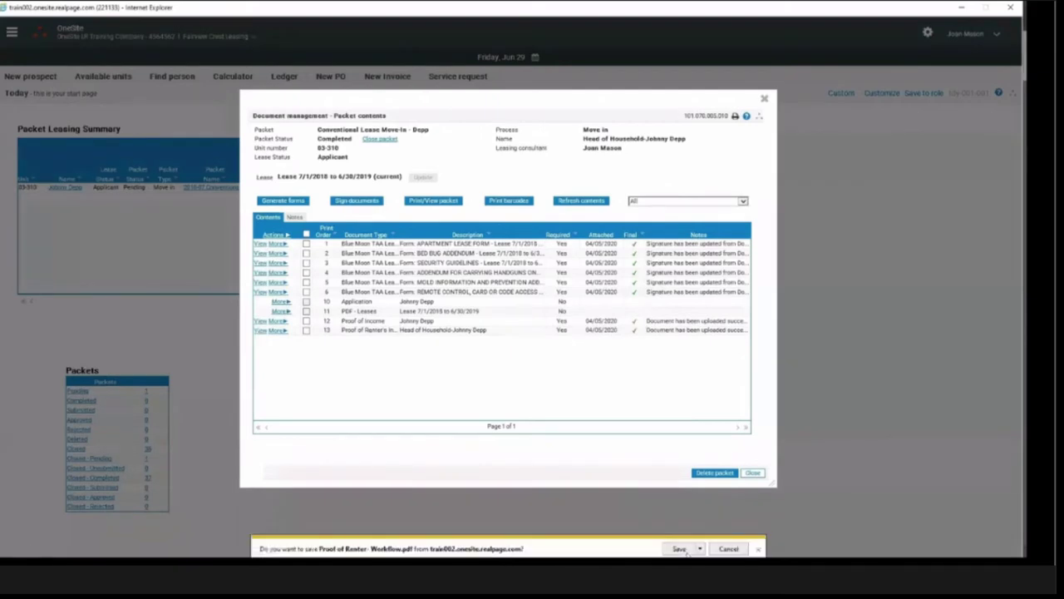
left_click(680, 549)
left_click(595, 548)
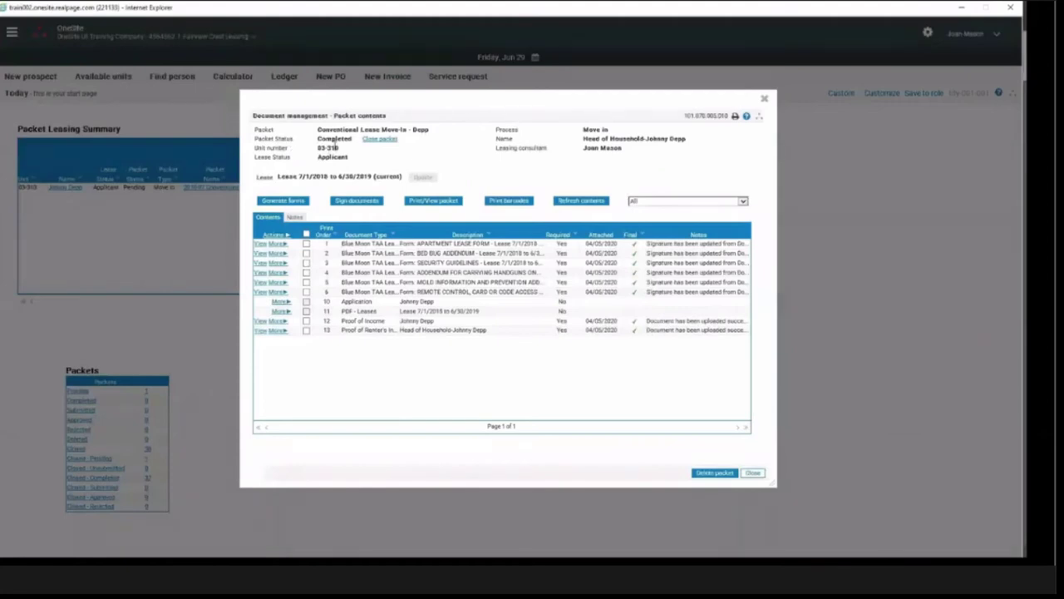
Check the packet's status, compare it with its Packet Leasing Summary entry, and close the packet contents
left_click(335, 147)
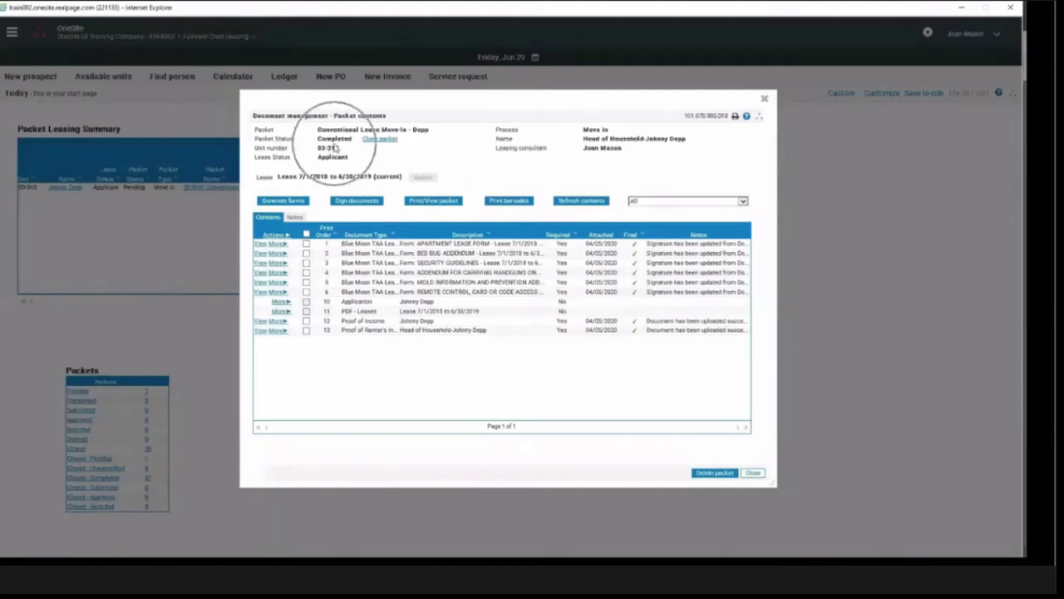
left_click(751, 474)
left_click(750, 475)
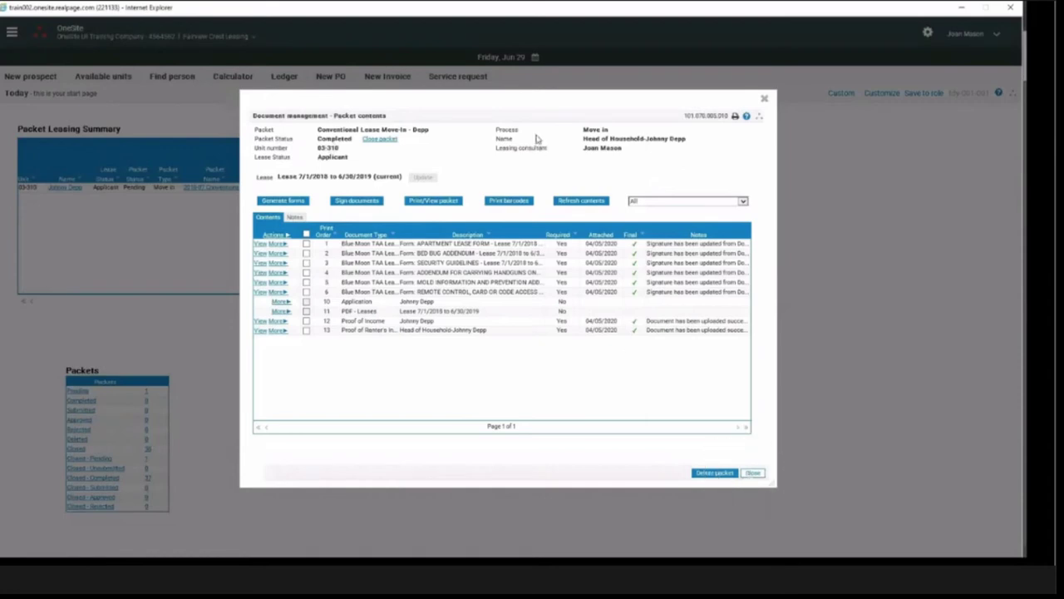
left_click_drag(515, 108, 511, 219)
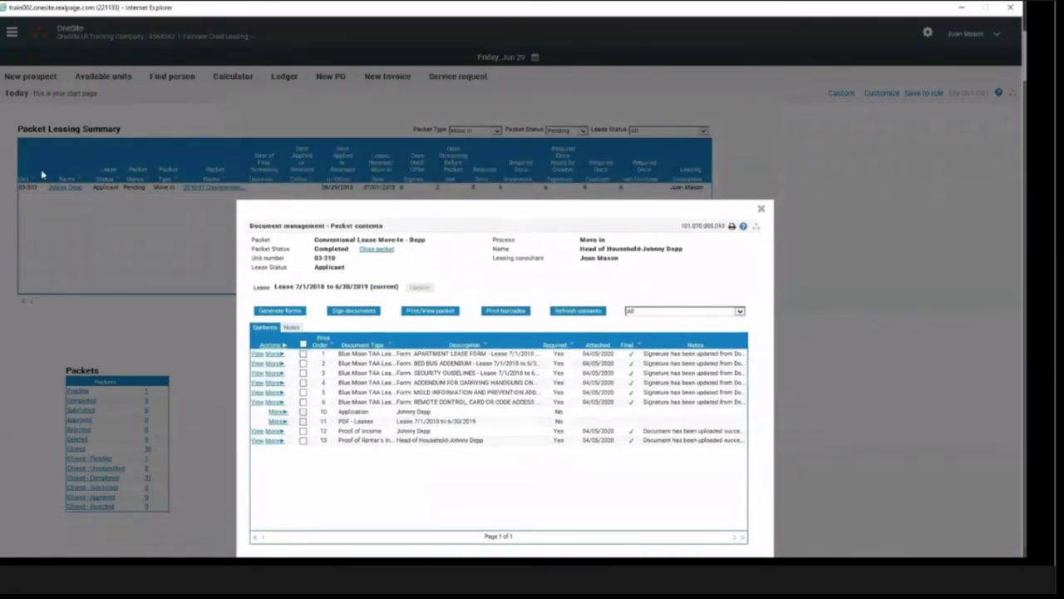
left_click(61, 195)
left_click(566, 134)
left_click(758, 211)
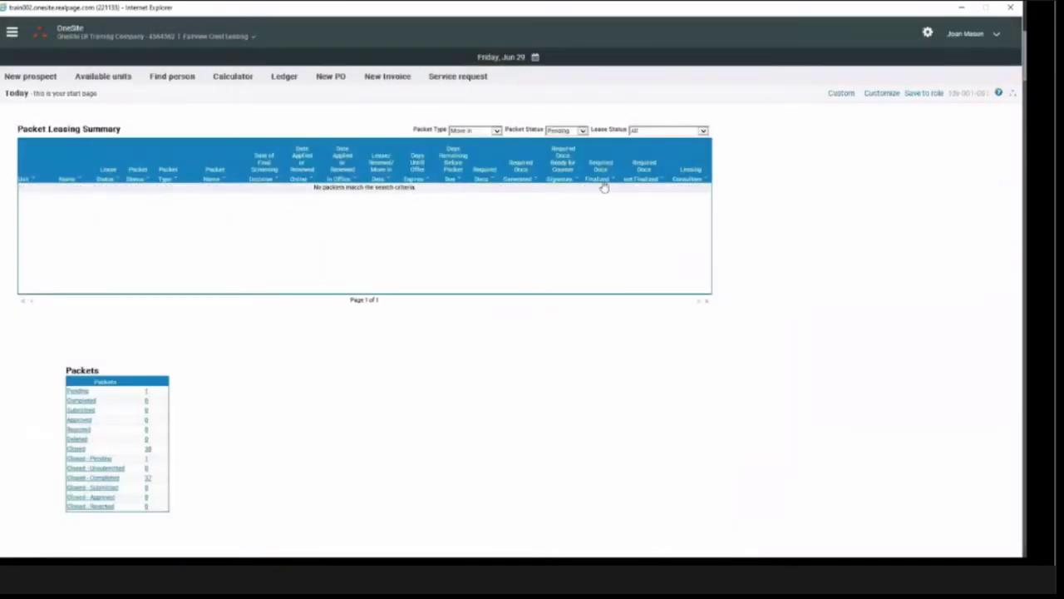
Filter the Packet Leasing Summary by Completed packet status and review the Closed entry in the Packets list
left_click(561, 132)
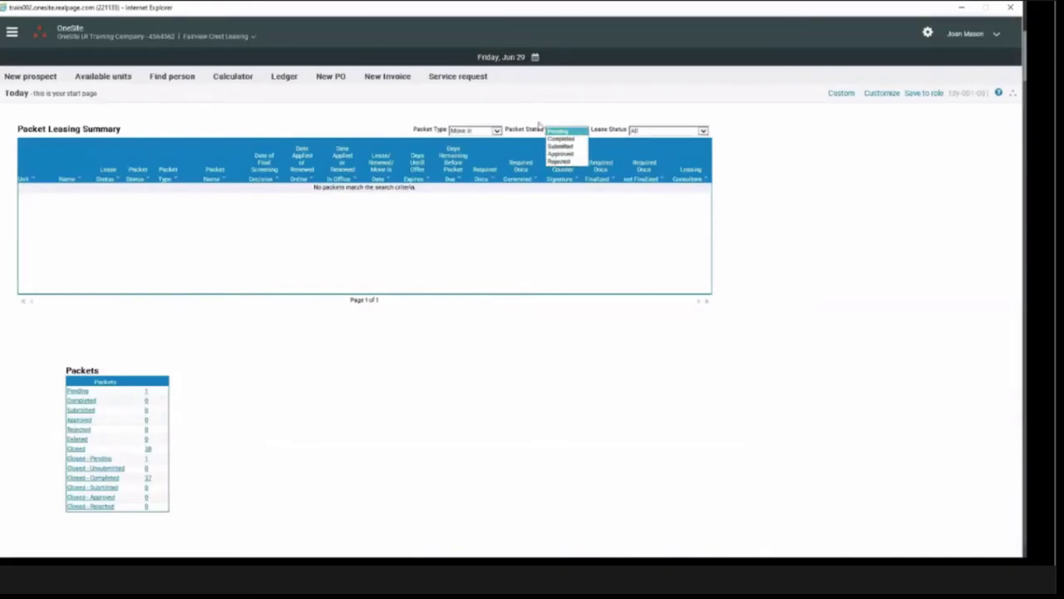
left_click(562, 139)
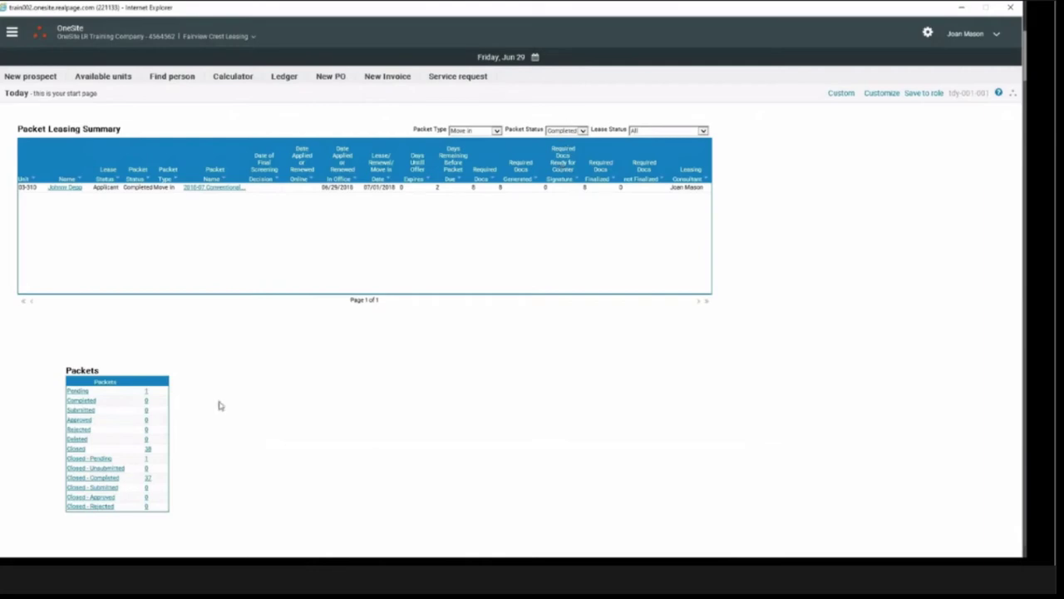
left_click(76, 450)
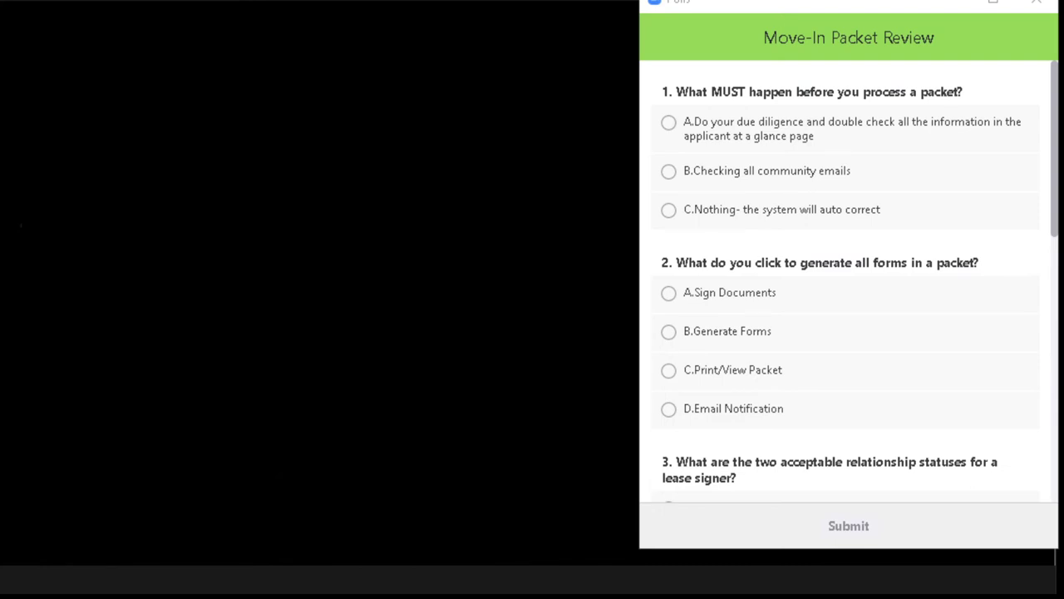
Answer poll questions 1 to 4 with A (due diligence), B (Generate Forms), A (Head of Household or/and Co Head of Household), and B (False)
left_click(723, 143)
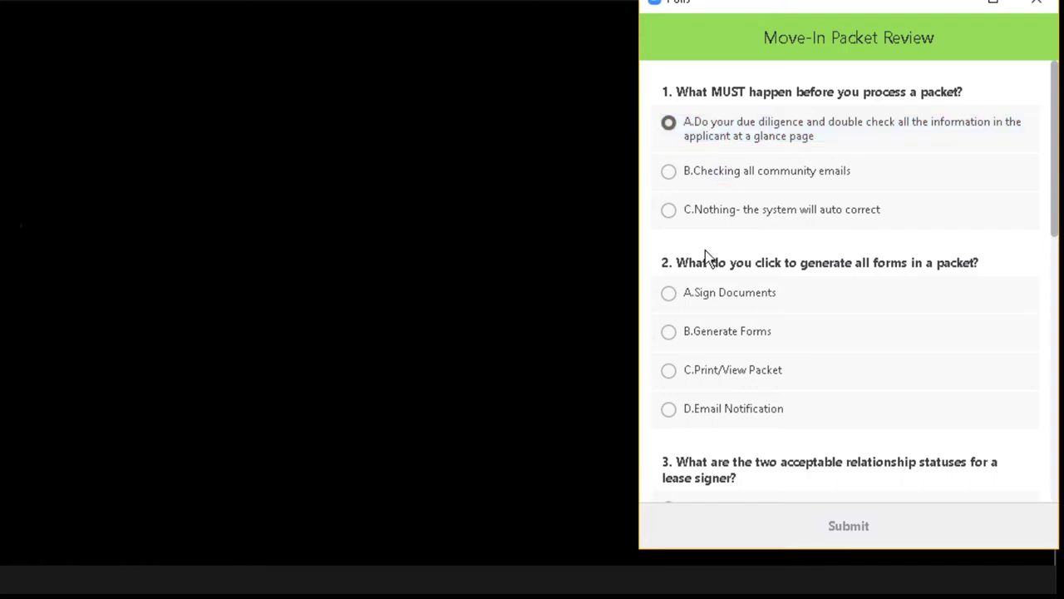
left_click(705, 331)
scroll(701, 366, "down", 1)
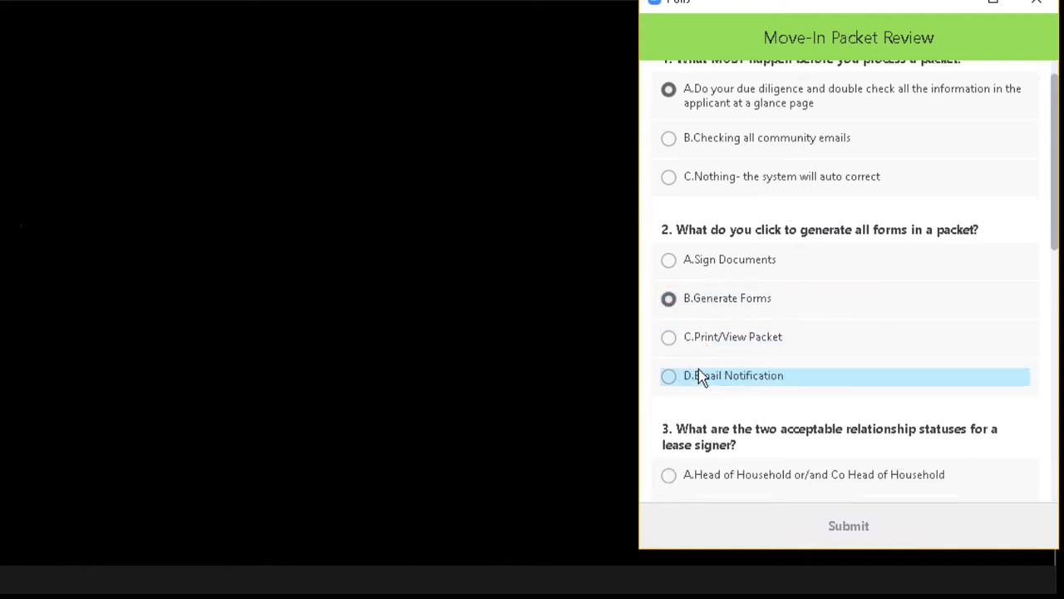
scroll(699, 375, "down", 3)
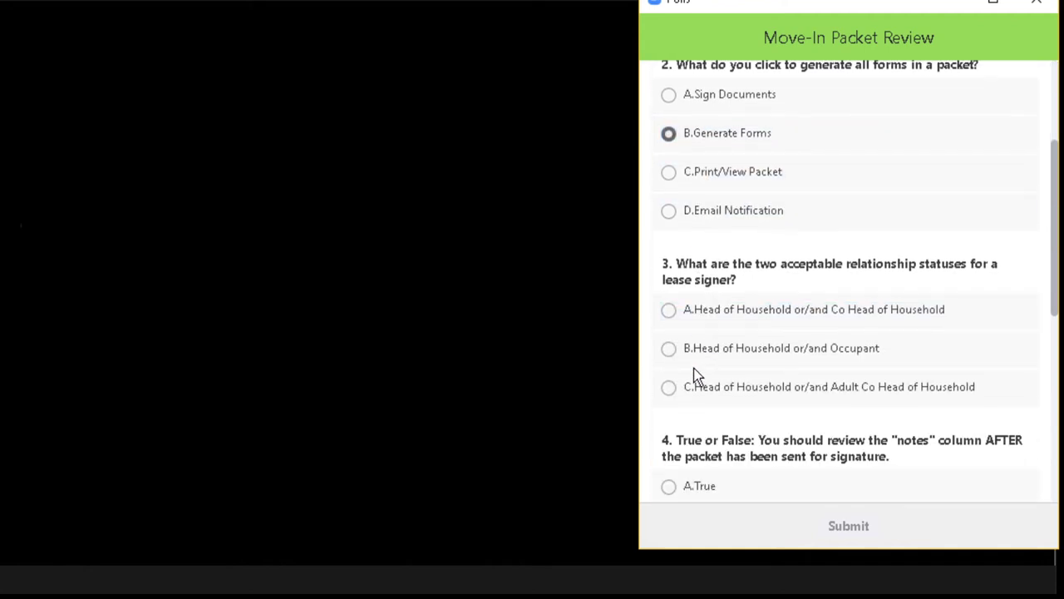
left_click(706, 314)
scroll(705, 333, "down", 2)
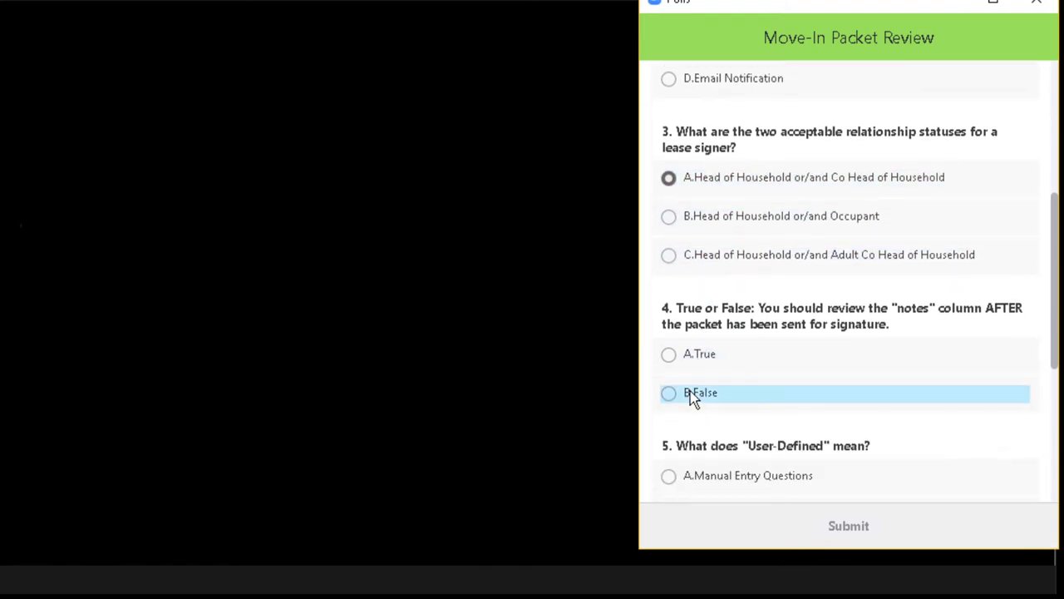
left_click(690, 392)
scroll(690, 392, "down", 2)
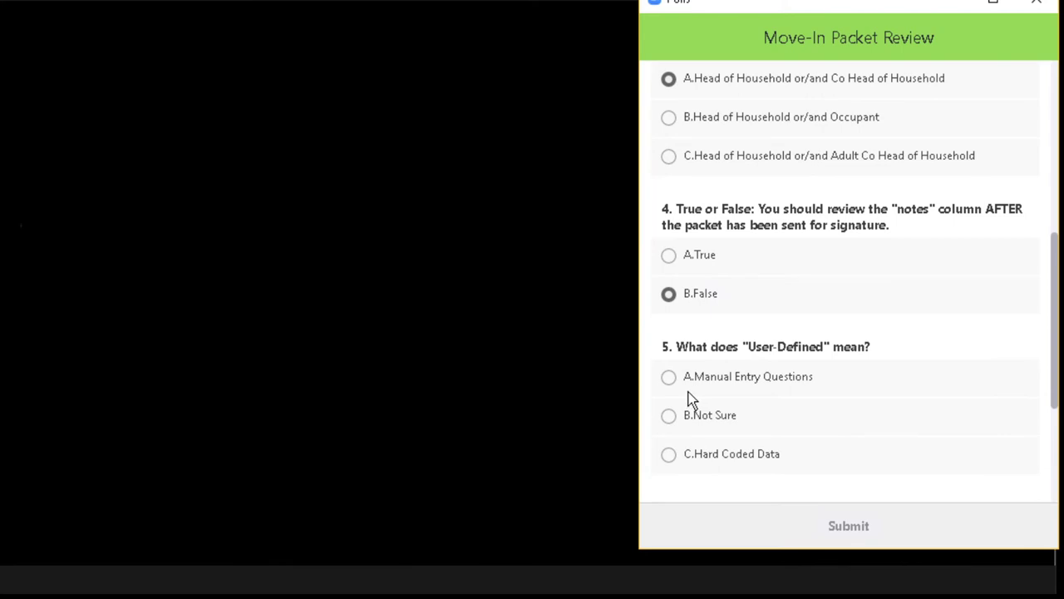
Answer poll questions 5 to 7 with Manual Entry Questions, True, and the "Sign Documents" option, and submit the poll
scroll(688, 393, "down", 1)
left_click(704, 346)
scroll(705, 383, "down", 3)
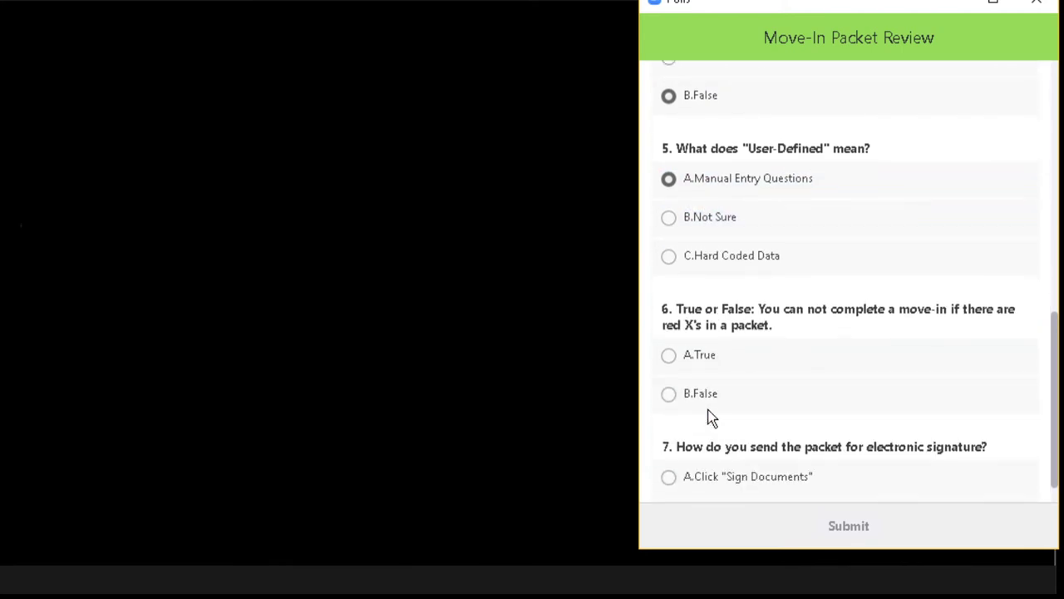
left_click(706, 358)
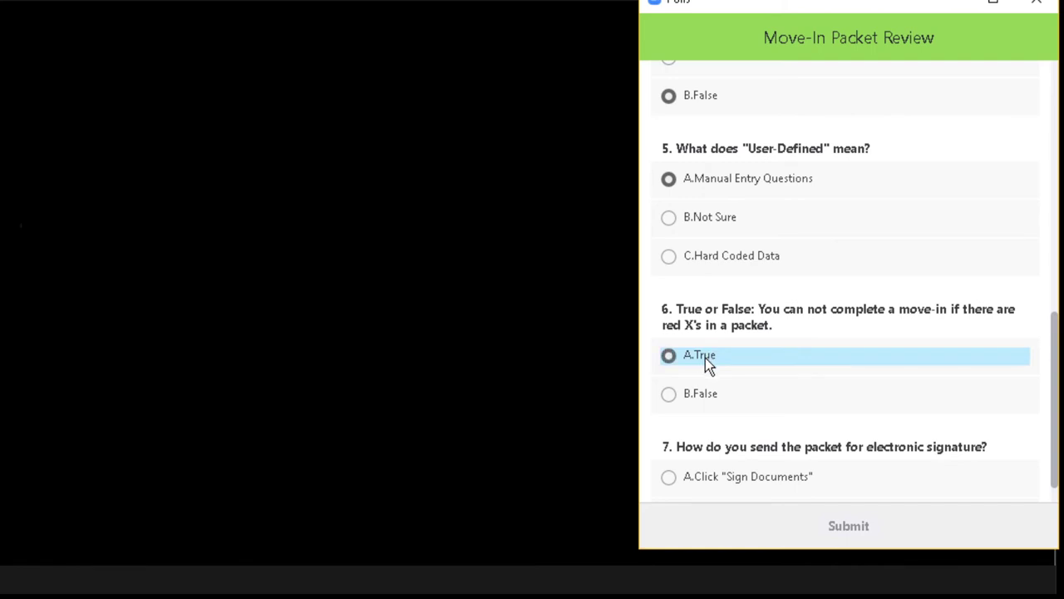
scroll(705, 359, "down", 1)
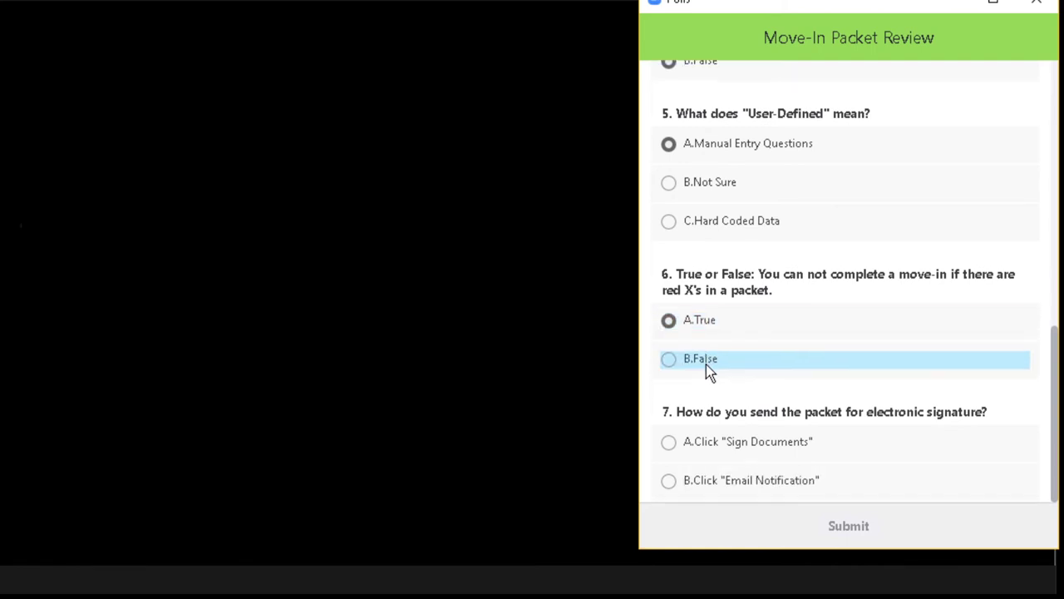
left_click(712, 443)
left_click(839, 532)
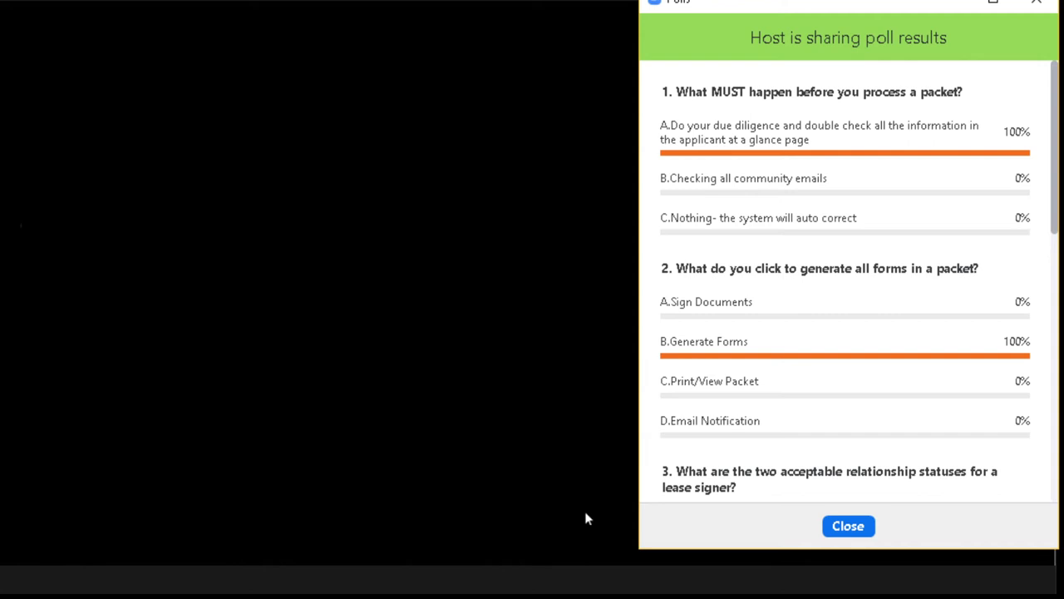
Review the shared results for all seven Move-In Packet Review poll questions and close the poll window
scroll(782, 494, "down", 5)
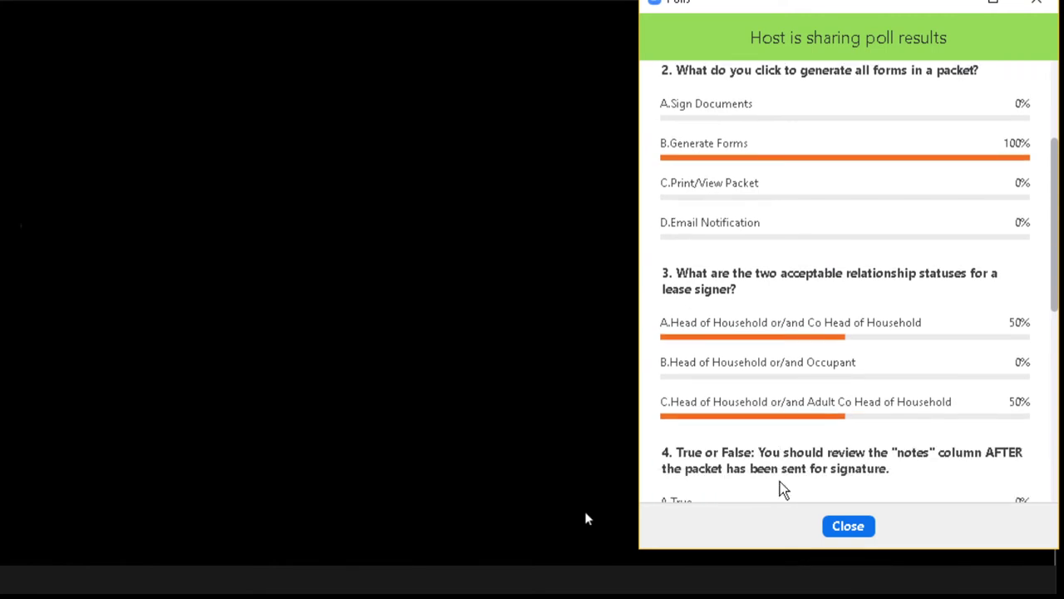
scroll(781, 490, "down", 4)
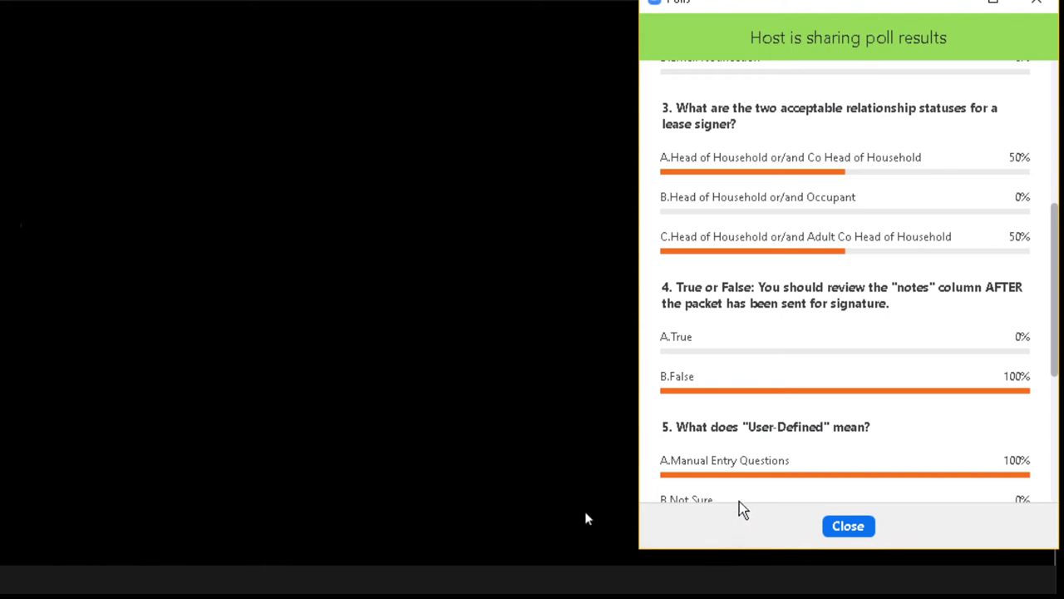
scroll(740, 501, "down", 3)
scroll(739, 501, "down", 2)
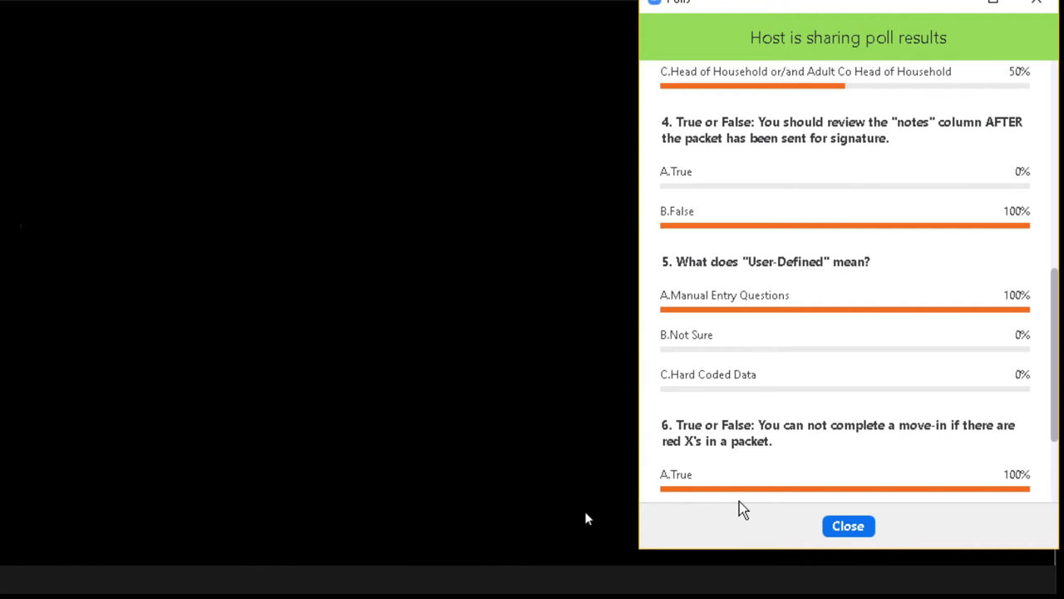
scroll(739, 501, "down", 1)
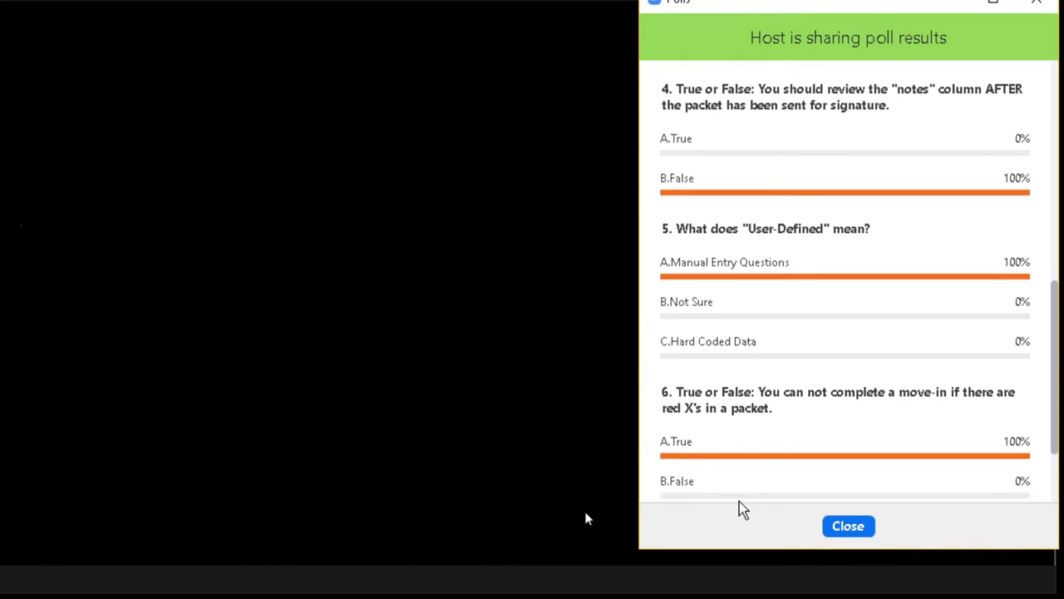
scroll(739, 502, "down", 3)
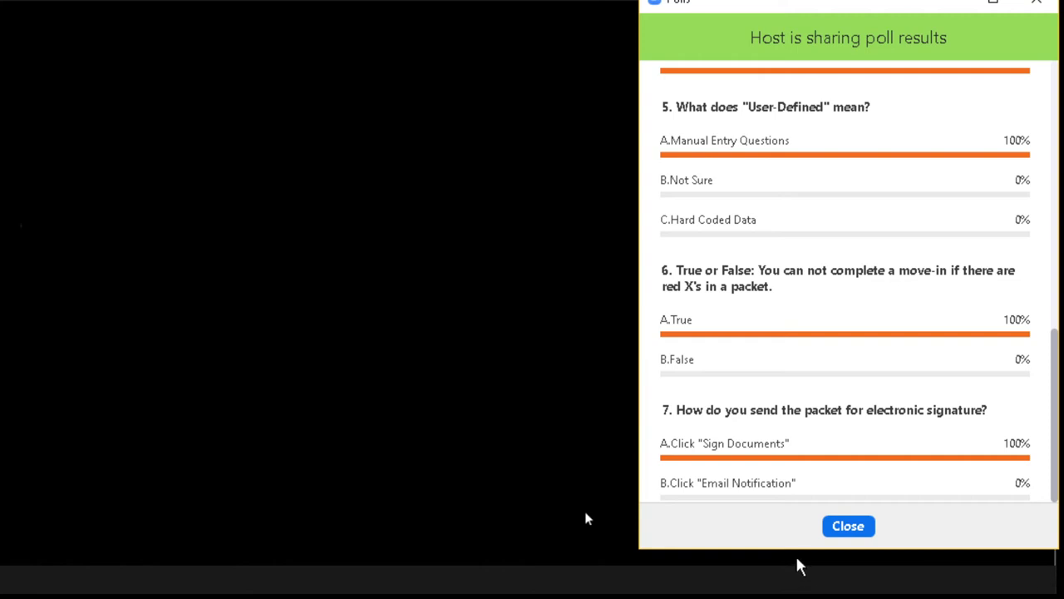
left_click(846, 526)
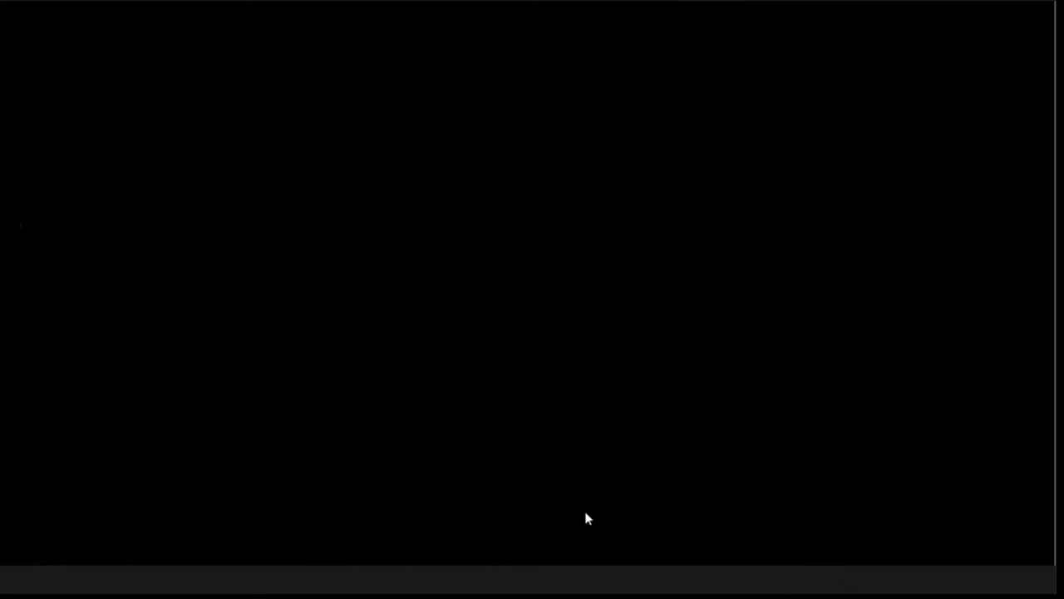
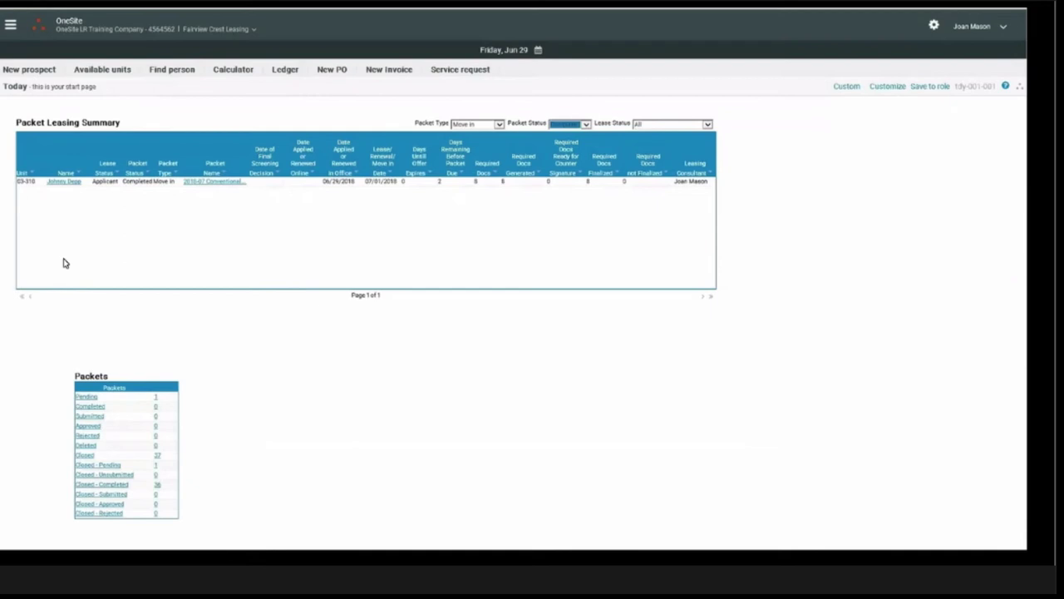
Open the applicant's record from the Packet Leasing Summary and bring up the packet contents through the move-in checklist
left_click(66, 182)
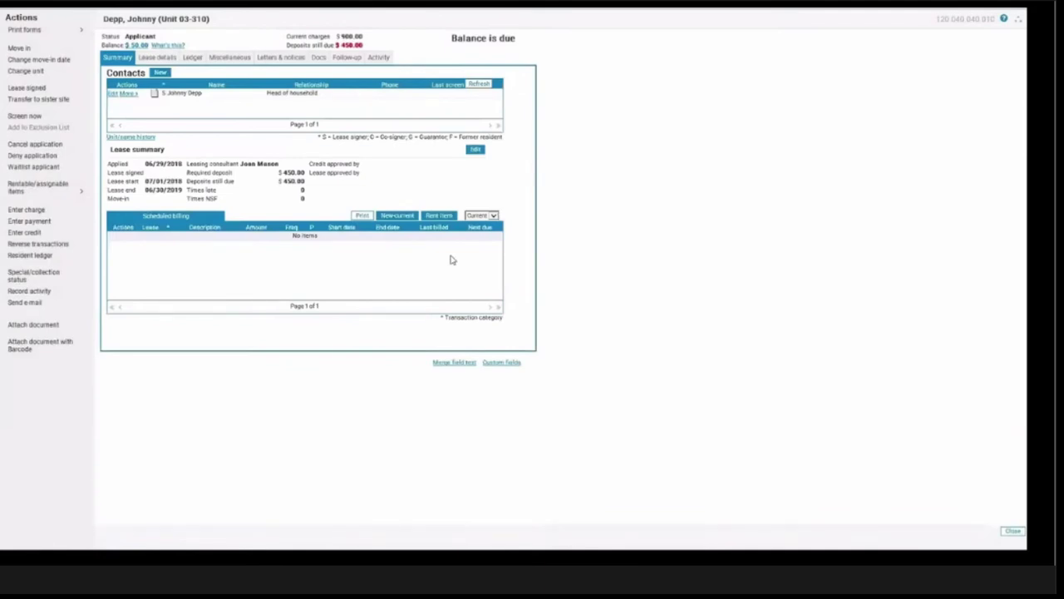
left_click(20, 54)
left_click(20, 50)
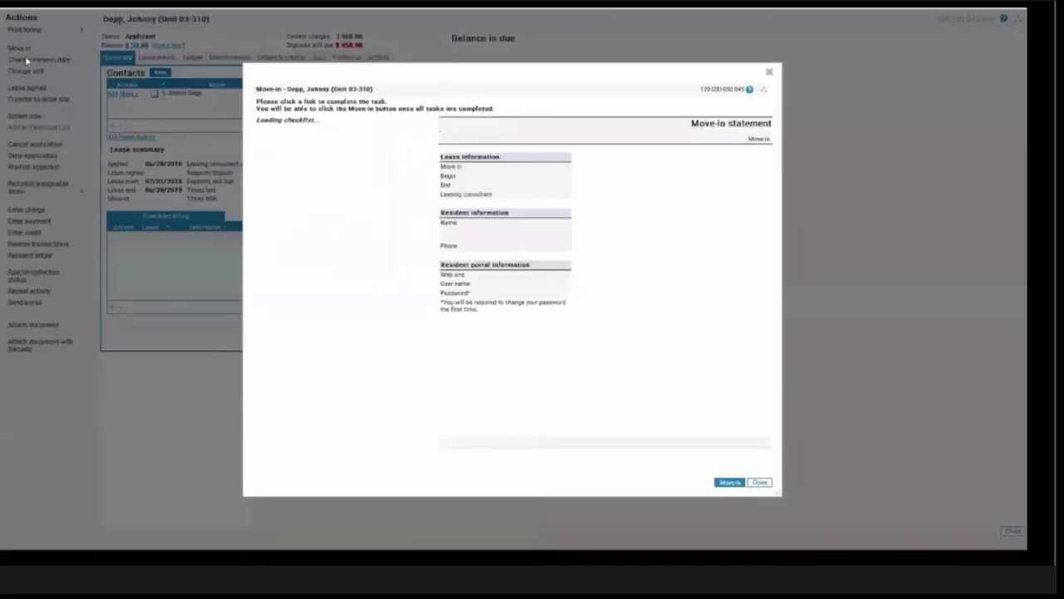
left_click(317, 221)
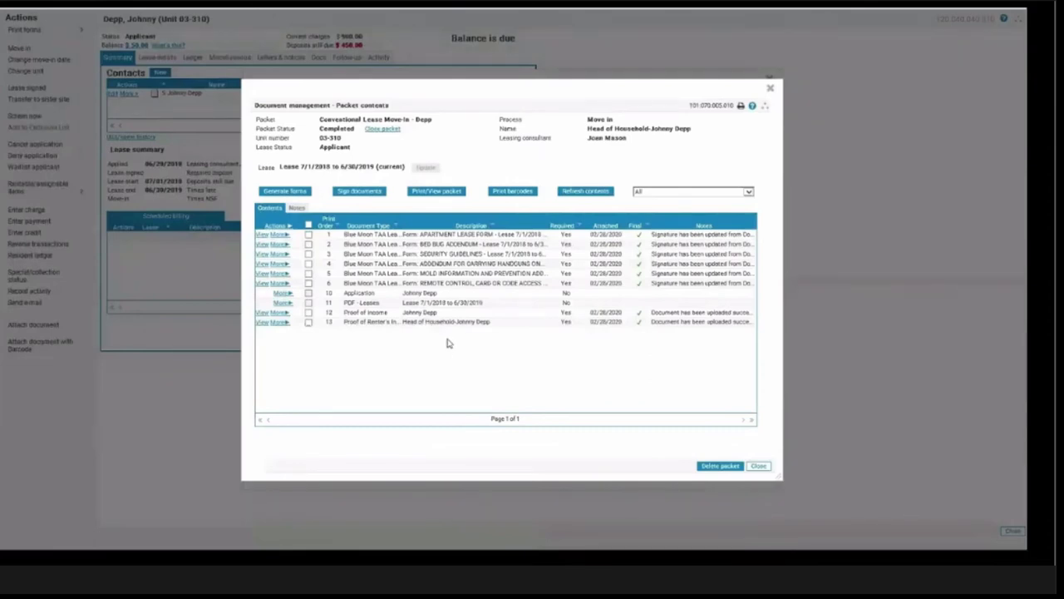
left_click(309, 235)
left_click(308, 244)
left_click(308, 254)
left_click(308, 264)
left_click(309, 225)
left_click(308, 225)
Permanently remove the Proof of Renter's Insurance document from the packet contents and confirm the deletion
left_click(309, 312)
left_click(308, 322)
left_click(275, 226)
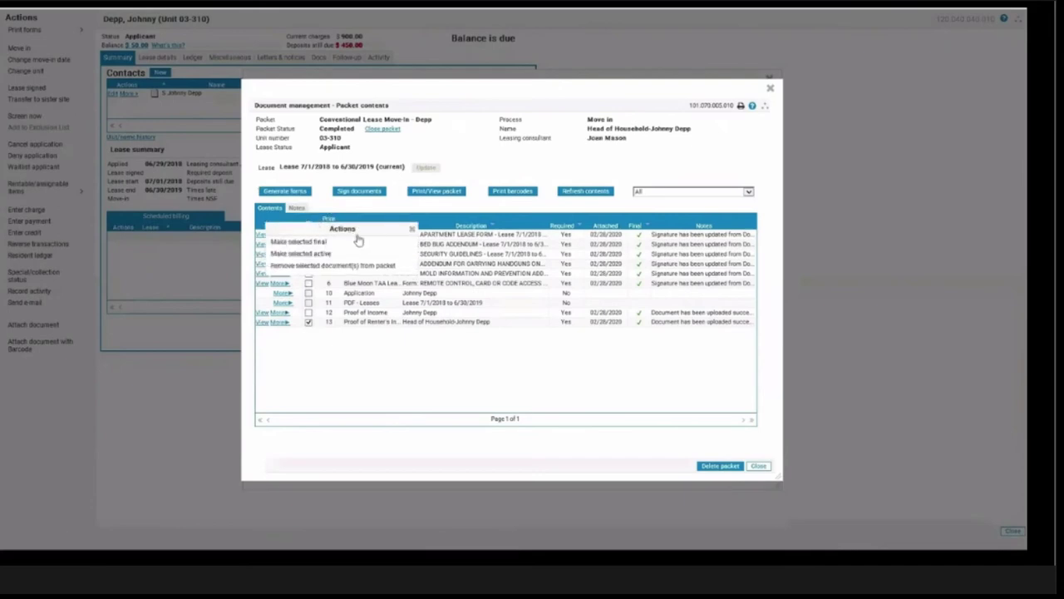
left_click(330, 268)
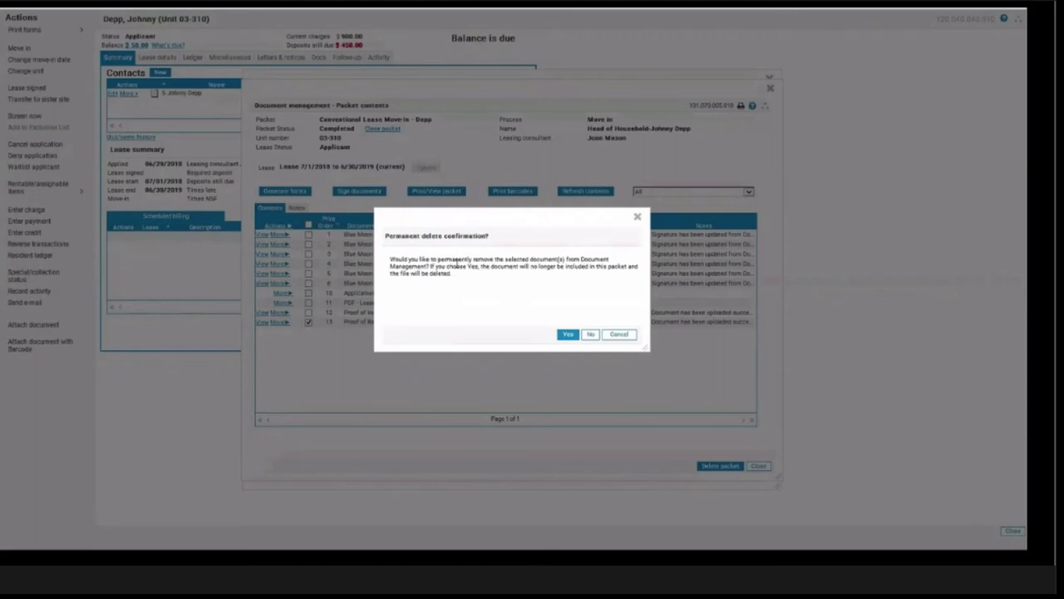
left_click(567, 337)
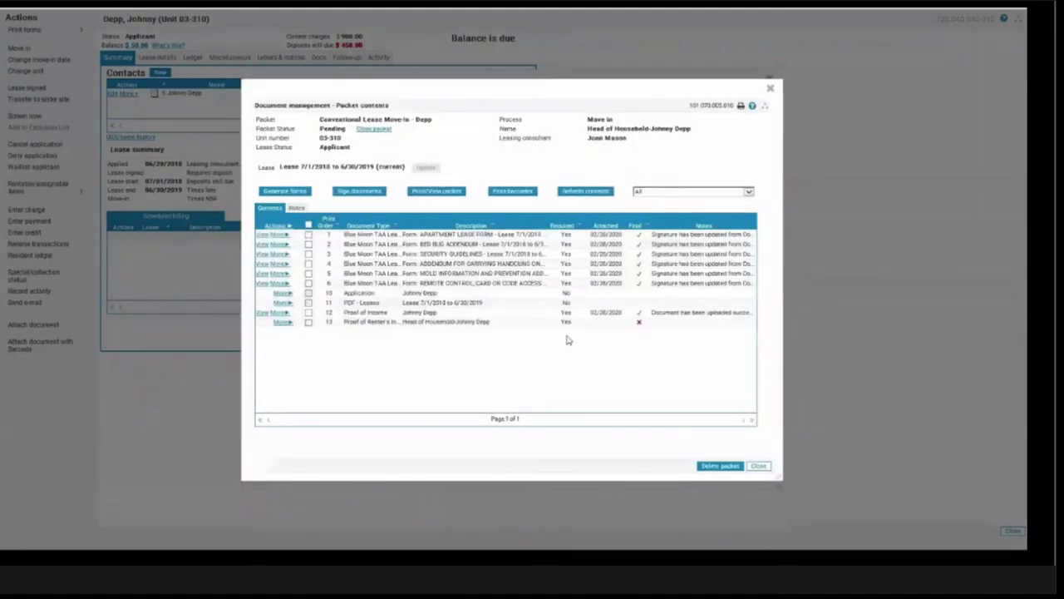
left_click(641, 330)
left_click(706, 234)
left_click(437, 196)
left_click(363, 197)
left_click(638, 328)
Reattach Proof of Renter- Workflow.docx to the Proof of Renter's Insurance item with Finalize enabled, and refresh the packet contents
left_click(283, 323)
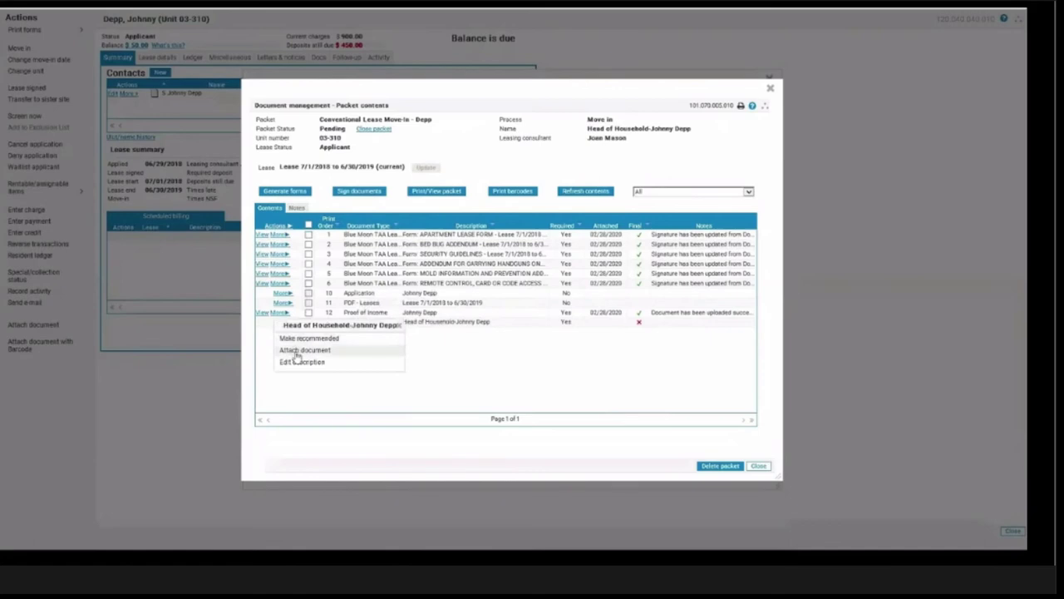
left_click(298, 352)
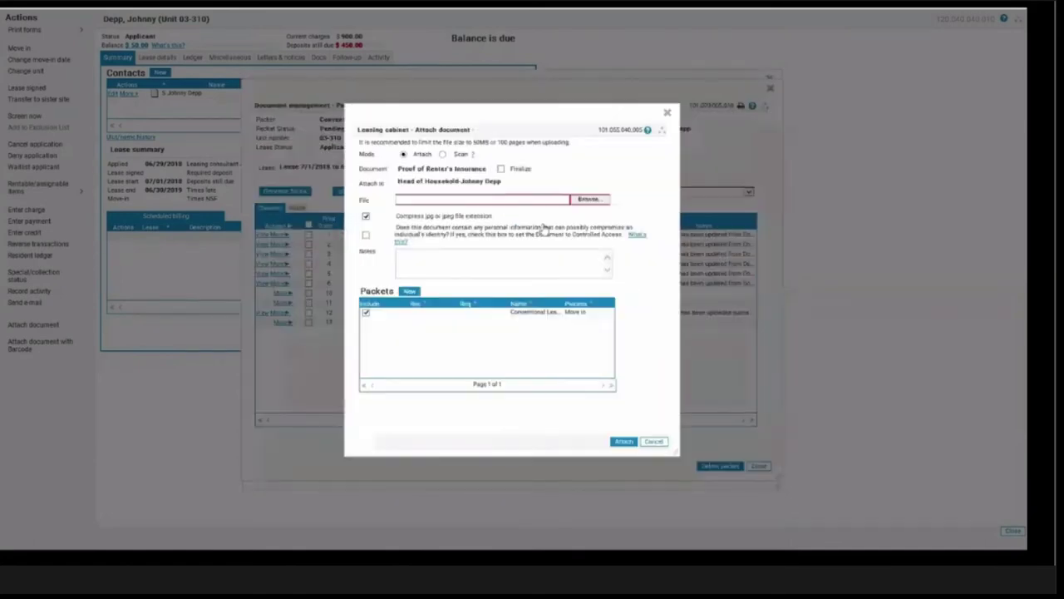
left_click(584, 203)
double_click(154, 68)
left_click(501, 169)
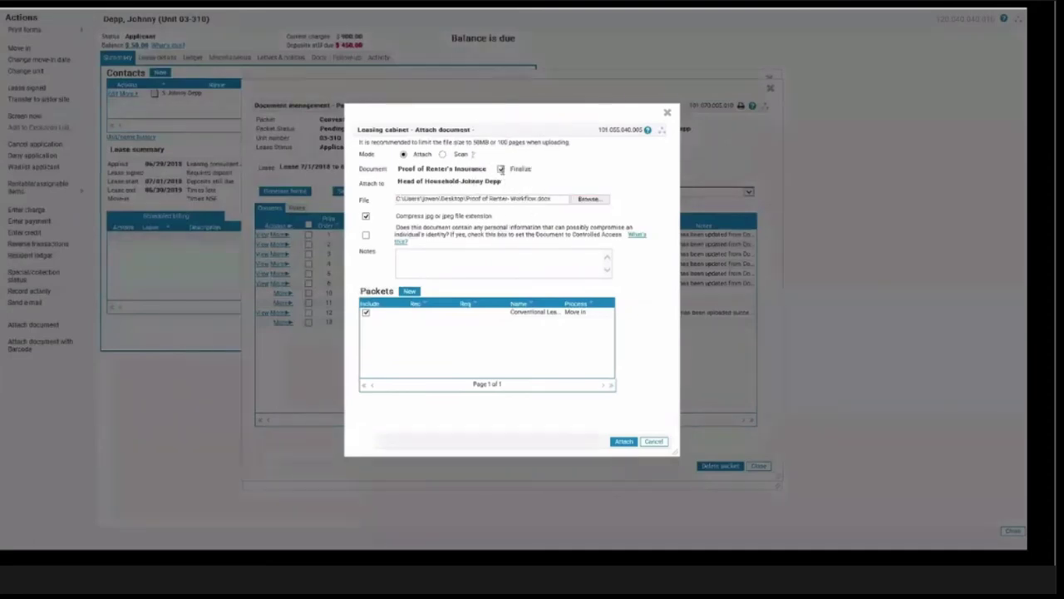
left_click(623, 443)
left_click(586, 193)
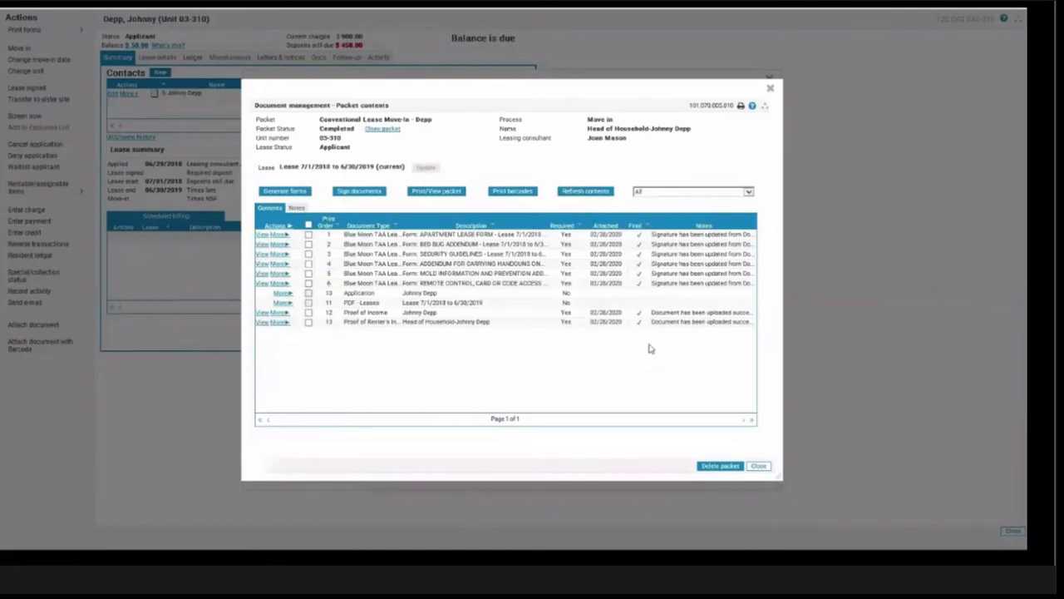
Check the Final mark on the Proof of Renter's Insurance item and close the packet contents
left_click(640, 327)
left_click(641, 328)
left_click(770, 88)
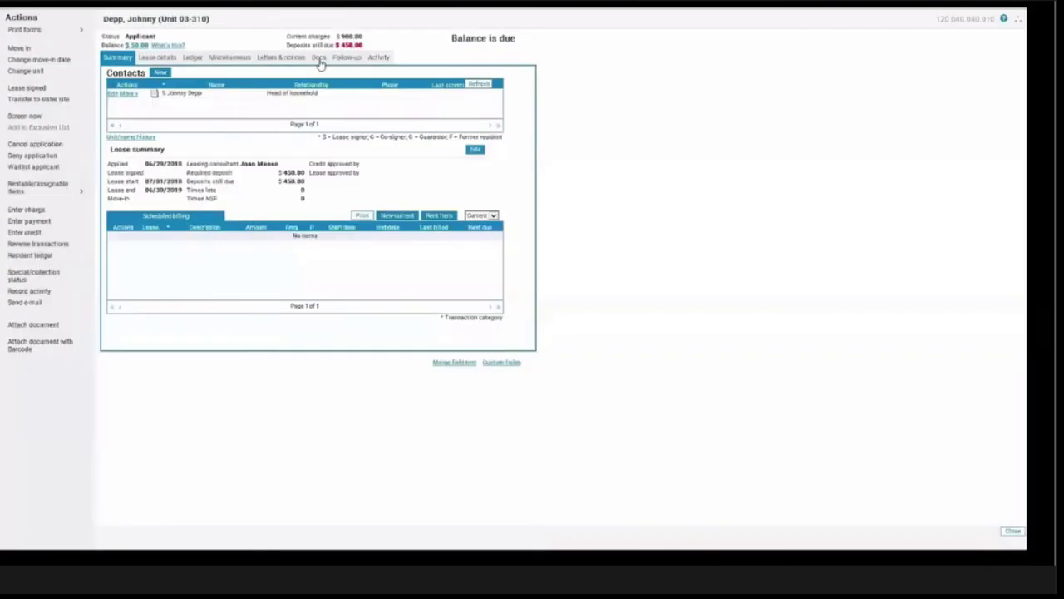
Open the Conventional Lease Move-In packet from the Packets folder in the applicant's stored documents
left_click(319, 58)
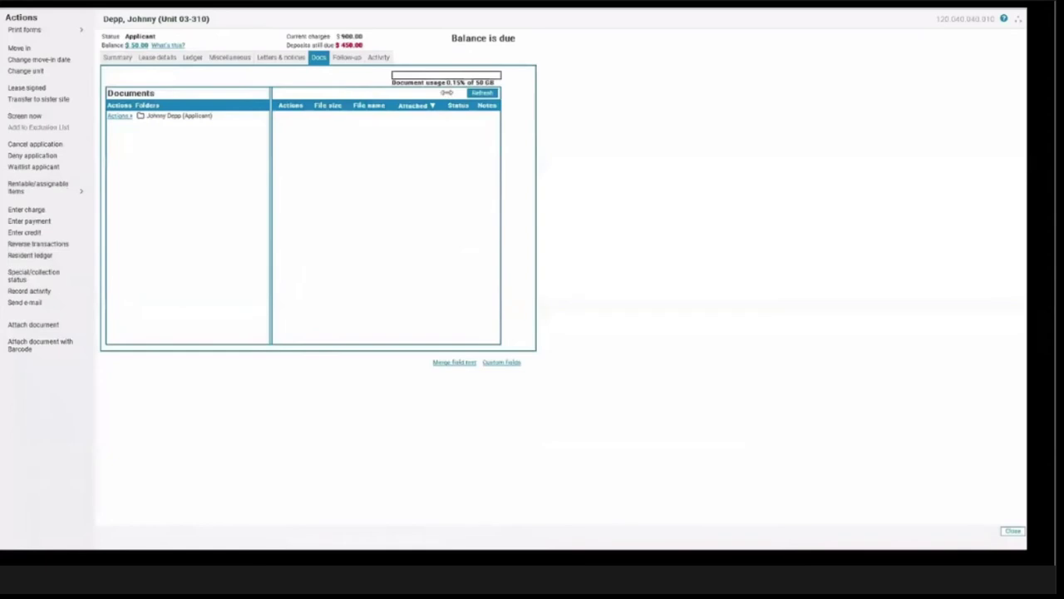
left_click(446, 86)
left_click(169, 122)
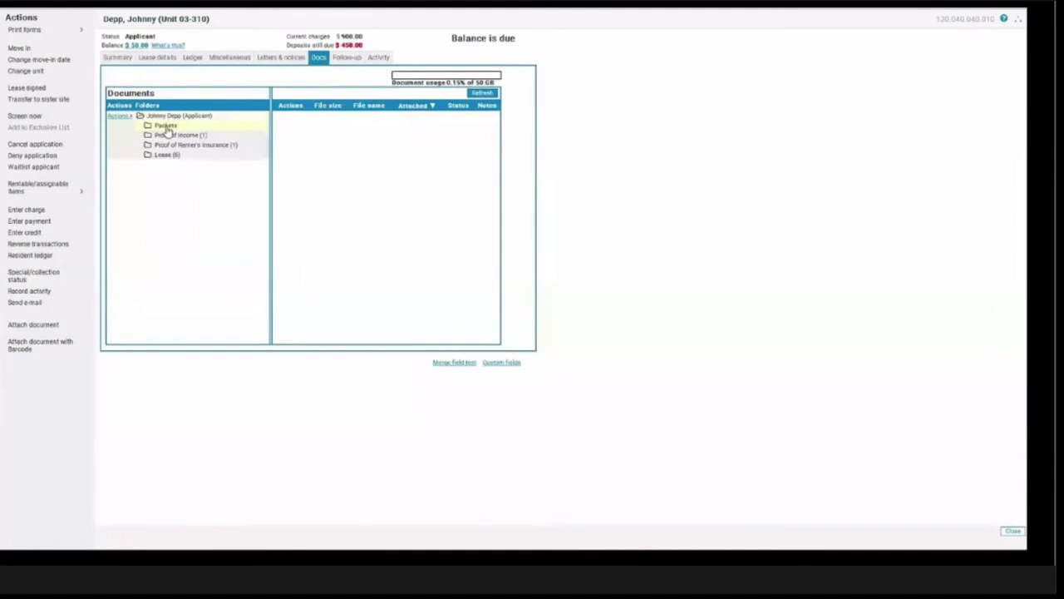
left_click(163, 126)
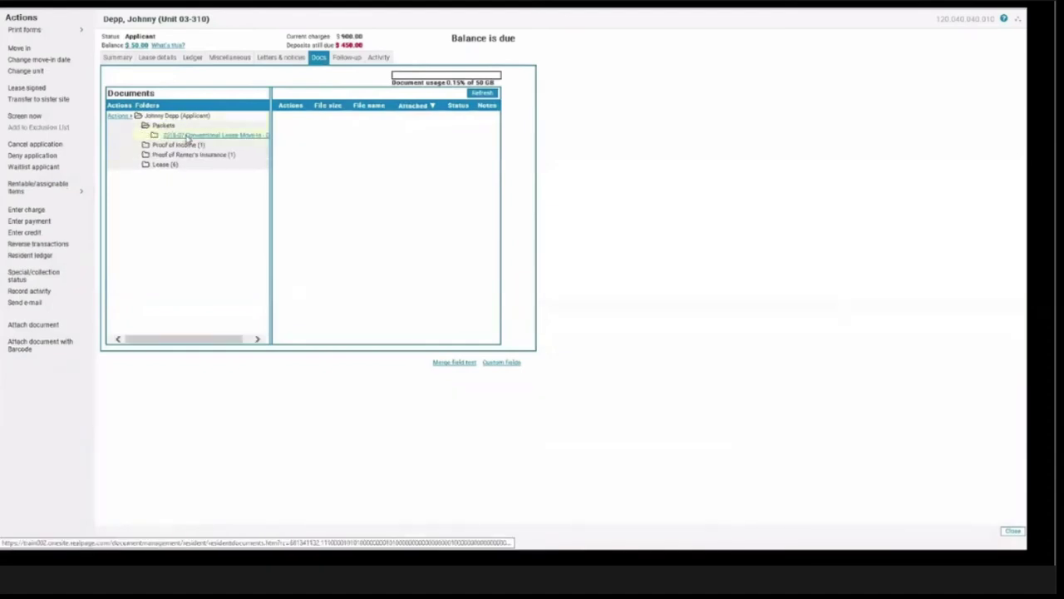
left_click(186, 136)
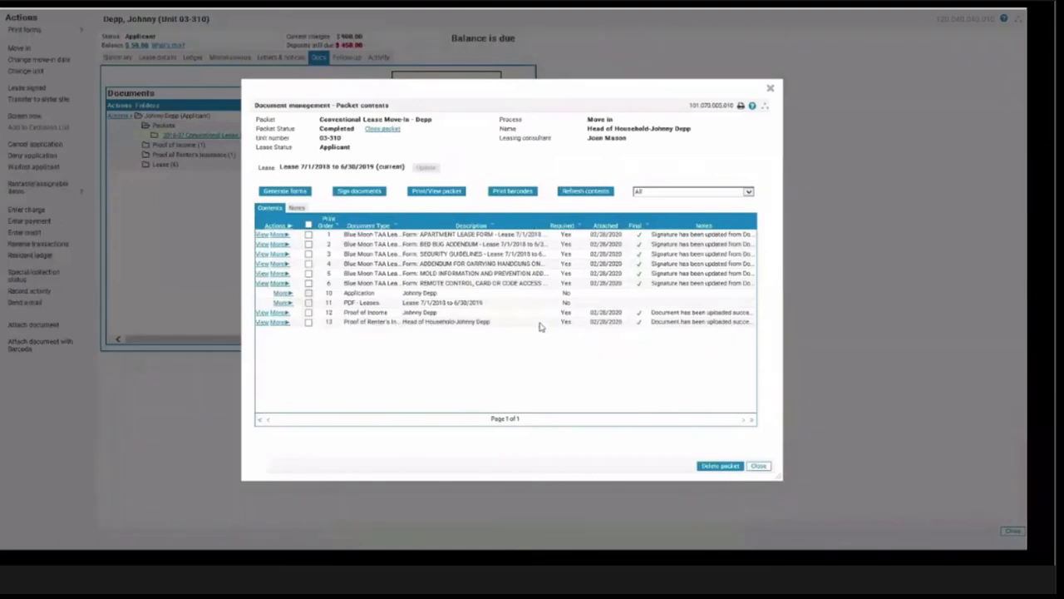
Delete the Conventional Lease Move-In packet, confirm the deletion, and close the packet contents
left_click(719, 467)
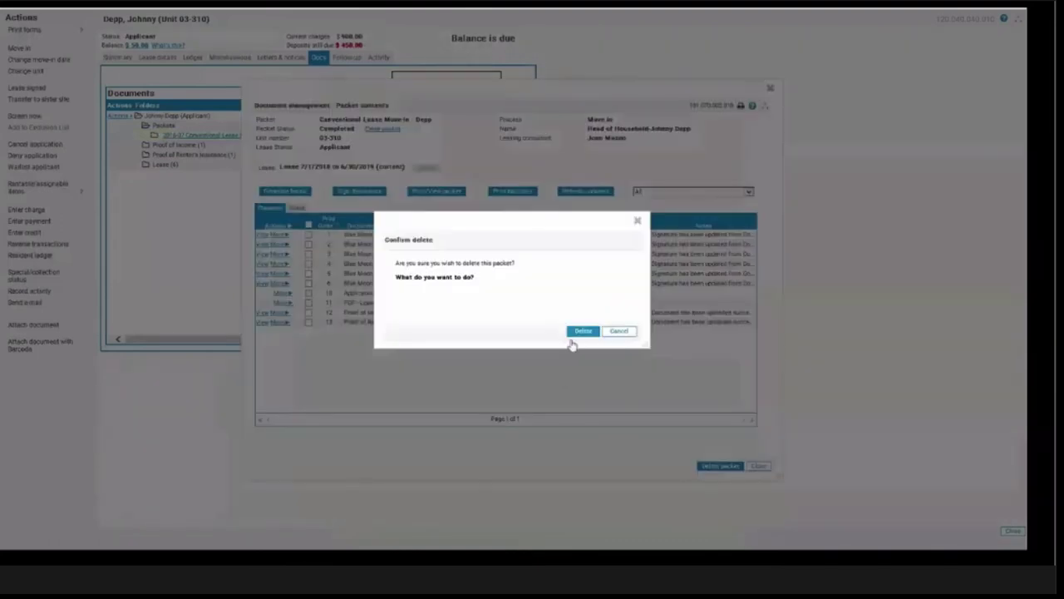
left_click(579, 334)
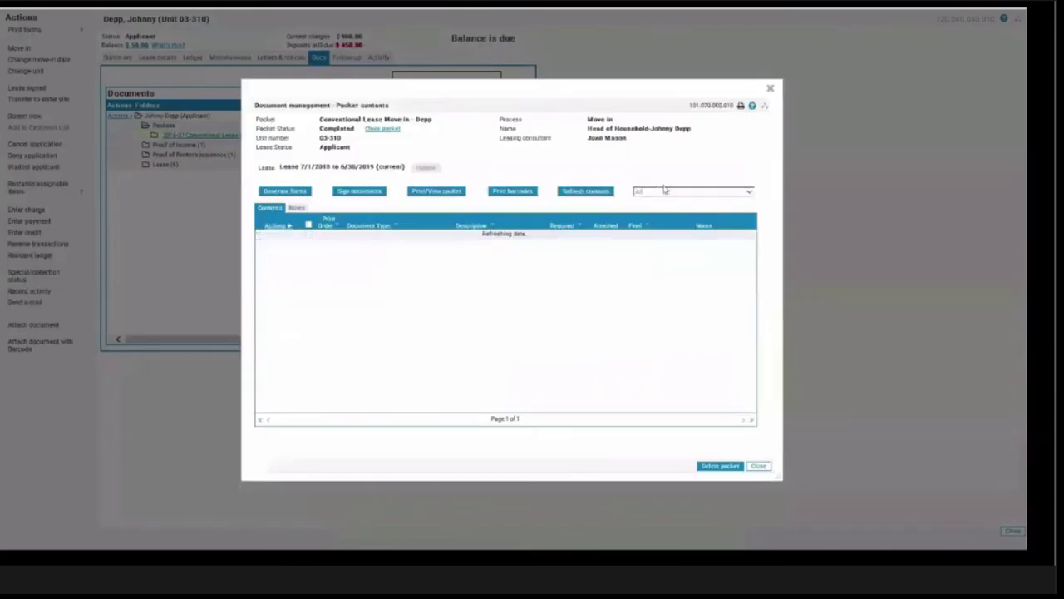
left_click(770, 87)
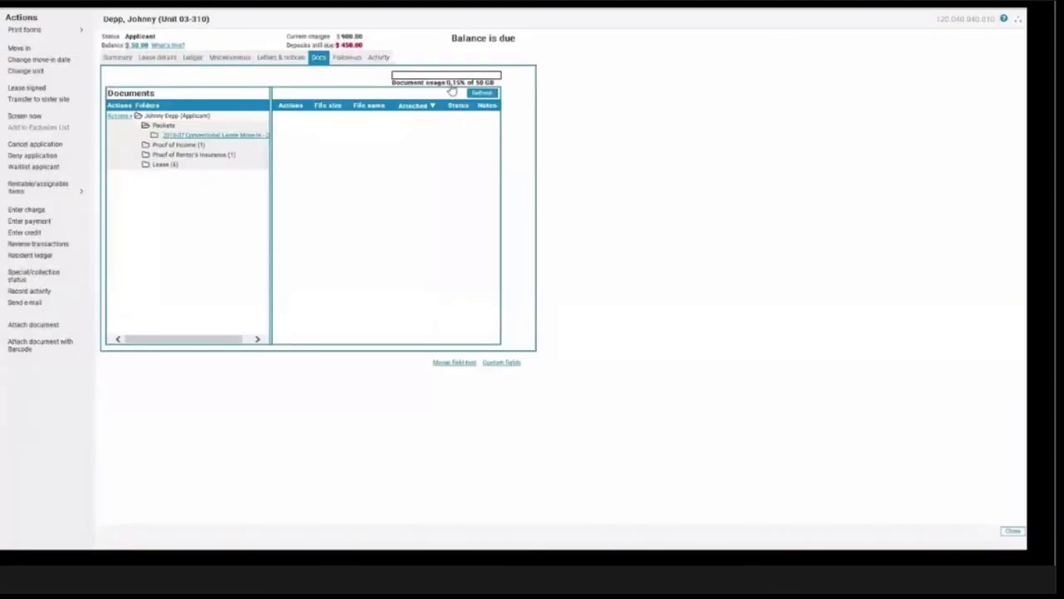
Reload the applicant's stored documents and review the signed files in the Lease 7/1/2018 to 6/30/2019 folder
left_click(282, 60)
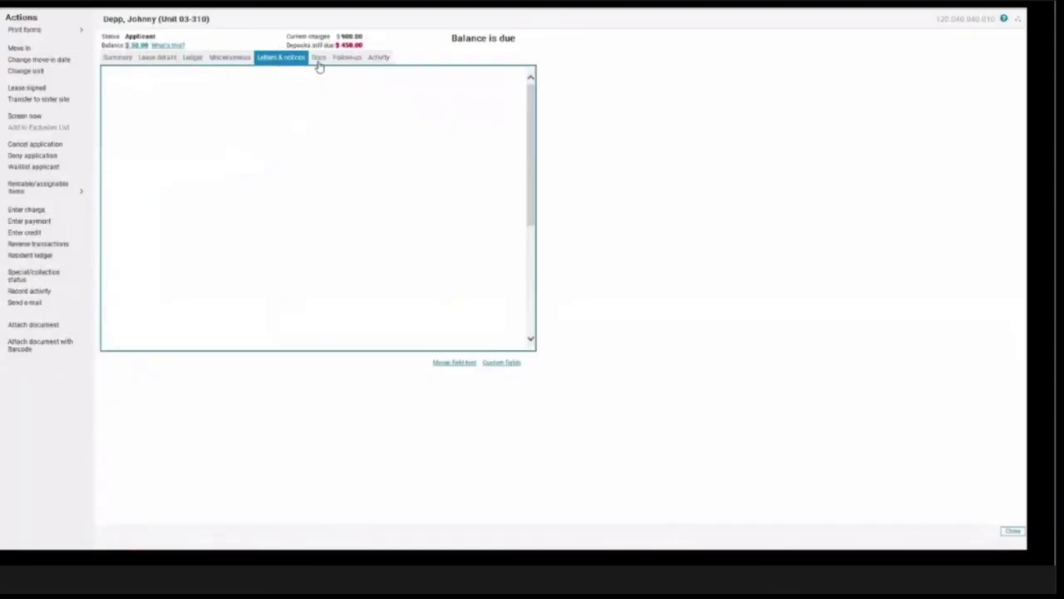
left_click(319, 60)
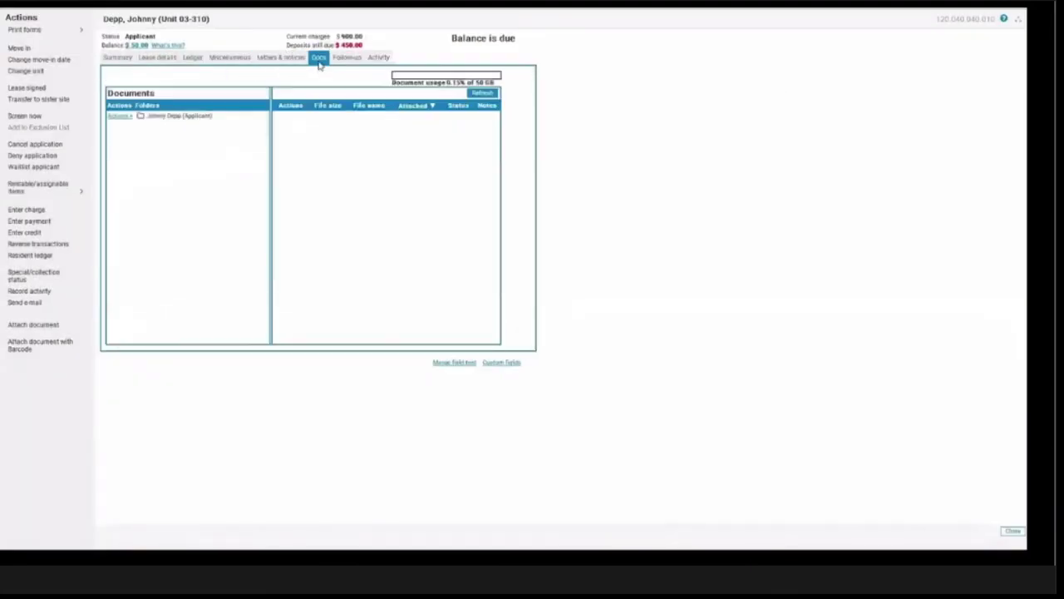
left_click(456, 86)
left_click(153, 119)
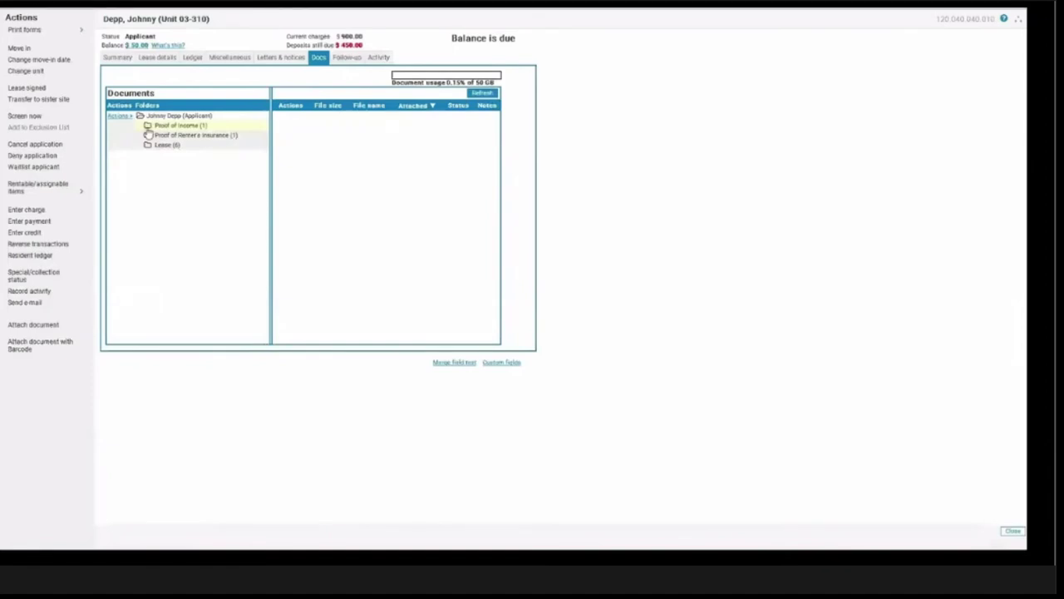
left_click(156, 145)
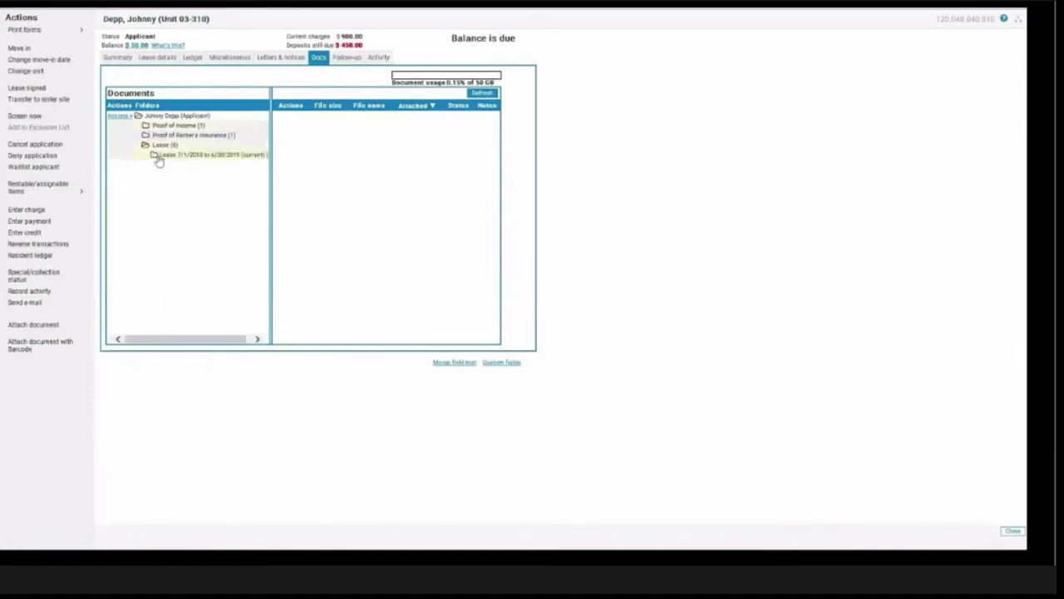
left_click(162, 156)
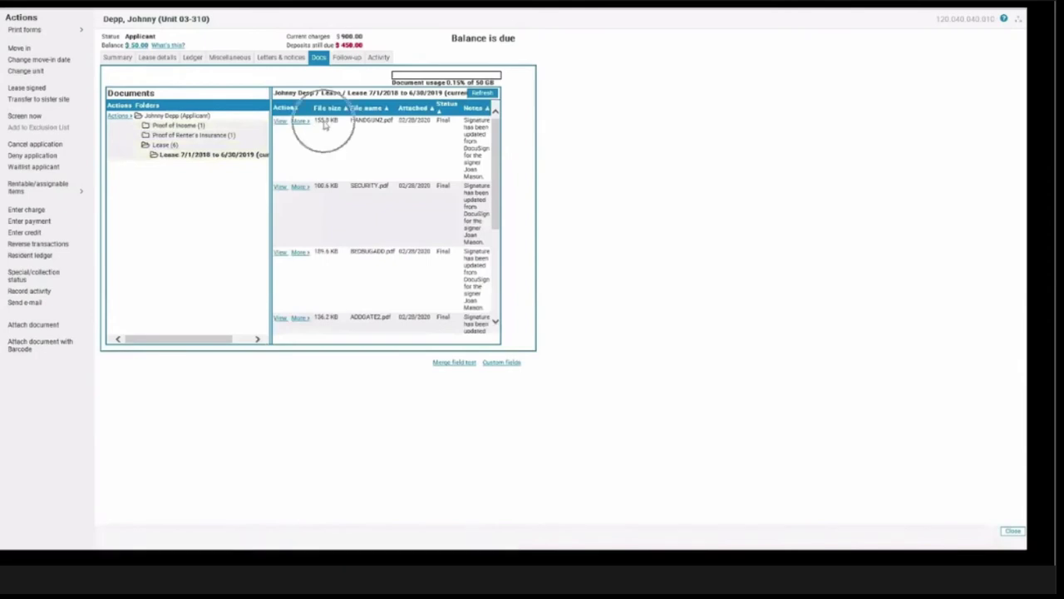
left_click(325, 189)
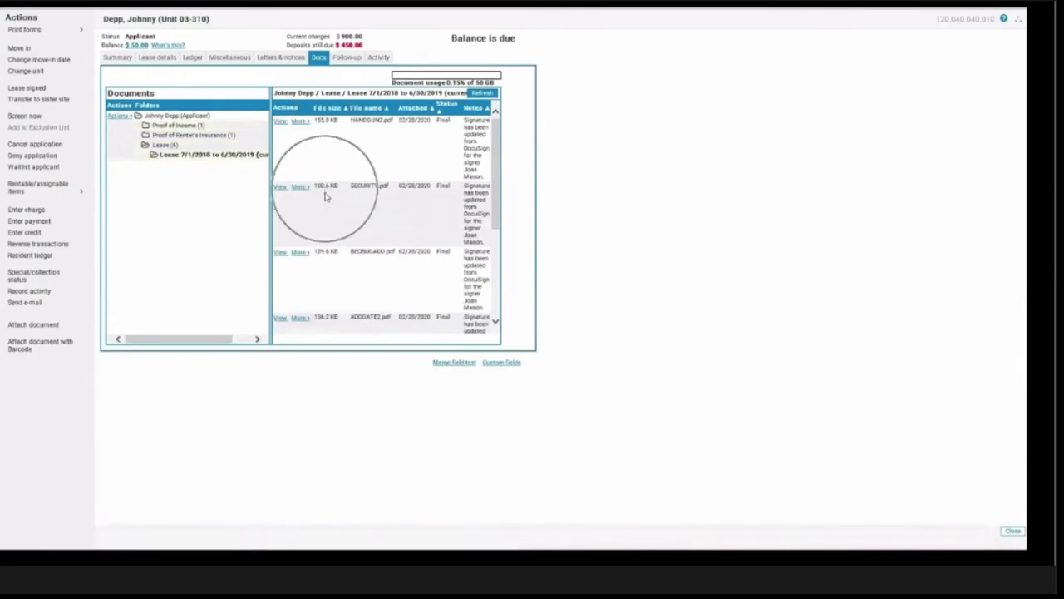
left_click(328, 255)
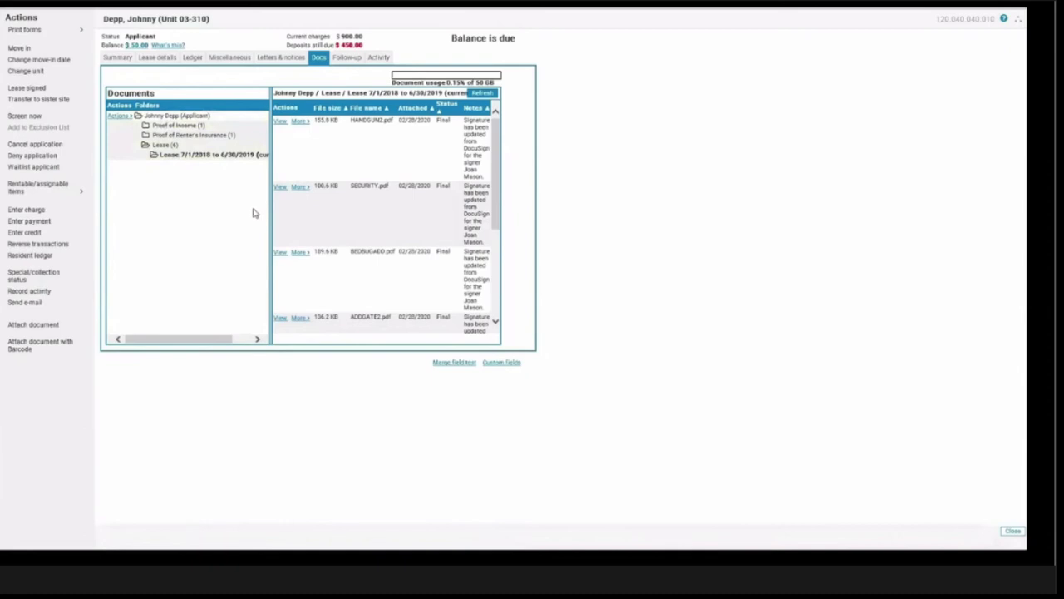
left_click(177, 161)
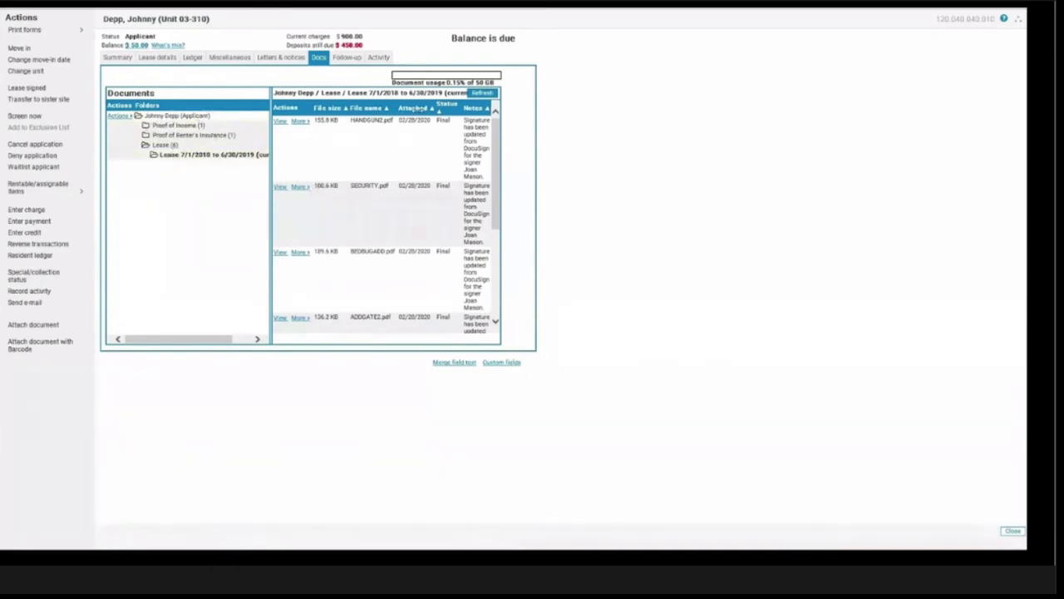
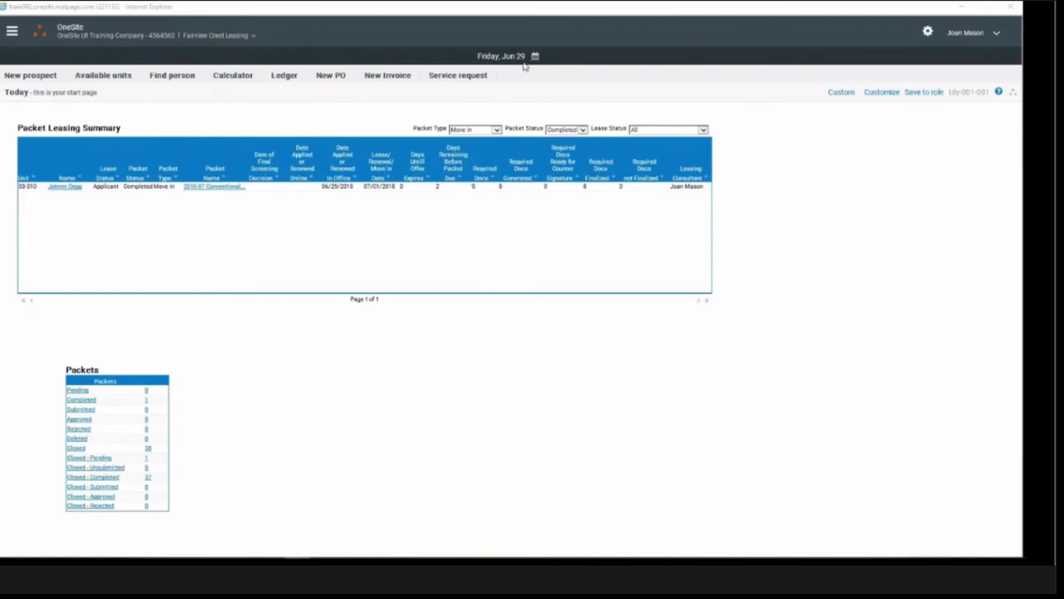
Examine the move-in date and Days Until Offer Expires columns of the completed move-in packet, and the available packet types
left_click(370, 193)
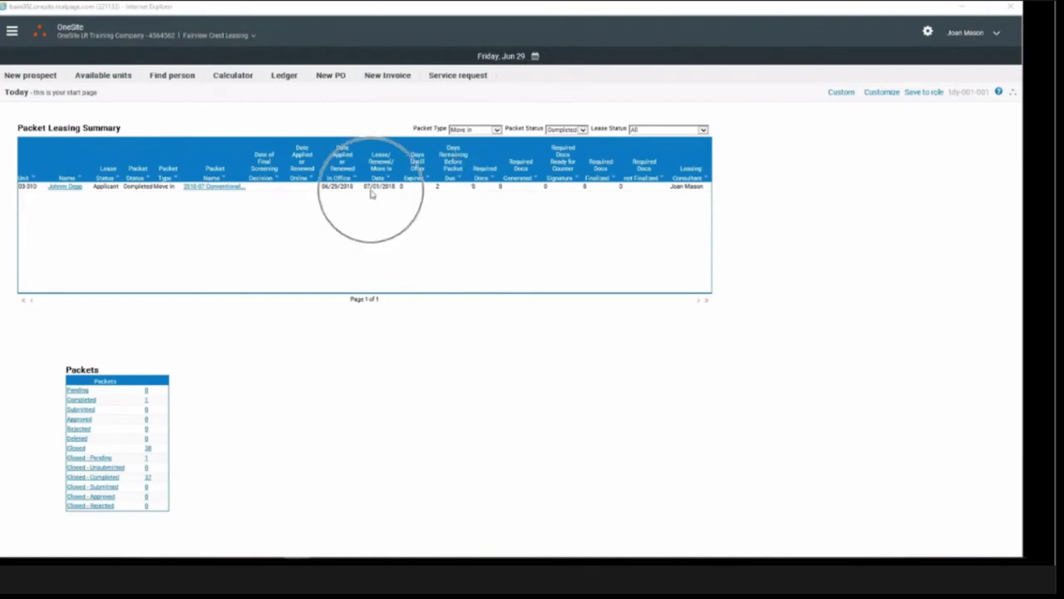
left_click(416, 198)
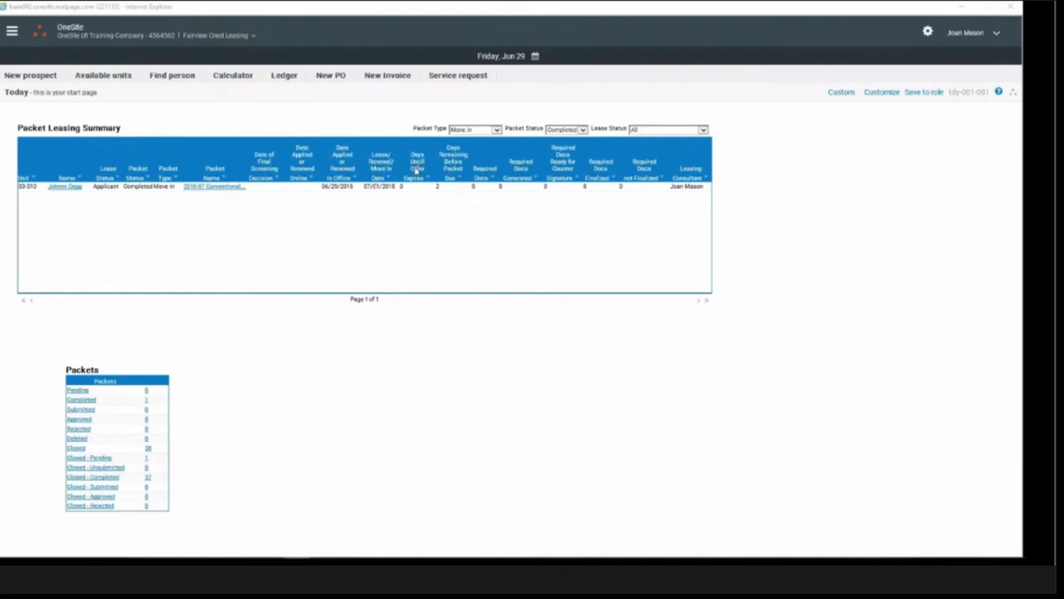
left_click(410, 186)
left_click(417, 180)
left_click(410, 185)
left_click(402, 190)
left_click(487, 131)
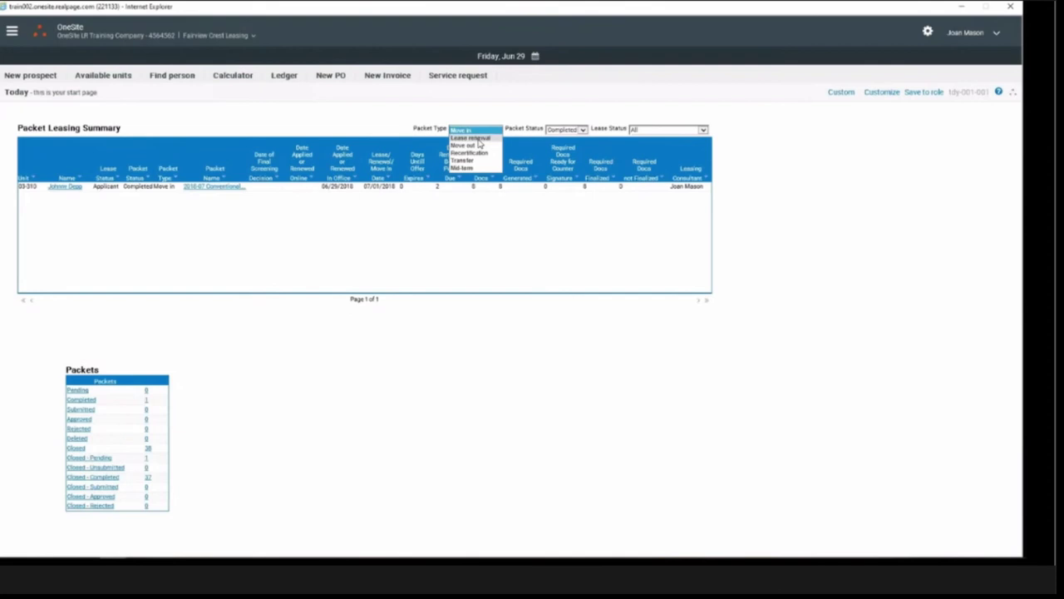
left_click(74, 134)
List the property's residents by the Residents status and open the record for unit 04-403
left_click(13, 31)
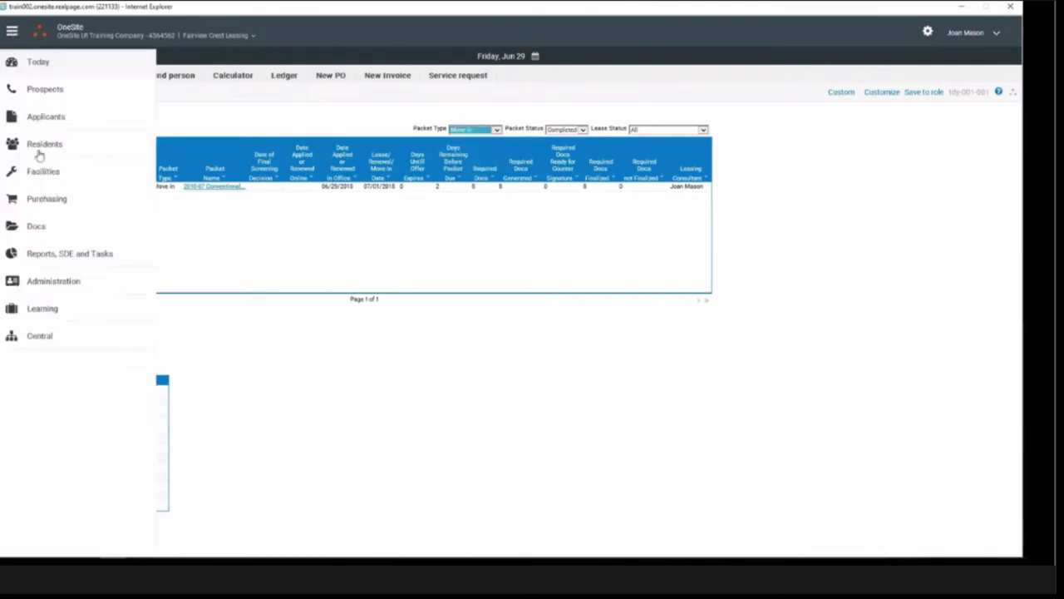
left_click(38, 154)
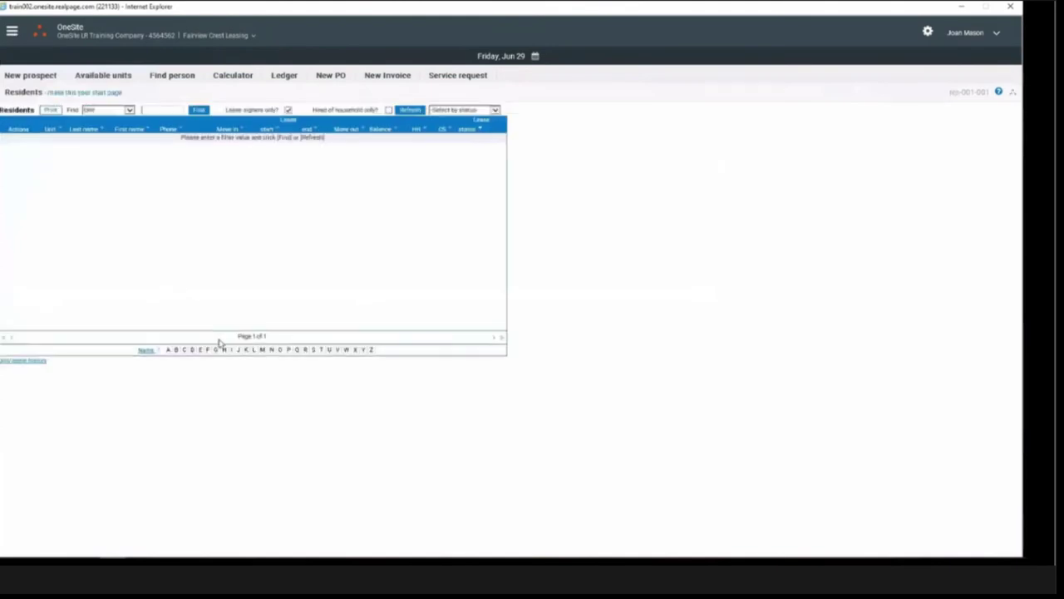
left_click(464, 110)
left_click(200, 111)
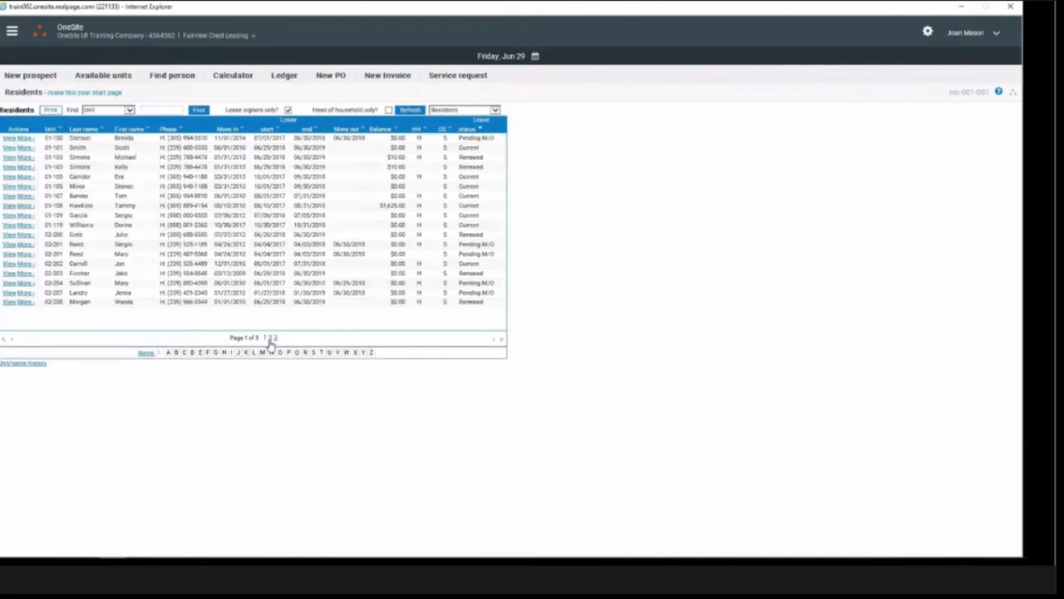
left_click(119, 242)
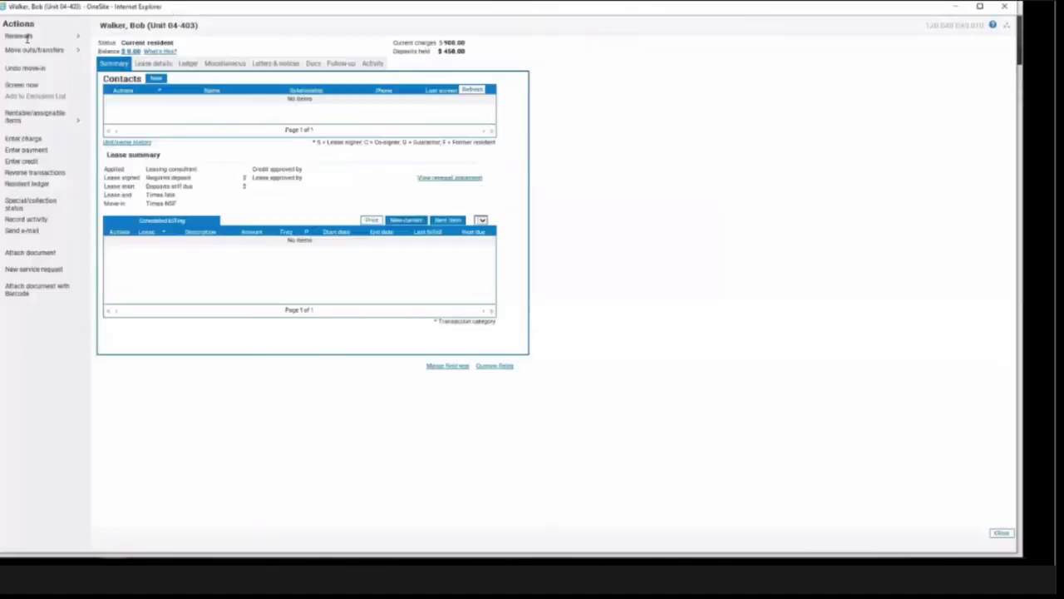
Start generating a renewal offer for the unit 04-403 resident and add a 6 month lease term at 900.00
left_click(29, 37)
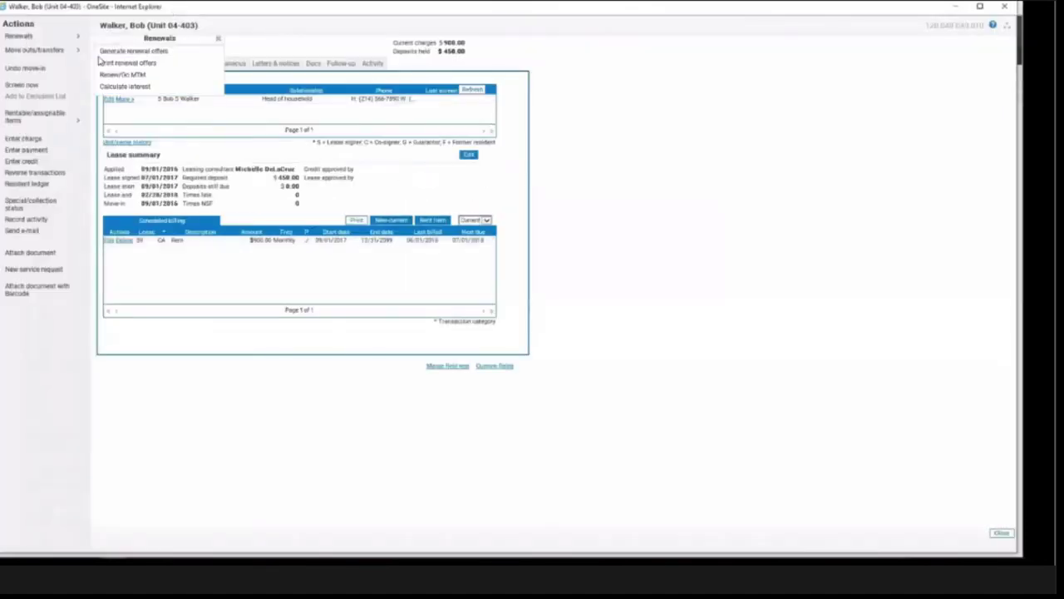
left_click(141, 50)
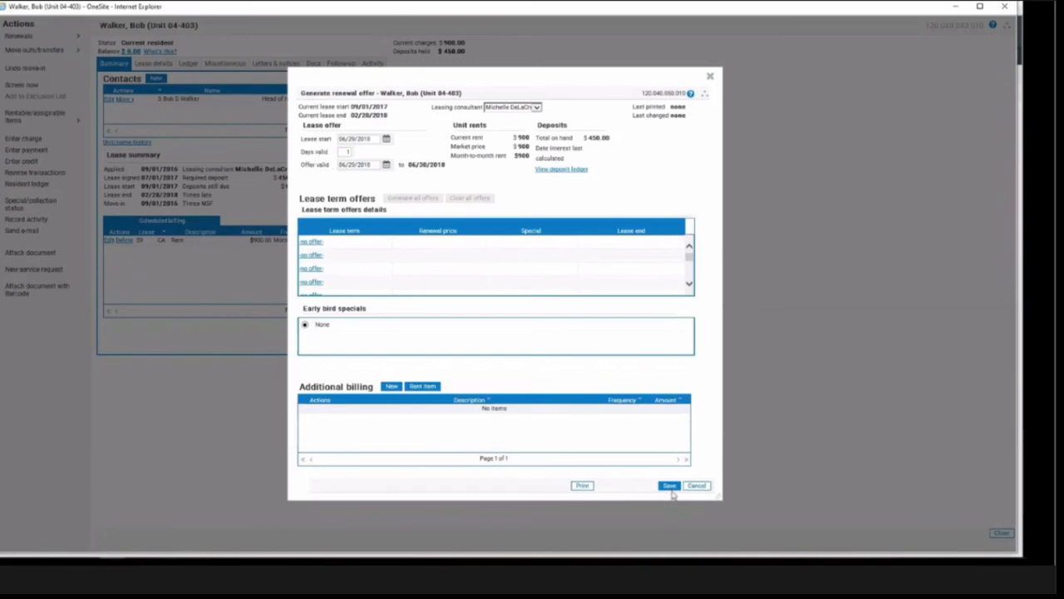
left_click(323, 251)
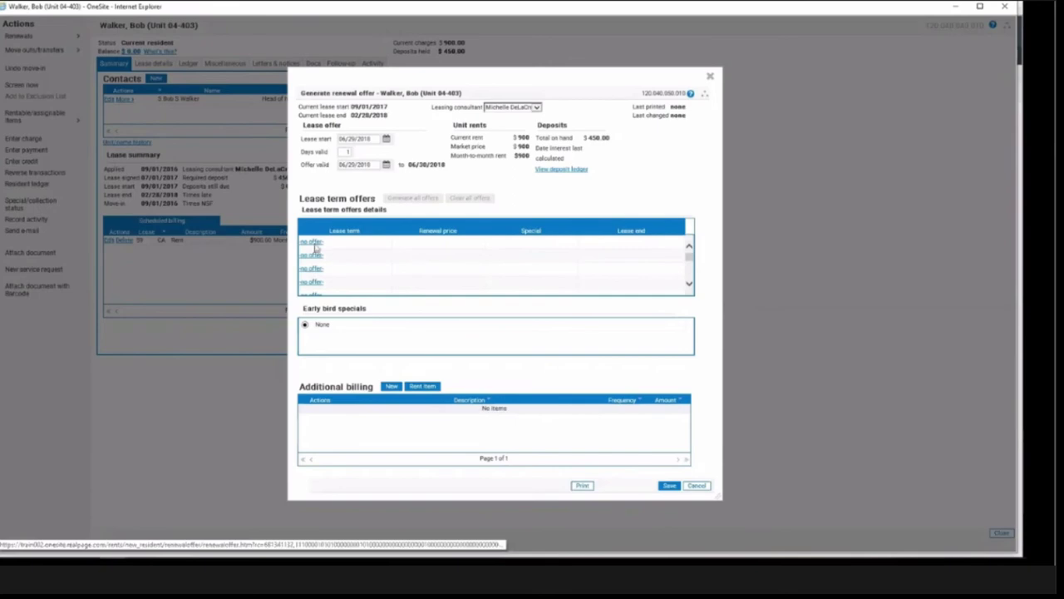
left_click(476, 259)
left_click(472, 273)
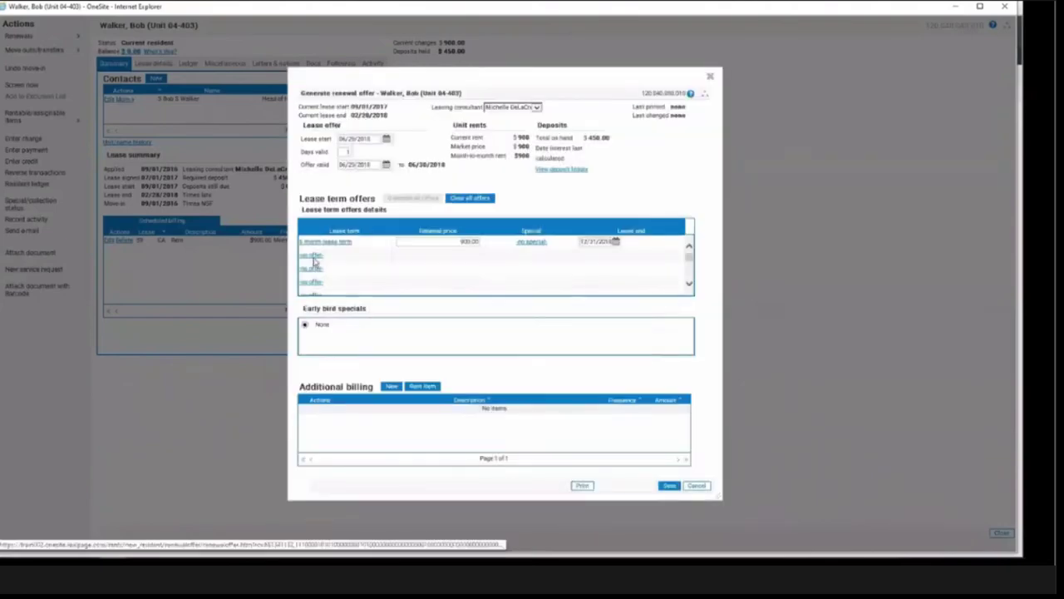
Add a 12 month lease term at 900.00 to the renewal offer, overriding the lease expiration percentage limit
left_click(319, 269)
left_click(470, 258)
left_click(470, 278)
left_click(570, 339)
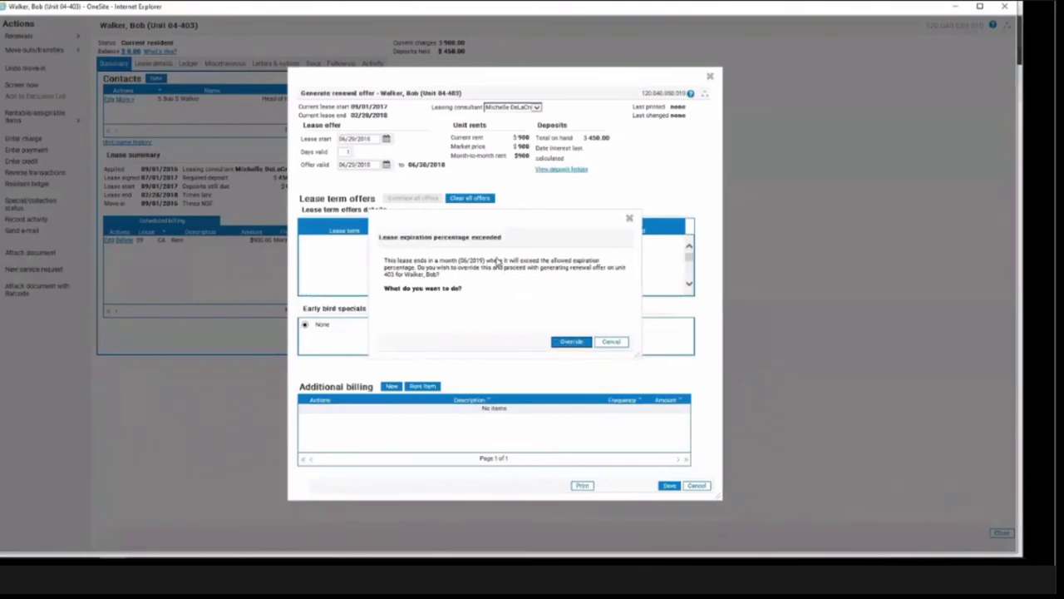
key("Return")
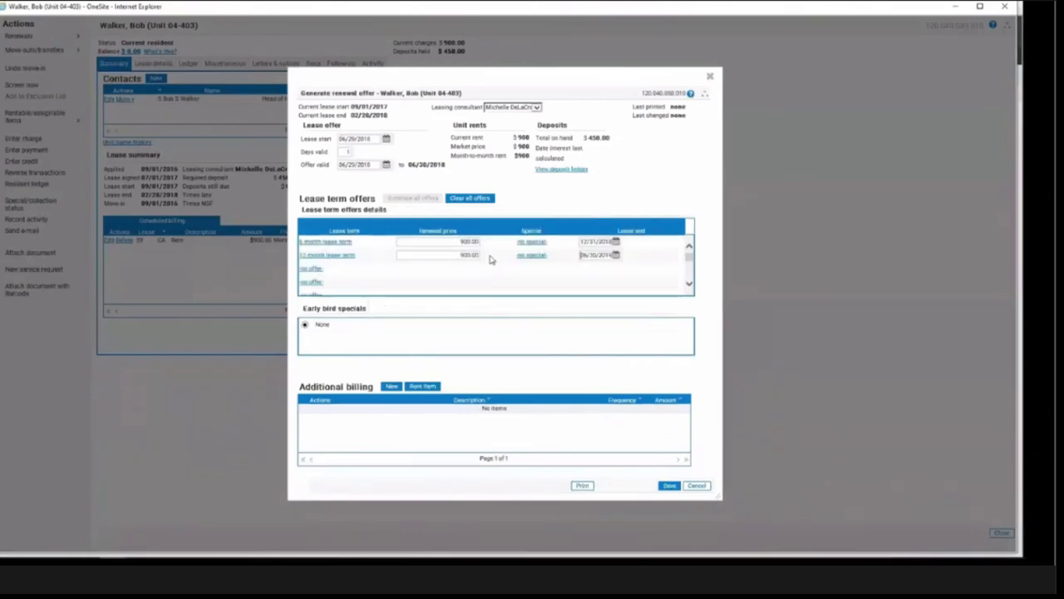
Check the additional billing section and save the renewal offer with its 6 and 12 month lease terms
left_click(349, 403)
left_click(155, 231)
left_click(334, 388)
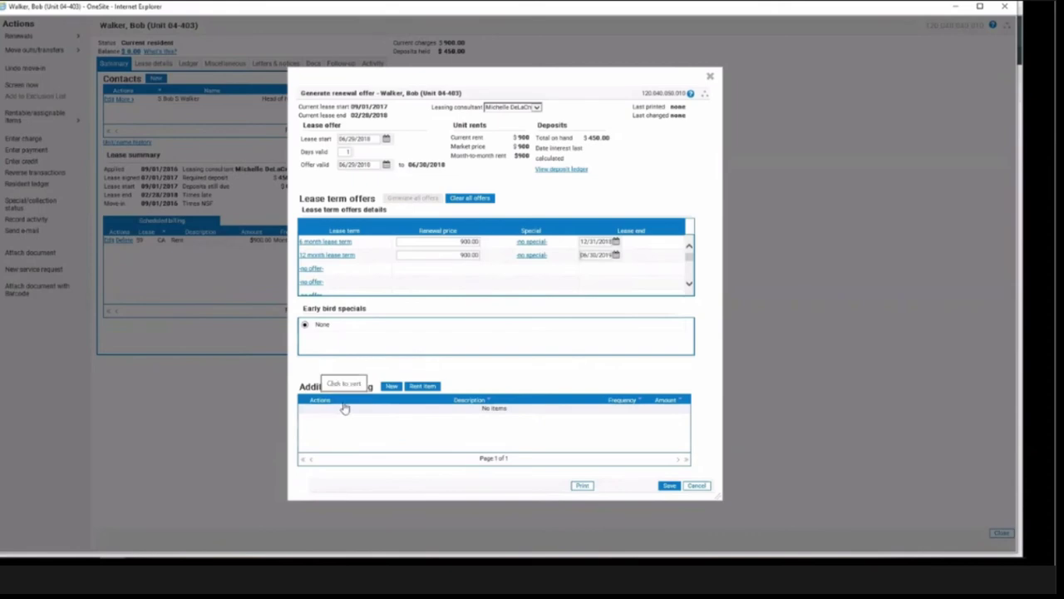
left_click(669, 489)
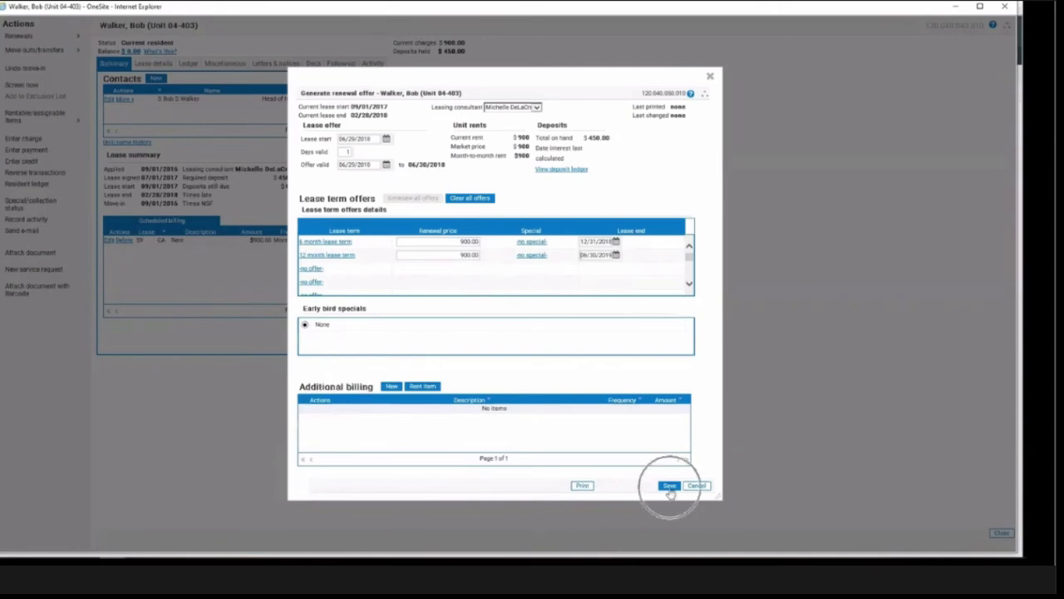
left_click(670, 492)
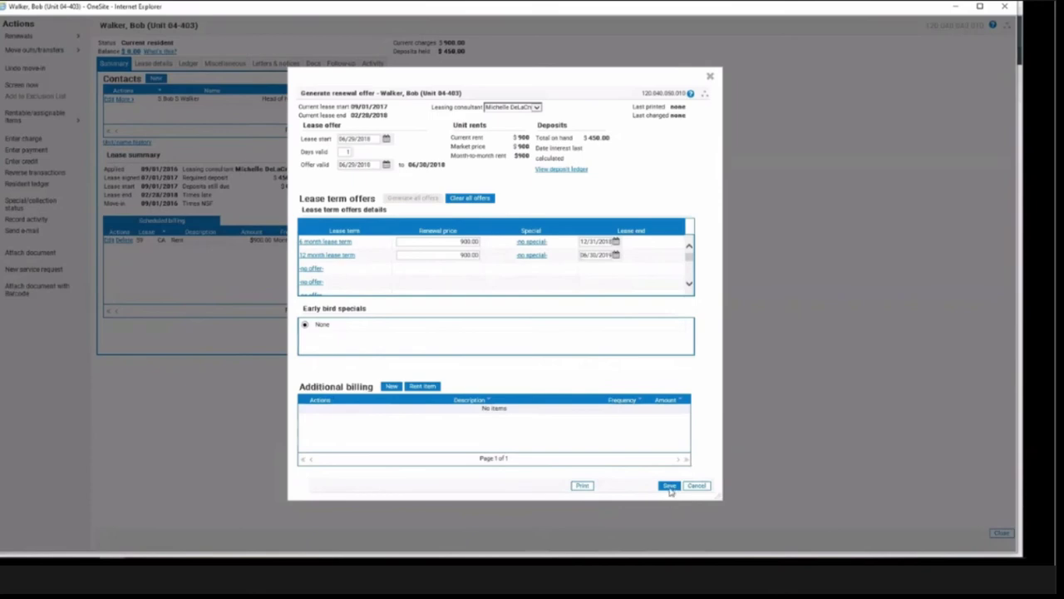
left_click(573, 338)
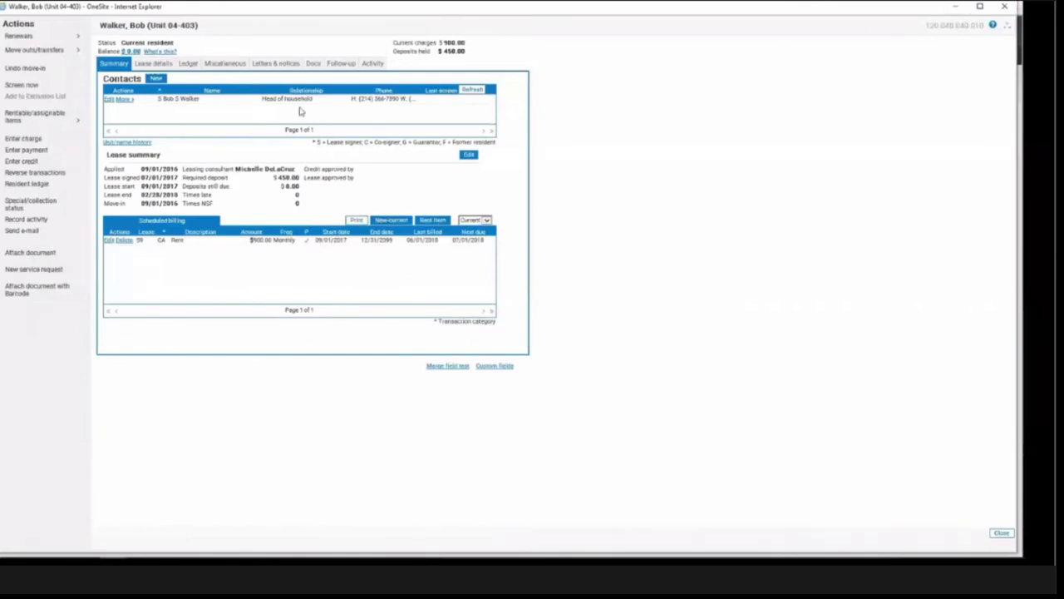
Close the resident record, return to the Today page, and filter the Packet Leasing Summary to the Lease renewal packet type
left_click(170, 105)
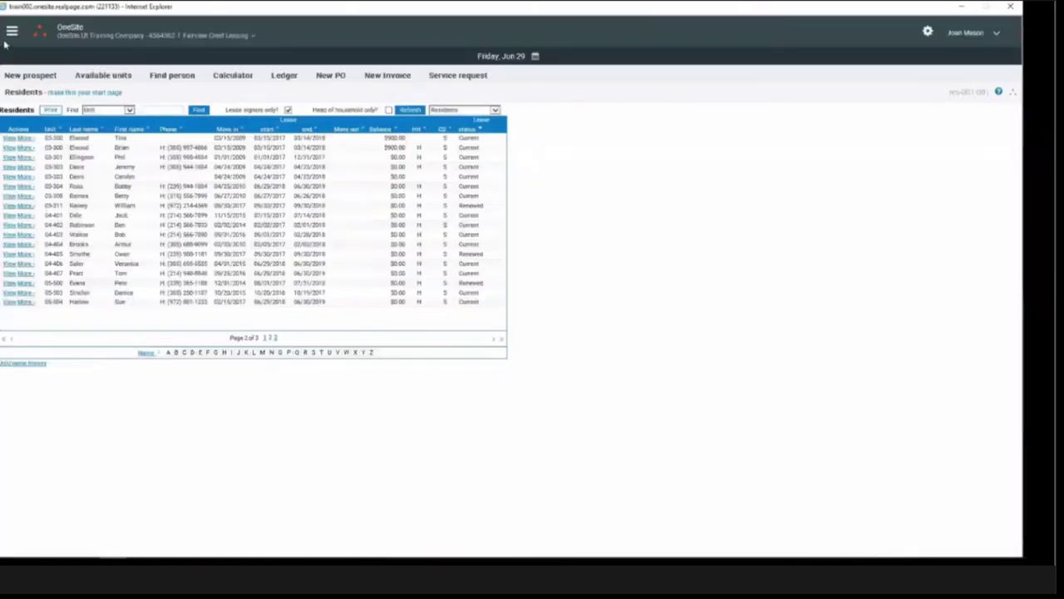
left_click(11, 31)
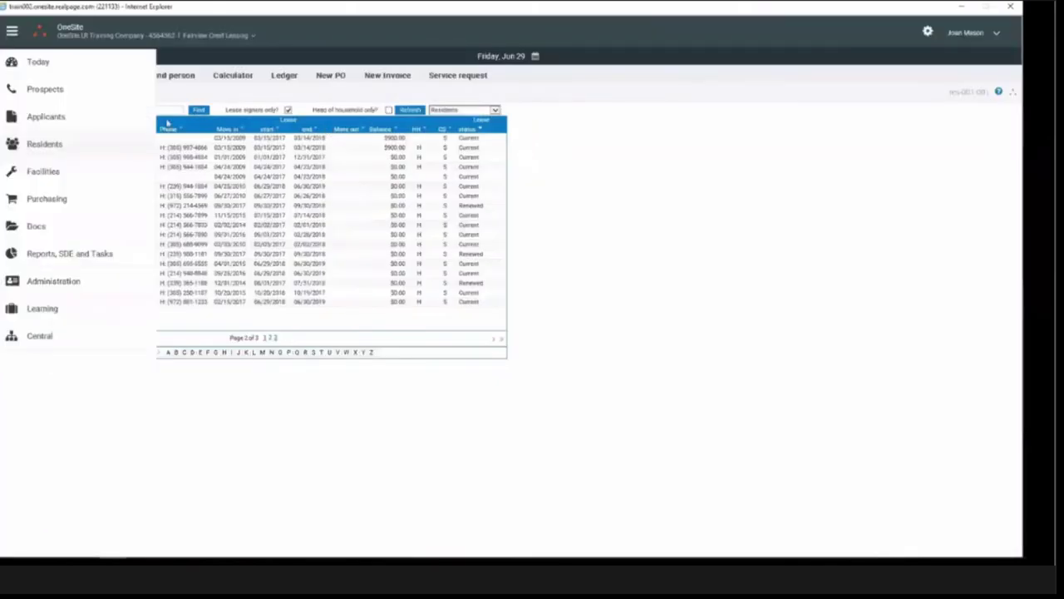
left_click(38, 65)
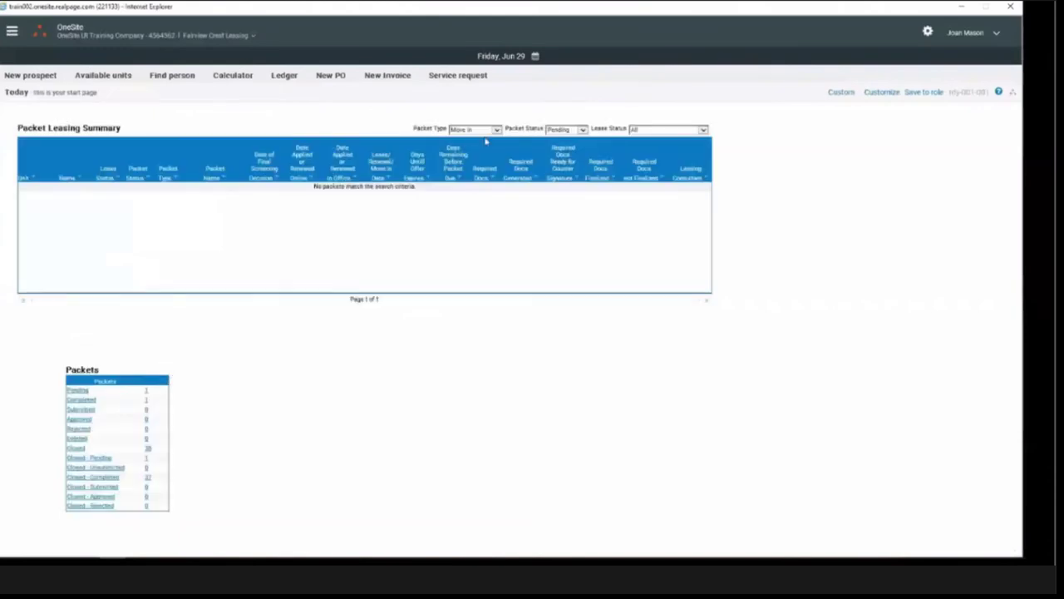
left_click(478, 130)
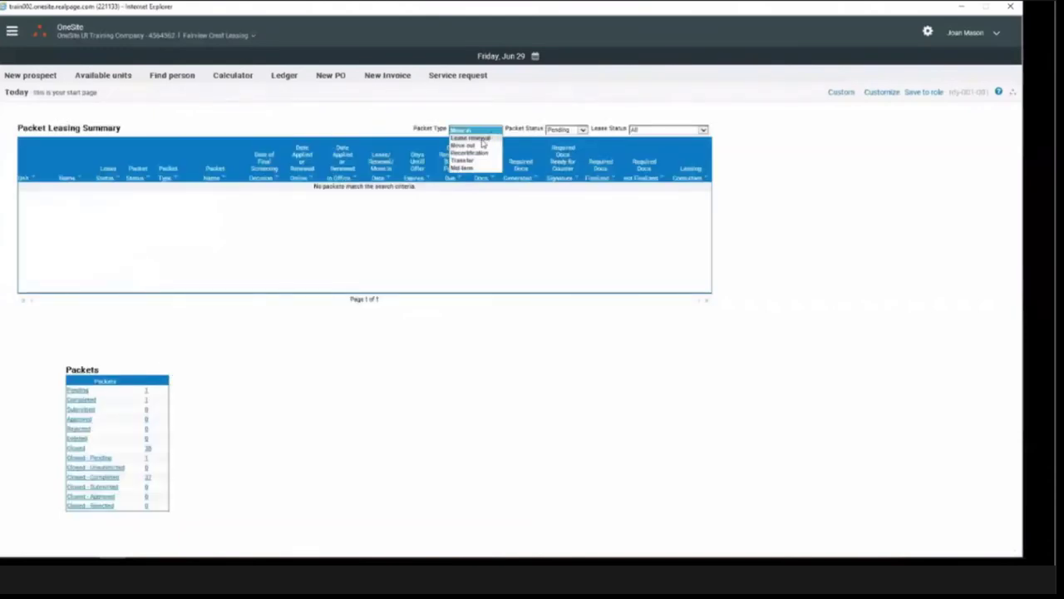
left_click(480, 138)
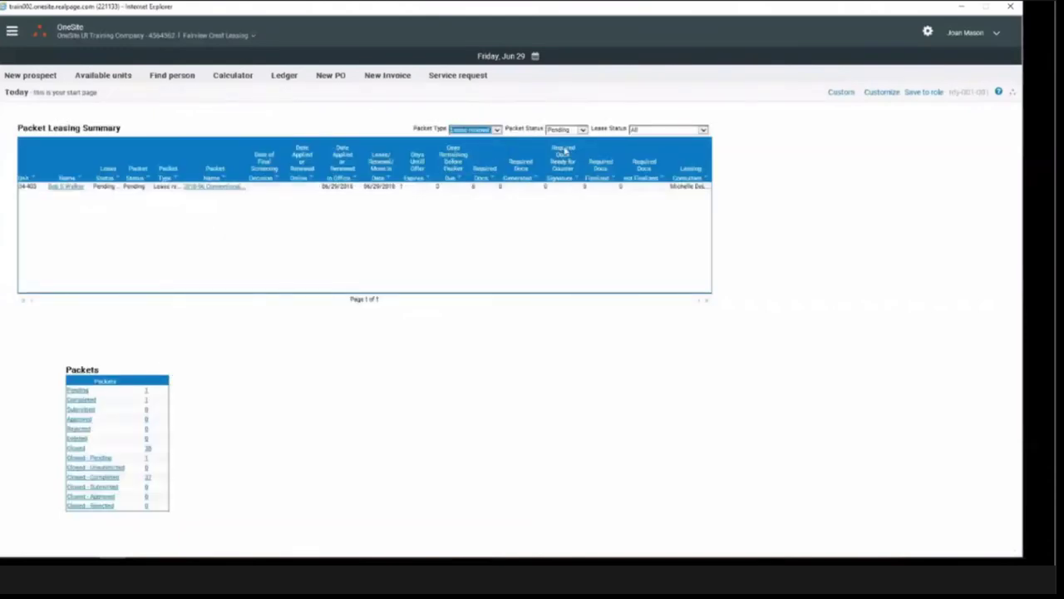
Examine the pending lease renewal packet's status, Days Until Offer Expires, required documents and counter signature columns
left_click(565, 136)
left_click(418, 161)
left_click(427, 184)
left_click(476, 192)
left_click(556, 193)
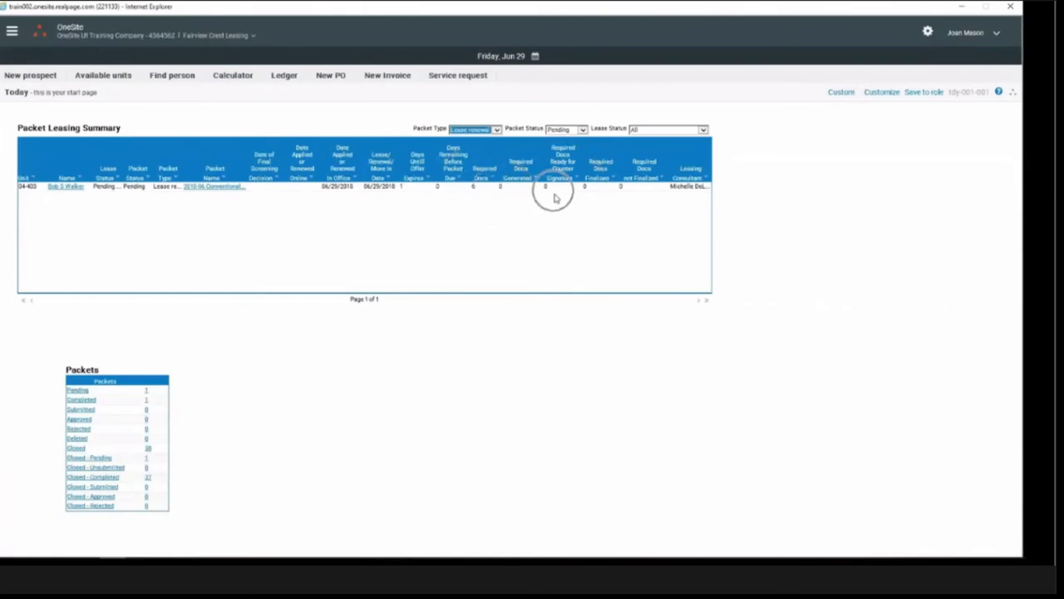
Open the resident's record from the pending lease renewal row and check its Renewals actions
left_click(623, 193)
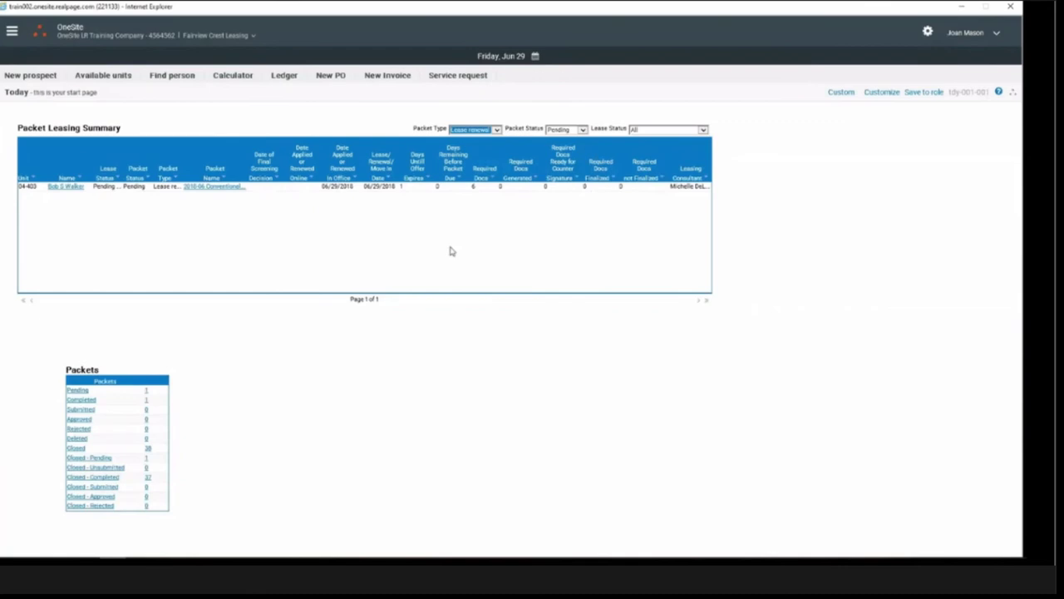
left_click(405, 194)
left_click(68, 187)
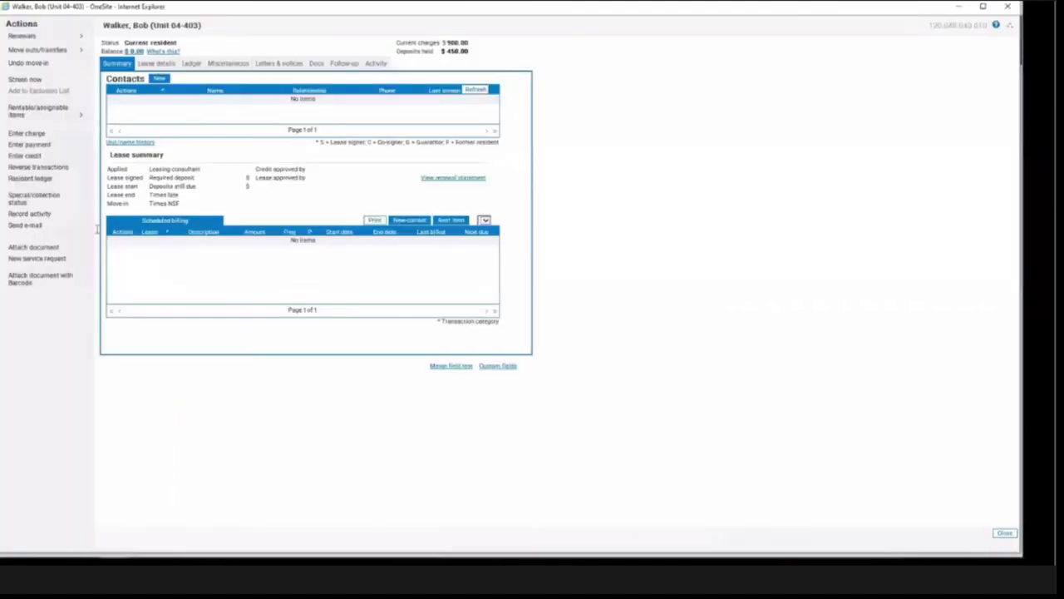
left_click(25, 38)
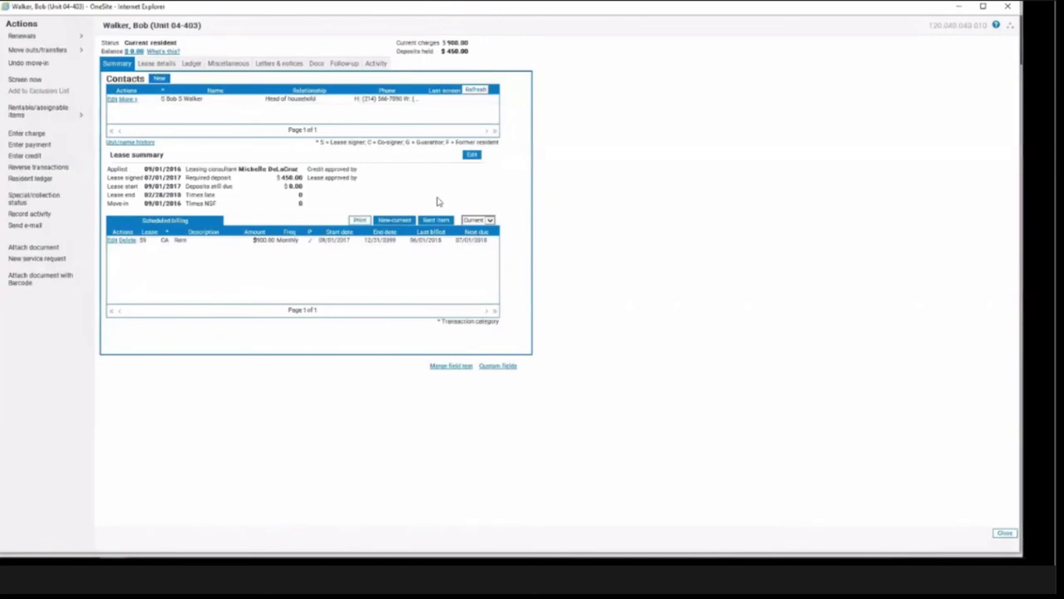
left_click(34, 38)
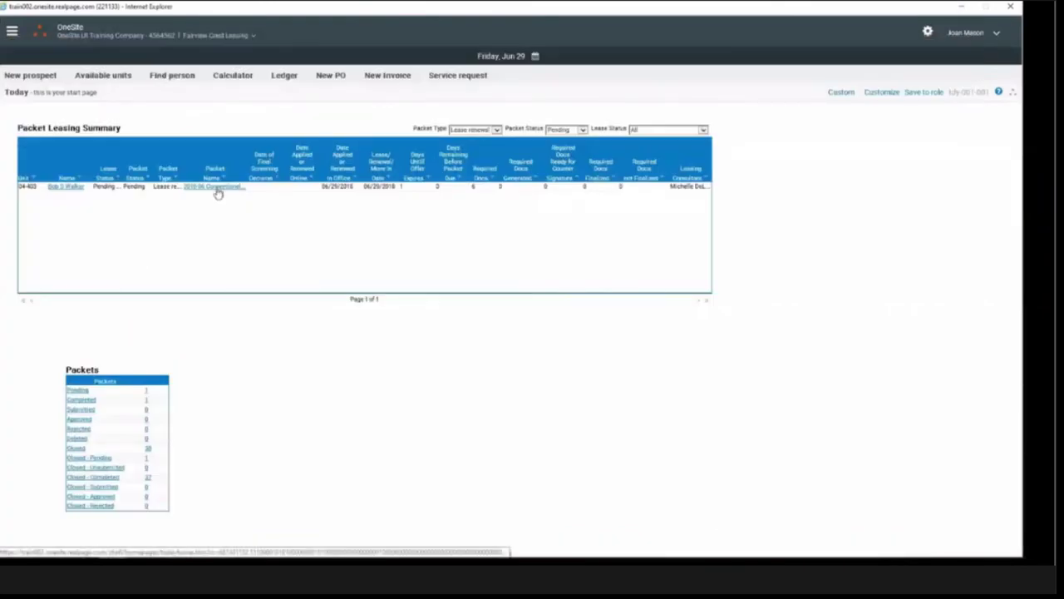
View the pending lease renewal packet's contents from the Packet Leasing Summary, close it, and return to the resident's record
left_click(216, 188)
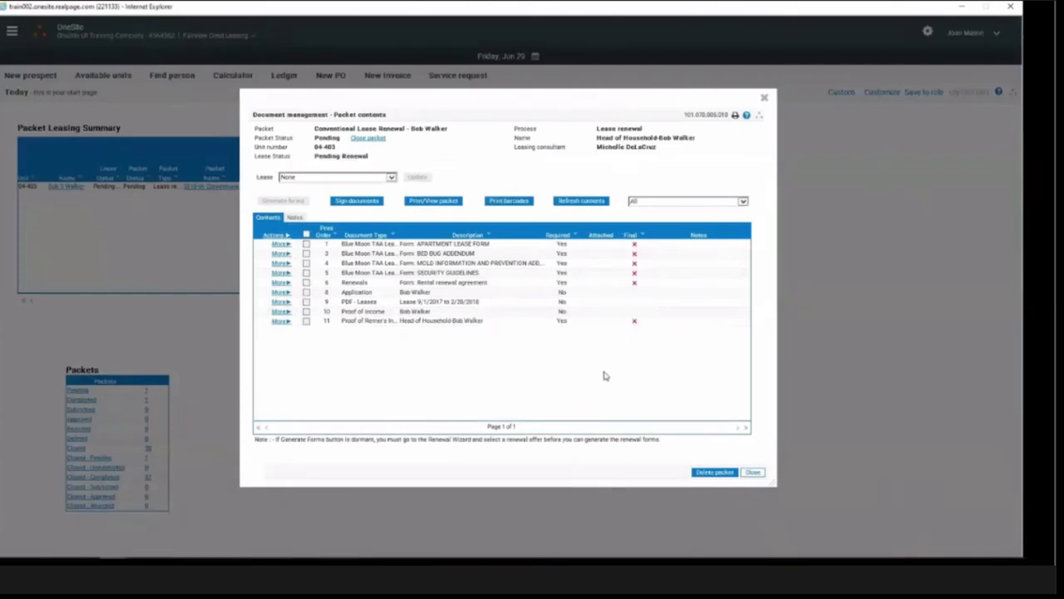
left_click(755, 473)
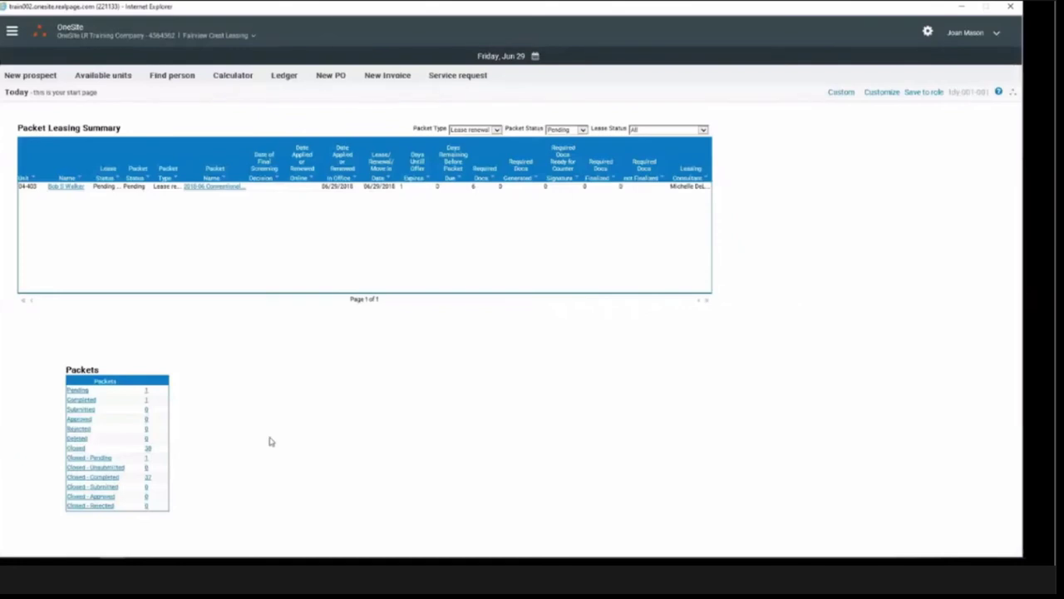
left_click(175, 523)
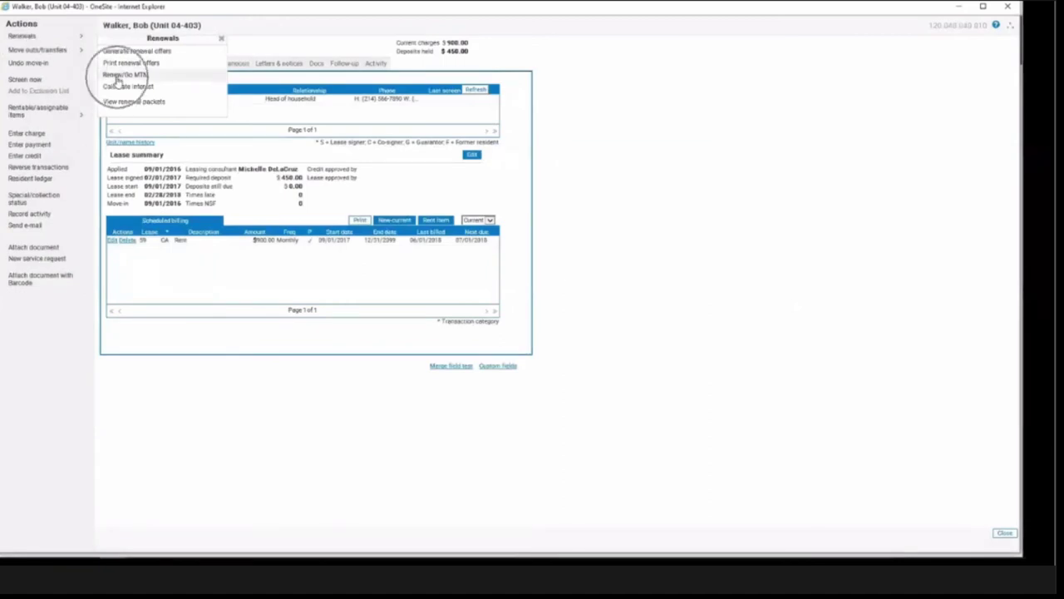
Start Renew/Go MTM for the resident and choose the 12 month offer
left_click(118, 81)
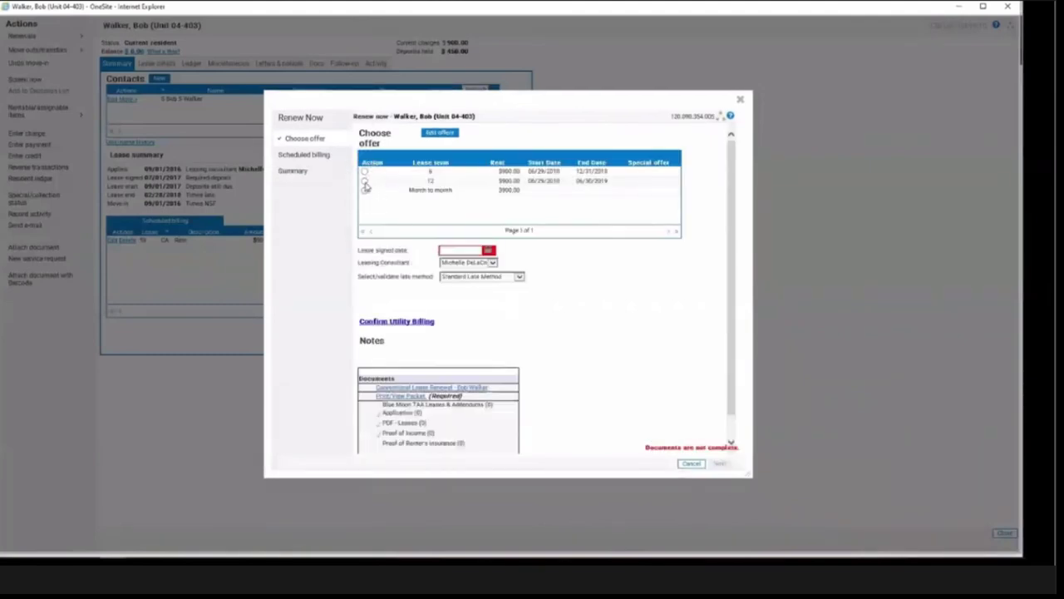
left_click(364, 181)
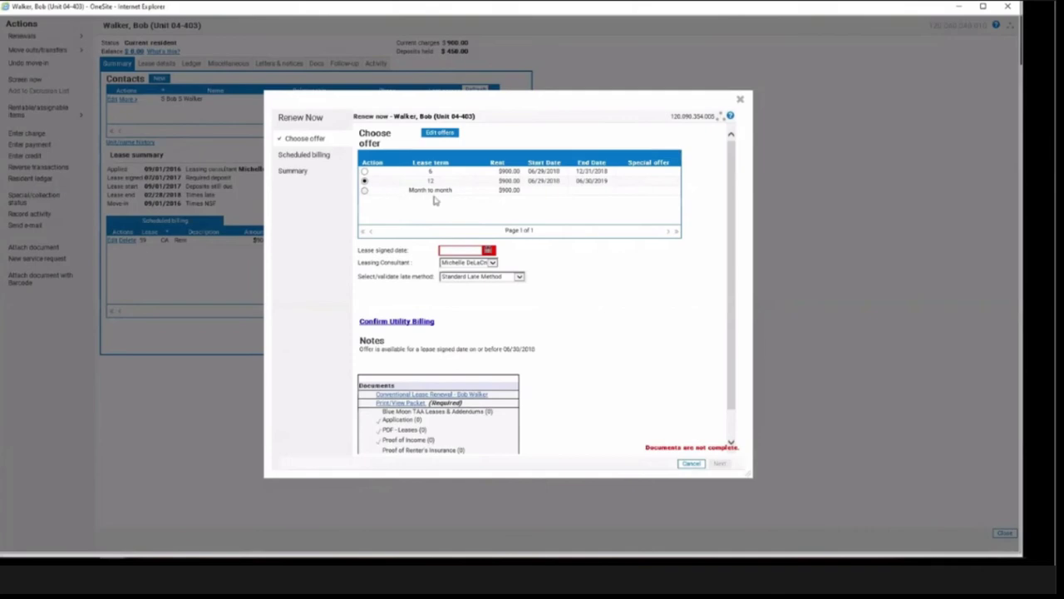
left_click(545, 199)
left_click(586, 200)
Try to close the conventional lease renewal packet from the renewal wizard, dismiss the Packet Close Confirmation, and exit the packet contents
left_click(415, 405)
left_click(418, 410)
left_click(434, 397)
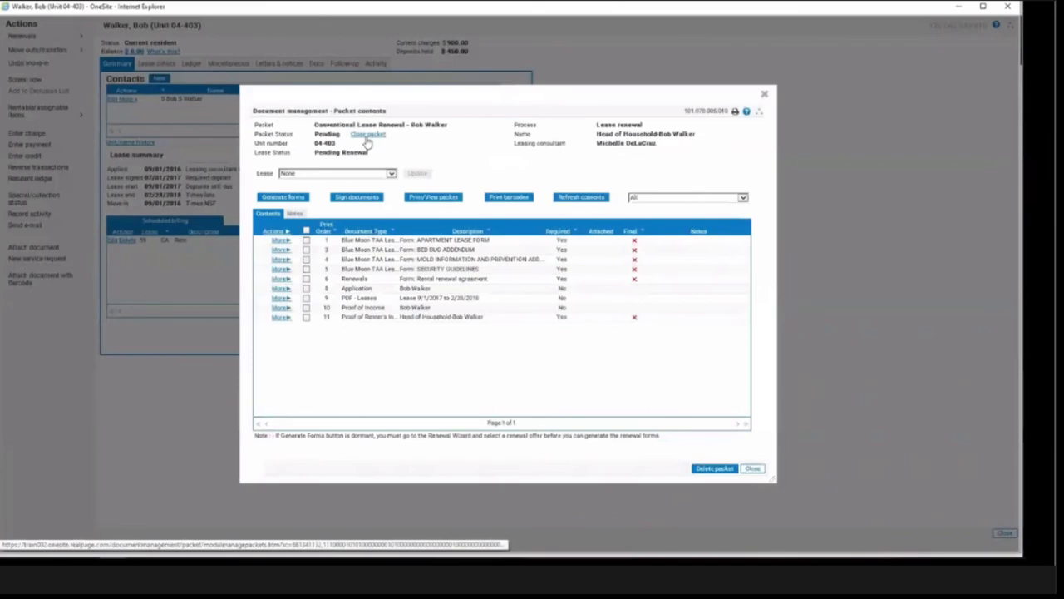
left_click(366, 140)
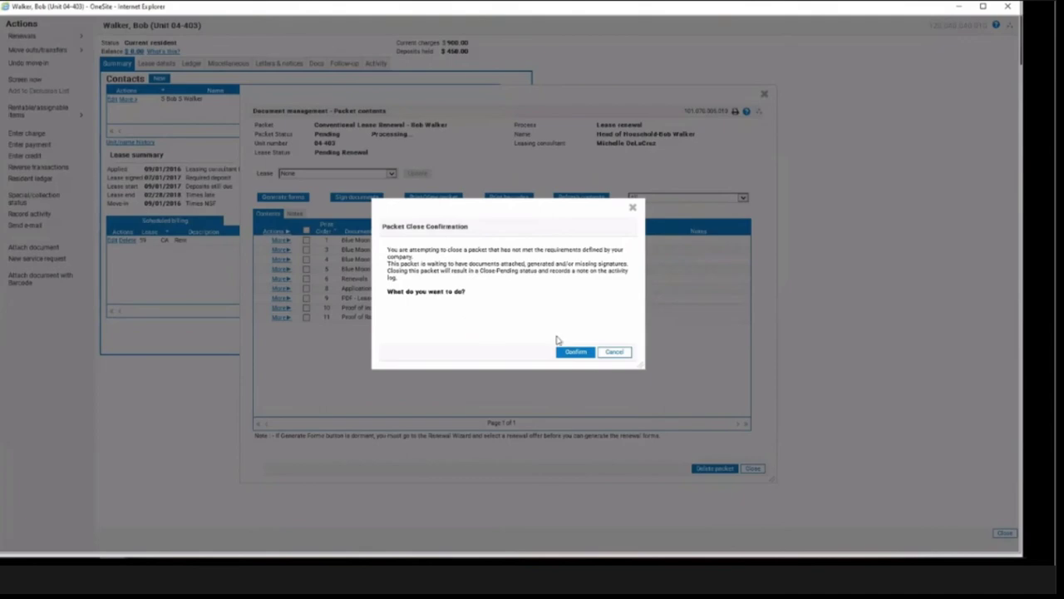
left_click(570, 357)
left_click(615, 278)
left_click(632, 208)
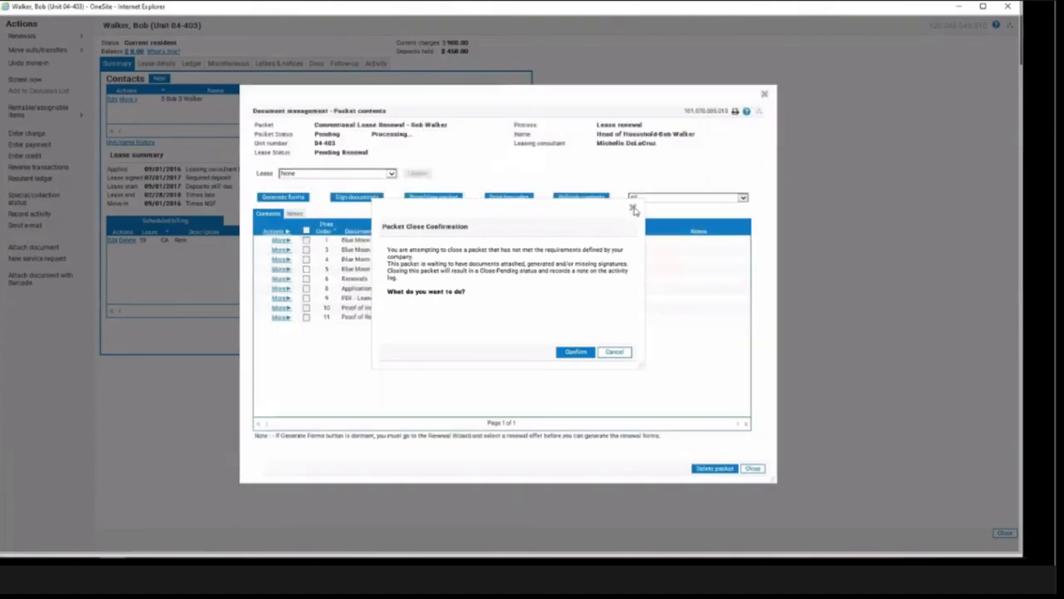
left_click(765, 97)
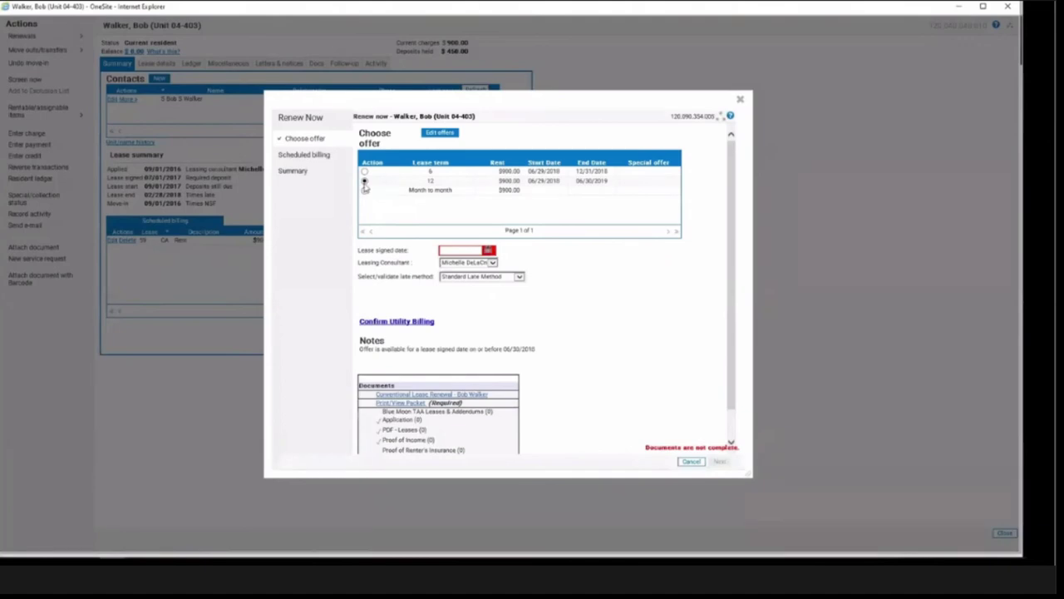
Open the renewal packet from the wizard and attach a file as its Proof of Renter's Insurance, marked Finalize
left_click(430, 184)
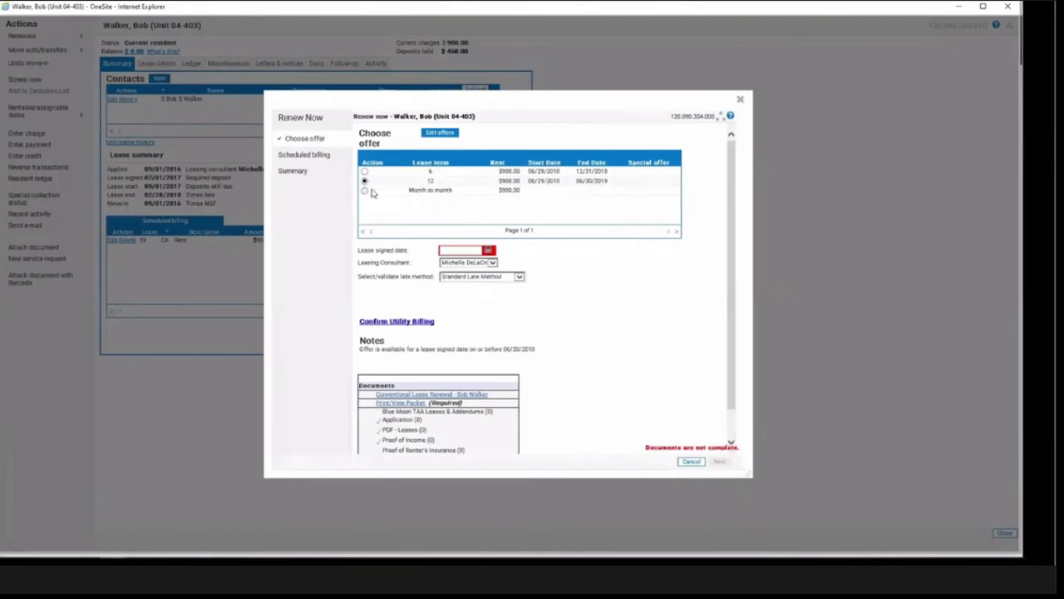
left_click(418, 401)
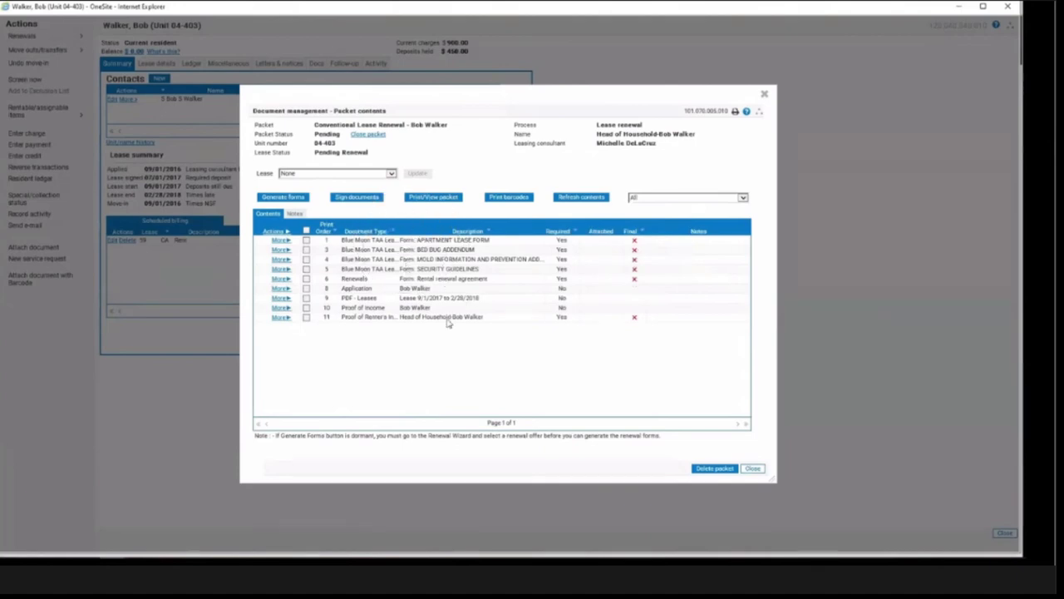
left_click(407, 321)
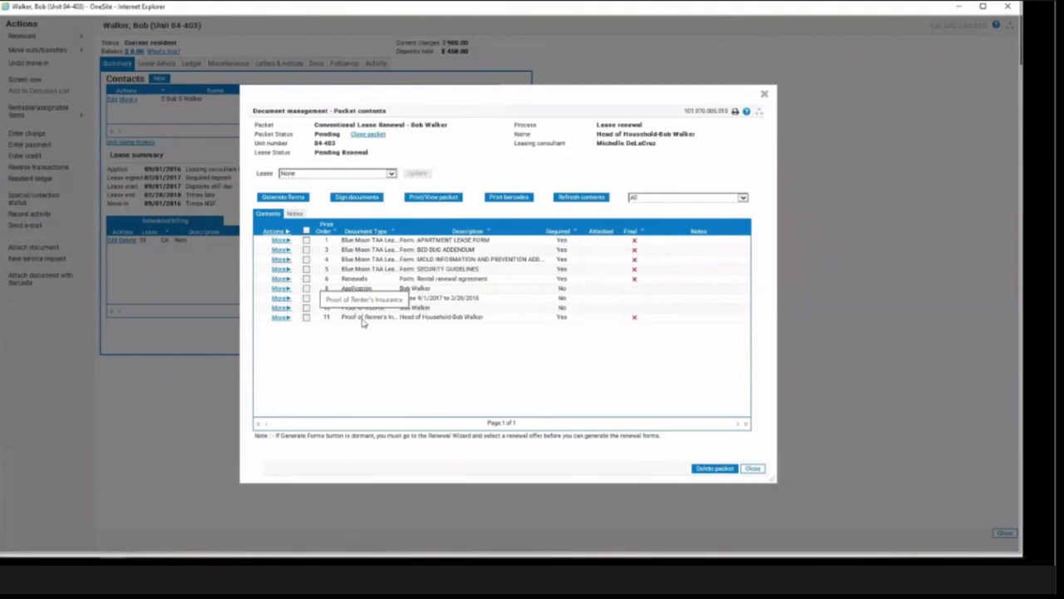
left_click(281, 318)
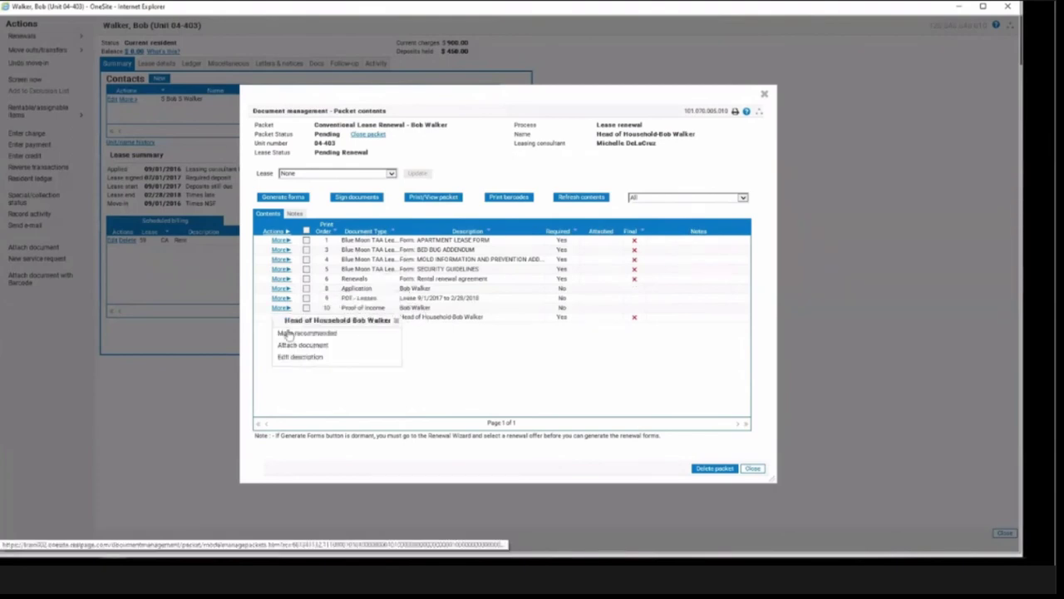
left_click(294, 346)
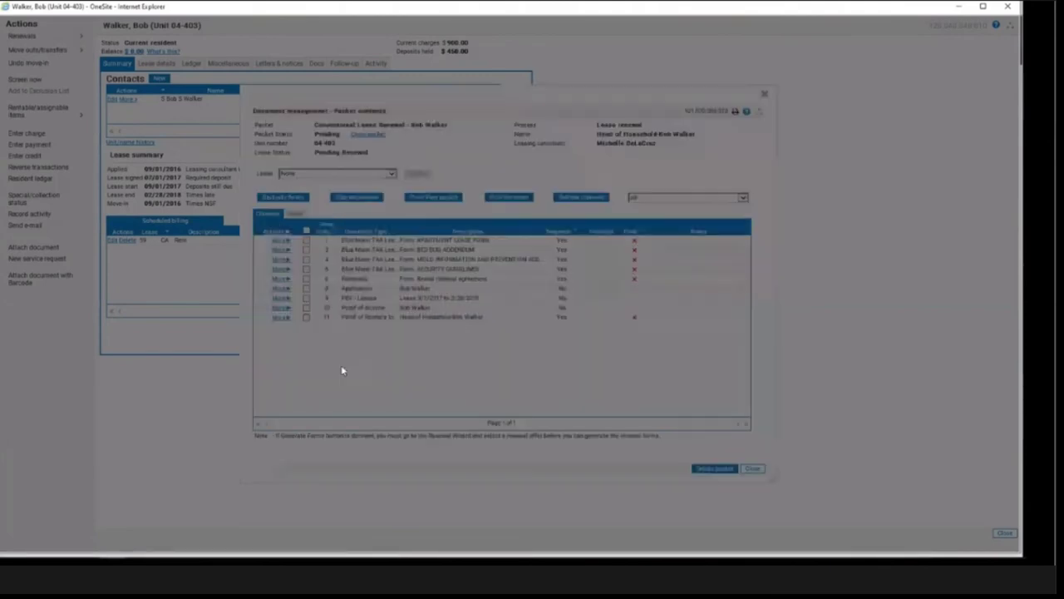
left_click(397, 204)
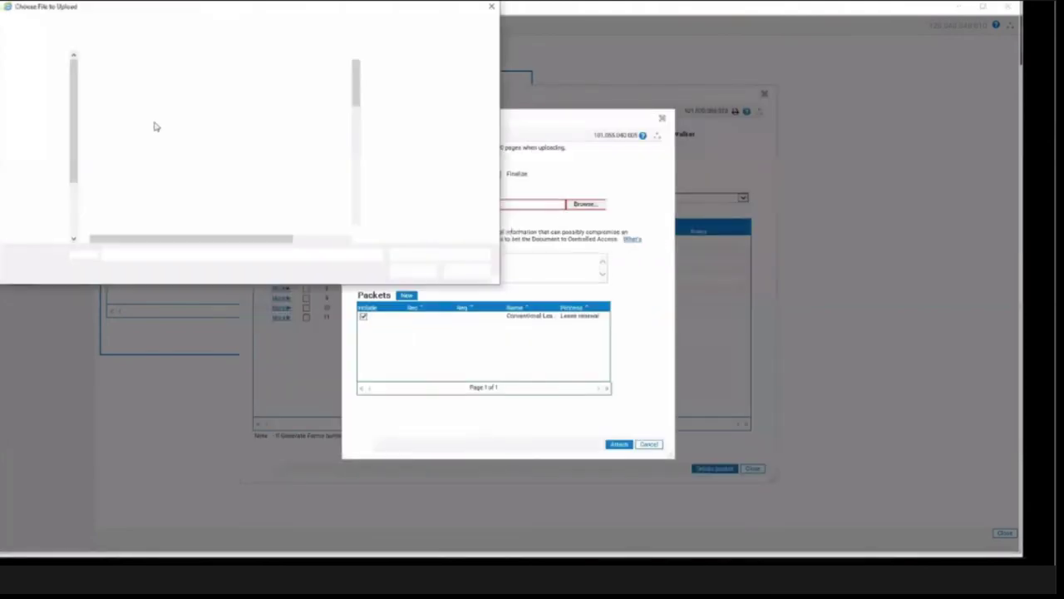
left_click(137, 129)
left_click(413, 270)
left_click(498, 176)
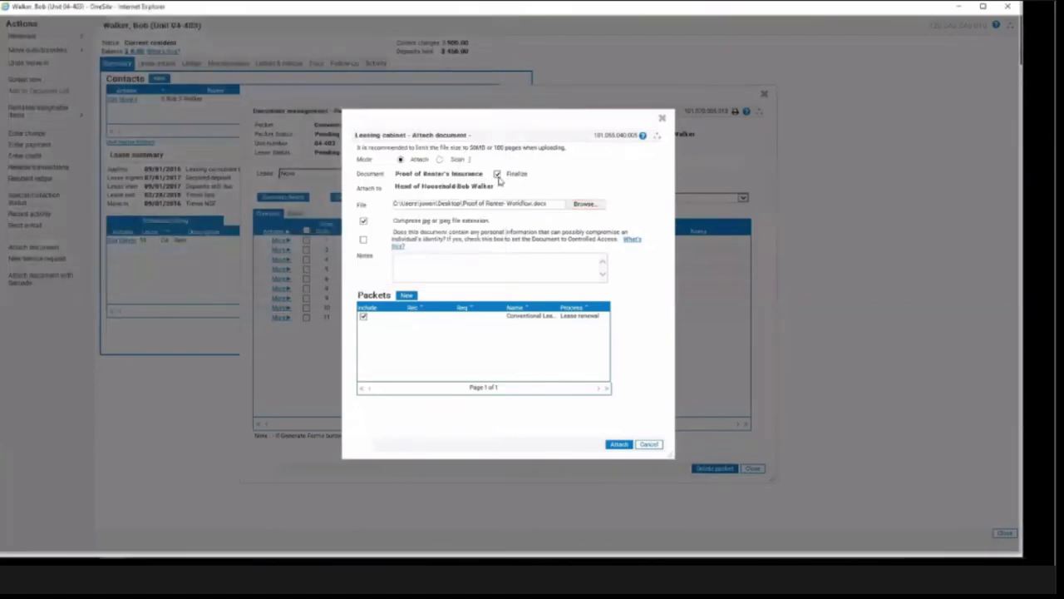
left_click(620, 444)
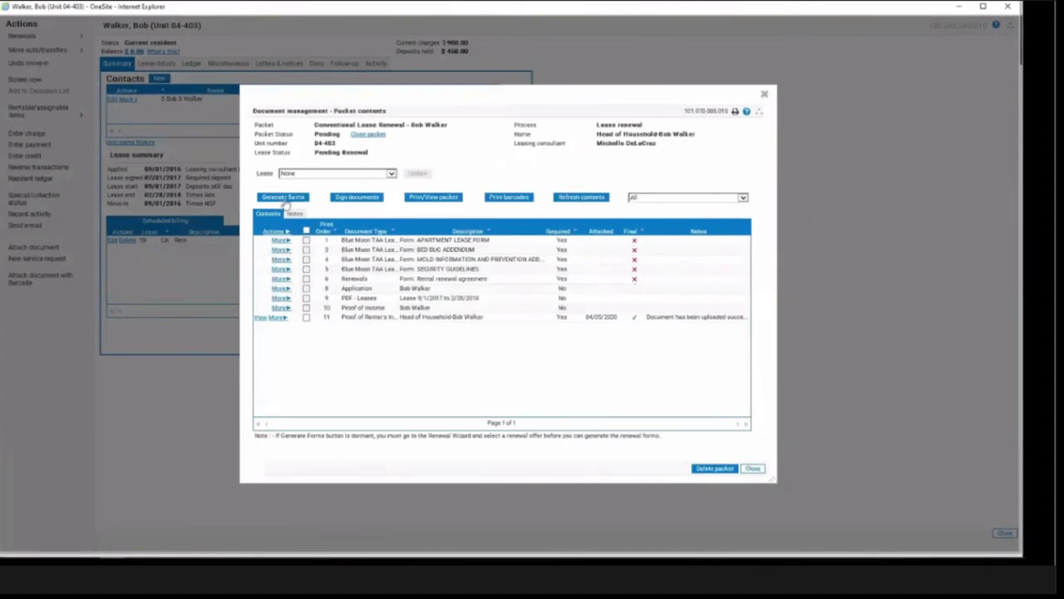
Generate all five renewal forms, save the user defined merge fields as they are, and refresh the packet contents
left_click(284, 197)
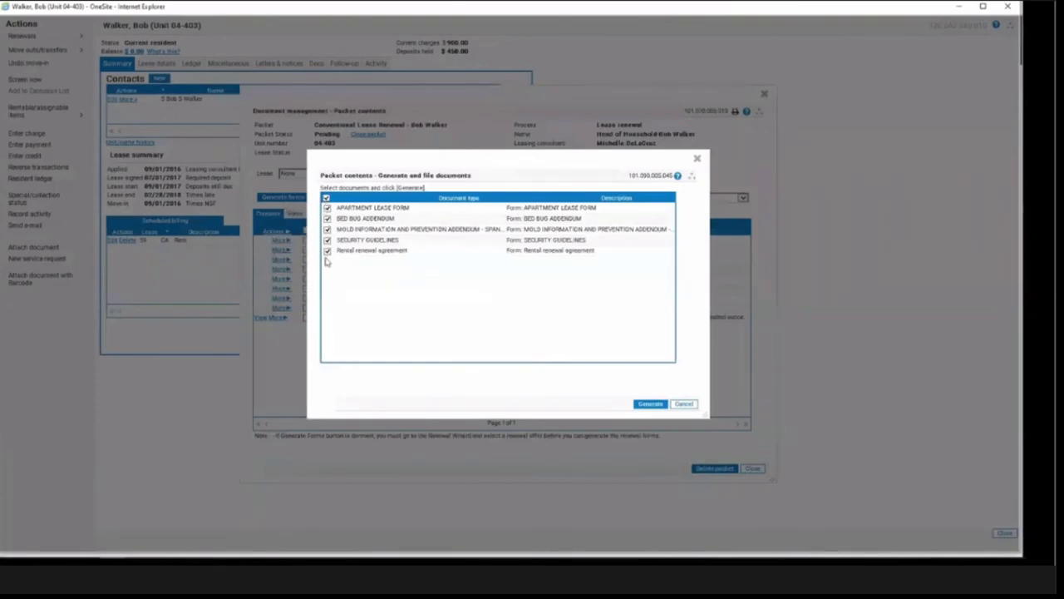
left_click(651, 404)
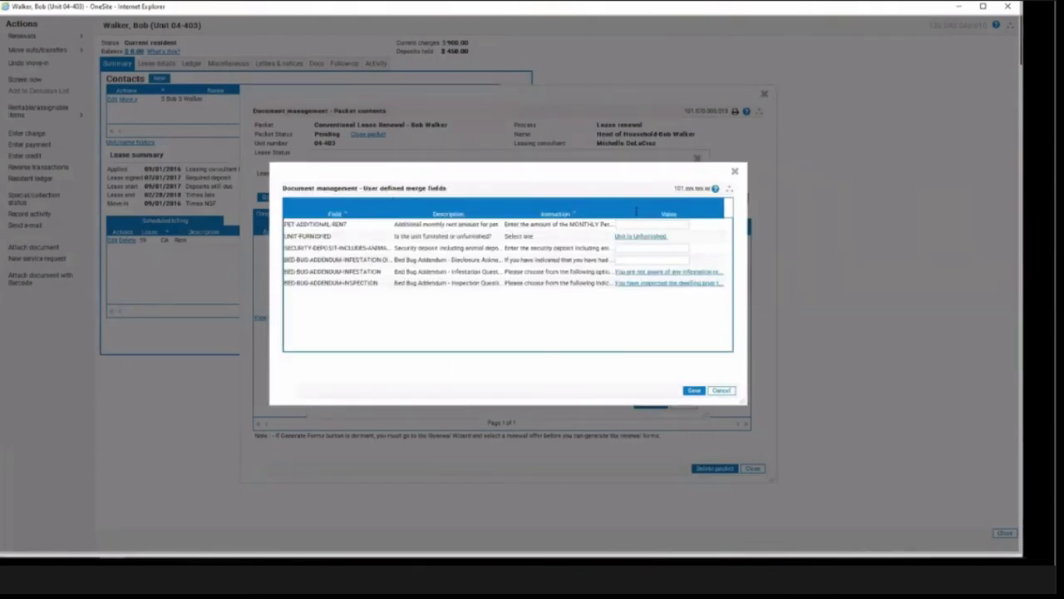
left_click(697, 394)
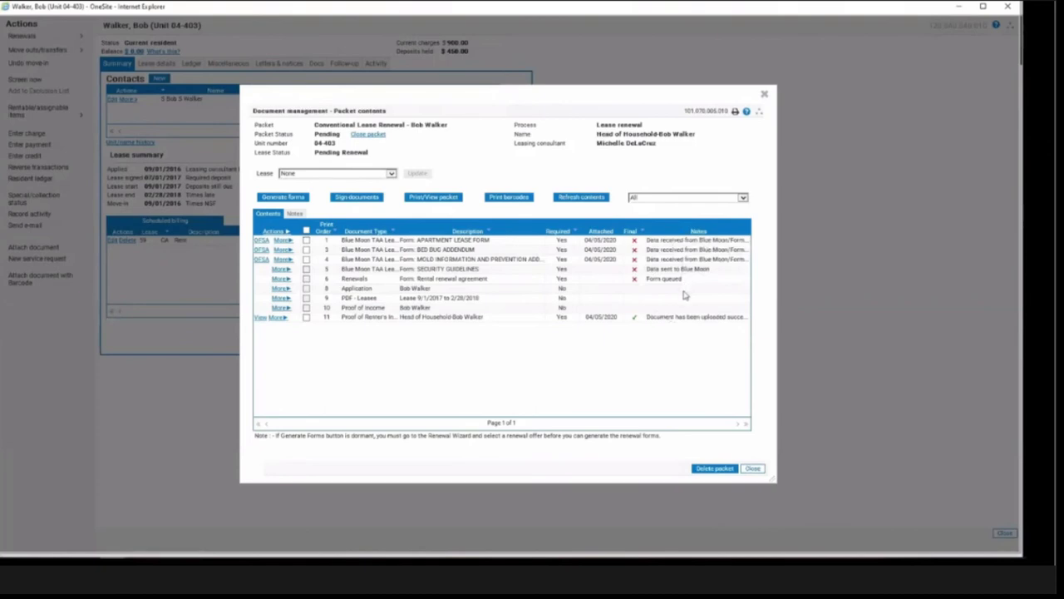
left_click(568, 200)
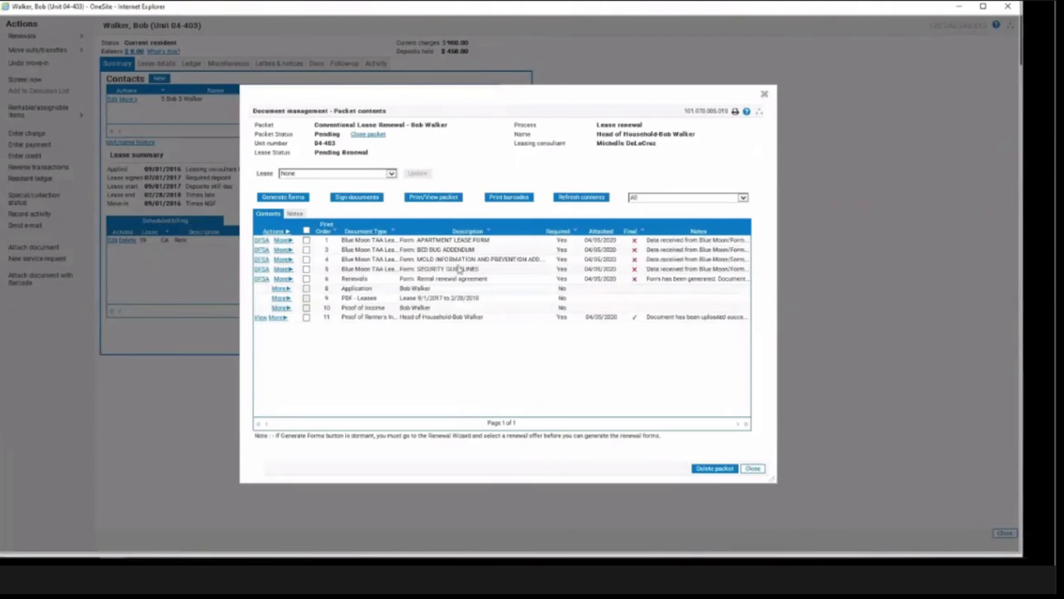
Move the packet contents window aside and examine the required Print/View Packet item in the wizard's Documents list
left_click(426, 200)
left_click_drag(394, 94, 625, 105)
left_click(657, 212)
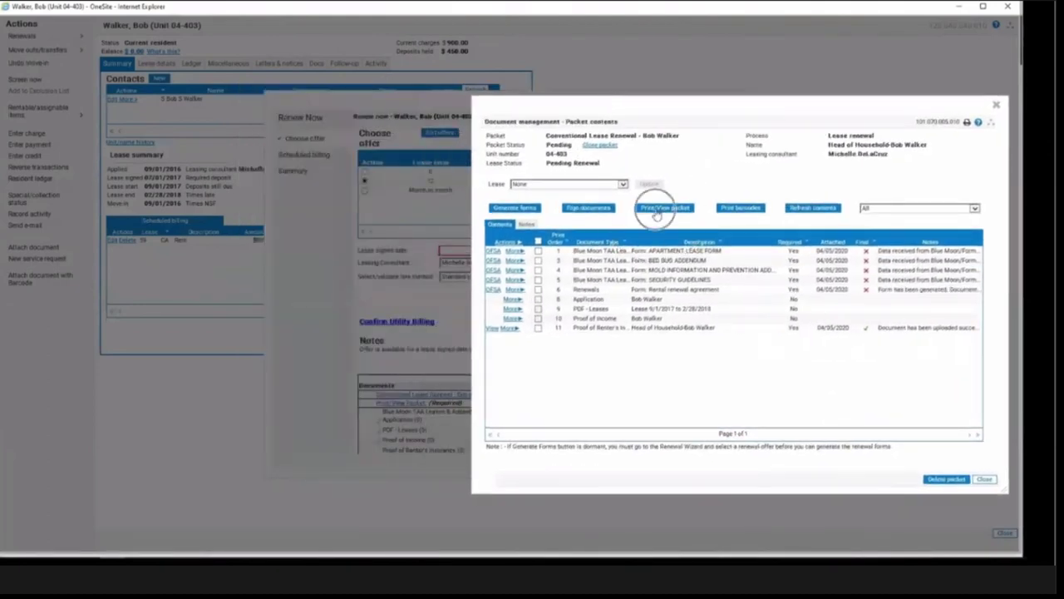
left_click(401, 409)
left_click(401, 410)
left_click(378, 388)
left_click(447, 410)
Print/view all attached documents in the packet, look over the Apartment Lease Contract PDF, and close it
left_click(664, 209)
left_click(510, 208)
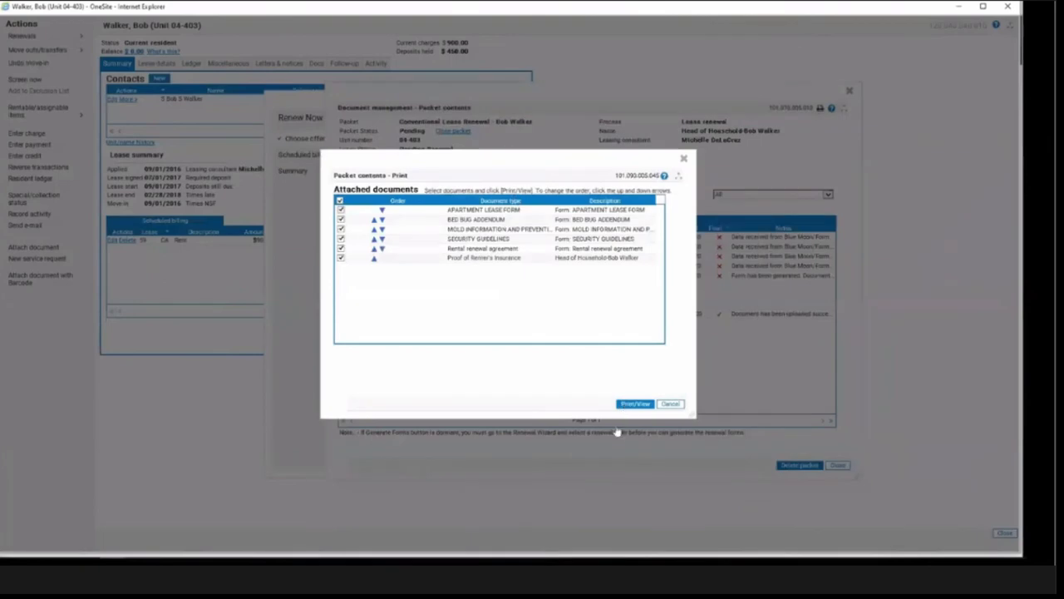
left_click(624, 404)
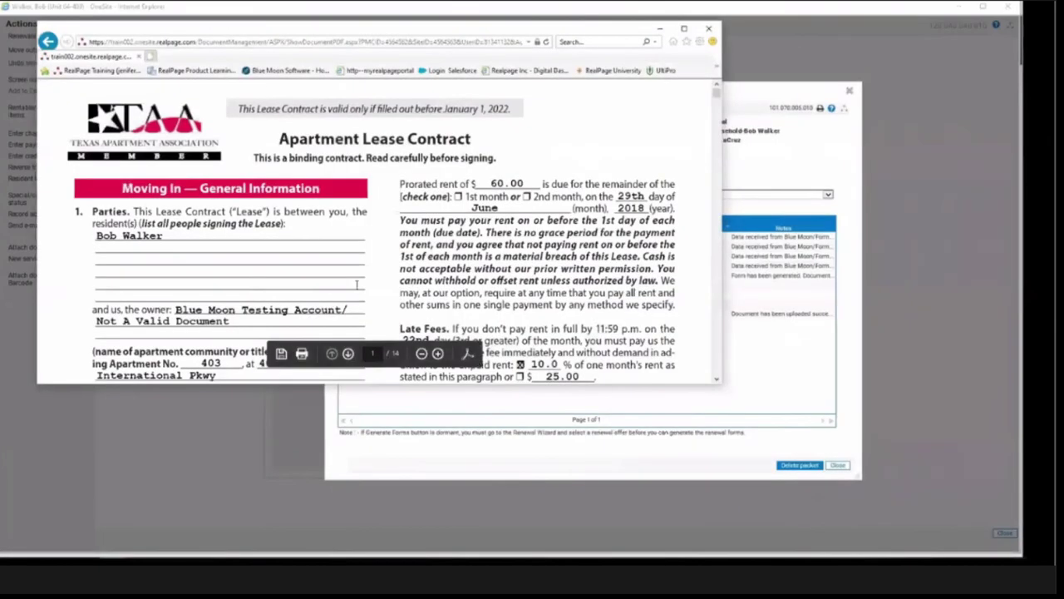
scroll(403, 258, "down", 4)
scroll(403, 258, "up", 4)
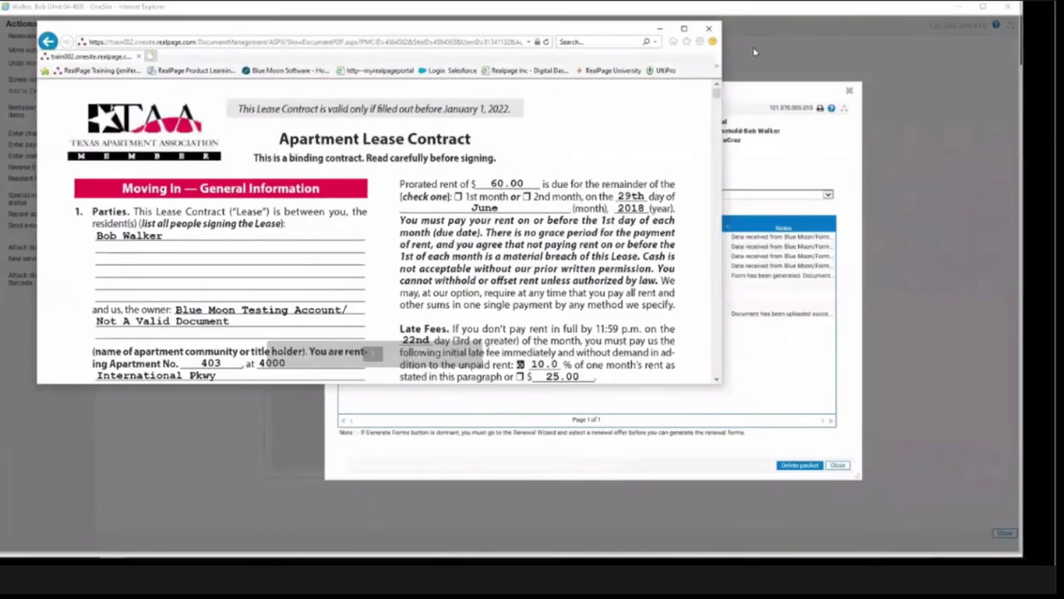
left_click(709, 28)
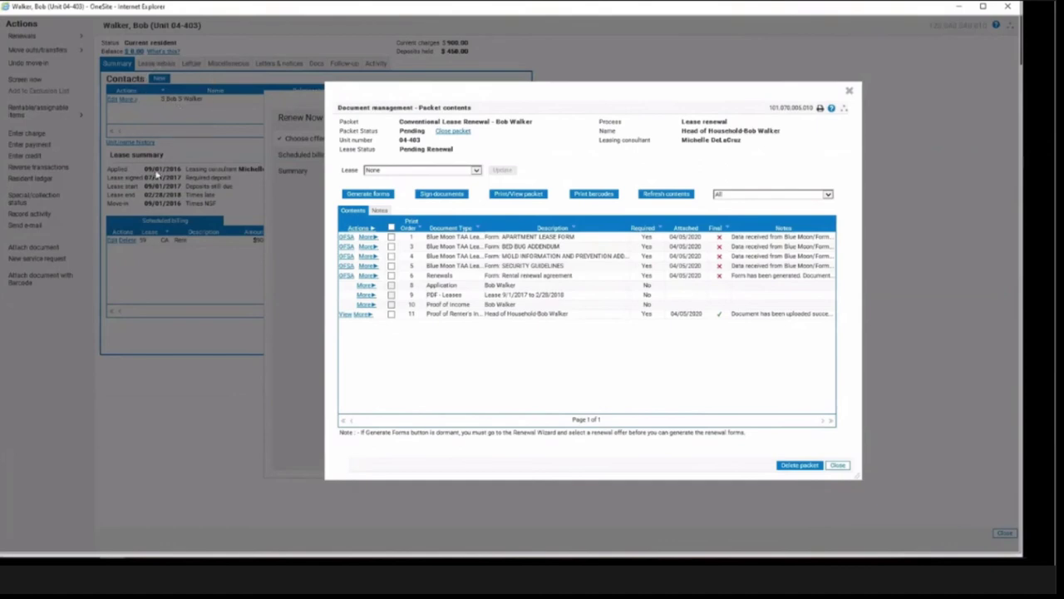
Sign all five generated packet documents with OFSA signatures and confirm applying the OFSA seal
left_click(439, 195)
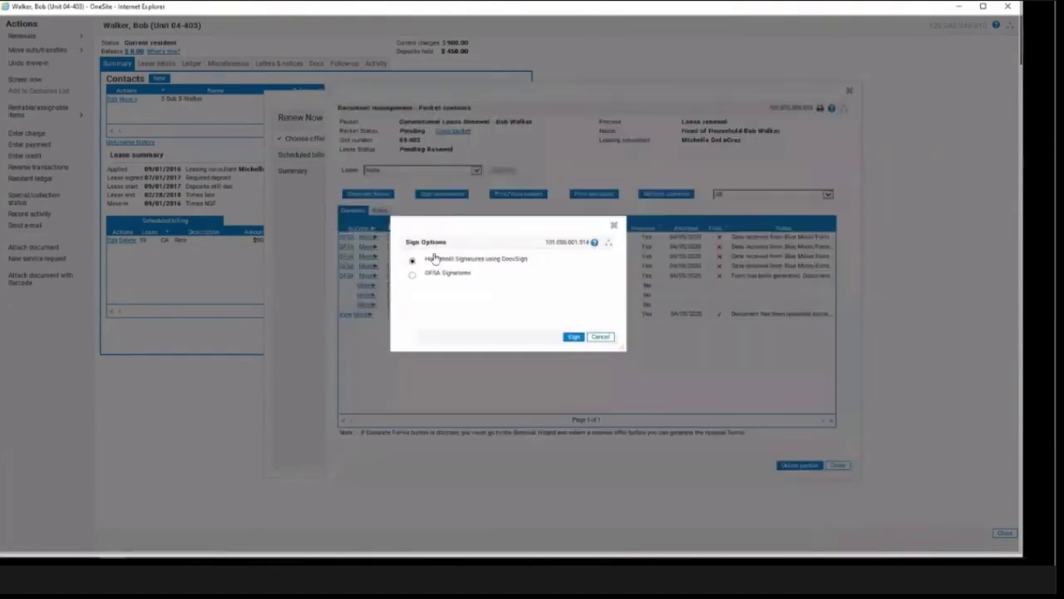
left_click(413, 276)
left_click(515, 197)
left_click(574, 337)
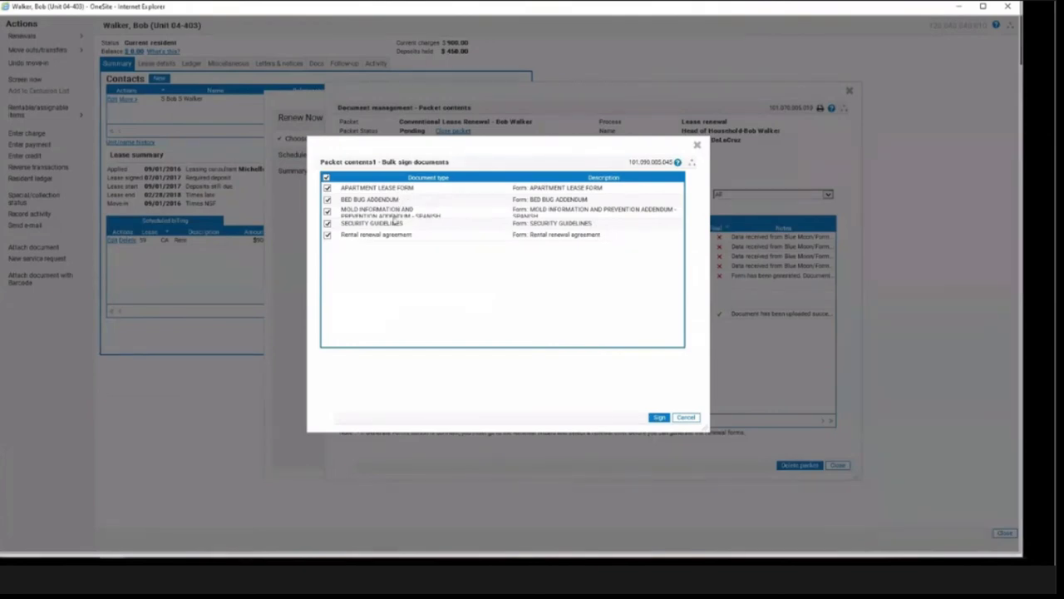
left_click(659, 418)
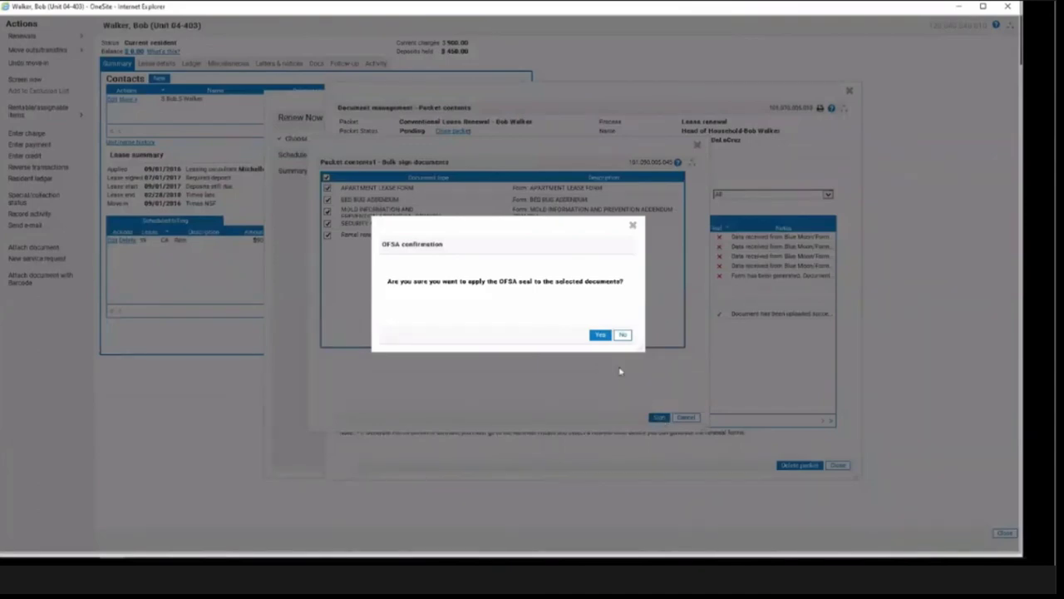
left_click(599, 341)
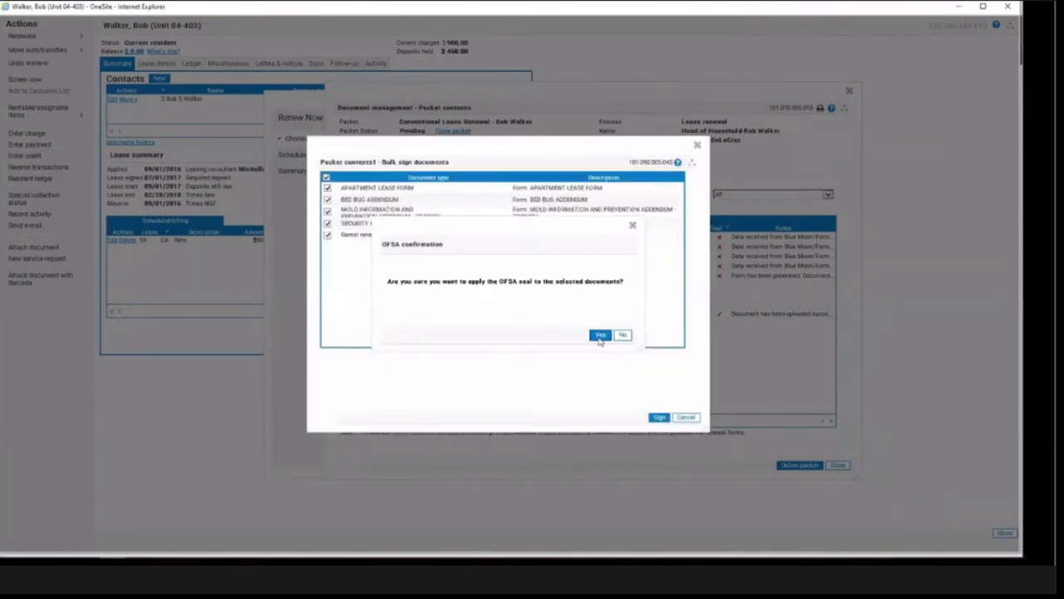
left_click(600, 336)
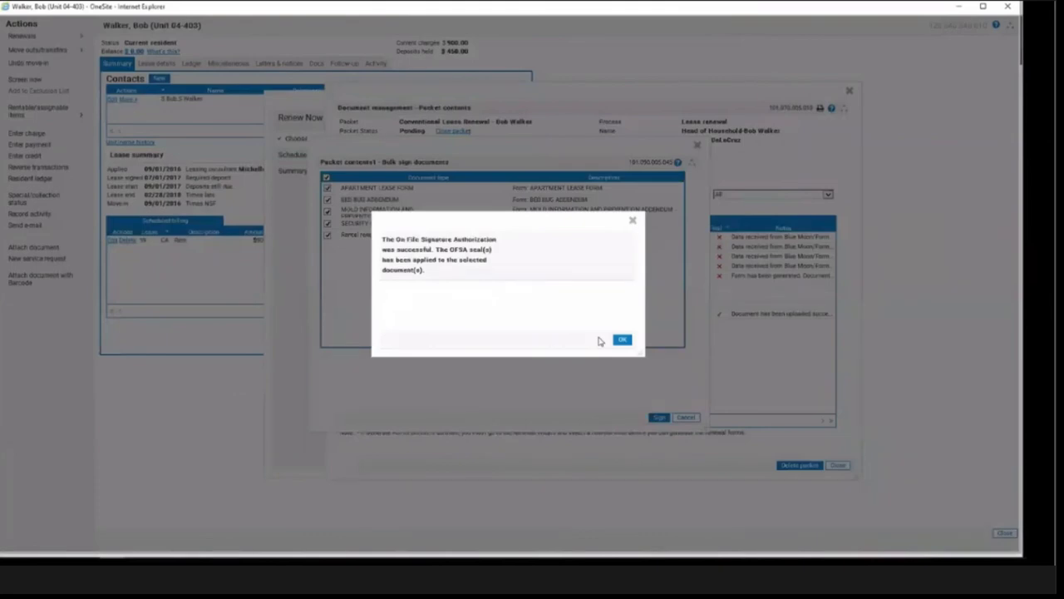
Dismiss the OFSA seal confirmation and review the signed documents and their notes in the packet contents
left_click(622, 340)
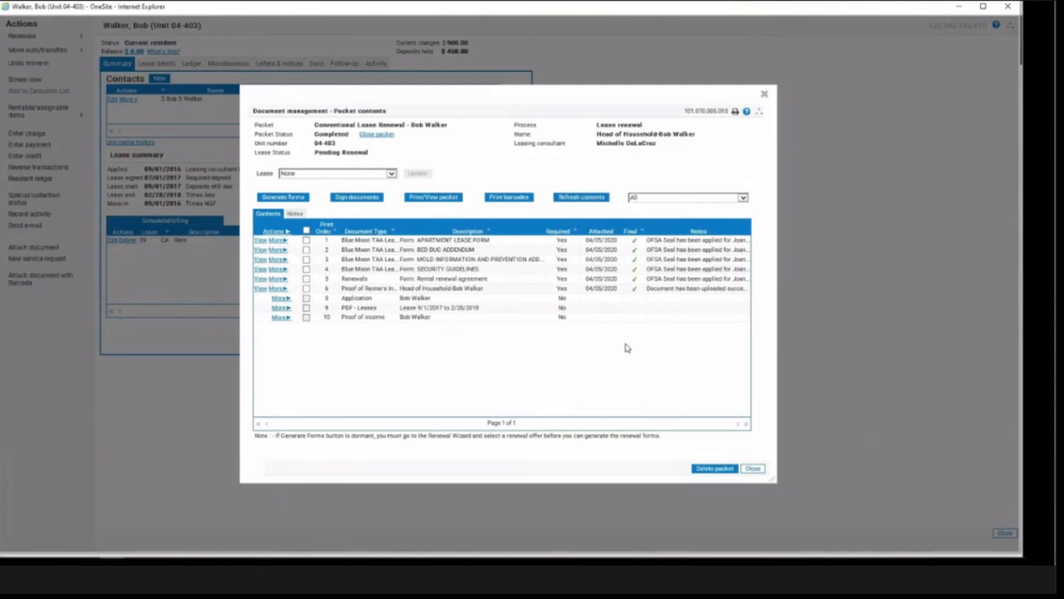
left_click(698, 239)
left_click(361, 201)
left_click(354, 308)
Attach a file to the PDF - Leases item for Lease 9/1/2017 to 2/28/2018, mark it finalized, and refresh the packet contents
left_click(278, 309)
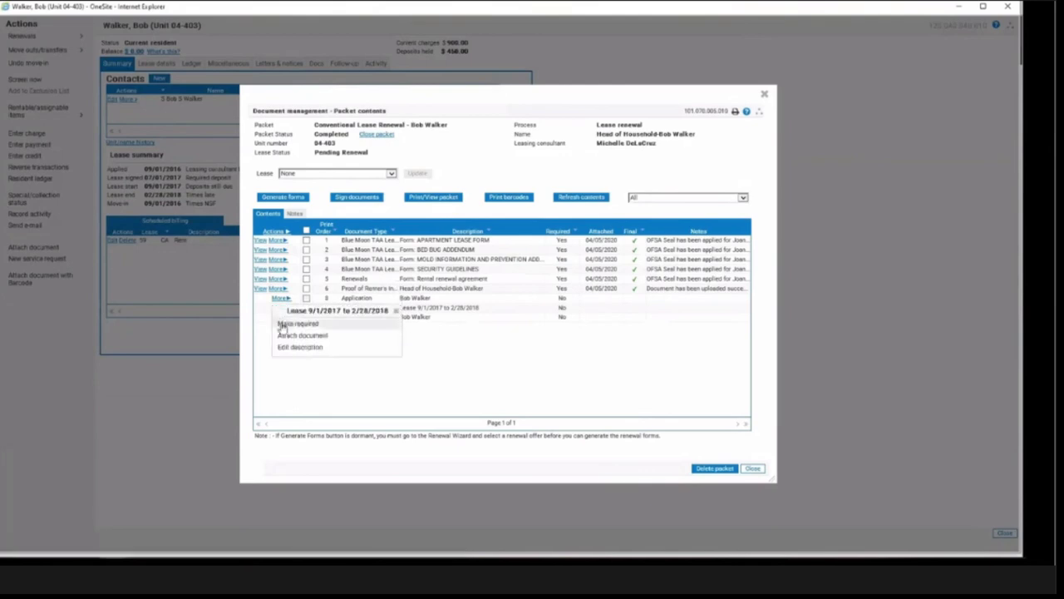
left_click(300, 336)
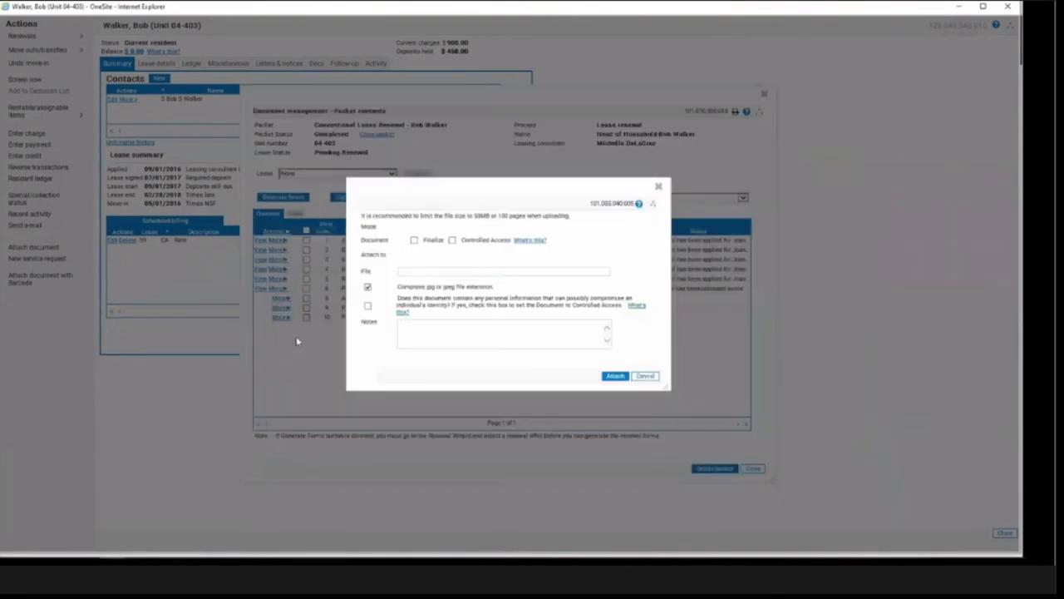
left_click(582, 205)
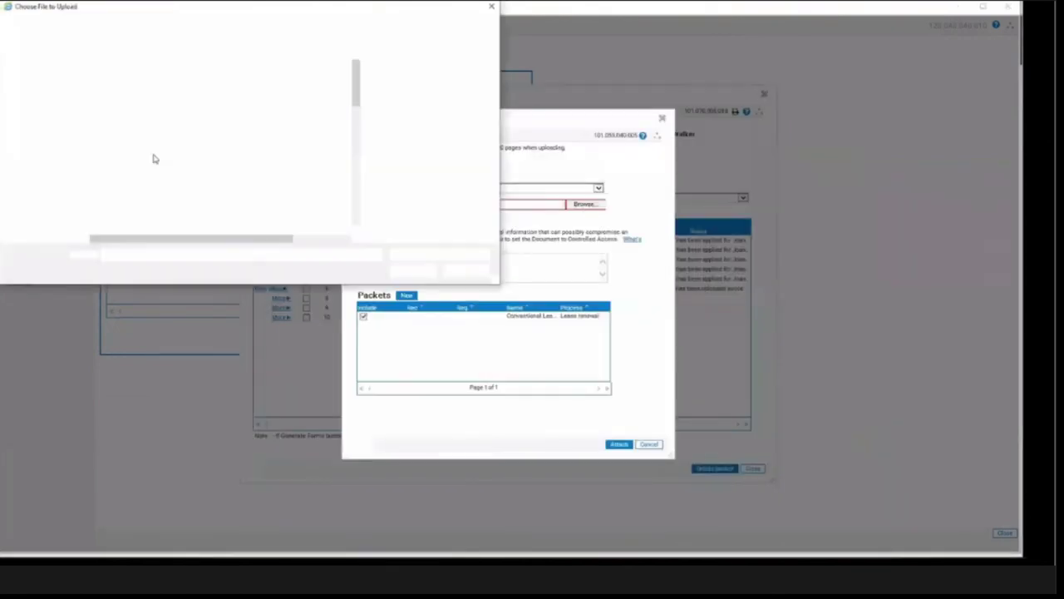
left_click(150, 152)
left_click(426, 271)
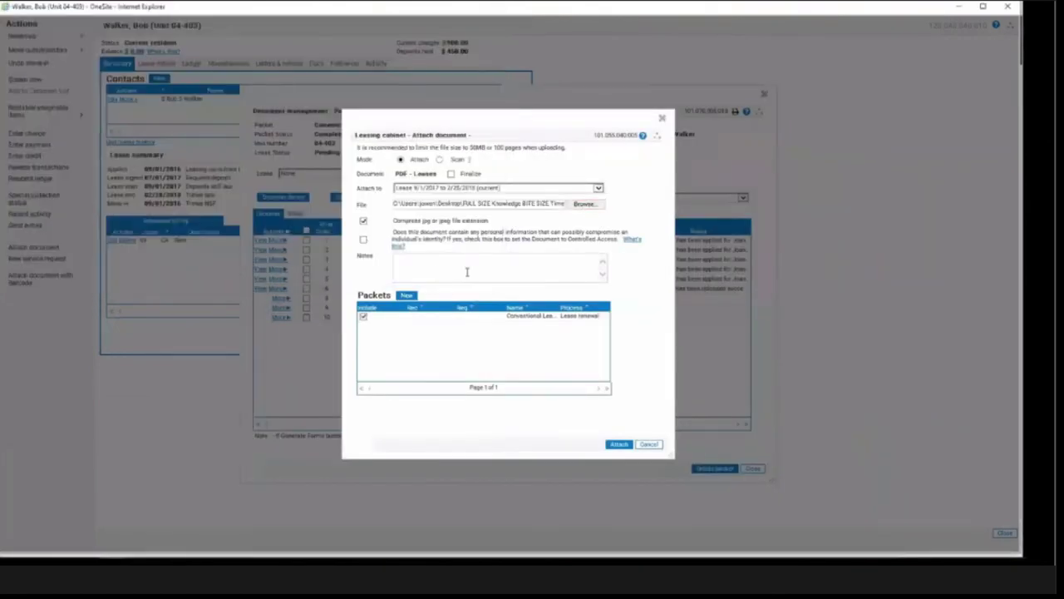
left_click(452, 174)
left_click(619, 445)
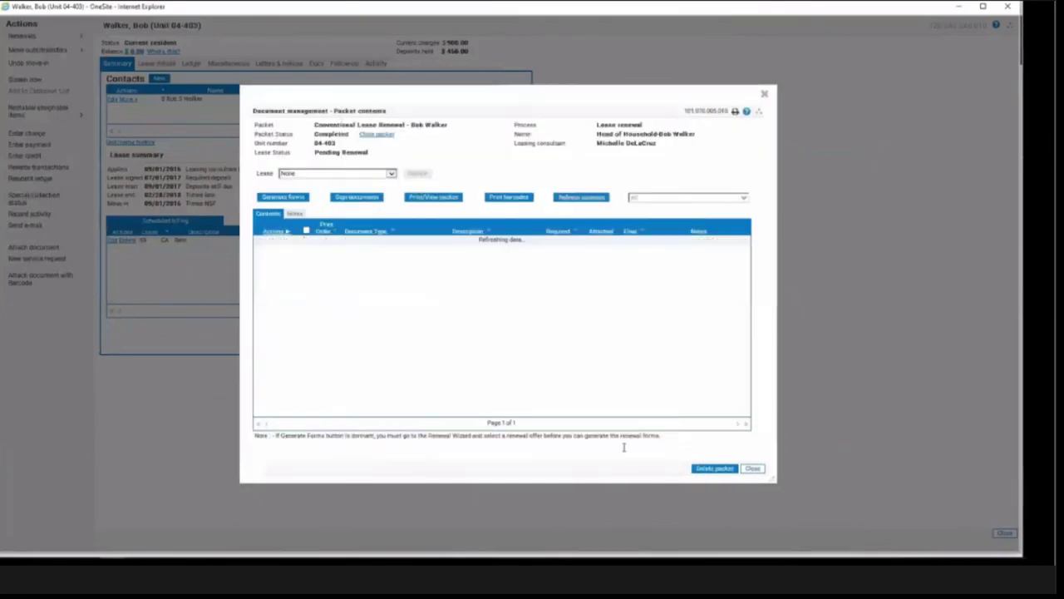
left_click(580, 199)
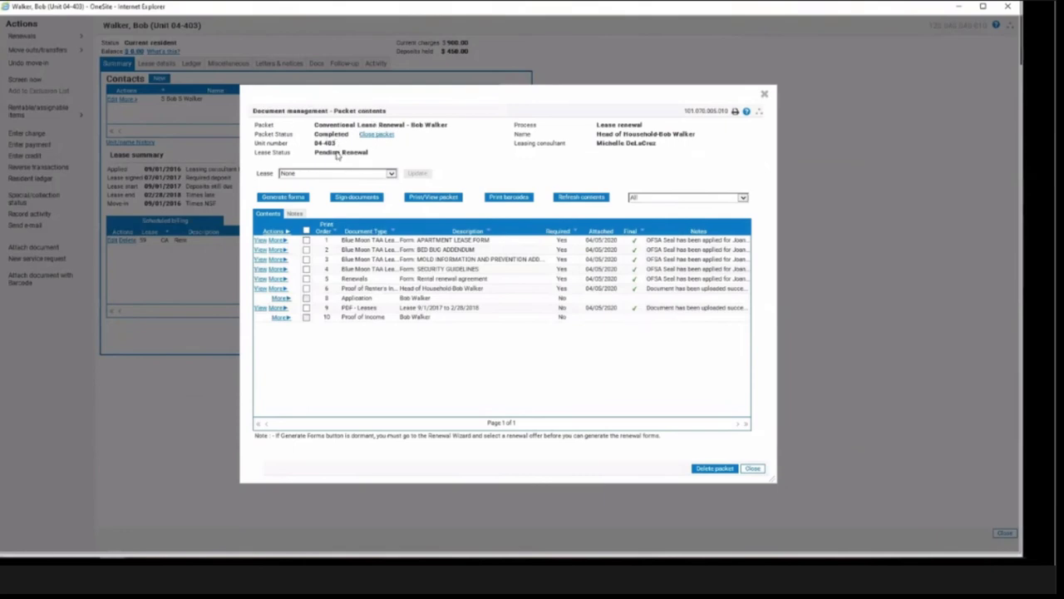
Close the packet contents and filter the Packet Leasing Summary to Lease renewal packets with Completed status
left_click(764, 94)
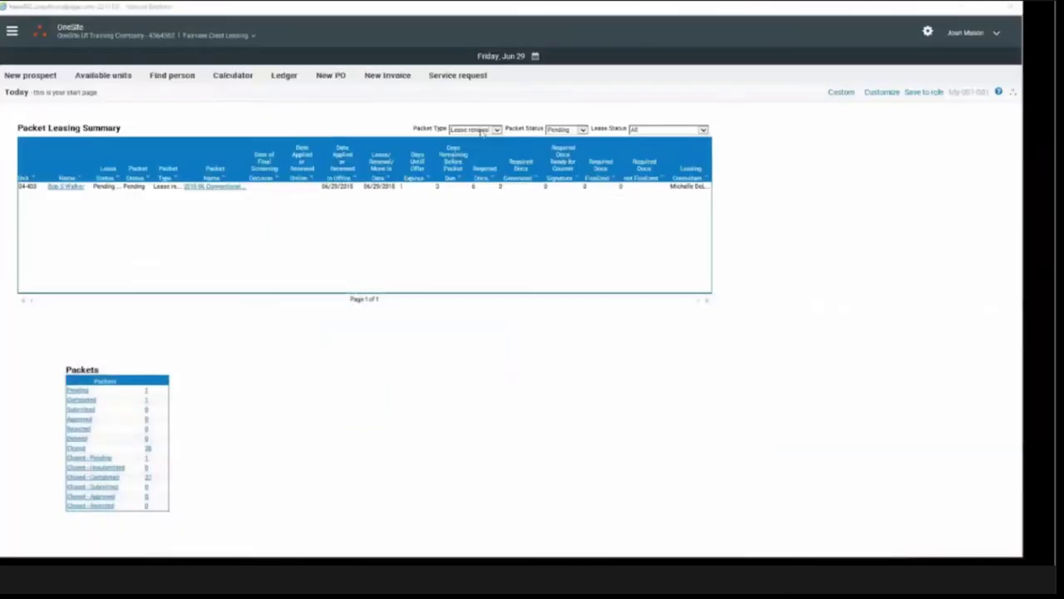
left_click(474, 129)
left_click(476, 146)
left_click(474, 129)
left_click(486, 131)
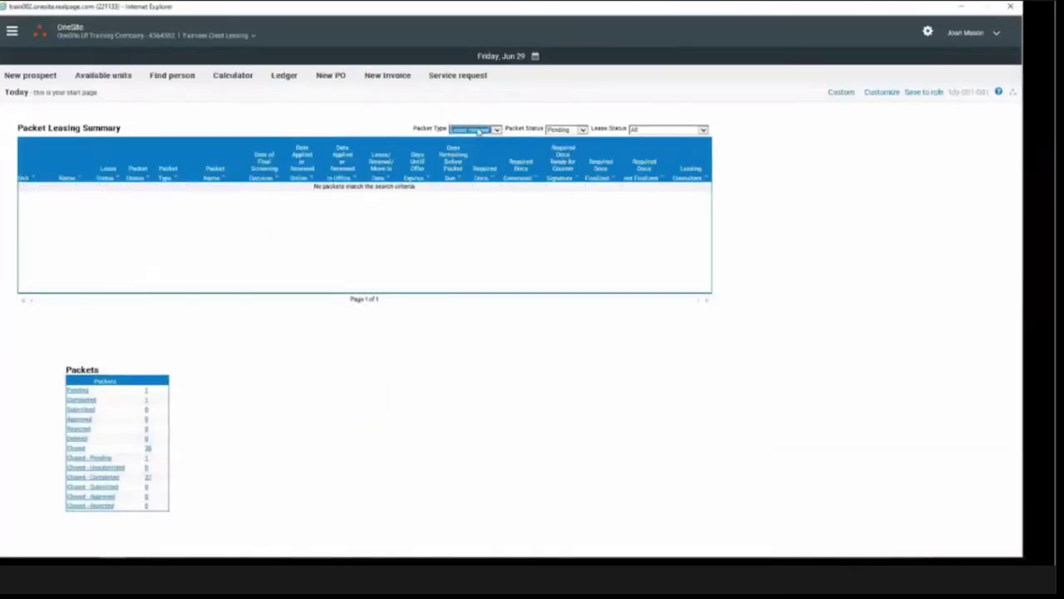
left_click(581, 130)
left_click(566, 141)
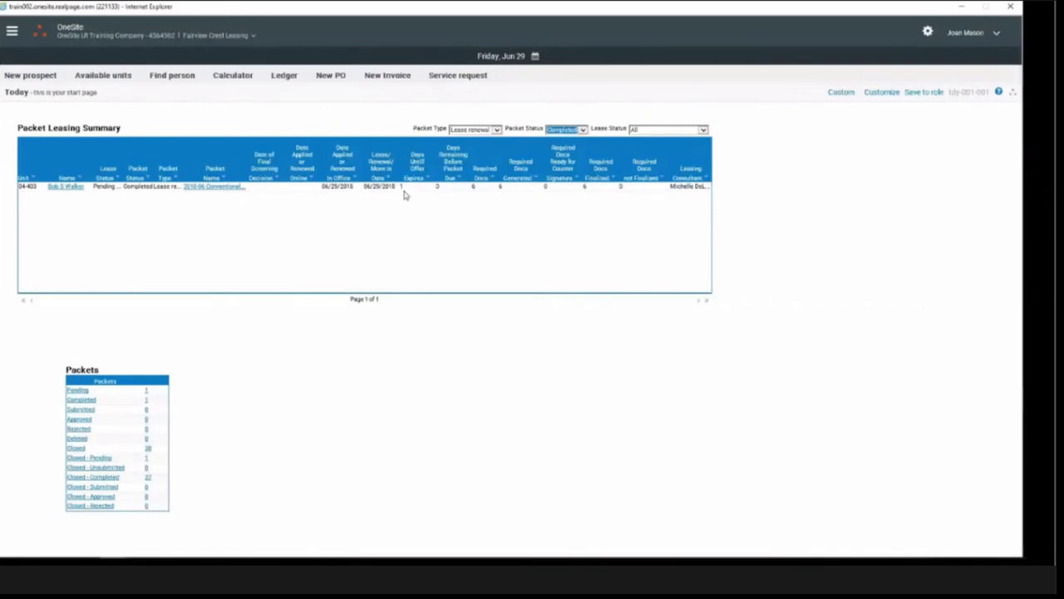
Finish the unit 04-403 renewal with the lease signed date 06/28/2018, accepting the scheduled billing and summary as they are
left_click(75, 188)
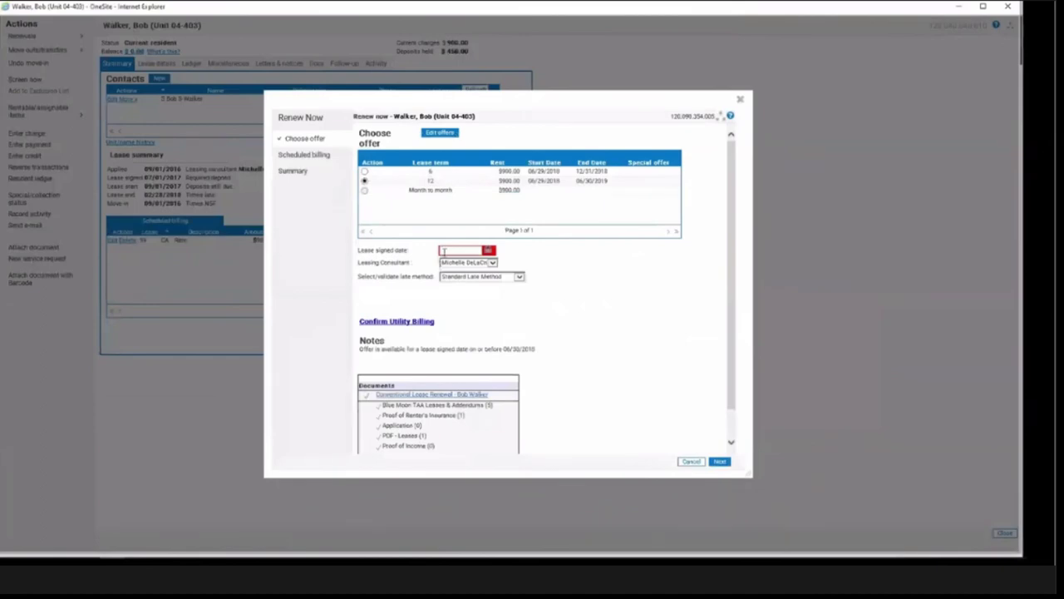
type("06/20/2018")
key("Tab")
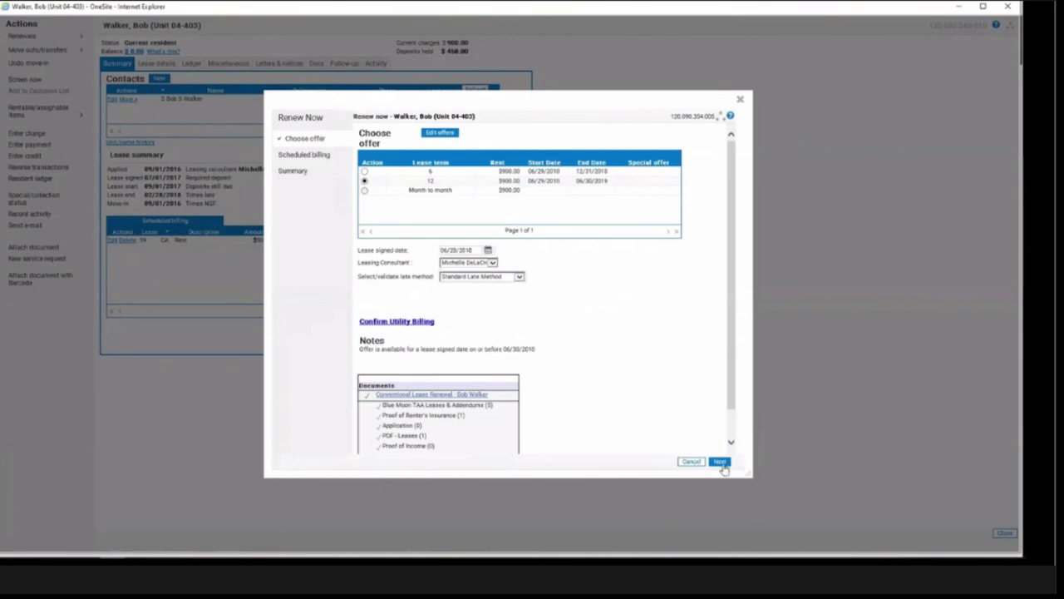
left_click(721, 463)
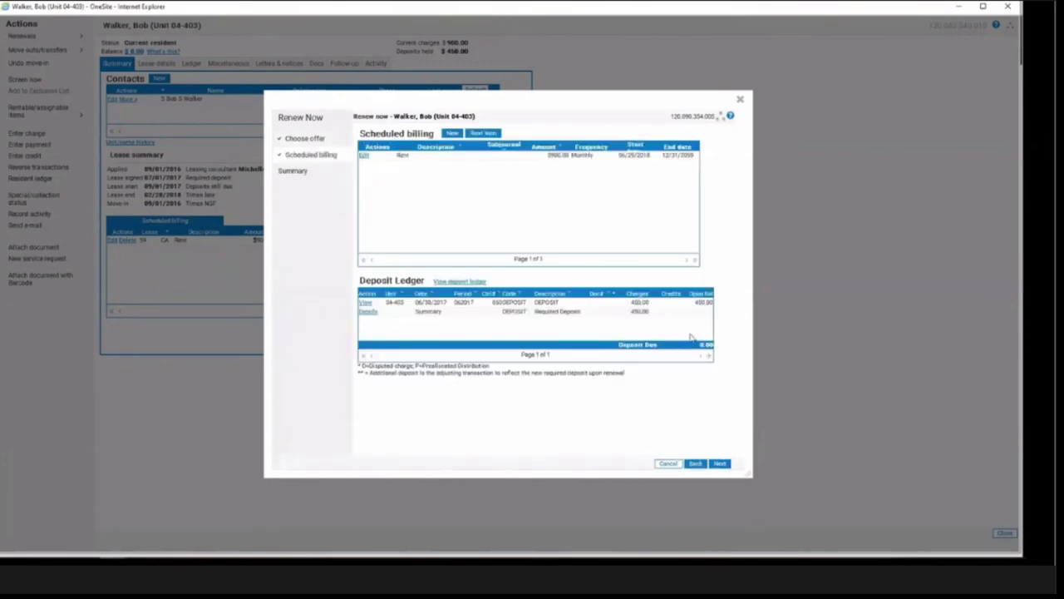
left_click(720, 463)
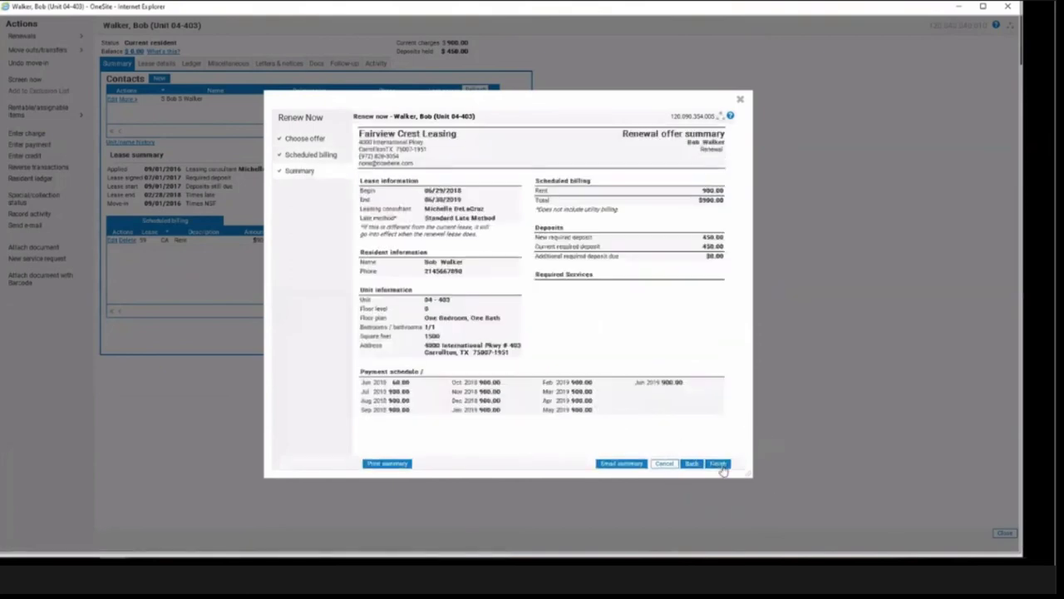
left_click(720, 466)
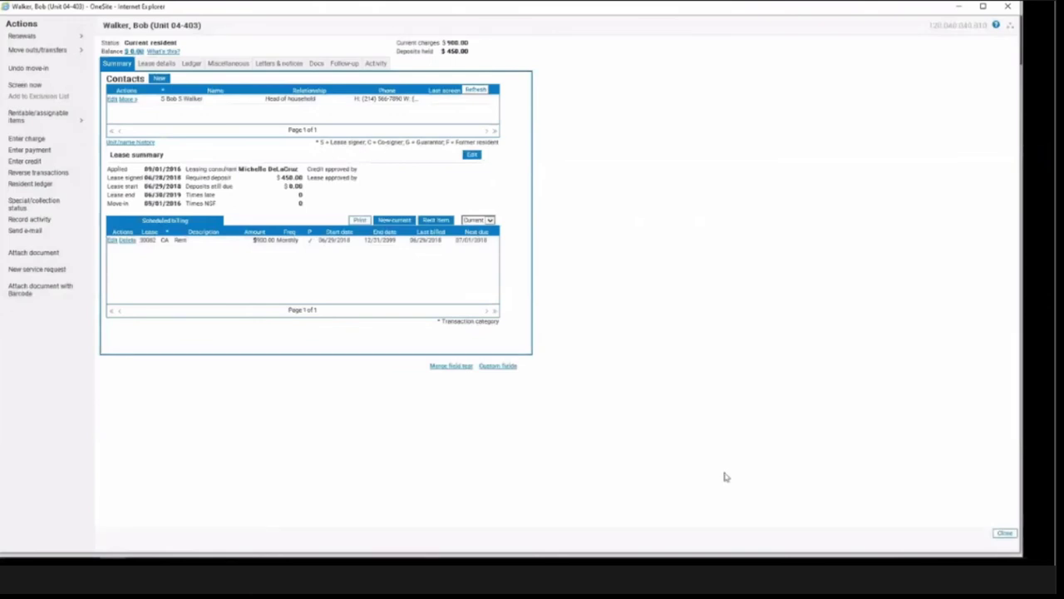
Look through the unit 04-403 resident's document folders
left_click(316, 66)
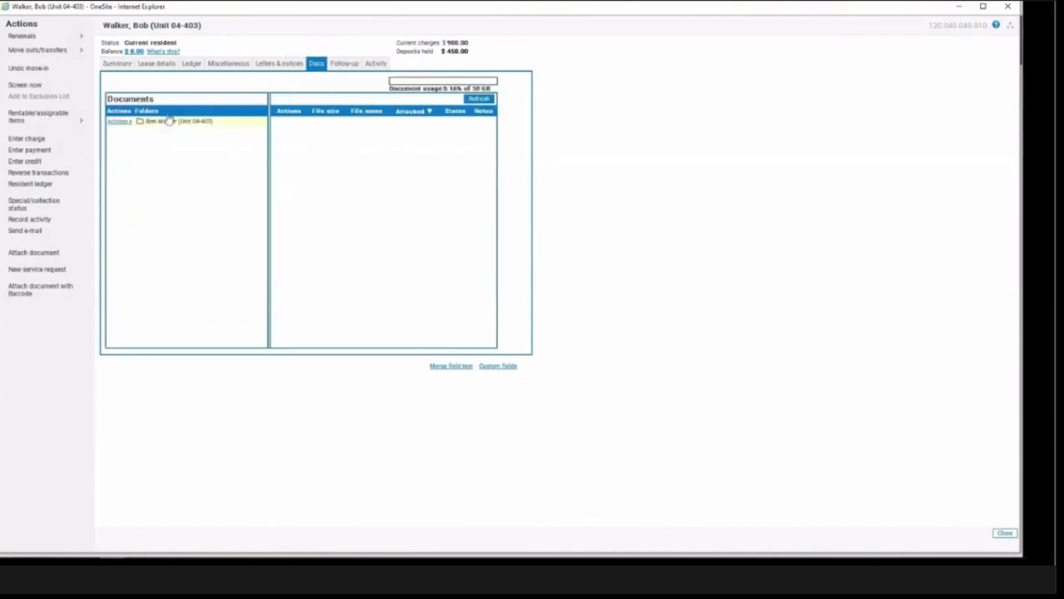
left_click(169, 121)
left_click(159, 132)
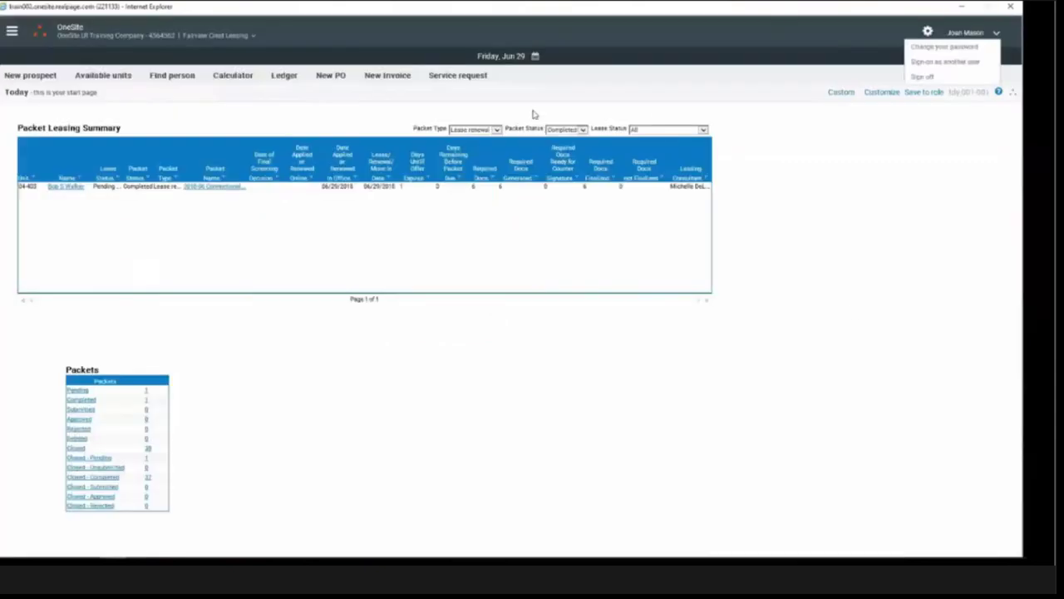
Check the Packet Leasing Summary for Lease renewal packets under the Pending and Completed statuses
left_click(489, 129)
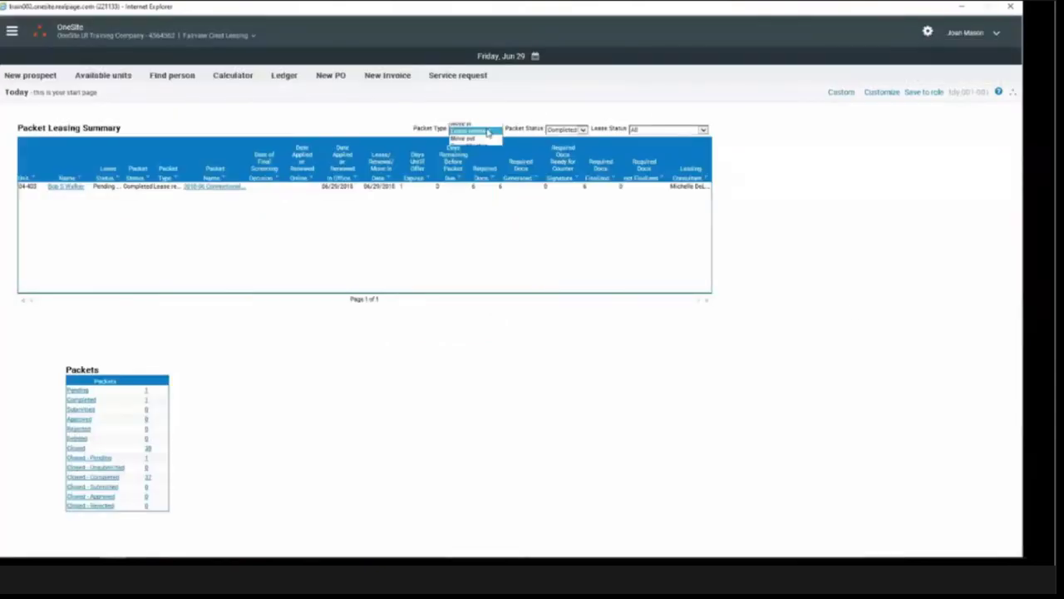
left_click(479, 138)
left_click(483, 130)
left_click(473, 123)
left_click(569, 130)
left_click(560, 123)
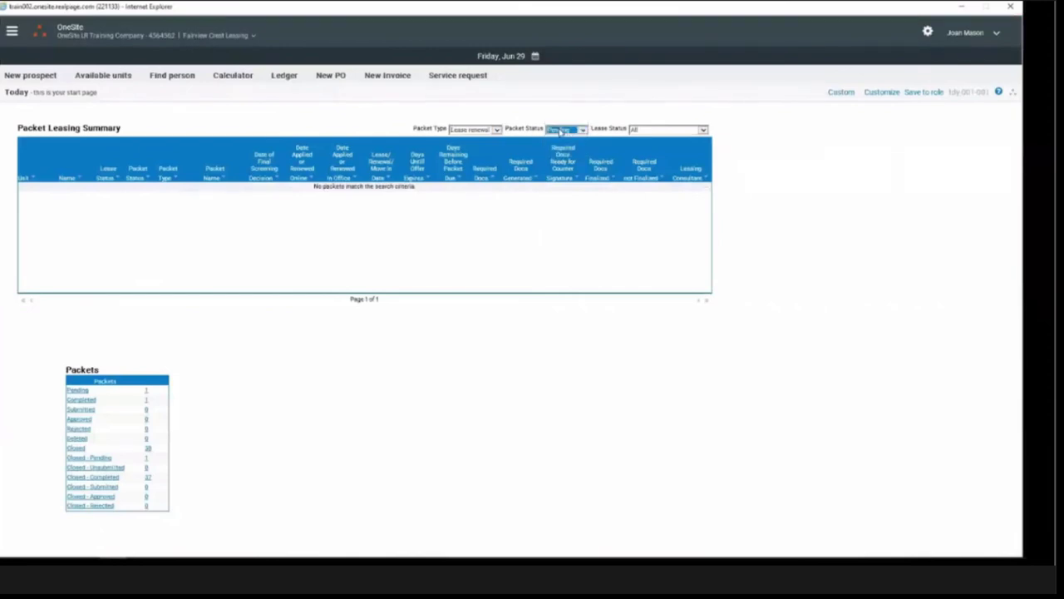
left_click(565, 130)
left_click(563, 138)
Open the list of closed packets, look over its second page, and close the list
left_click(75, 449)
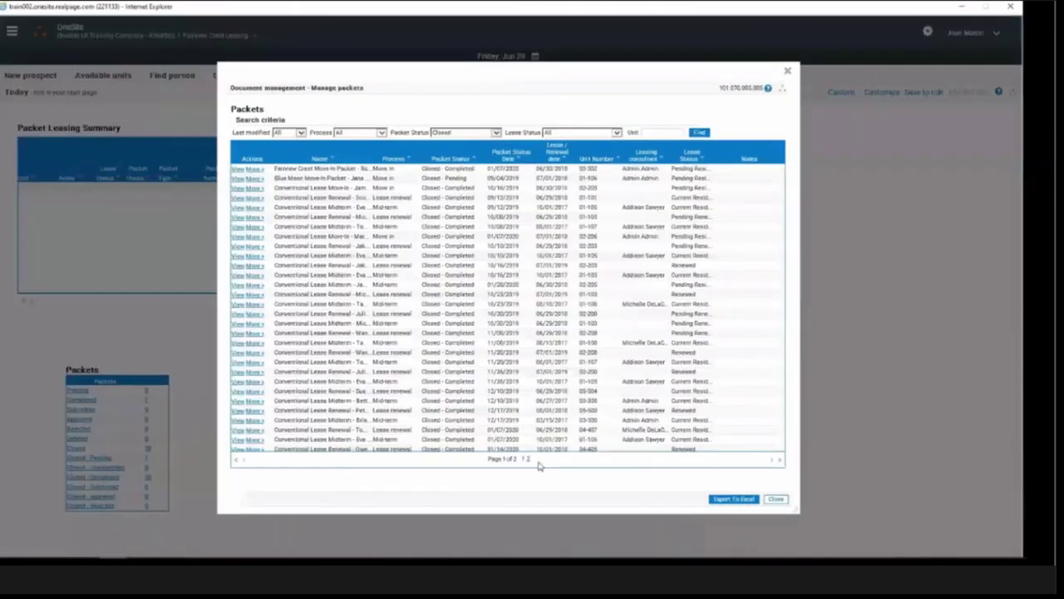
left_click(527, 459)
left_click(384, 254)
left_click(782, 501)
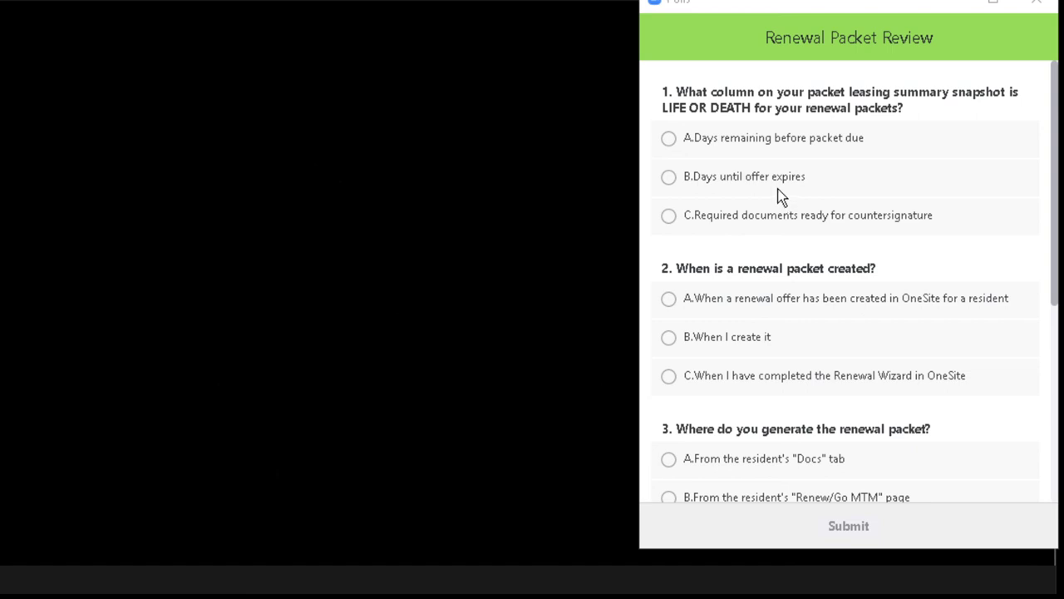
Answer the Zoom Renewal Packet Review poll's five questions with A, A, B, B and B, and submit it
left_click(774, 141)
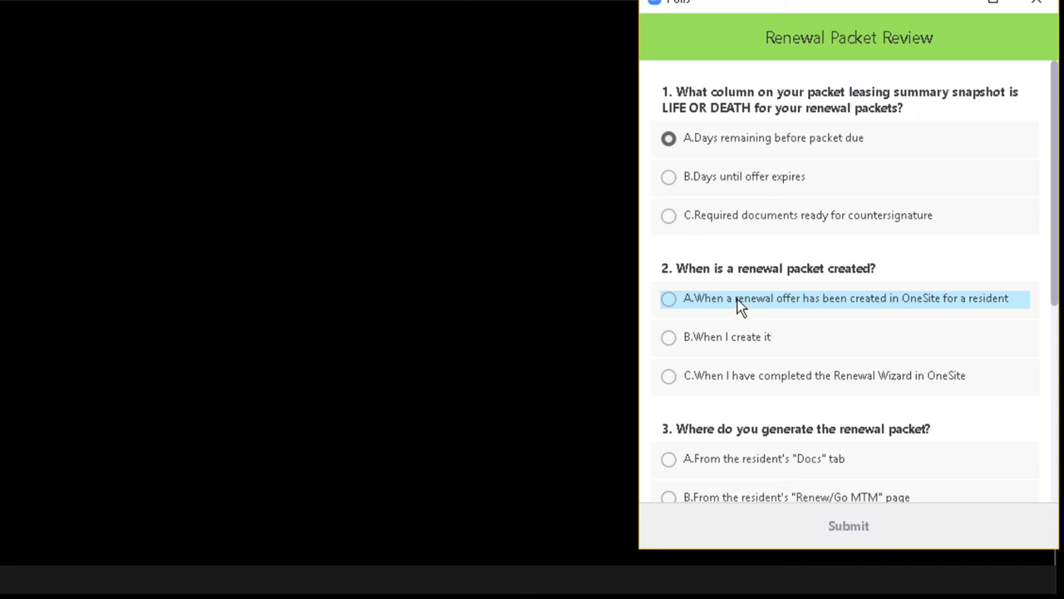
left_click(738, 302)
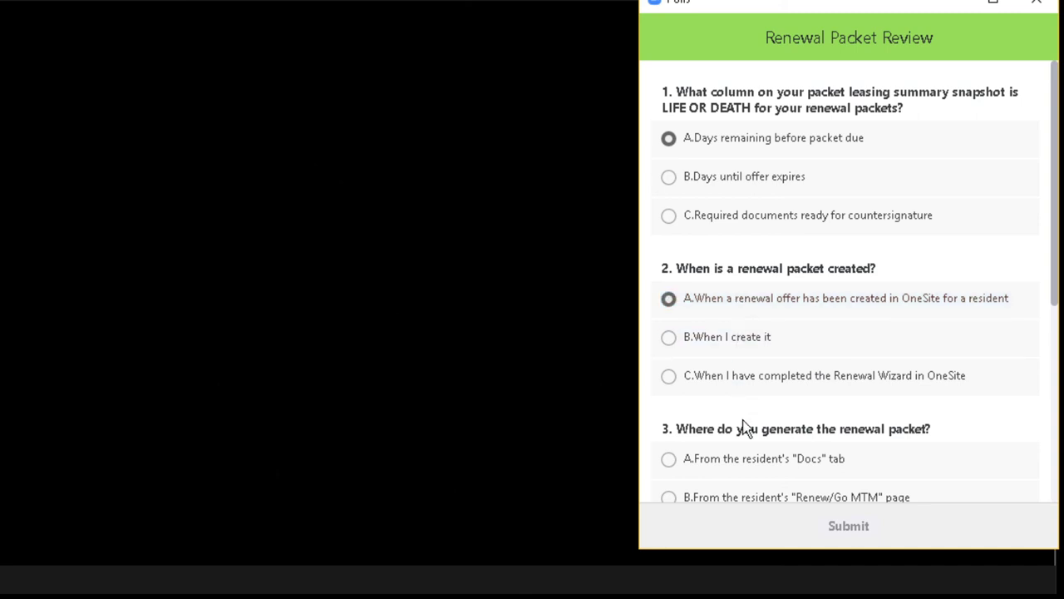
scroll(749, 429, "down", 1)
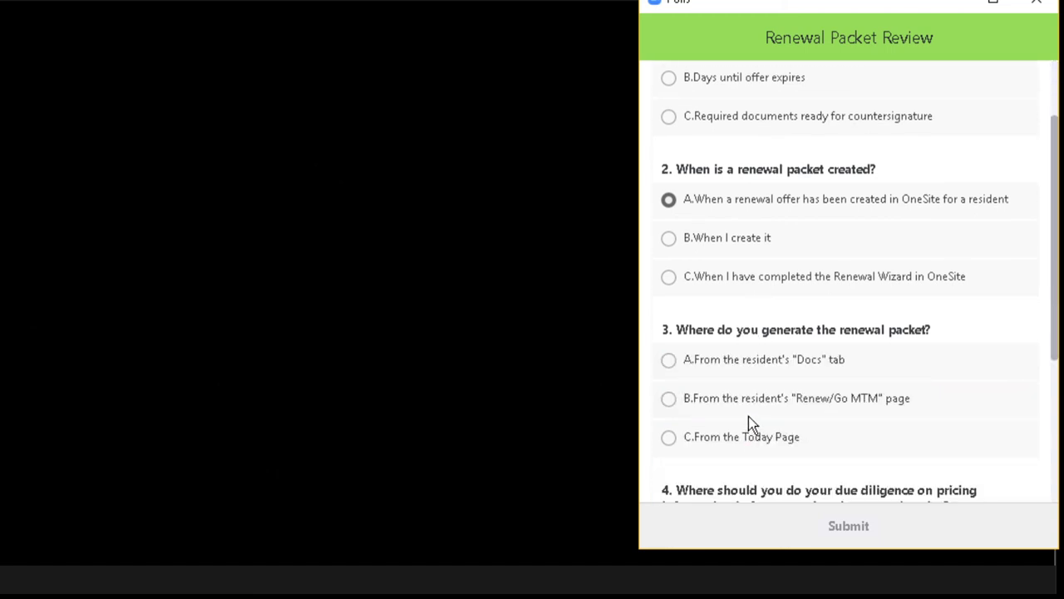
left_click(752, 404)
scroll(753, 407, "down", 2)
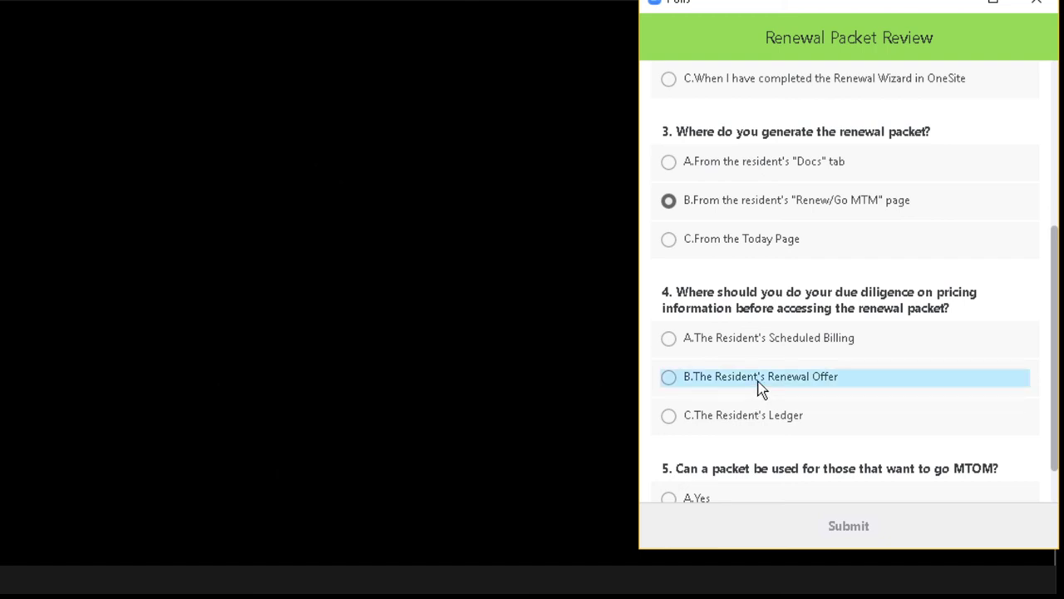
left_click(758, 384)
scroll(759, 385, "down", 1)
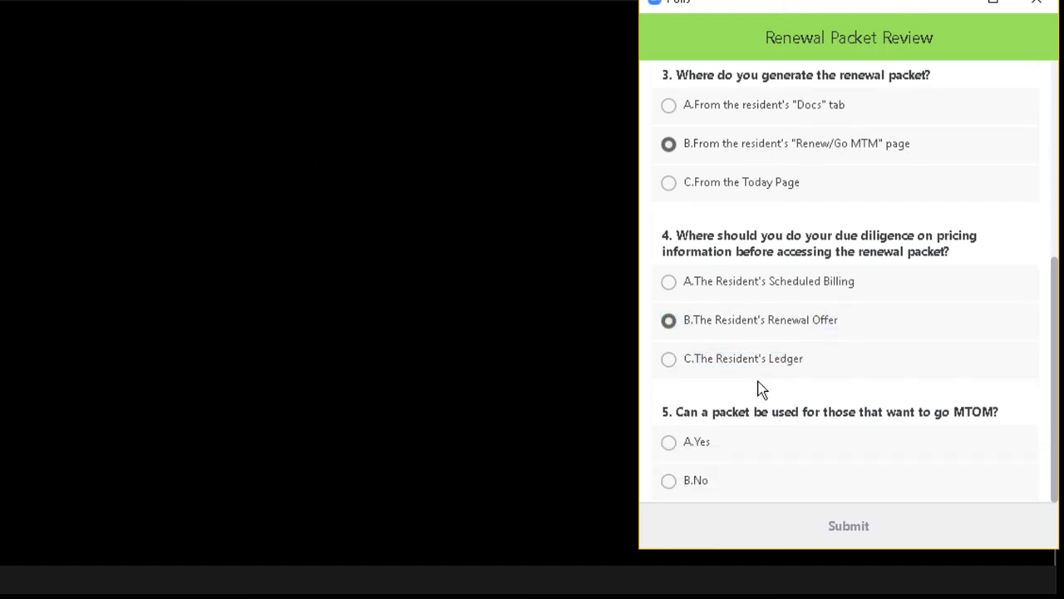
left_click(697, 482)
left_click(869, 530)
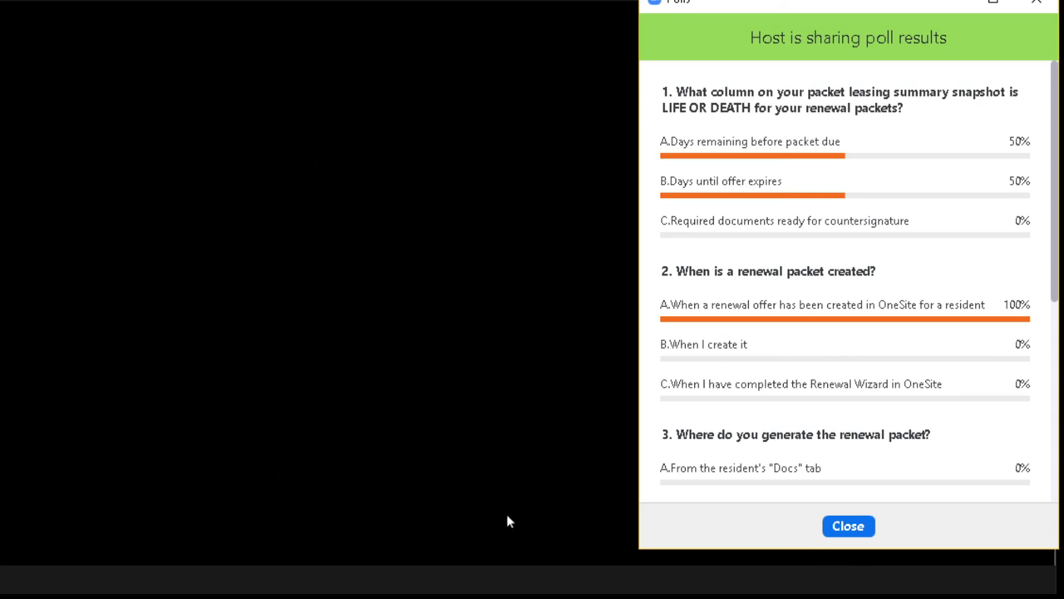
Review the shared poll results through question 5 and close them
scroll(811, 463, "down", 5)
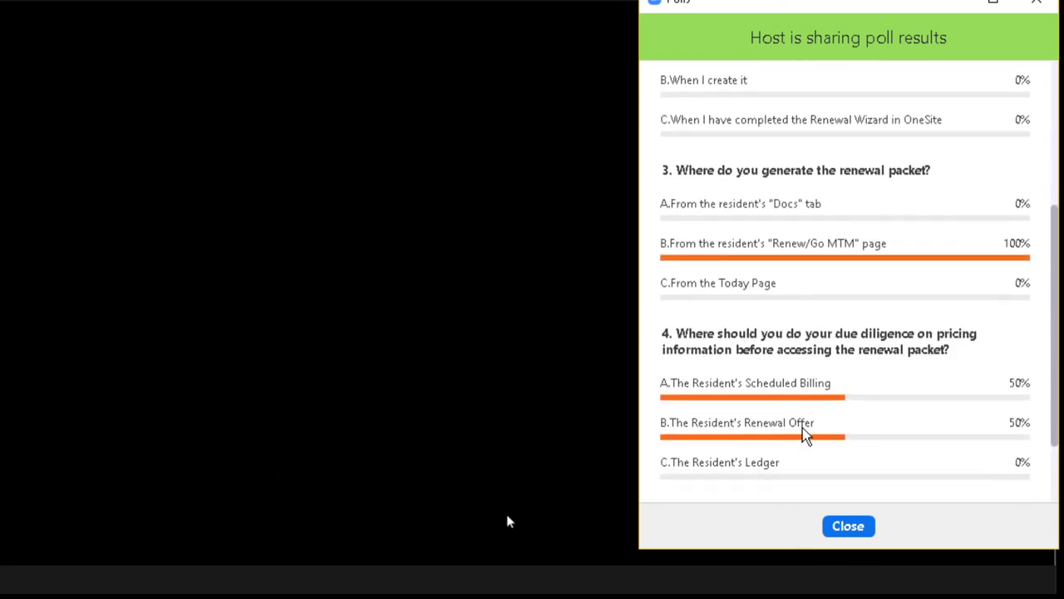
scroll(805, 434, "down", 1)
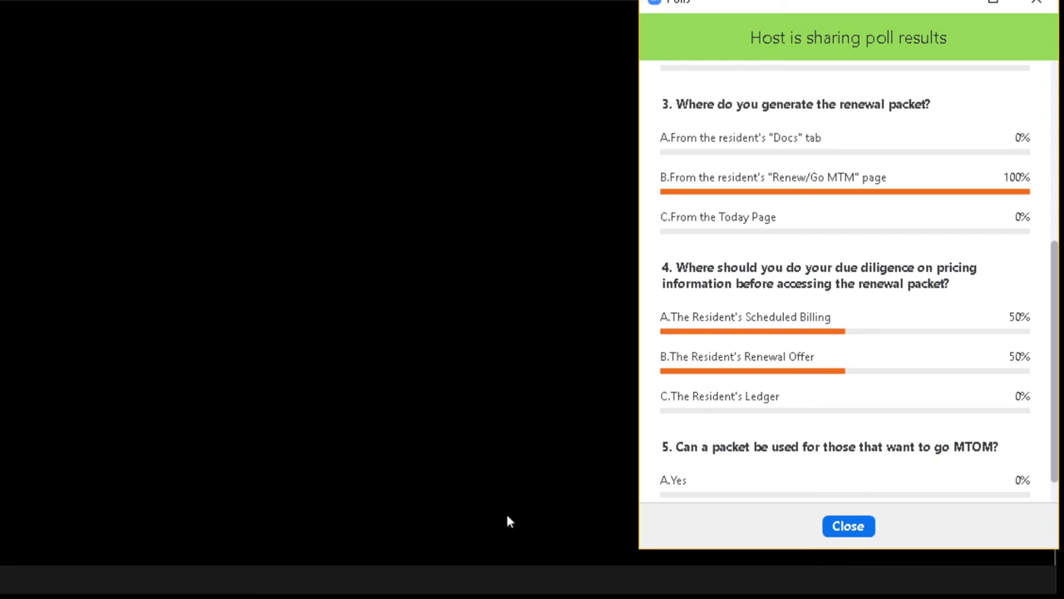
scroll(903, 361, "down", 1)
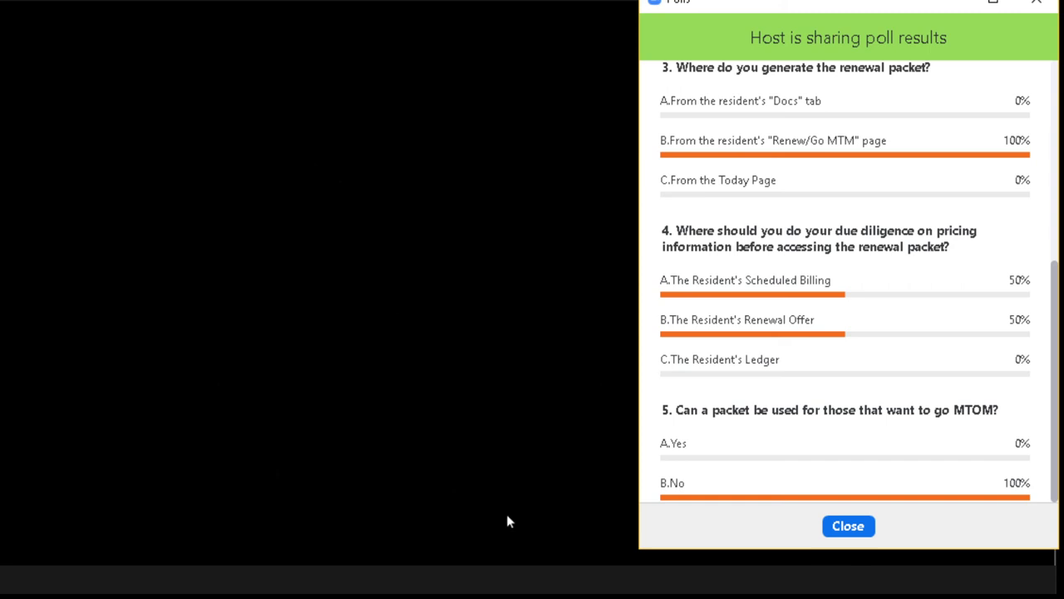
left_click(858, 532)
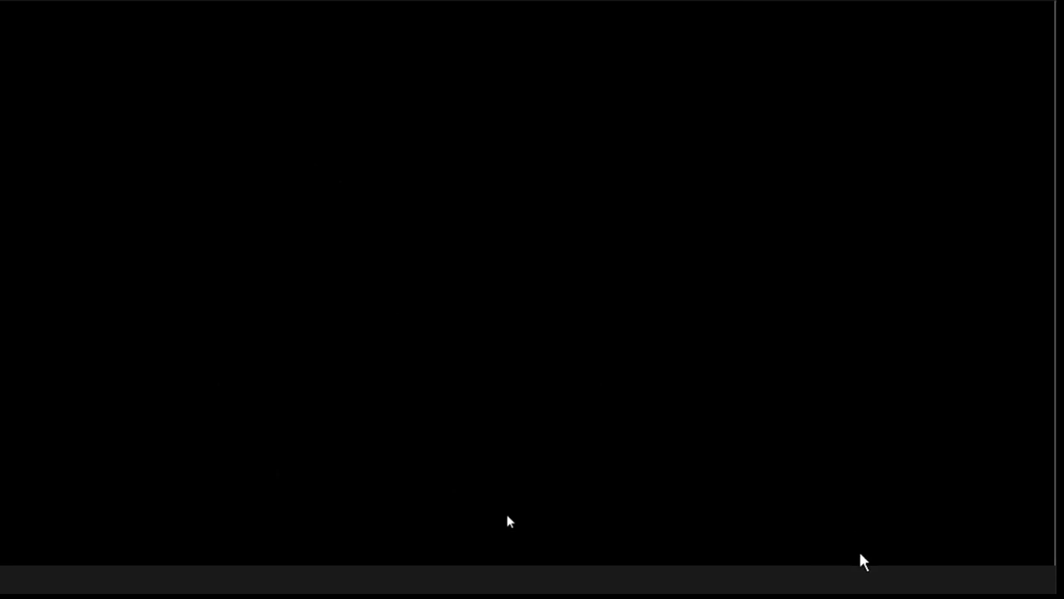
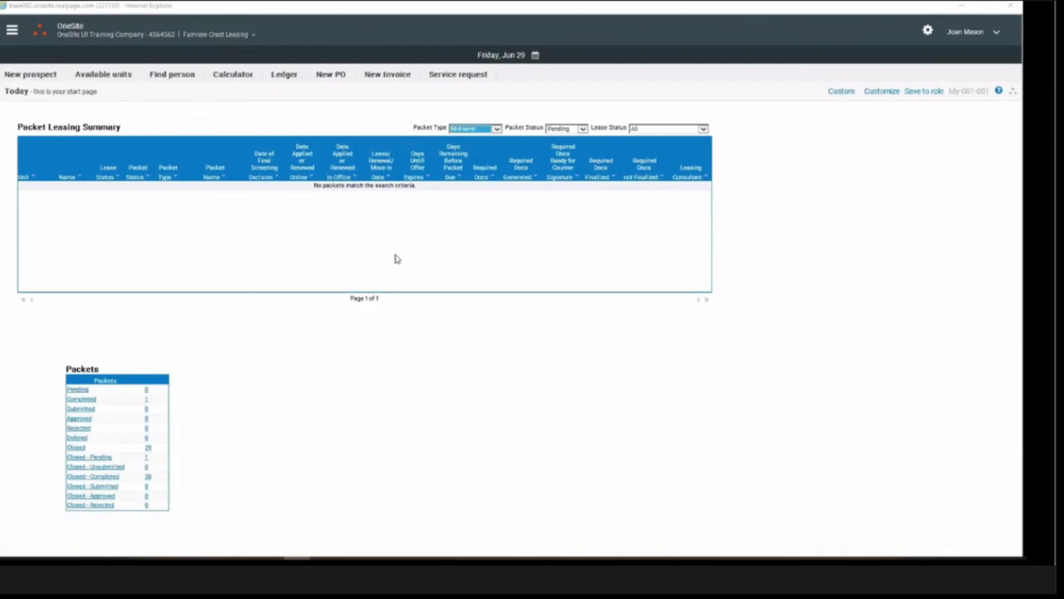
Go to the Residents list, choose which residents it shows, and open the current resident's record for unit 01-105
left_click(12, 33)
left_click(44, 143)
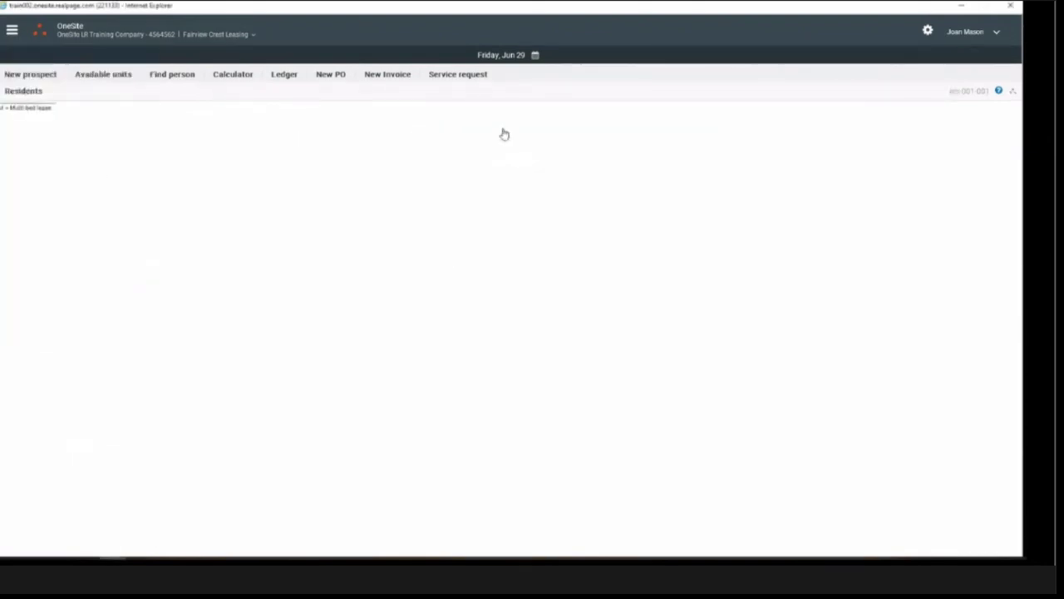
left_click(486, 109)
left_click(457, 121)
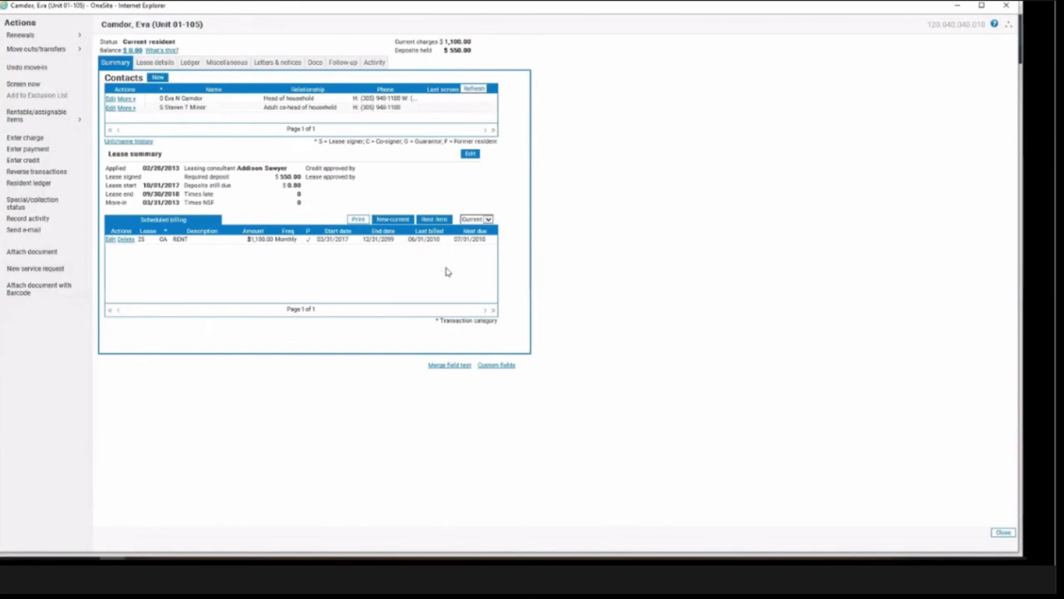
Examine the scheduled billing view options and the household contacts in the resident's summary
left_click(478, 227)
left_click(488, 220)
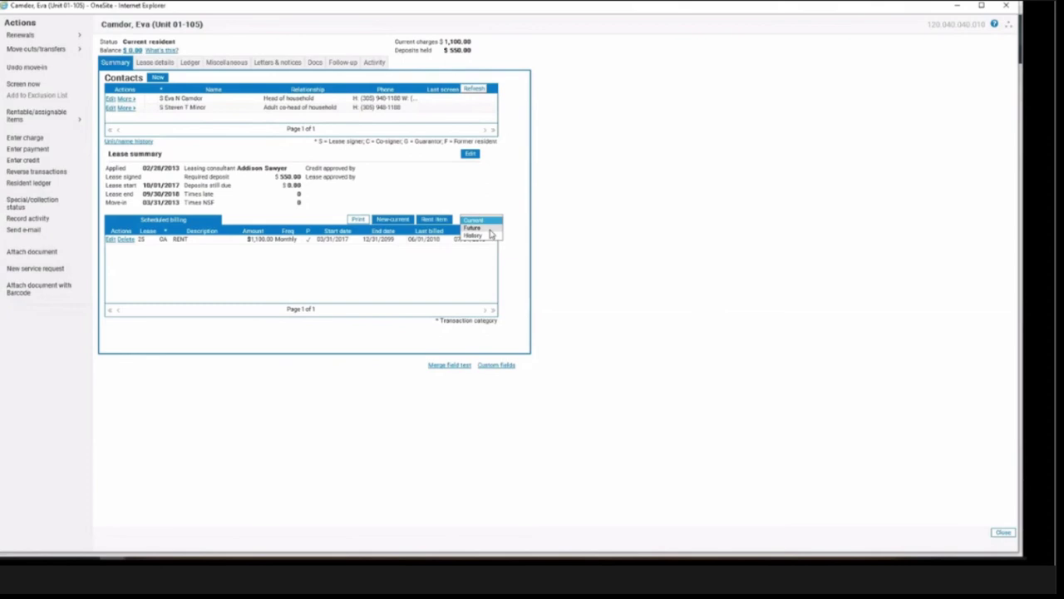
left_click(490, 221)
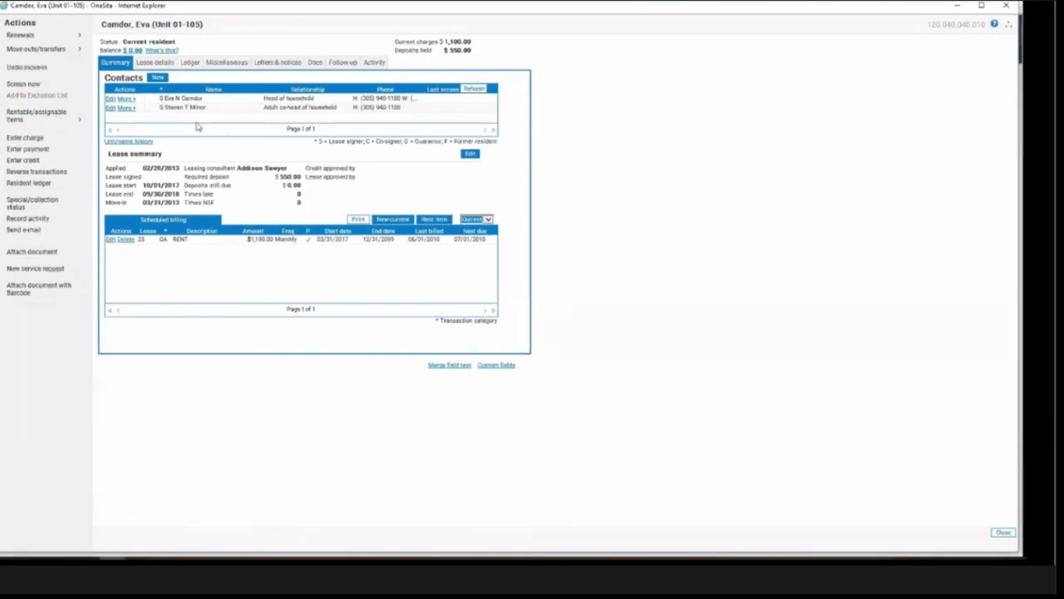
left_click(194, 106)
Create a Conventional Lease Midterm packet for the head of household among the resident's documents, keeping the suggested packet name
left_click(313, 64)
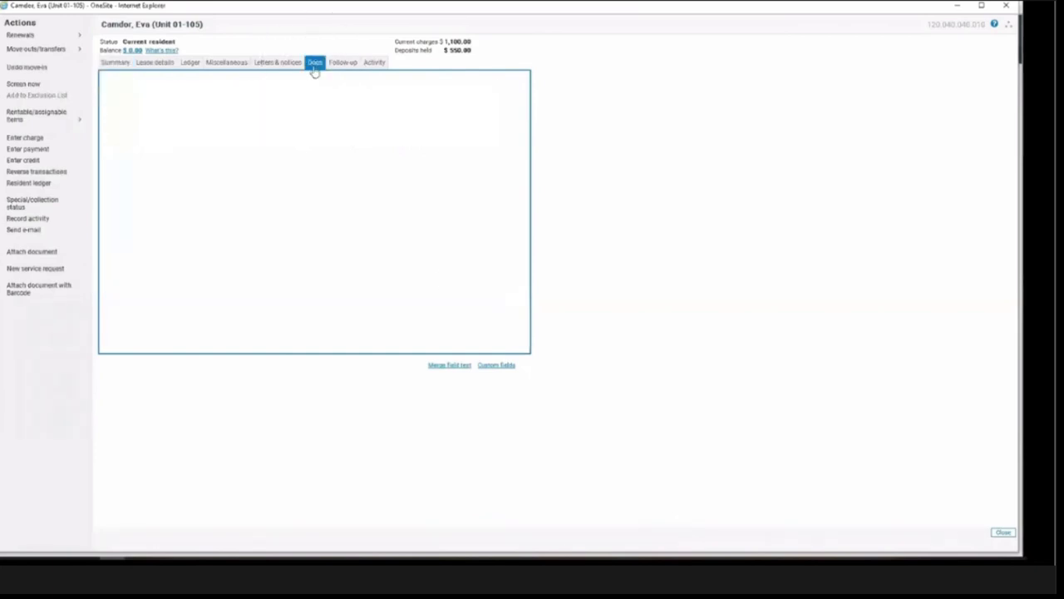
left_click(115, 121)
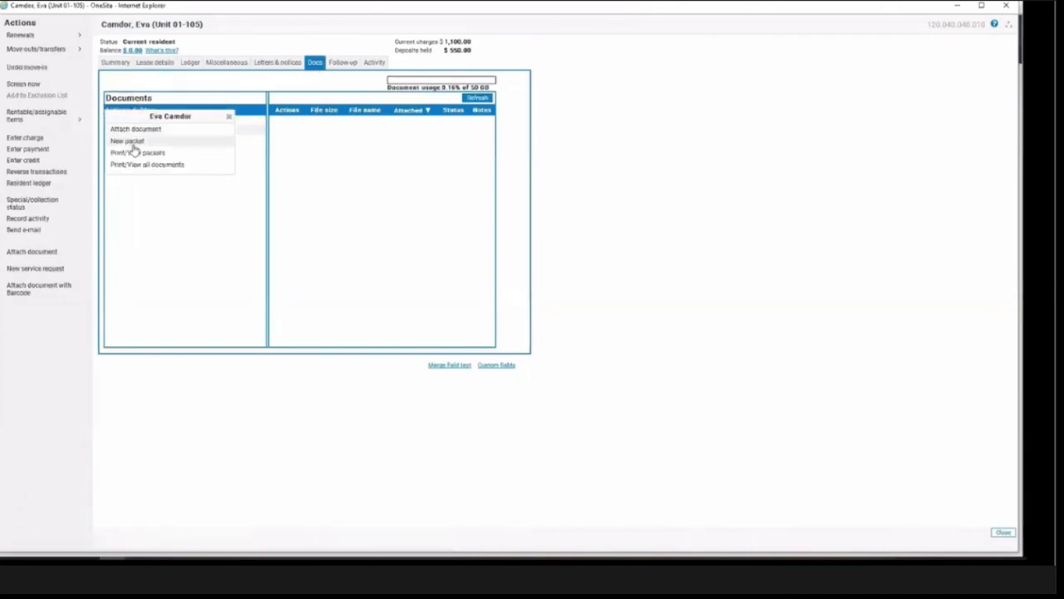
left_click(130, 142)
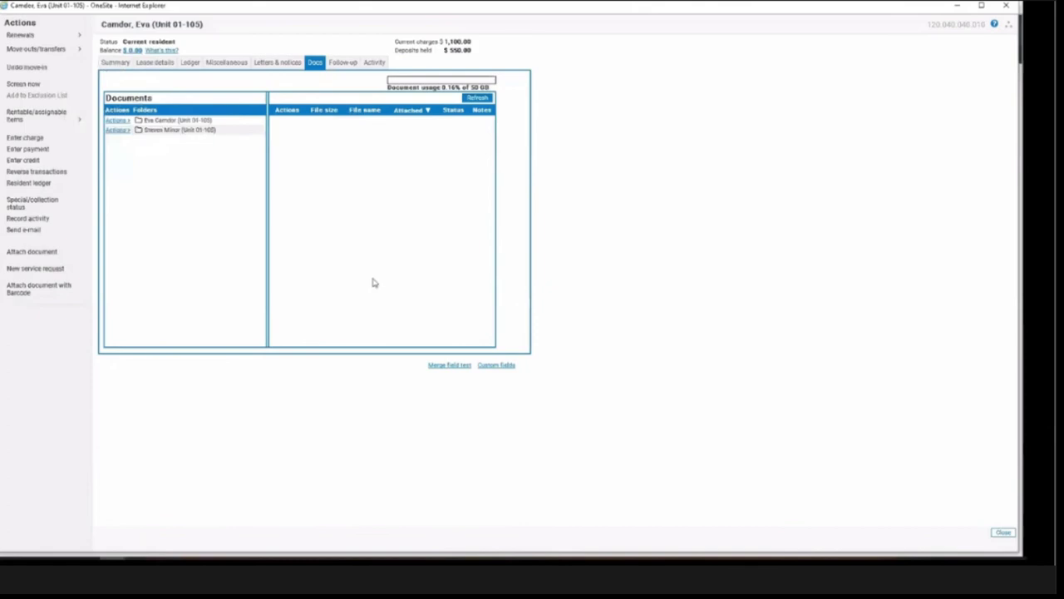
left_click(508, 251)
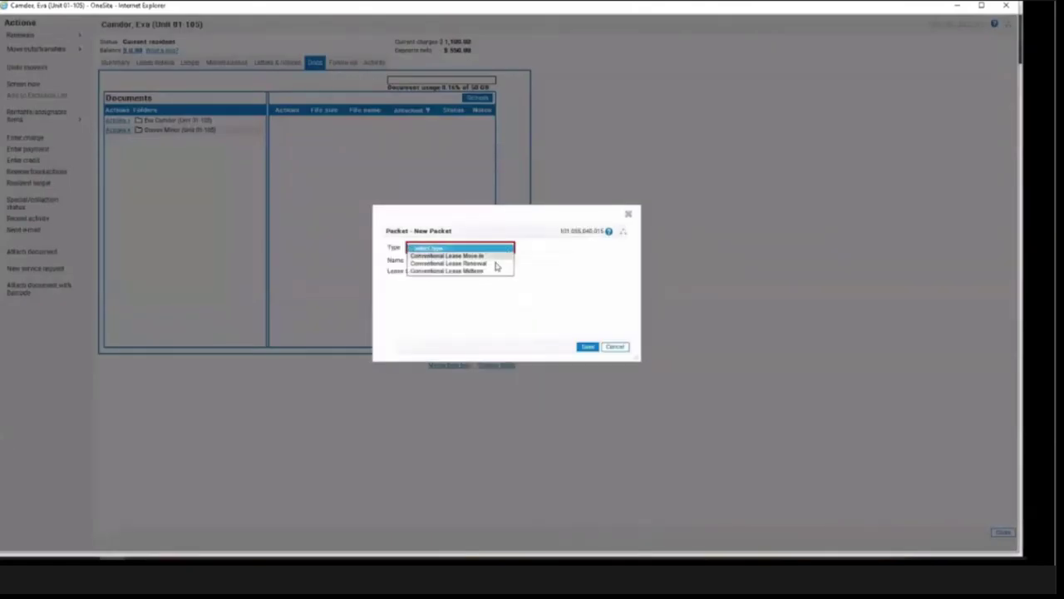
left_click(481, 271)
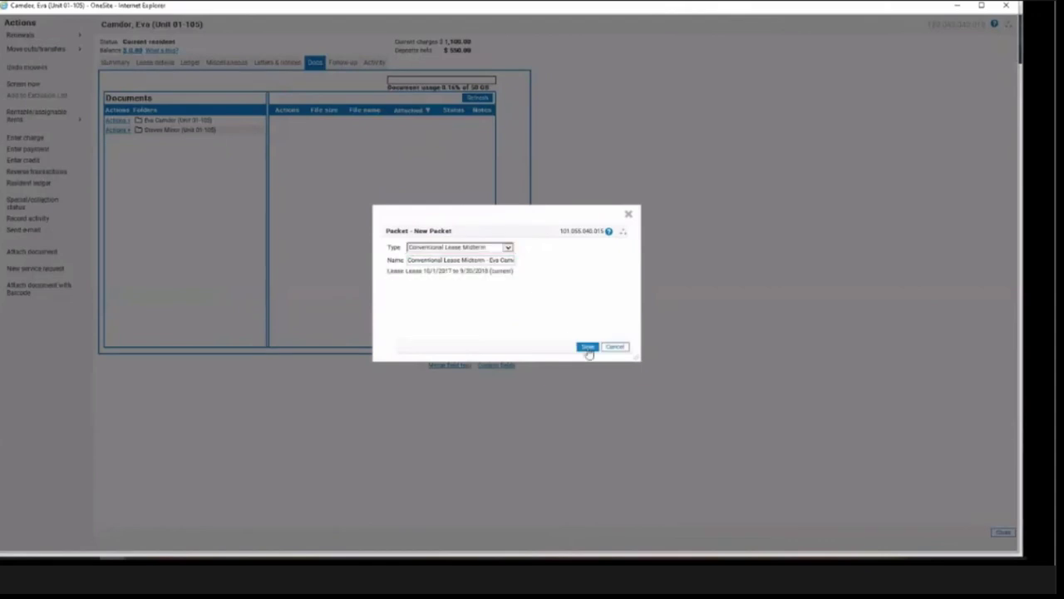
left_click(588, 347)
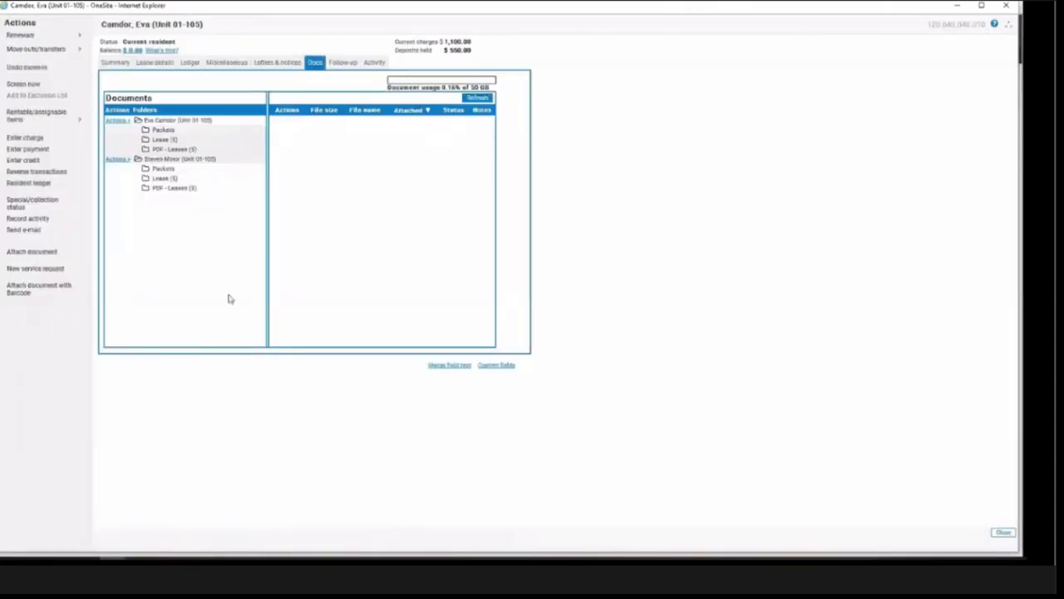
Open the mid-term packet and generate its APARTMENT LEASE FORM, saving the merge fields with their existing values
left_click(163, 130)
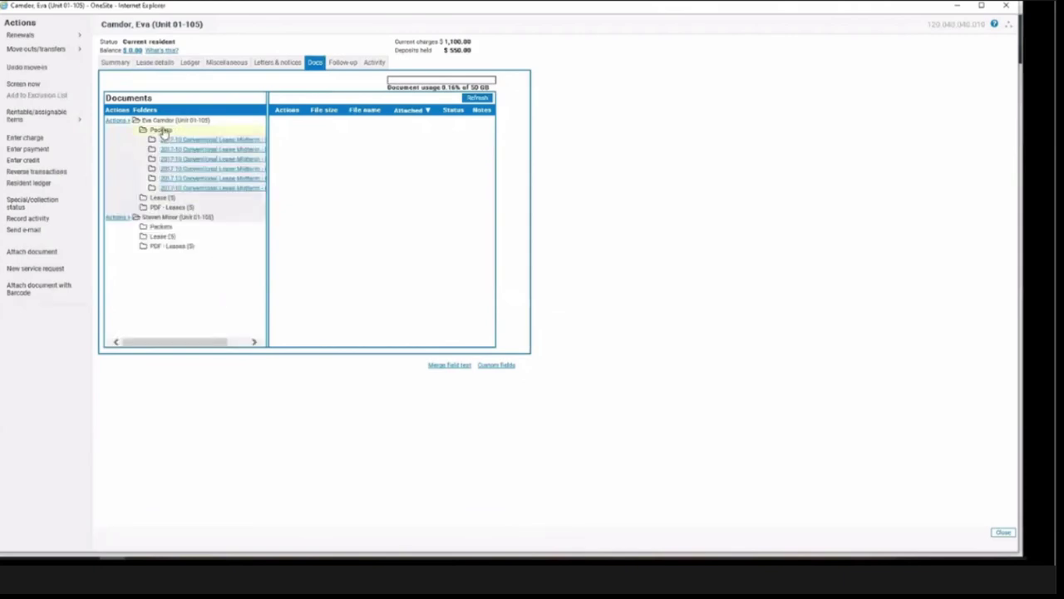
left_click(175, 171)
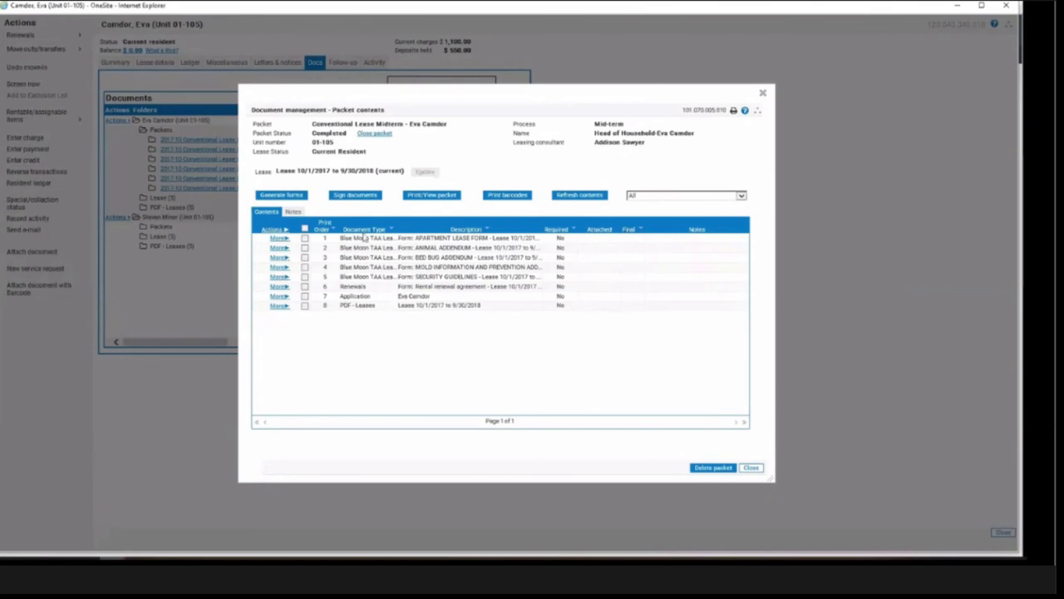
left_click(286, 198)
left_click(325, 206)
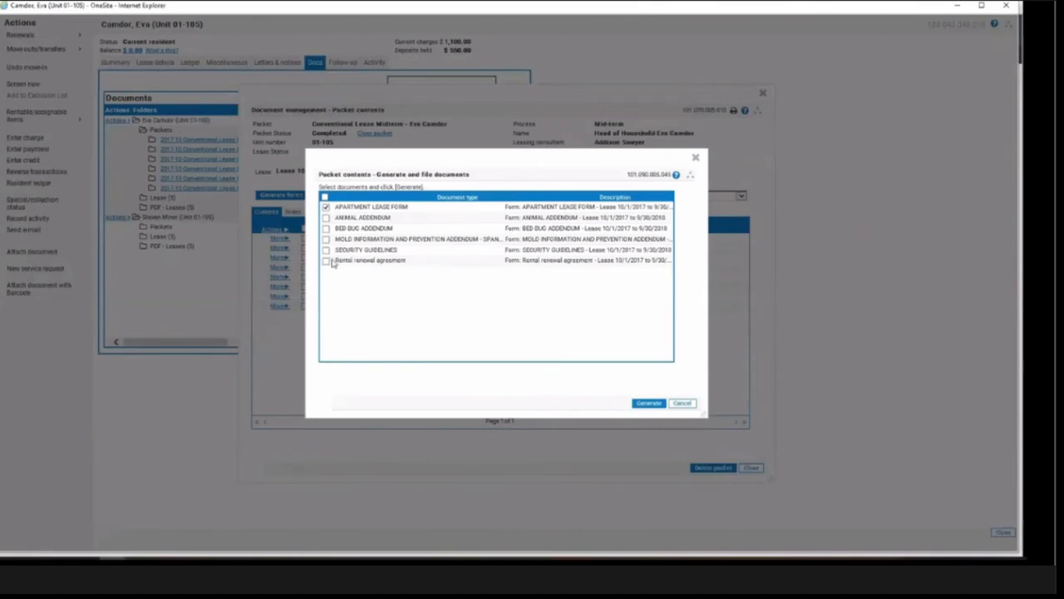
left_click(649, 404)
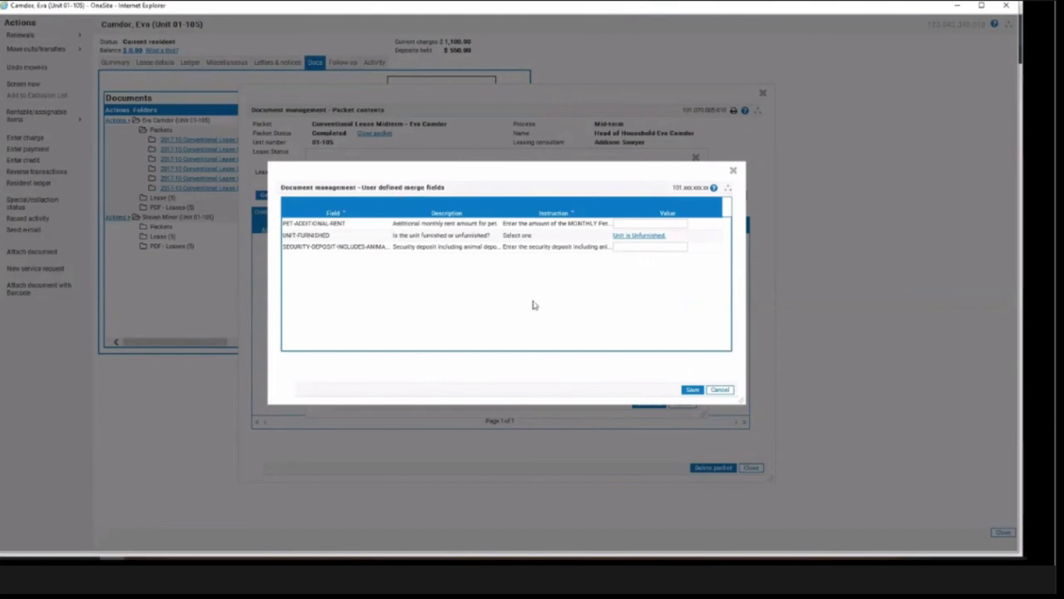
left_click(691, 391)
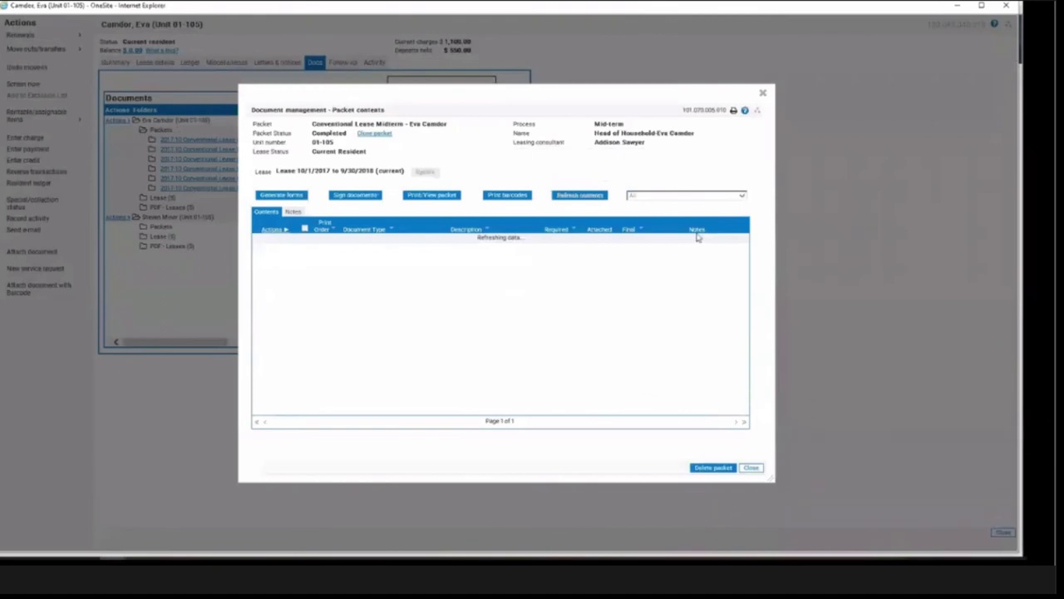
Refresh the packet contents and check the final status and notes of the apartment lease form
left_click(697, 238)
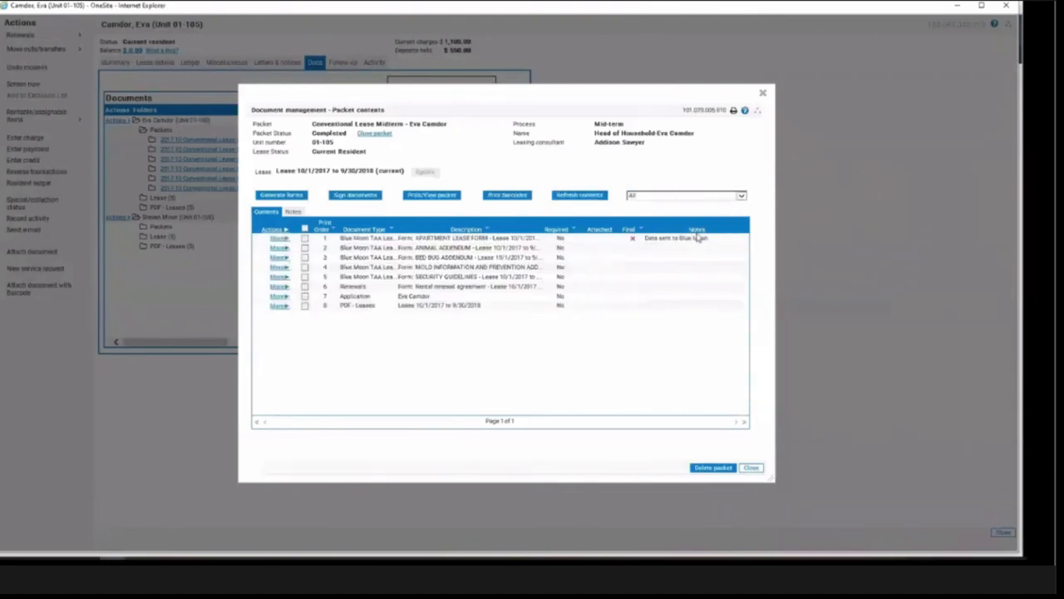
left_click(633, 240)
left_click(580, 198)
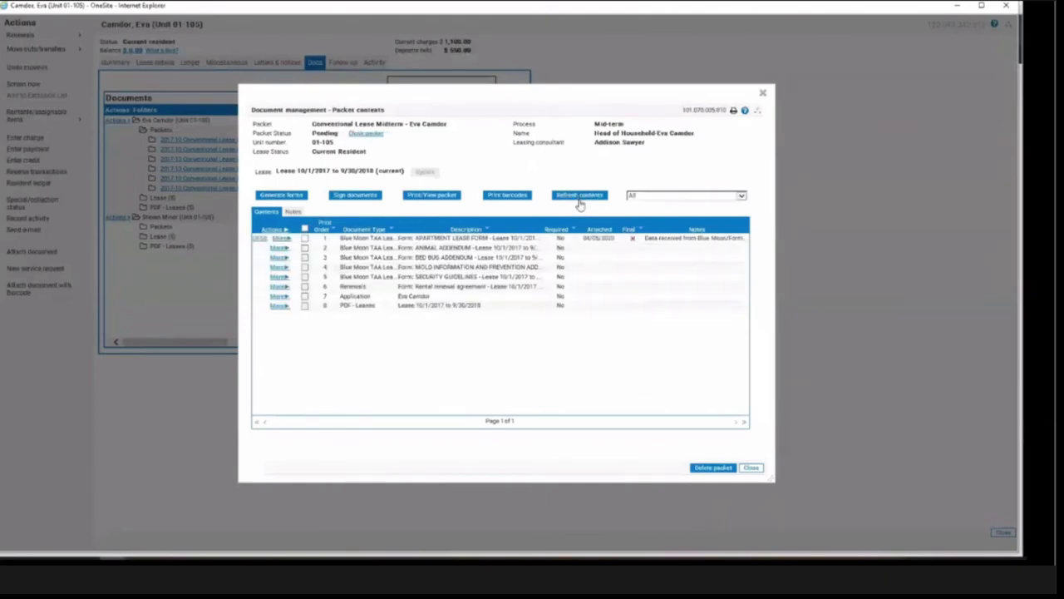
left_click(704, 242)
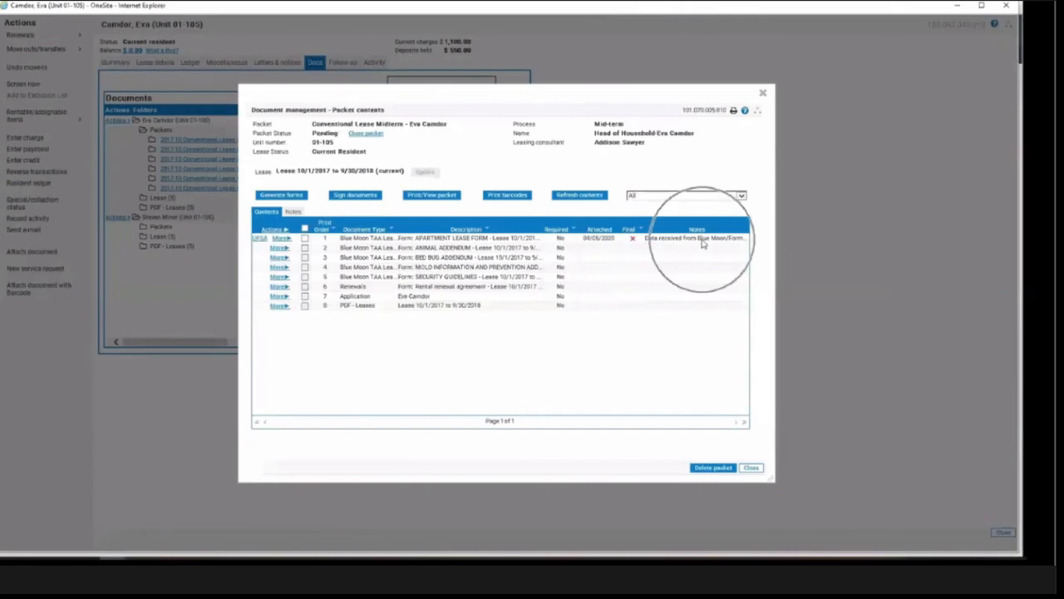
View the generated apartment lease form as a document and close it
left_click(449, 198)
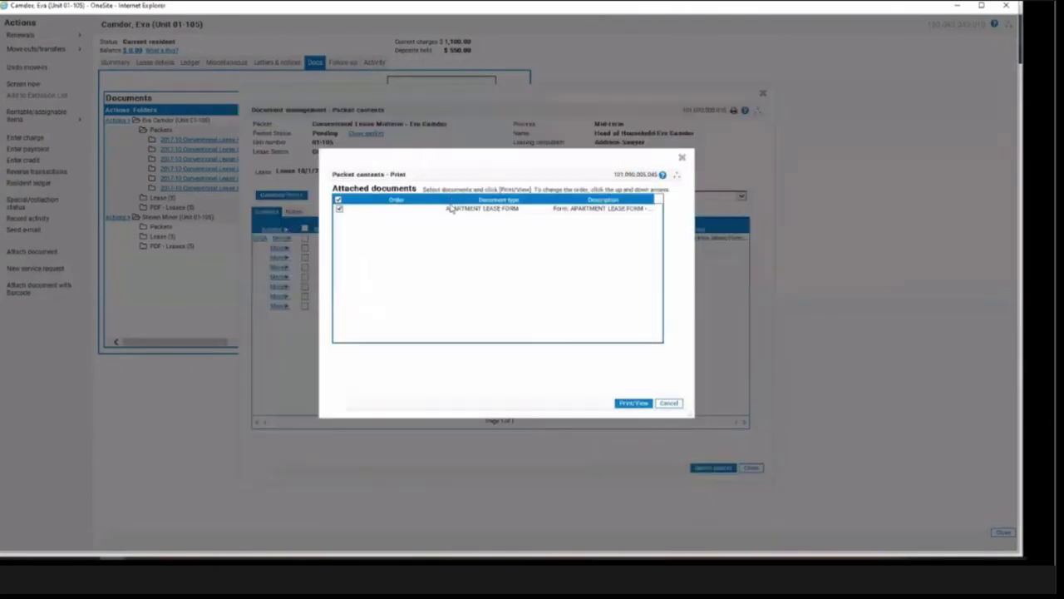
left_click(632, 404)
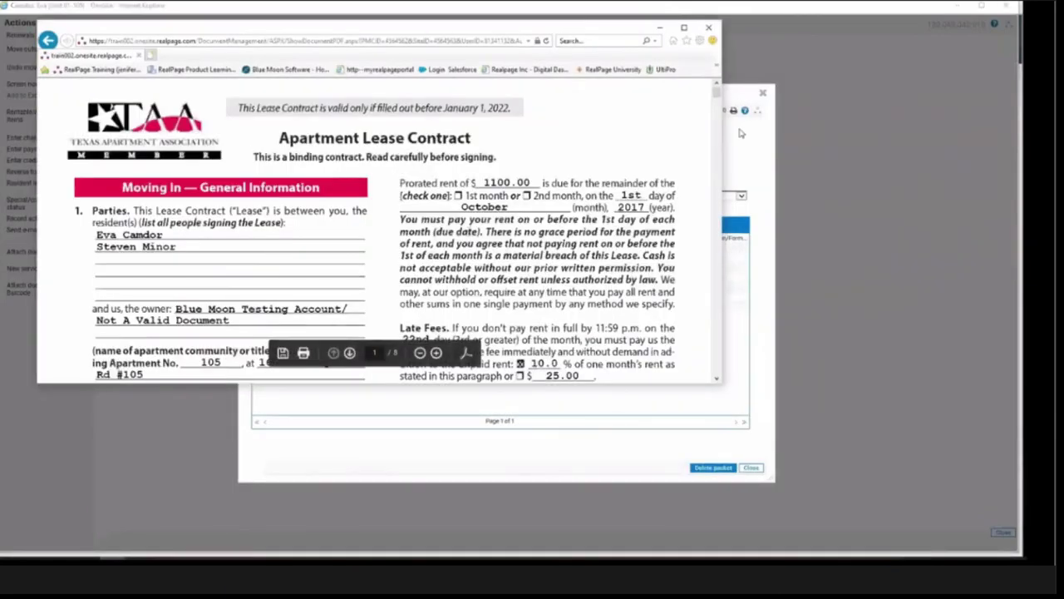
left_click(709, 27)
Sign the apartment lease form in the packet with OFSA signatures and accept the authorization
left_click(356, 199)
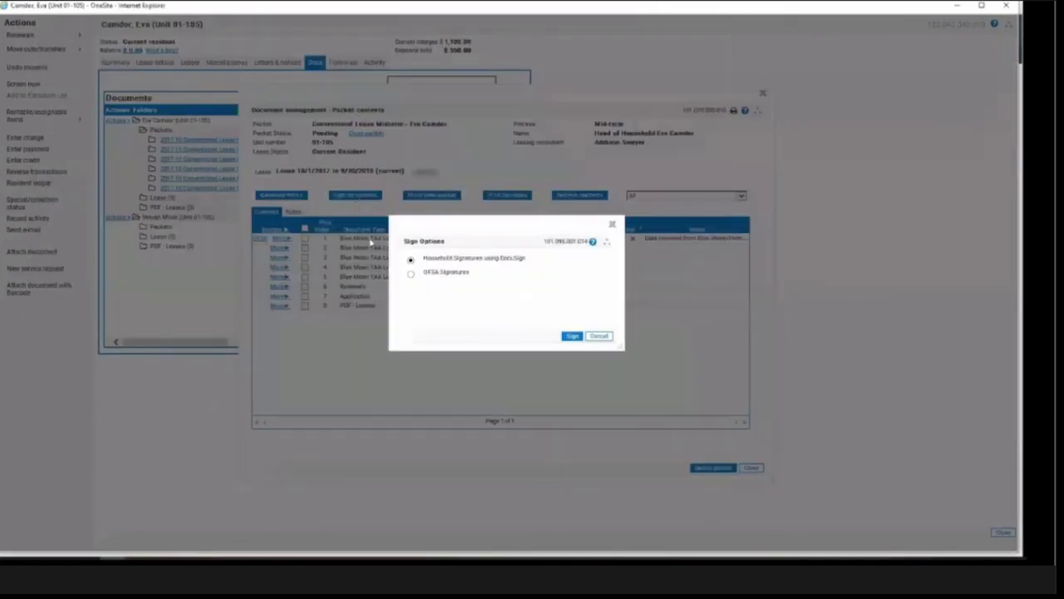
left_click(410, 273)
left_click(571, 337)
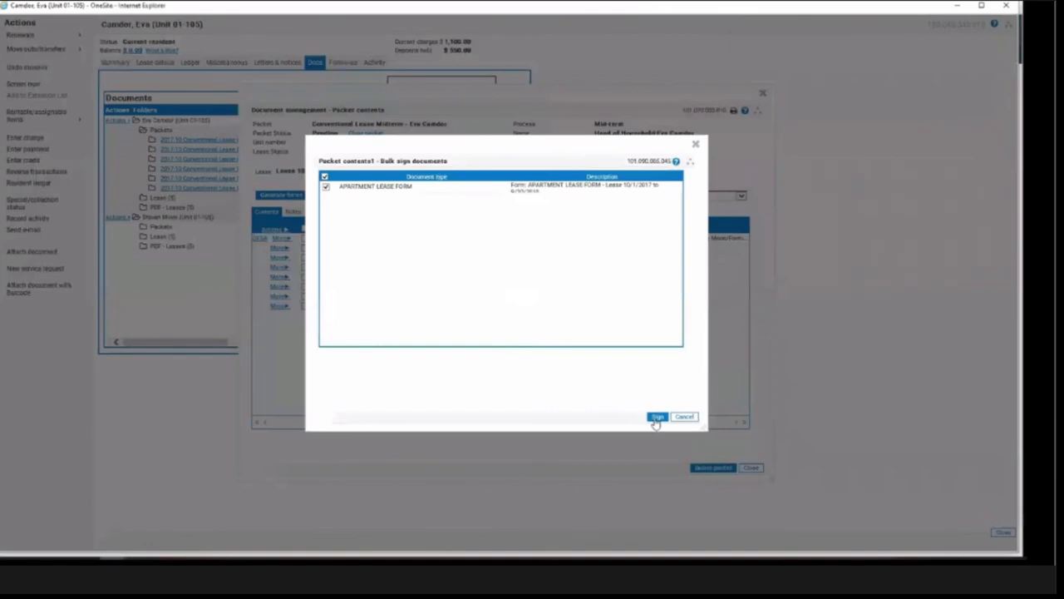
left_click(657, 417)
left_click(598, 334)
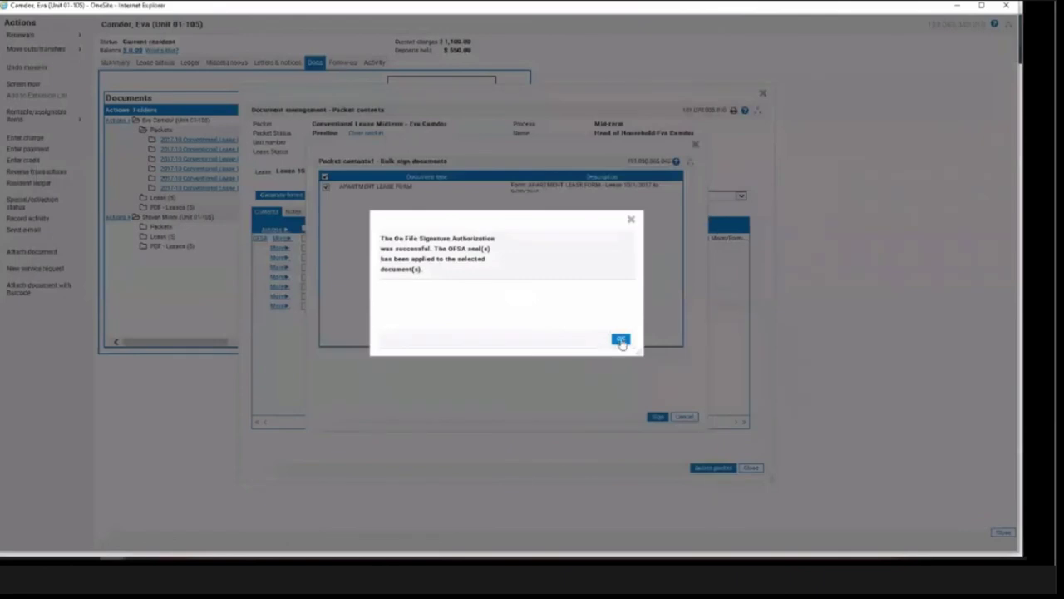
left_click(620, 339)
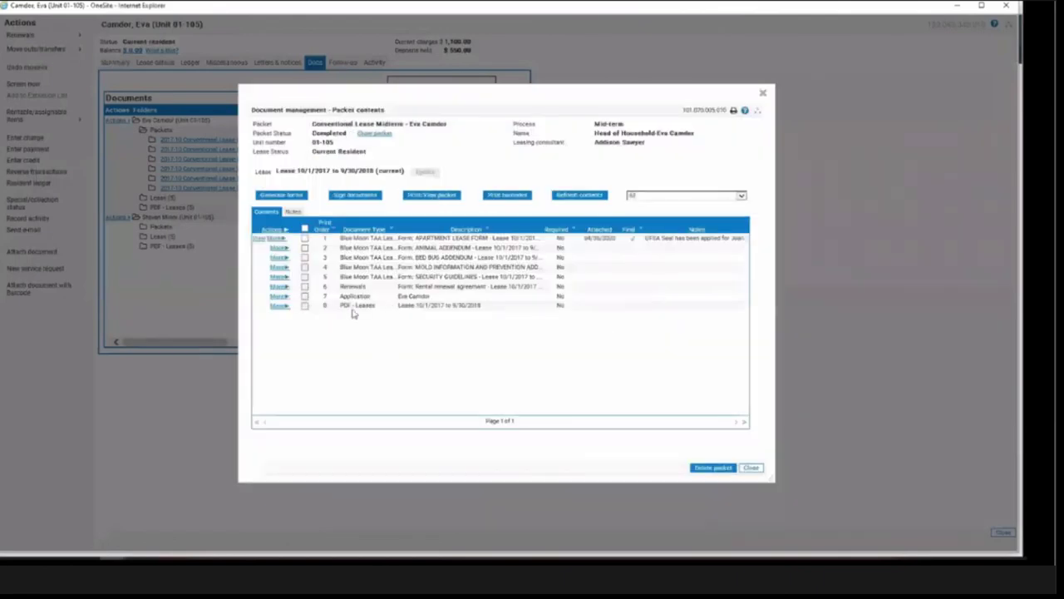
Attach the Word workflow document from the desktop to the packet's PDF - Leases entry as finalized, and refresh the contents
left_click(278, 306)
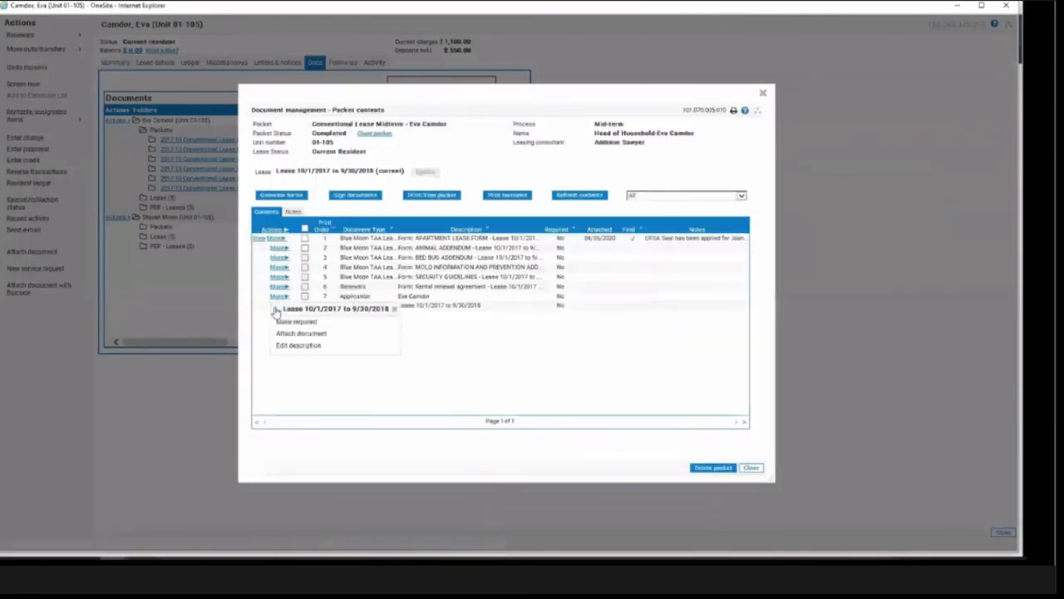
left_click(288, 338)
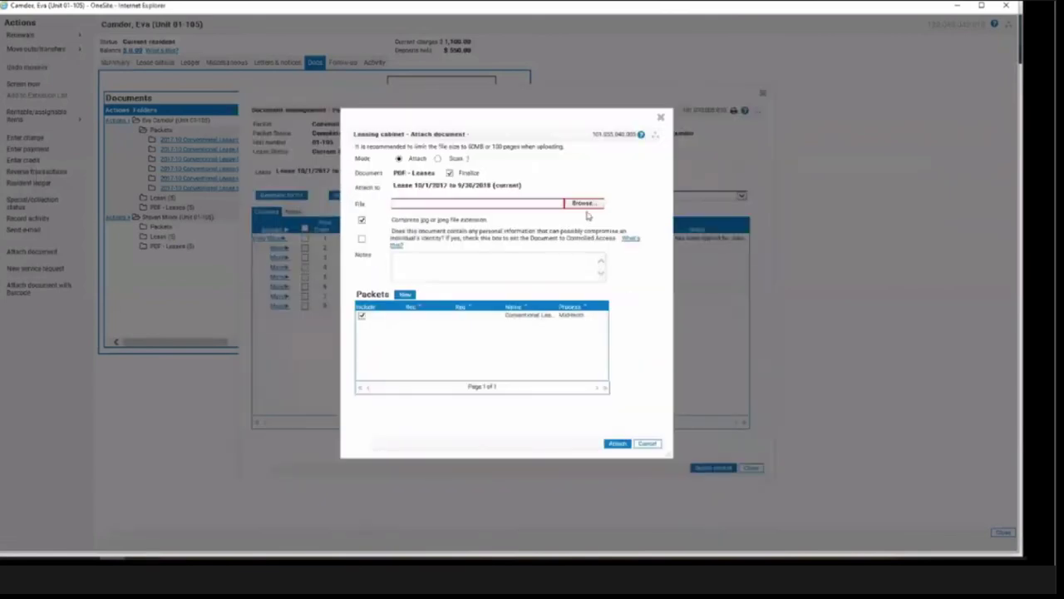
left_click(582, 203)
left_click(266, 131)
left_click(407, 269)
left_click(617, 444)
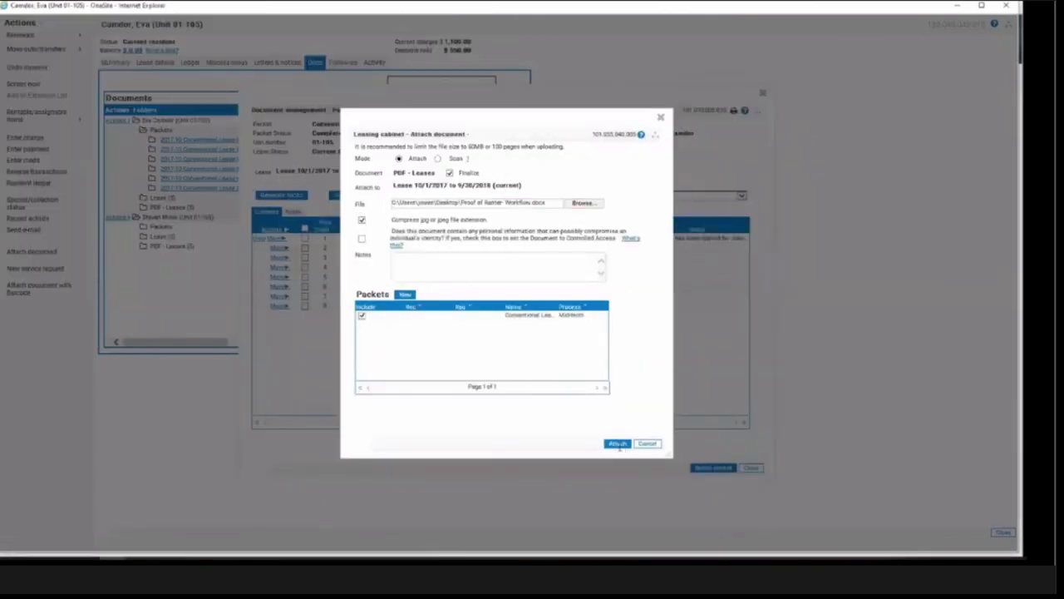
left_click(583, 203)
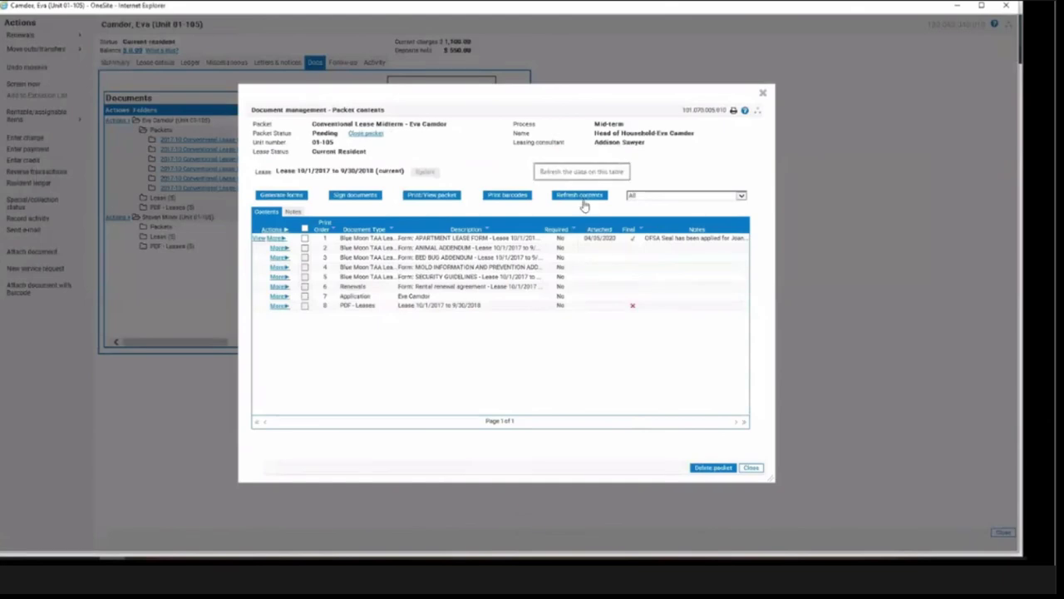
left_click(583, 203)
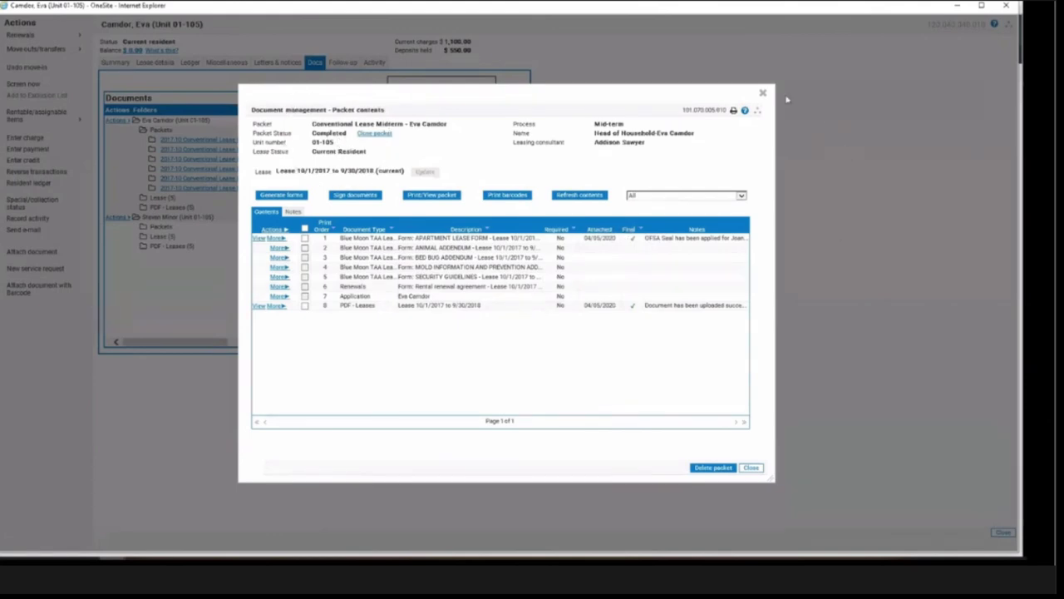
Close the packet contents and the resident's record, and return to the Today page
left_click(757, 92)
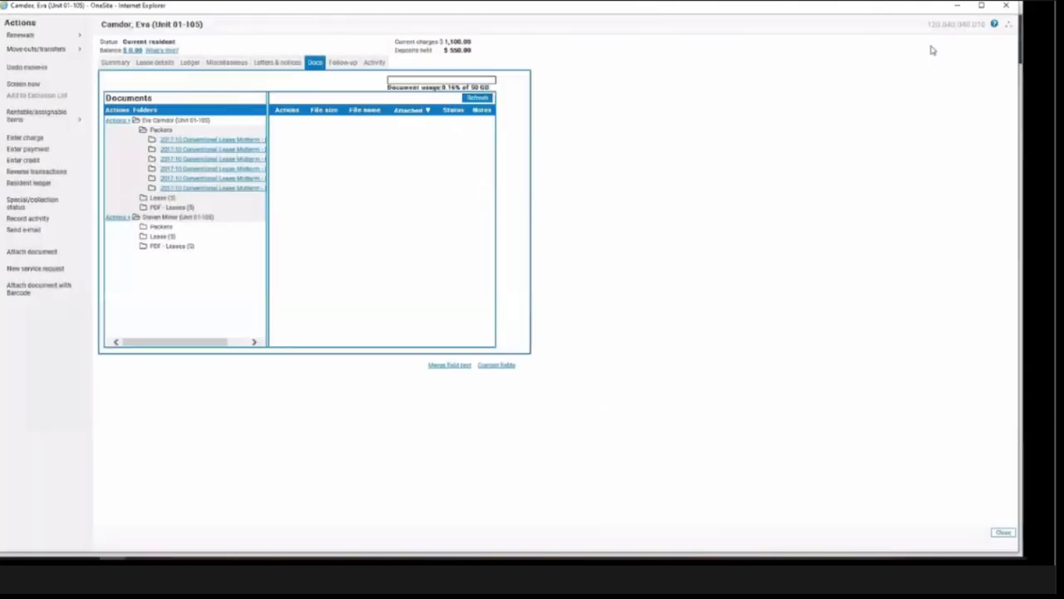
left_click(1005, 8)
left_click(13, 32)
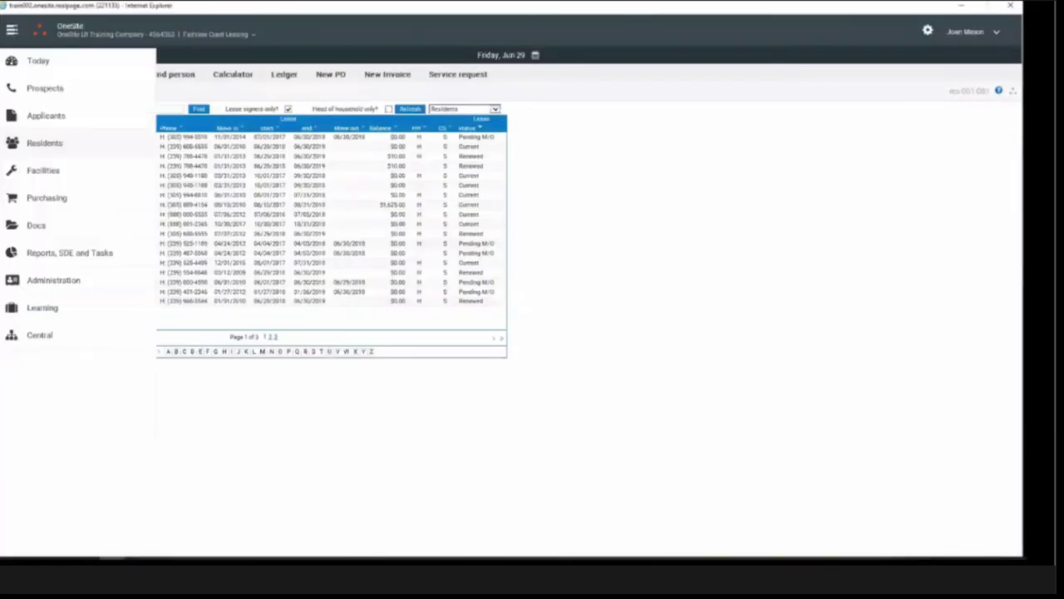
left_click(34, 61)
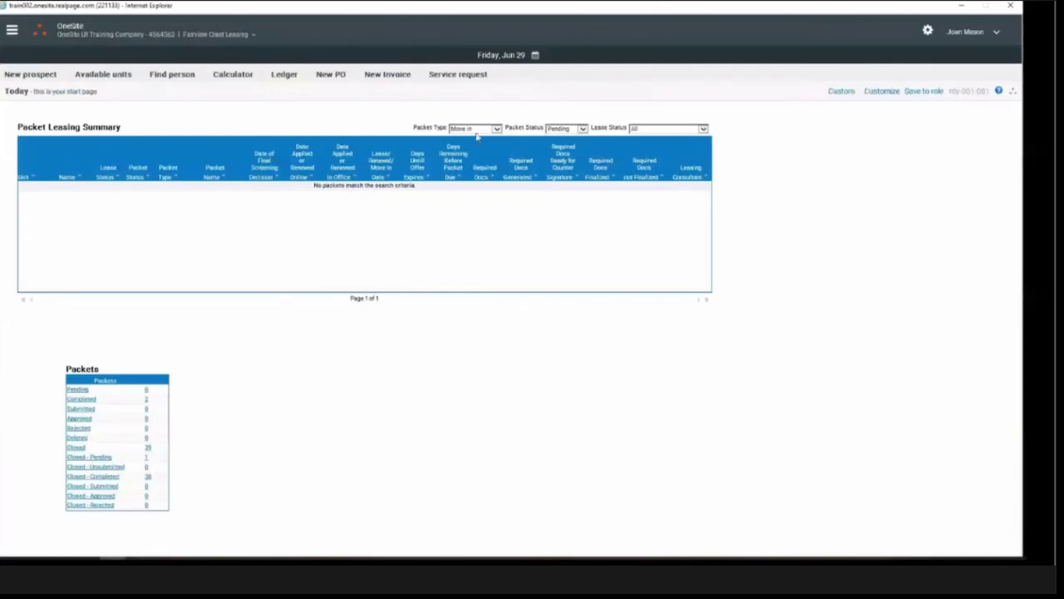
Filter the Packet Leasing Summary to Mid-term packets with the Completed status
left_click(476, 129)
left_click(475, 170)
left_click(555, 130)
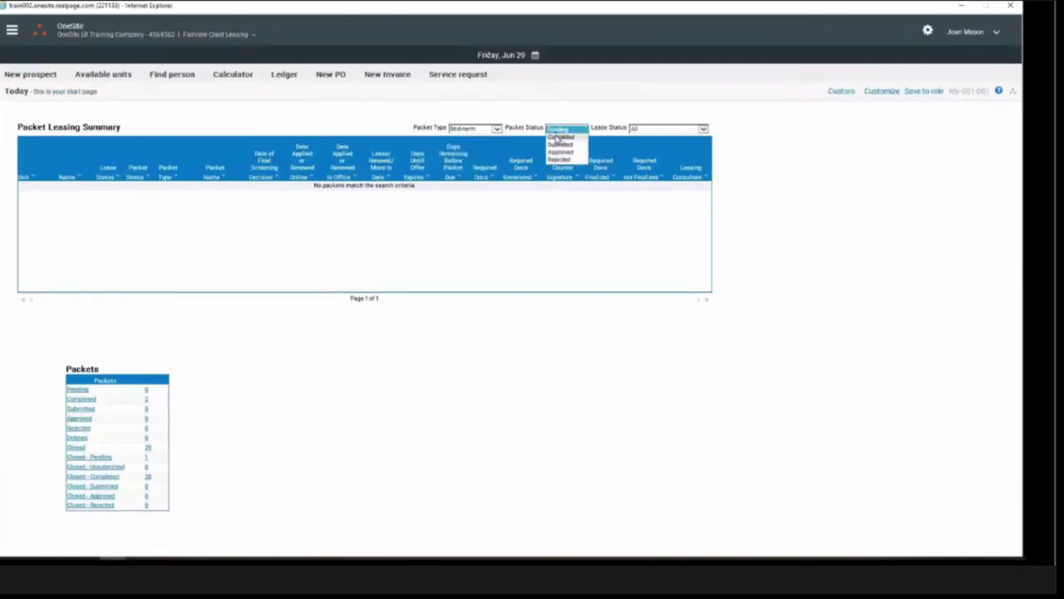
left_click(559, 137)
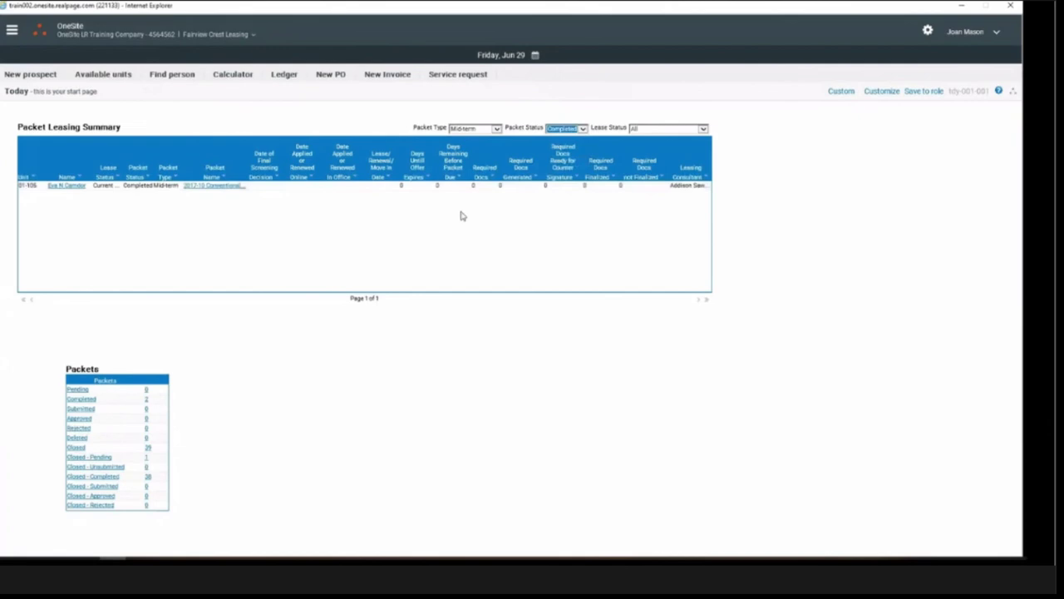
left_click(468, 130)
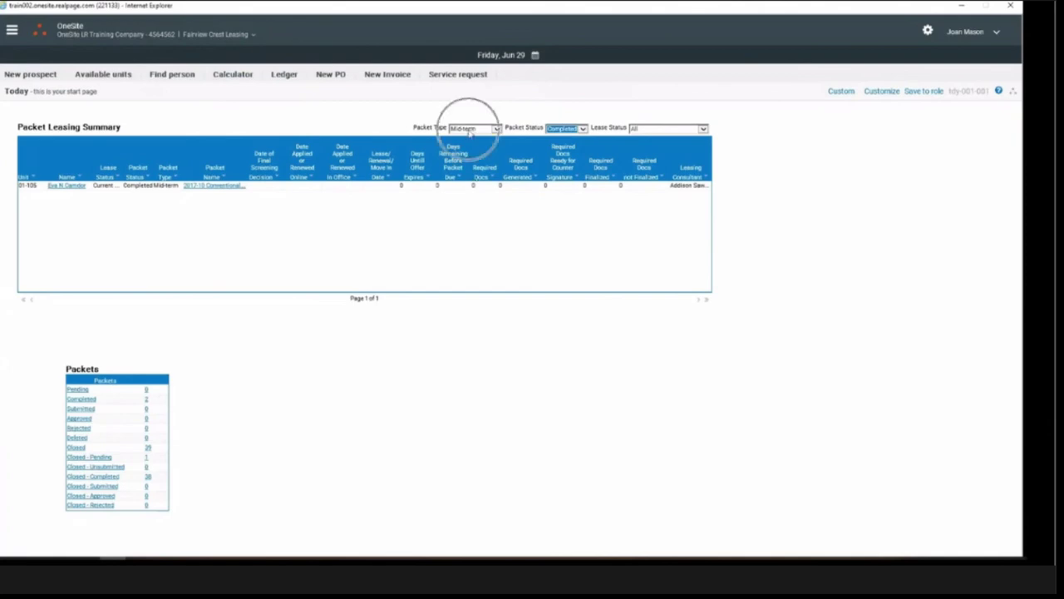
left_click(562, 130)
left_click(562, 130)
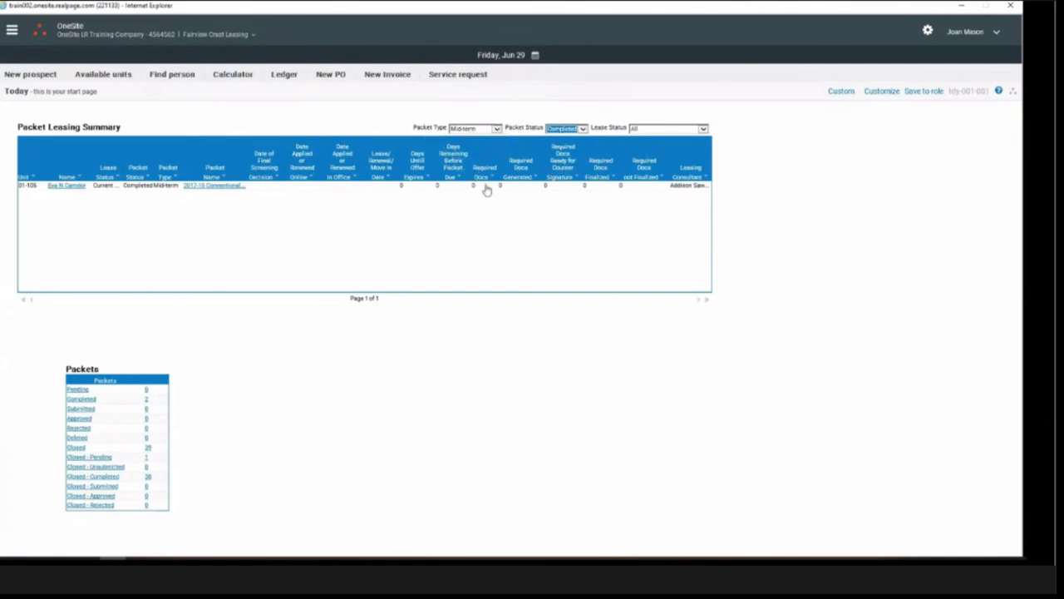
Open the resident's completed mid-term packet from the summary, mark it closed, and check the closed entries in the Packets list
left_click(218, 189)
left_click(218, 189)
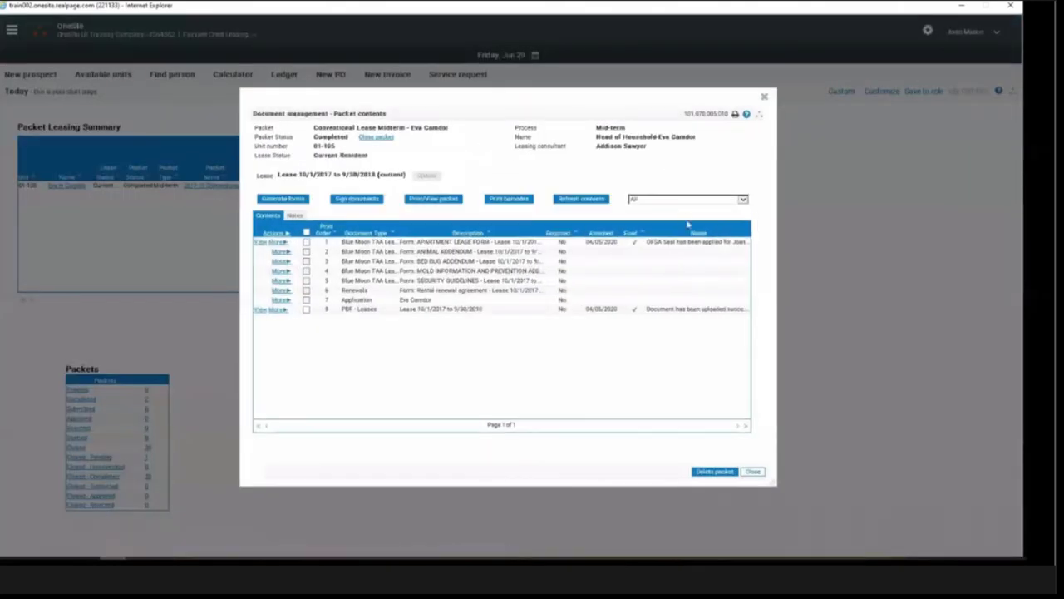
left_click(377, 140)
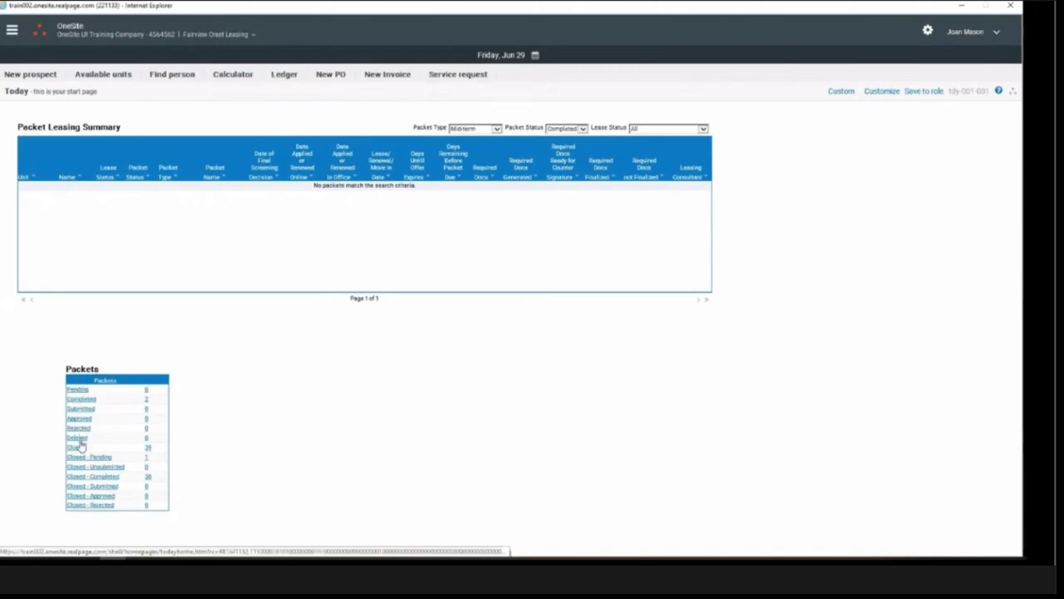
left_click(146, 443)
left_click(94, 460)
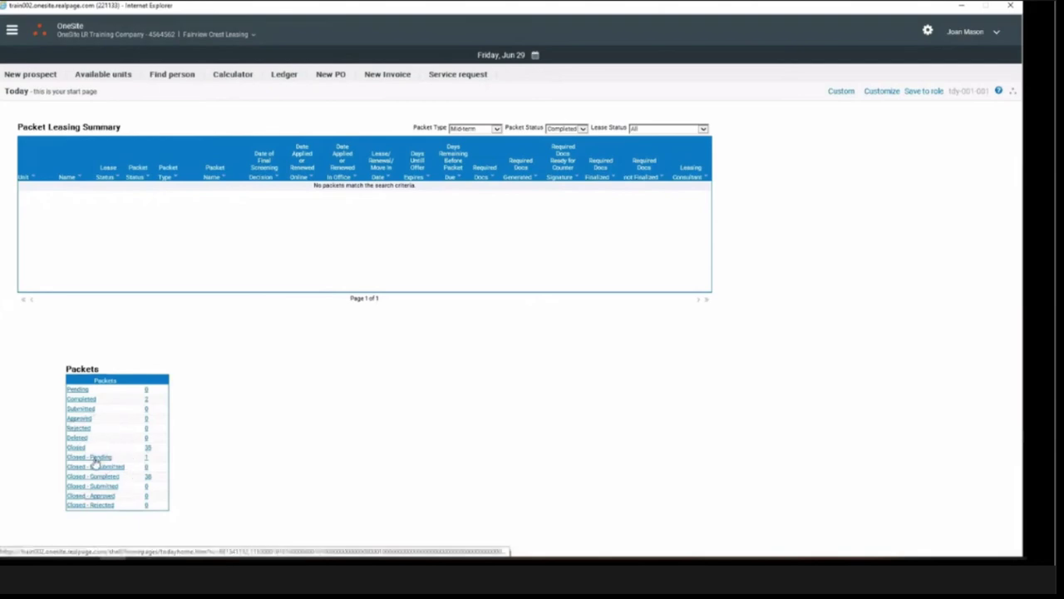